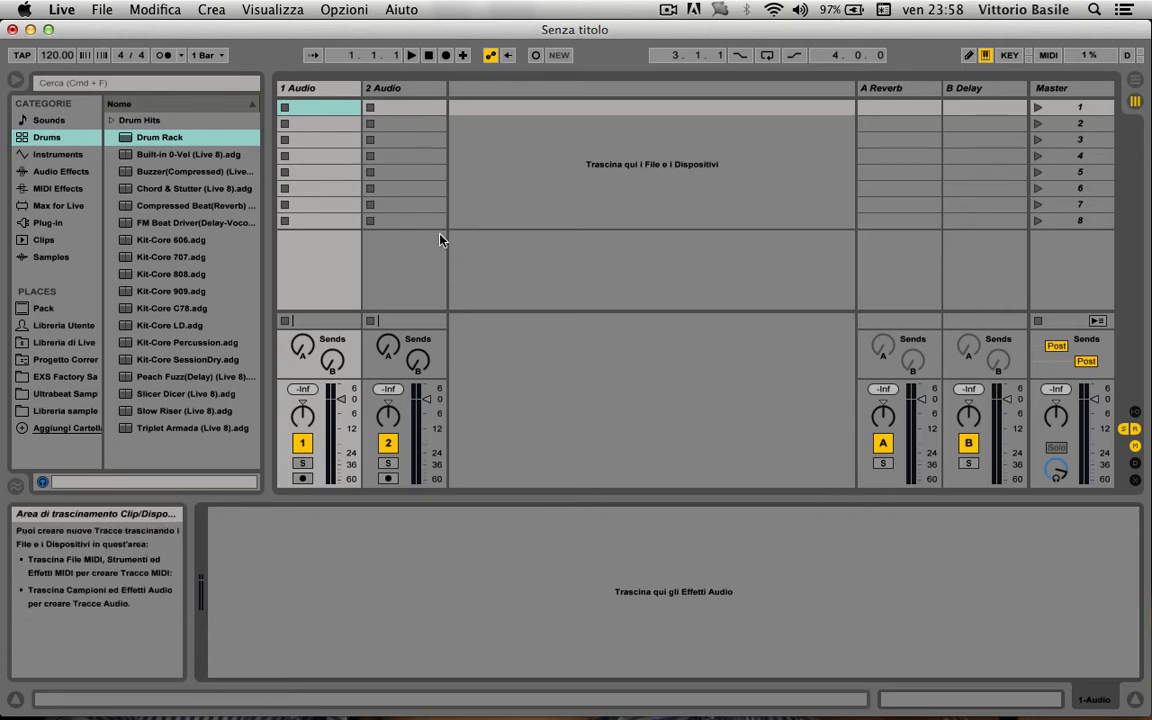
- Switch from the Session view to the Arrangement view
key("Tab")
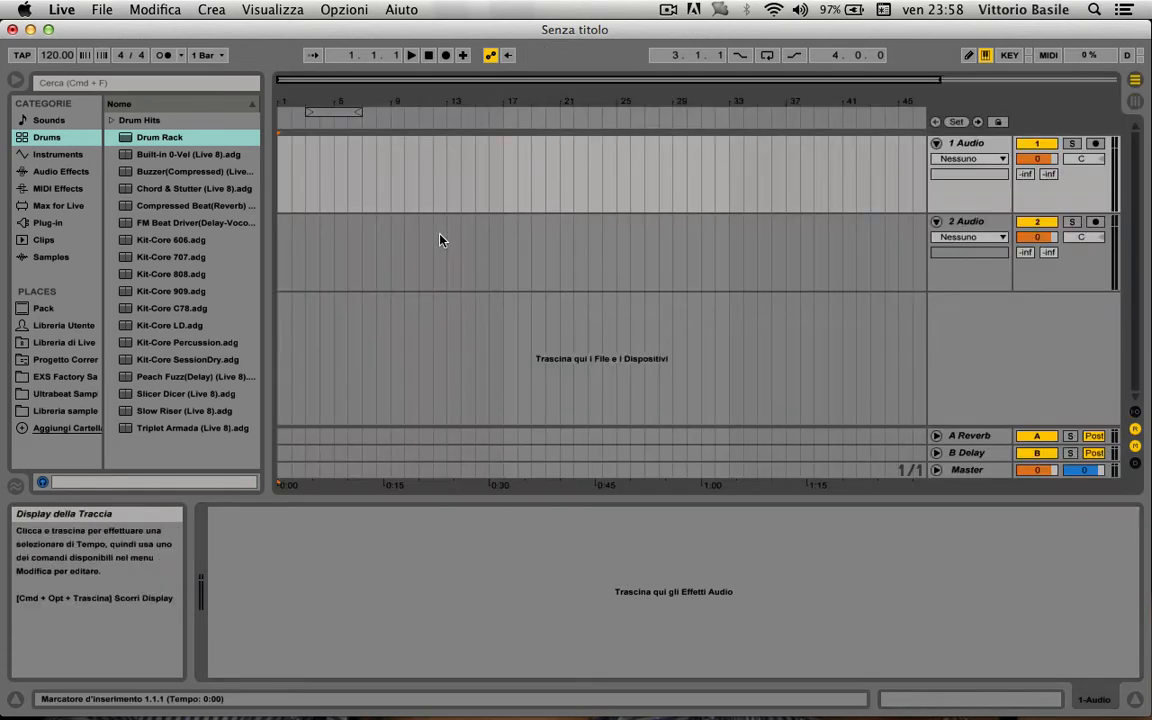
- Insert two MIDI tracks directly below the first audio track
left_click(966, 146)
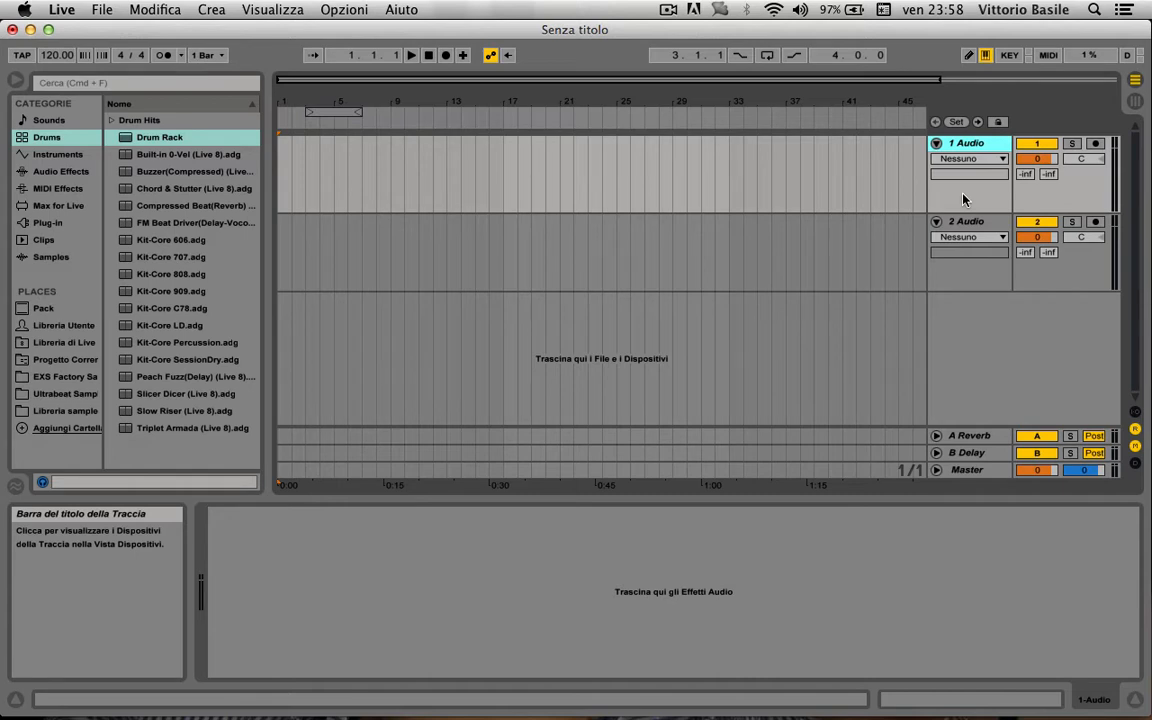
key("super+shift+t")
key("super+shift+t")
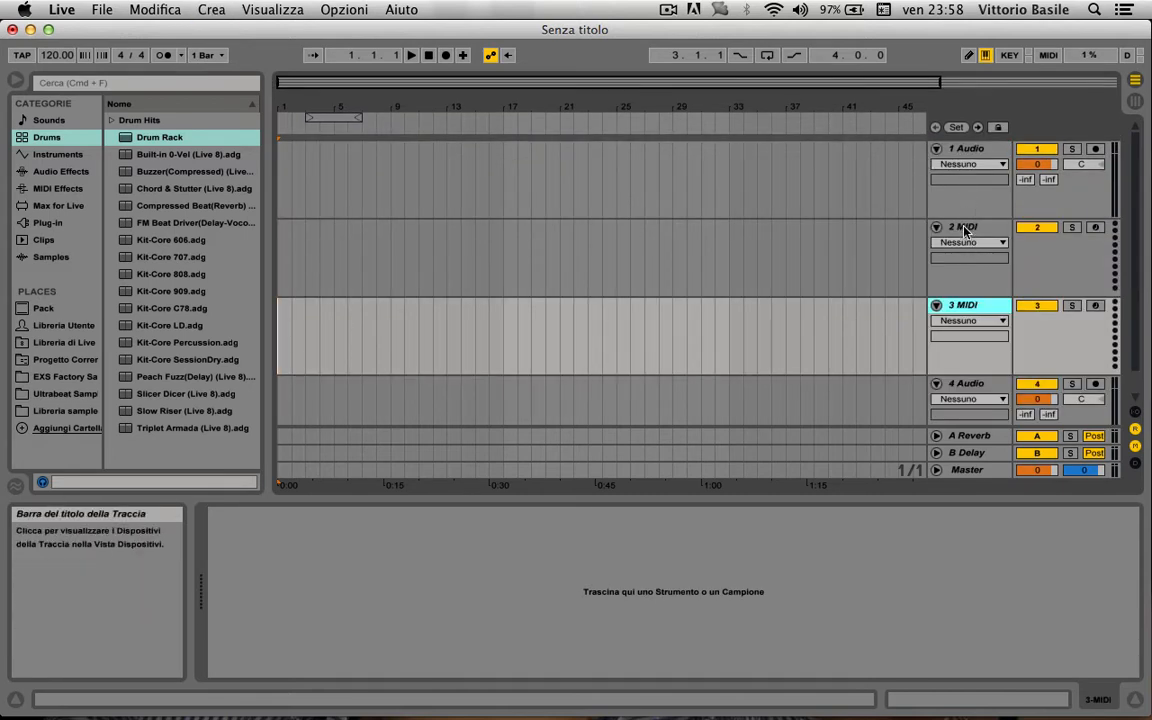
- Delete the two newly inserted MIDI tracks together
scroll(965, 218, "down", 1)
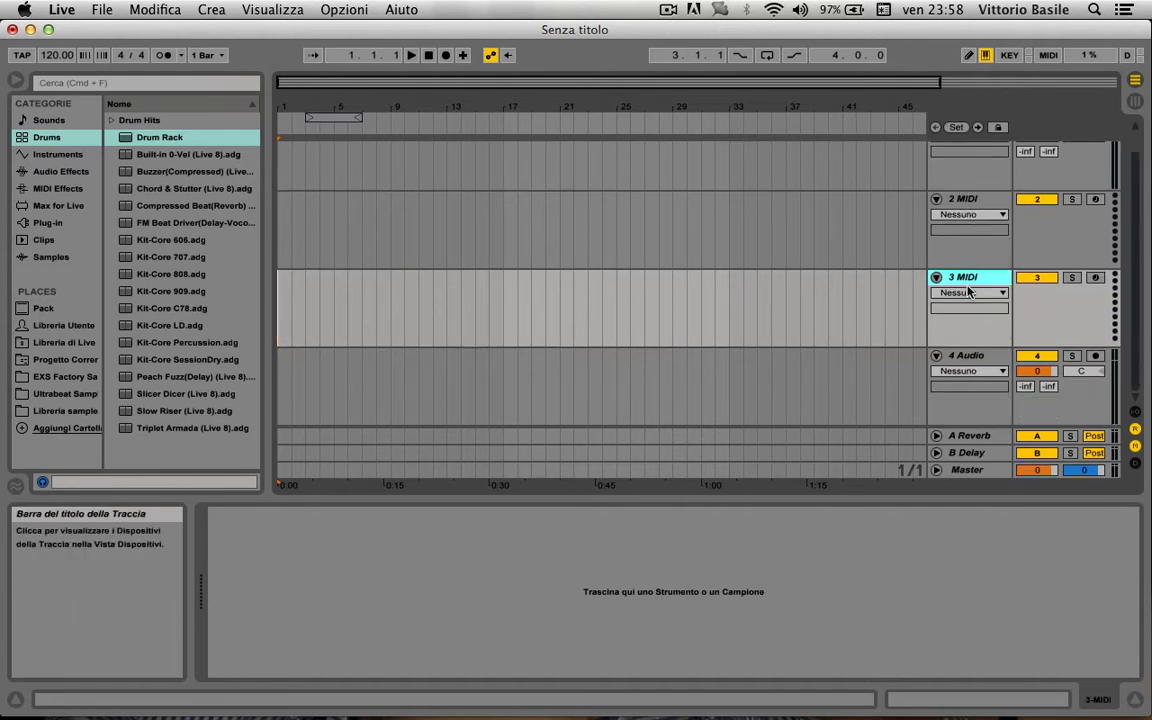
left_click(976, 200)
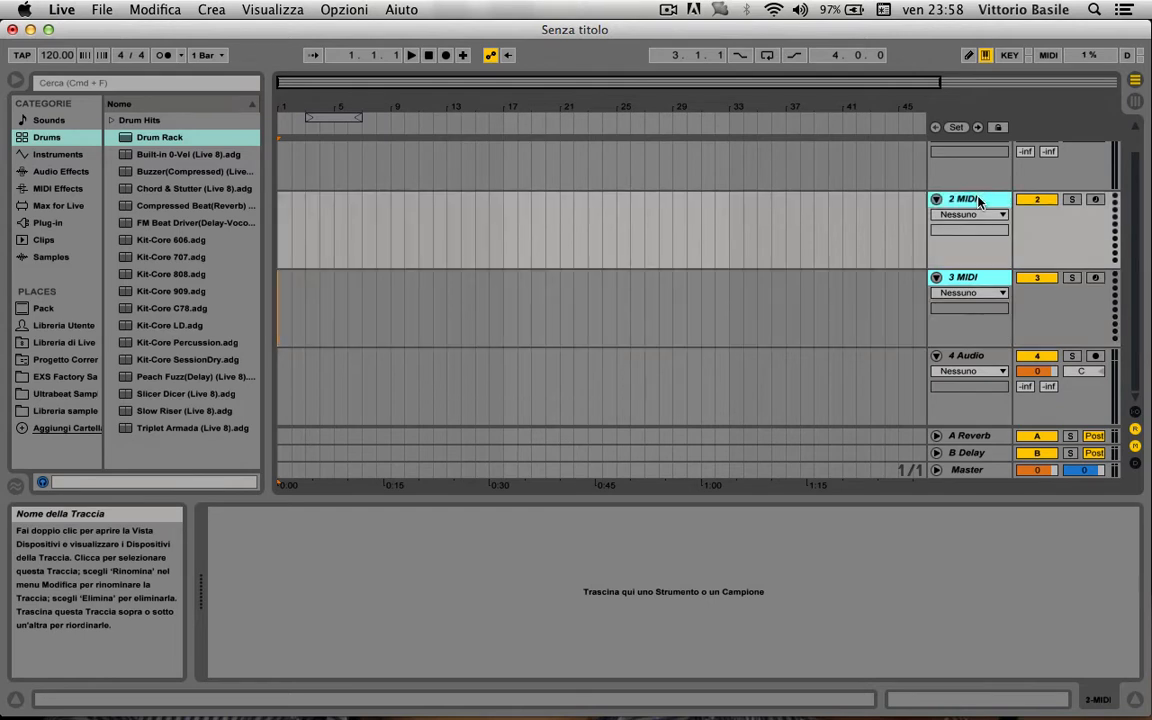
key("Delete")
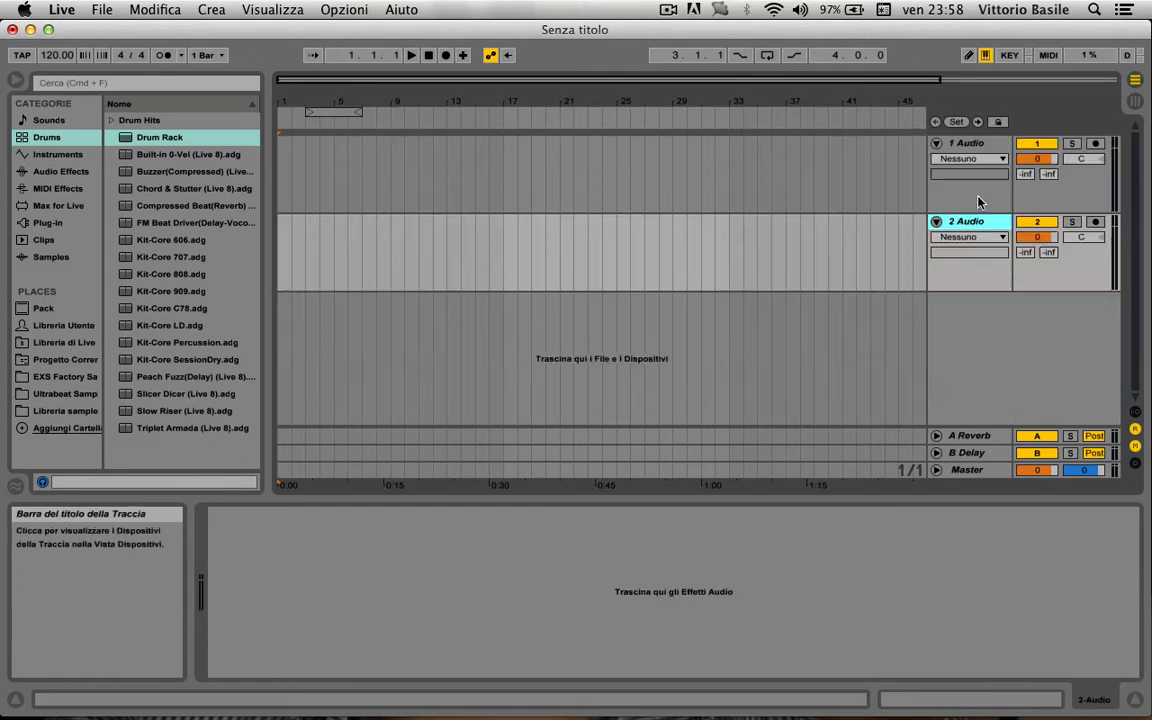
- Group the 1 Audio and 2 Audio tracks into one group track
left_click(963, 148)
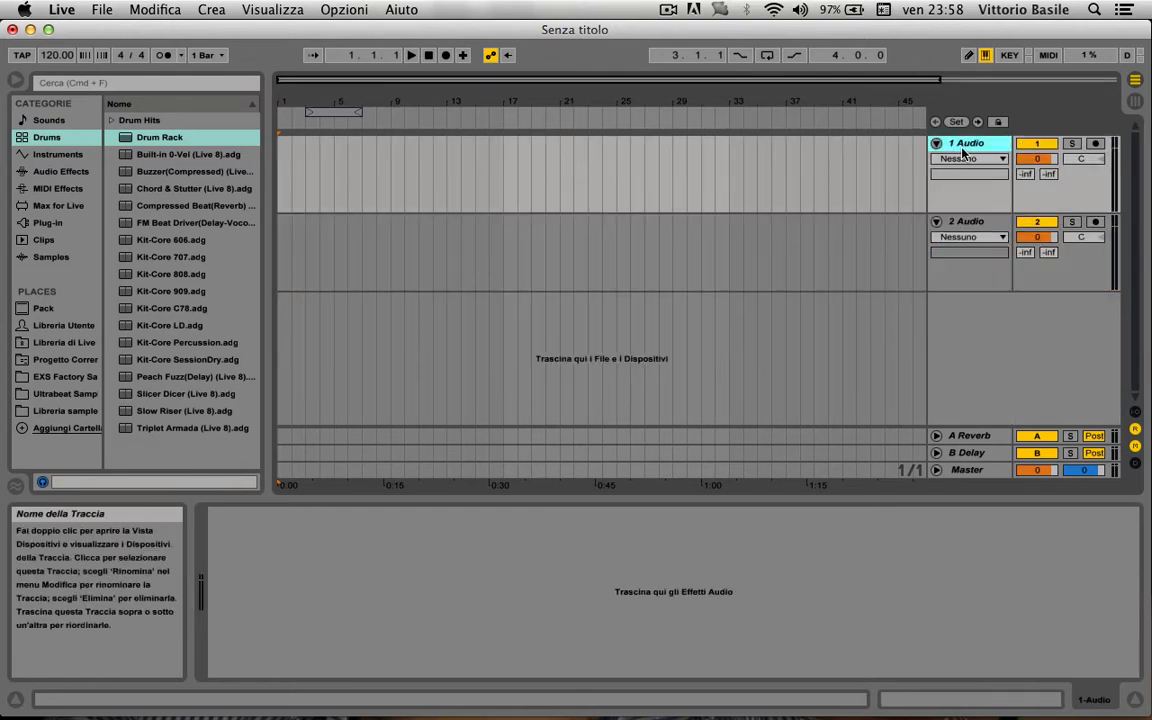
left_click(960, 222)
right_click(960, 223)
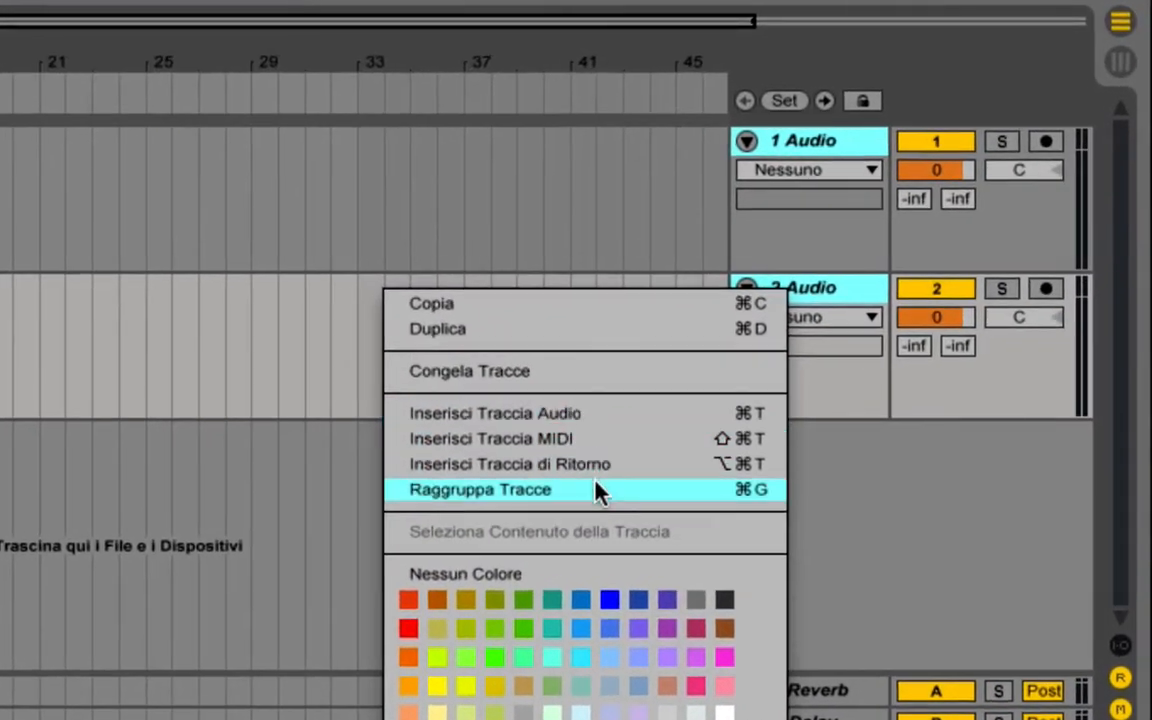
left_click(686, 384)
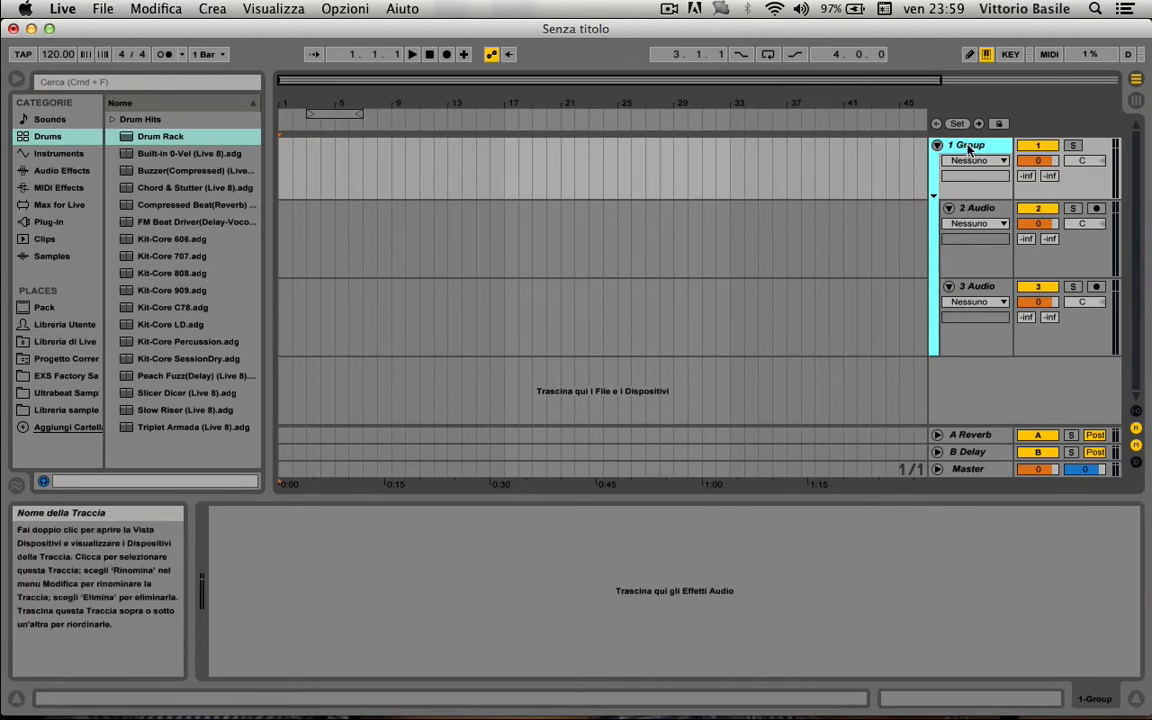
- Rename the group track as Master mix channel
key("super+r")
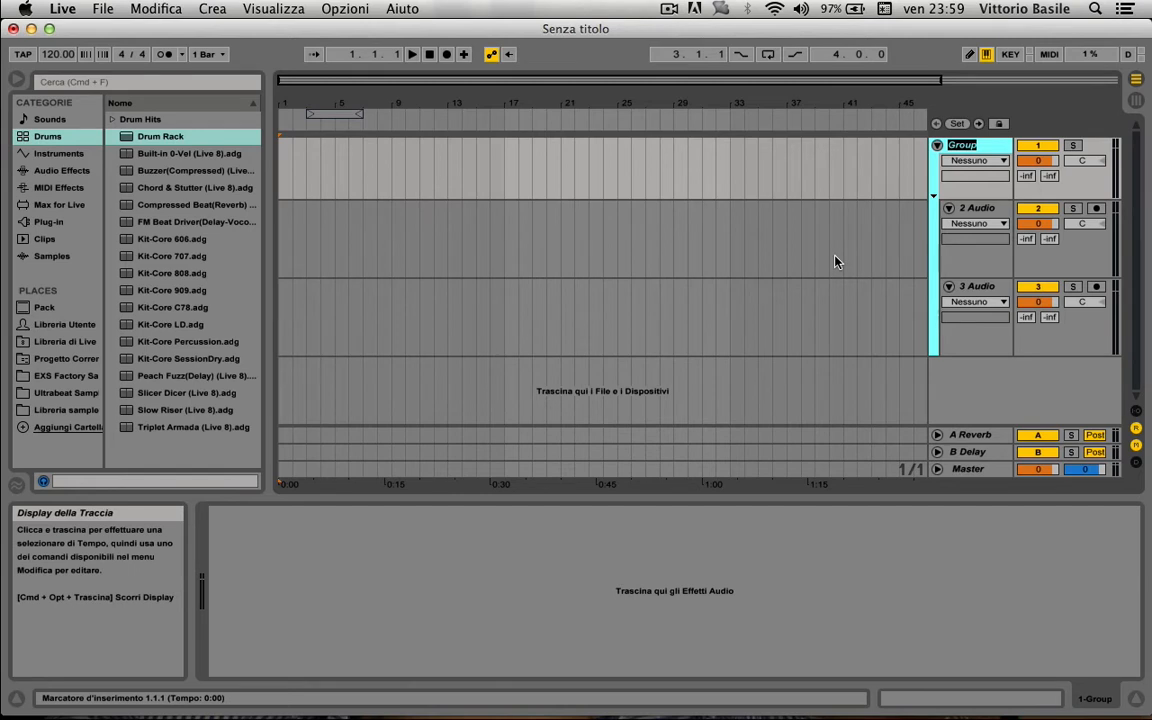
type("Master mi")
type("x channel")
- Rename the two audio tracks inside the group as Channel 1 and Channel 2
left_click(975, 208)
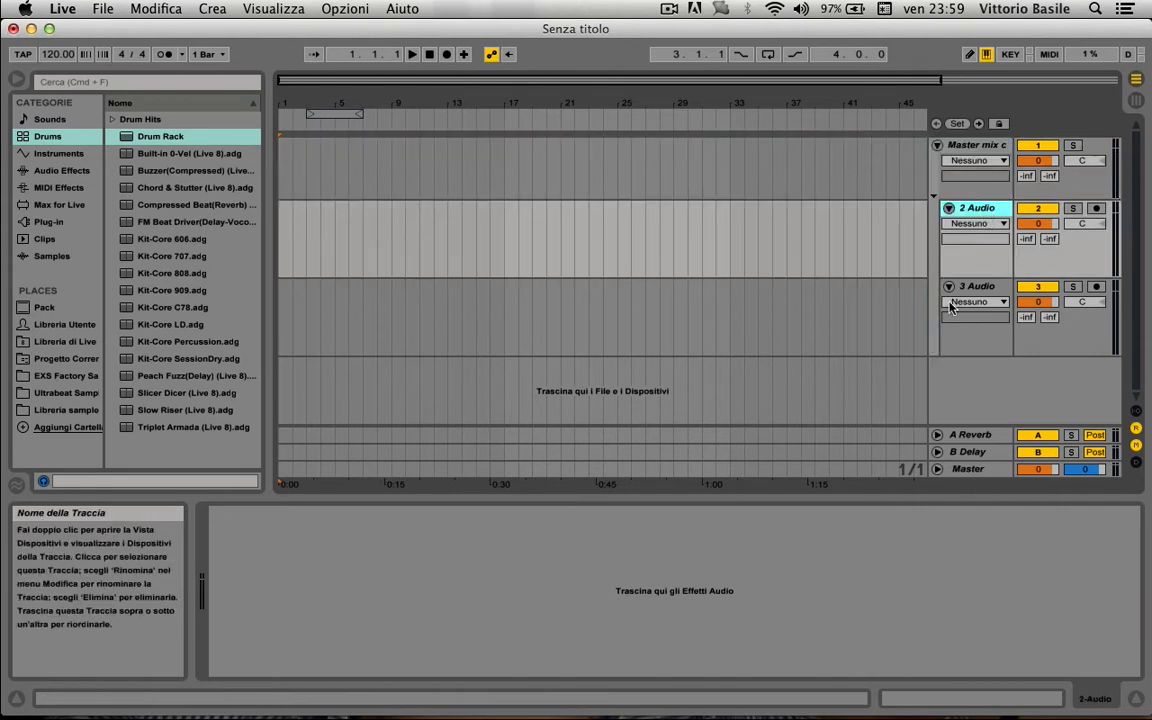
key("super+r")
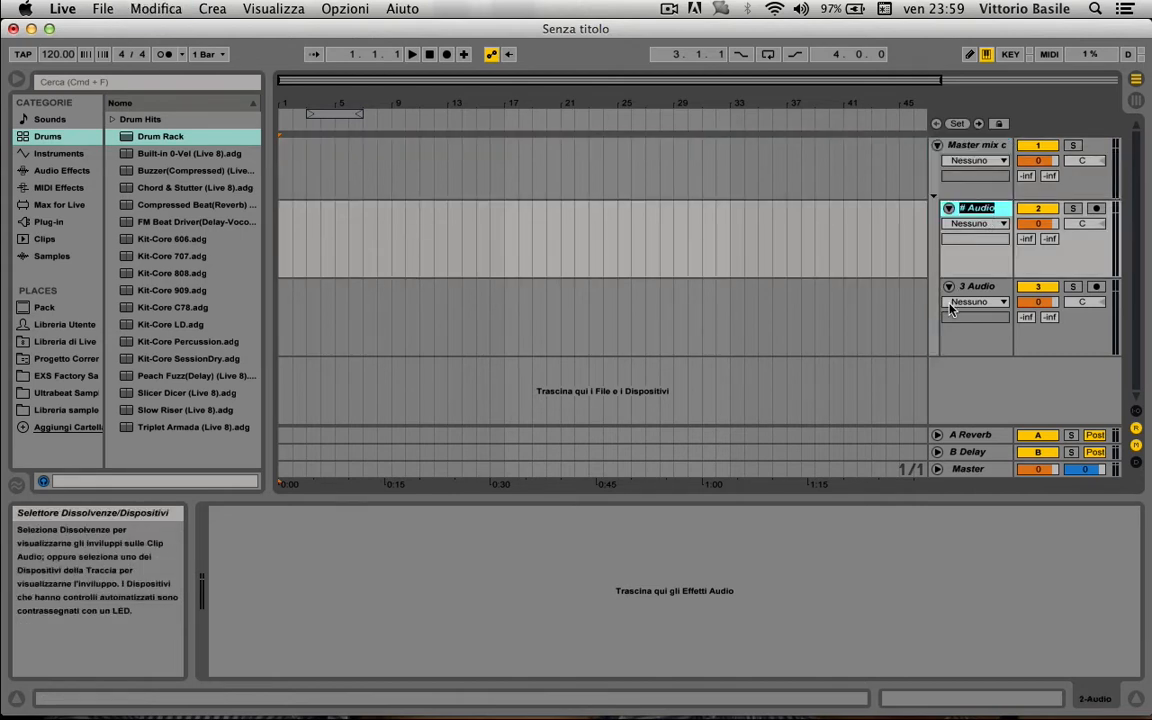
type("Channel 1")
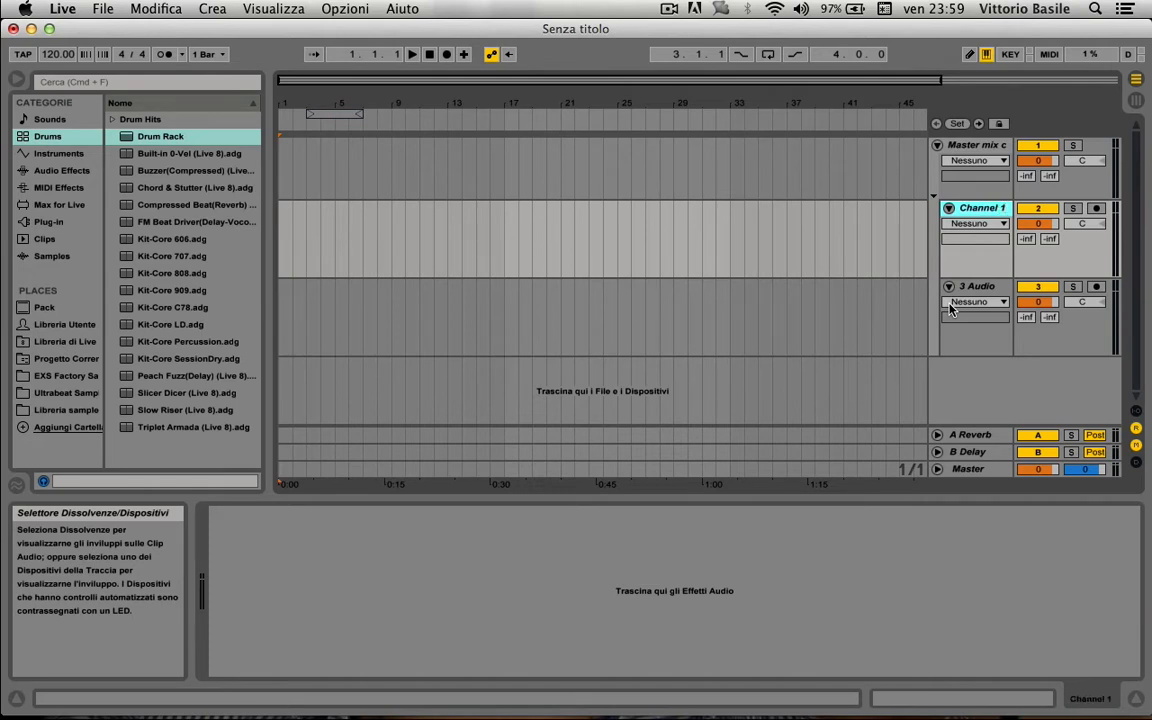
left_click(966, 309)
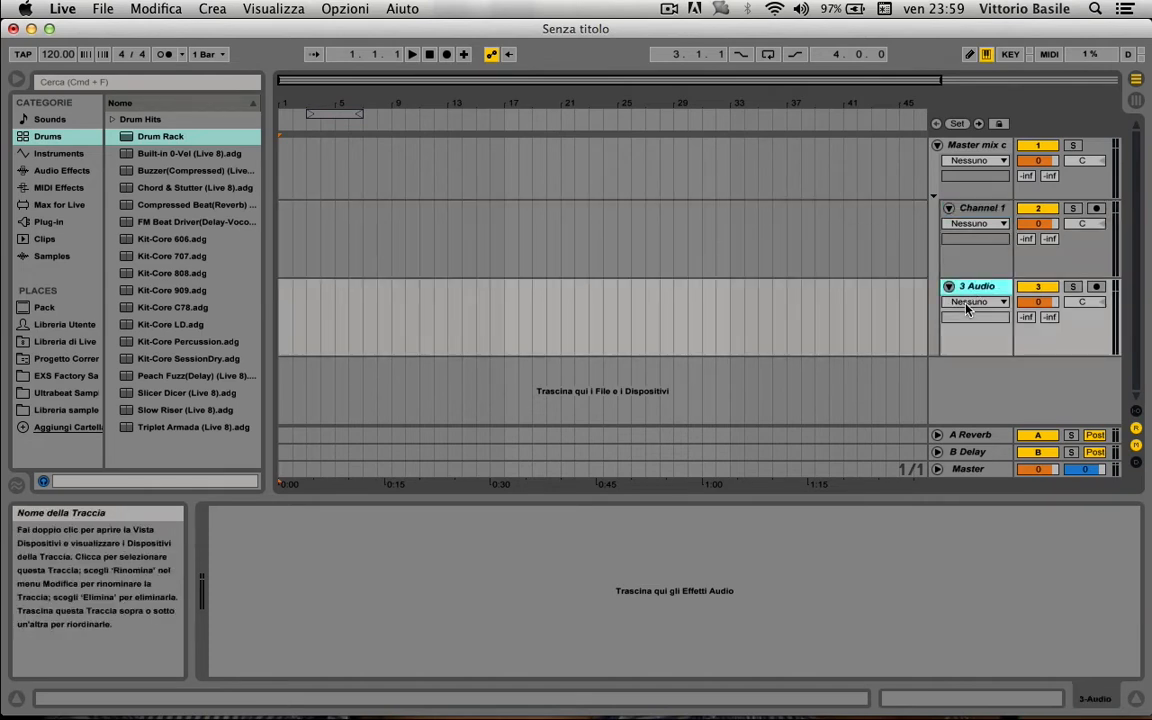
key("super+r")
type("Ch")
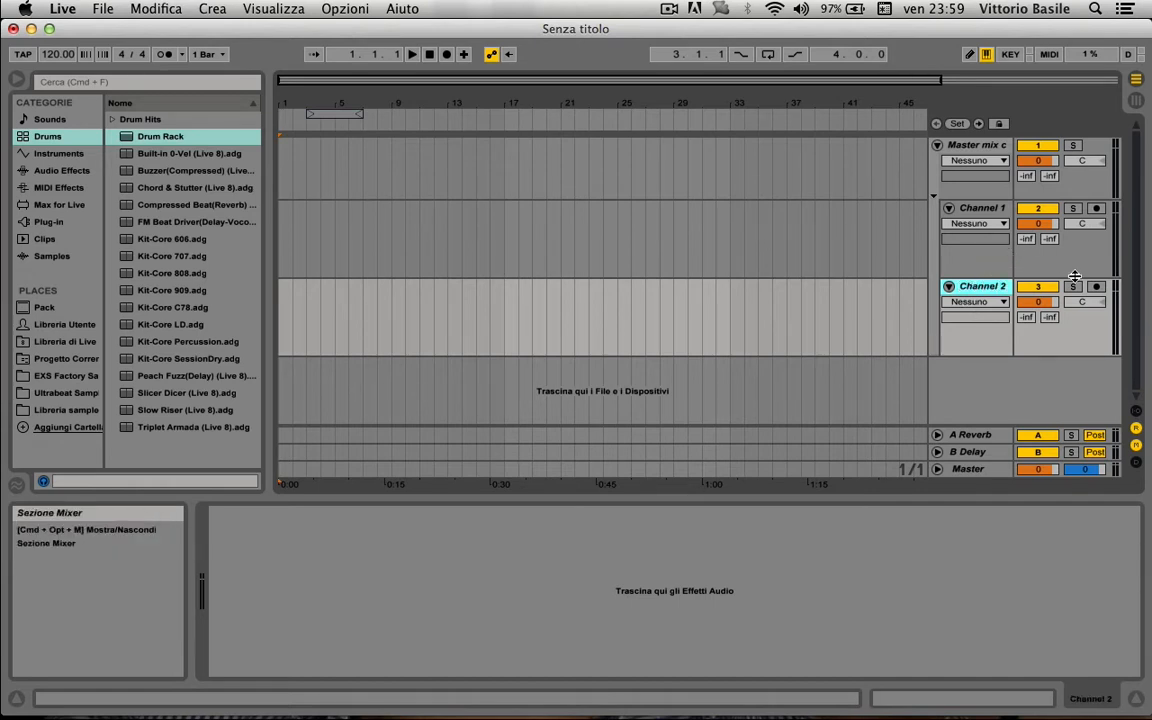
- Hide the arrangement's mixer section and expand the Master track
left_click(1136, 444)
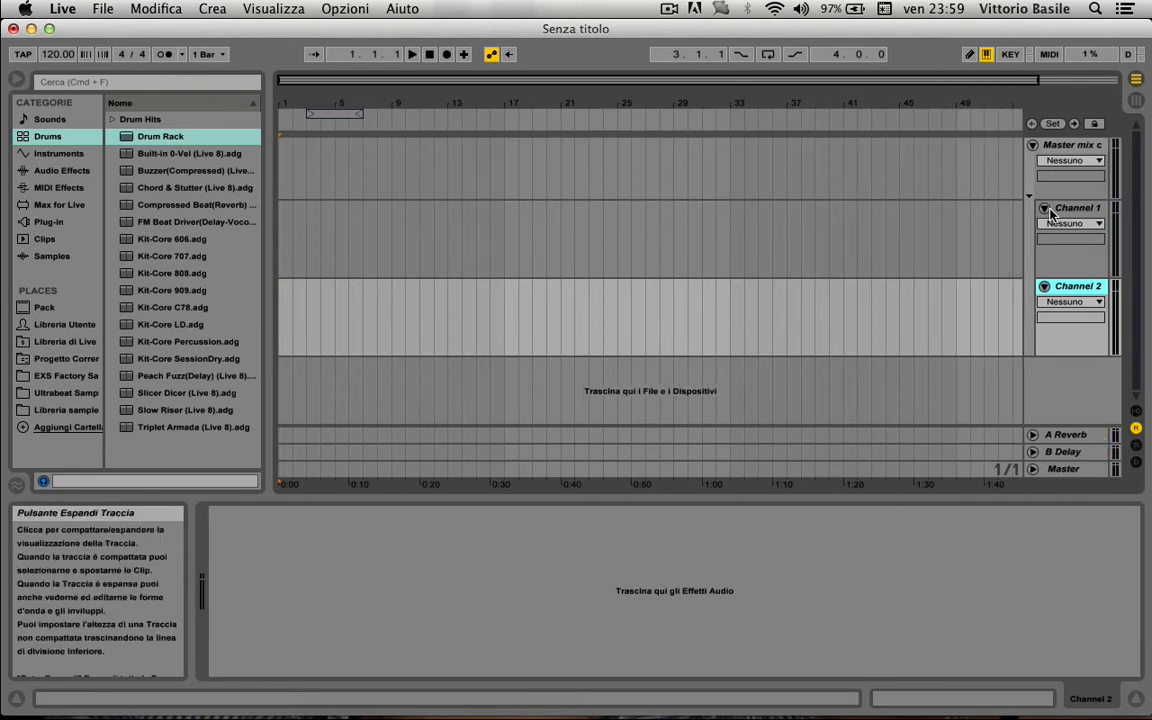
left_click(1034, 467)
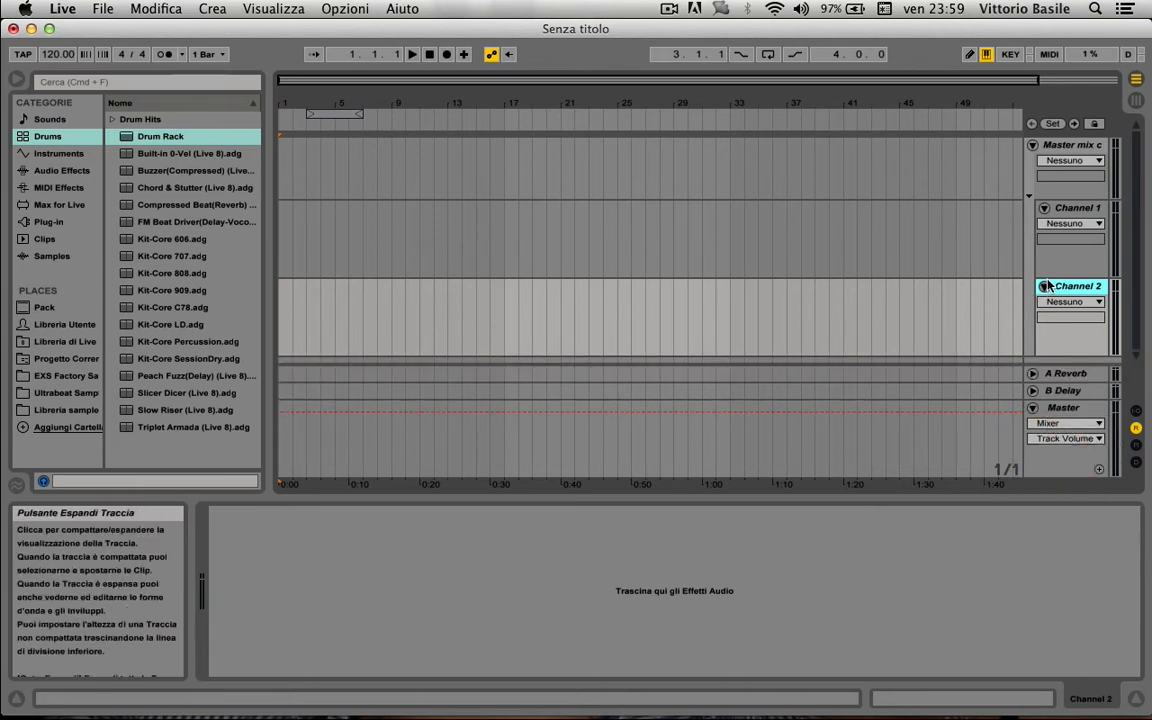
- Display the Mixer track volume automation envelope on both Channel 1 and Channel 2
left_click(1068, 232)
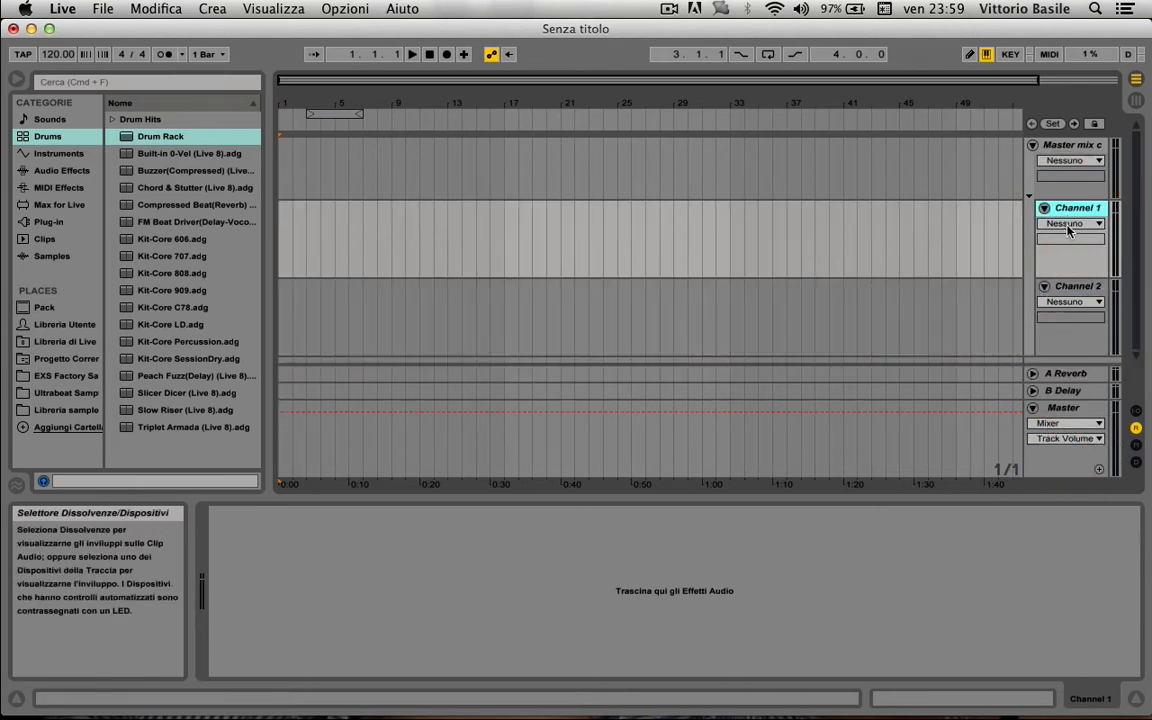
left_click(1067, 224)
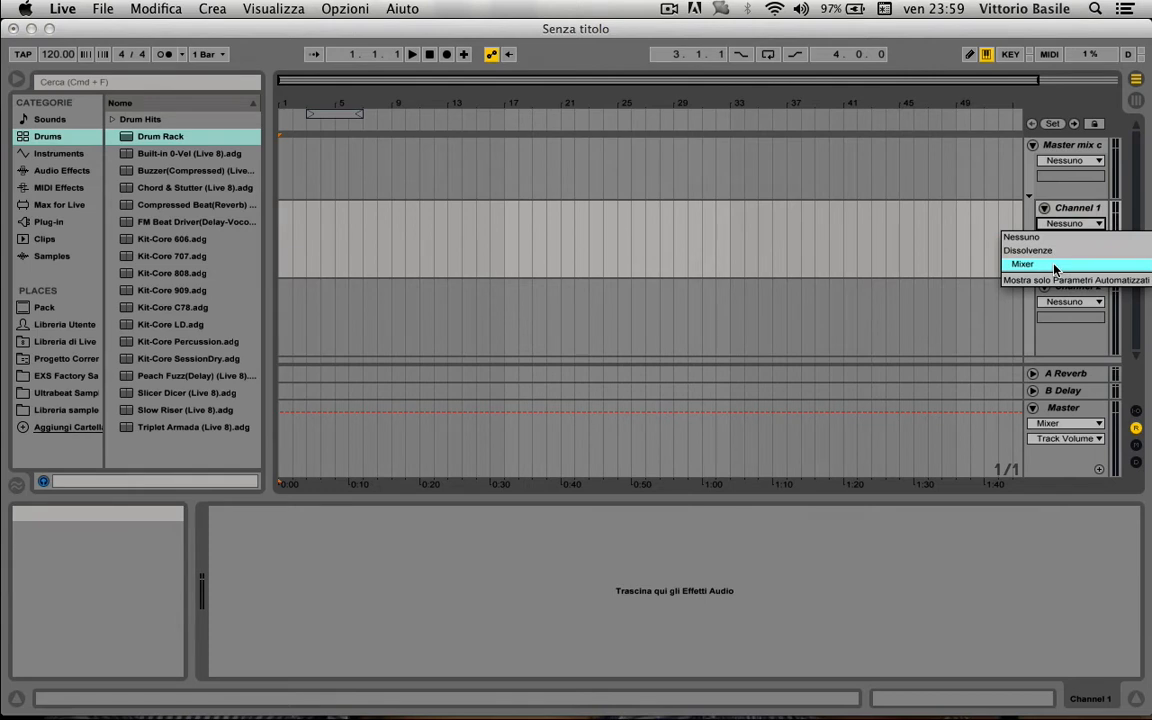
left_click(1055, 266)
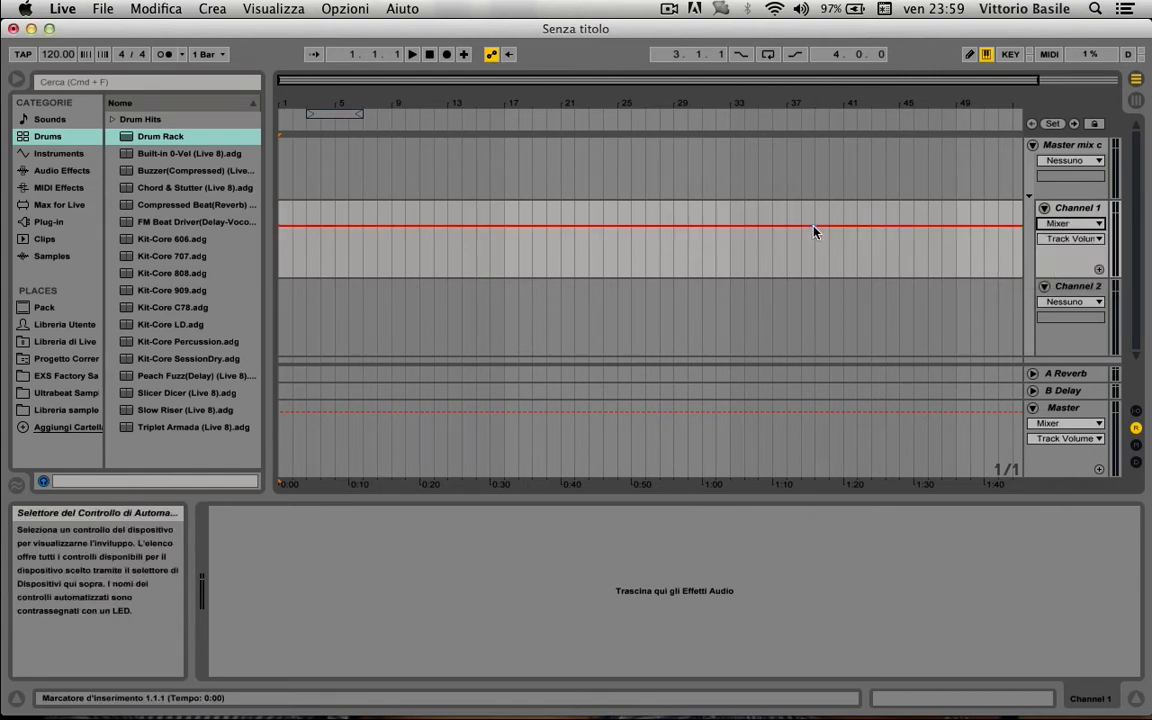
left_click(1068, 301)
left_click(1070, 346)
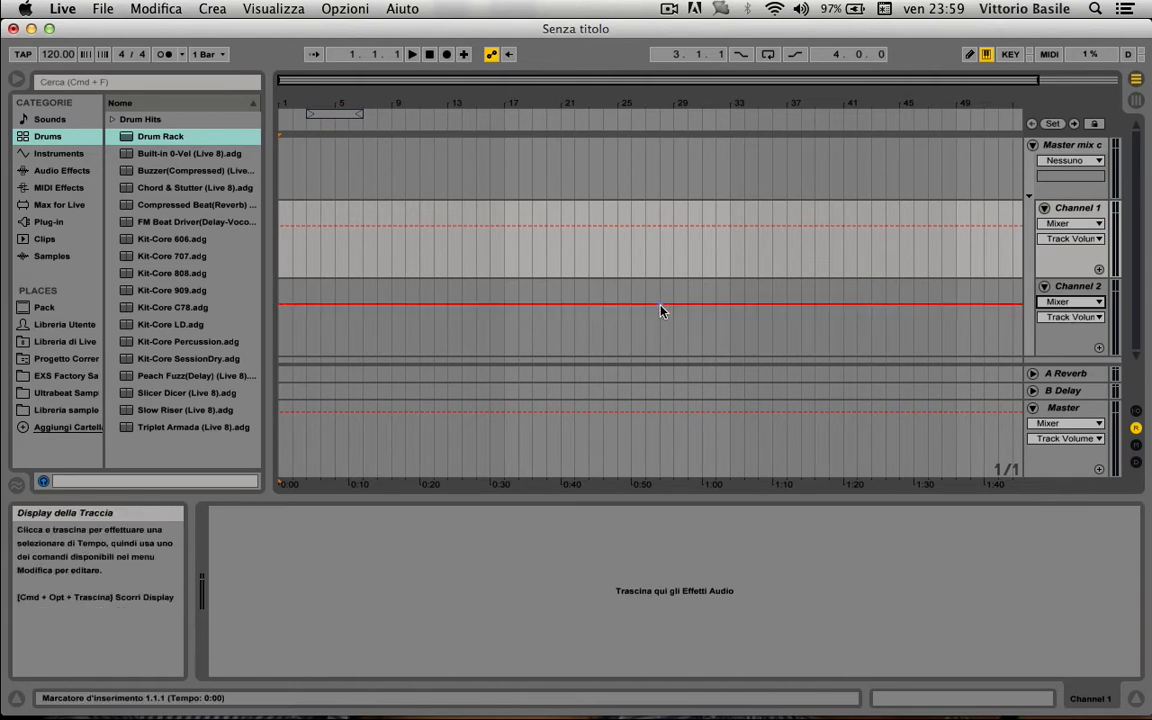
- Show the Song Tempo automation on the Master track and set its tempo range to 139–140
left_click(1068, 440)
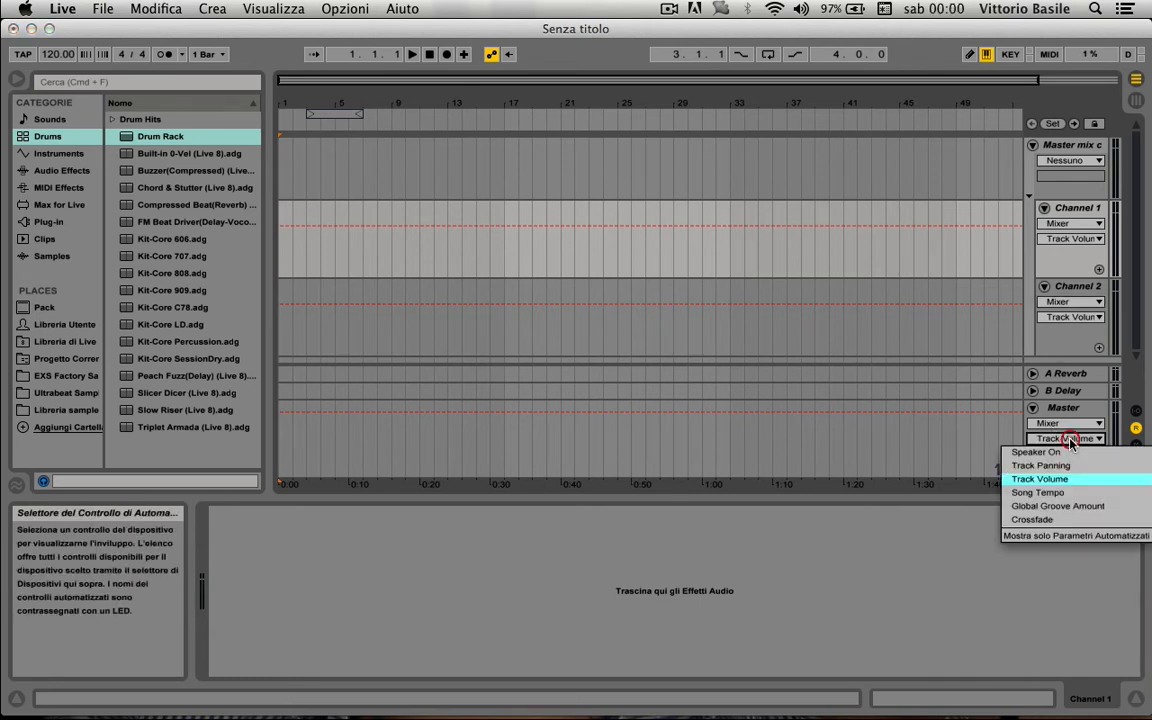
left_click(1062, 498)
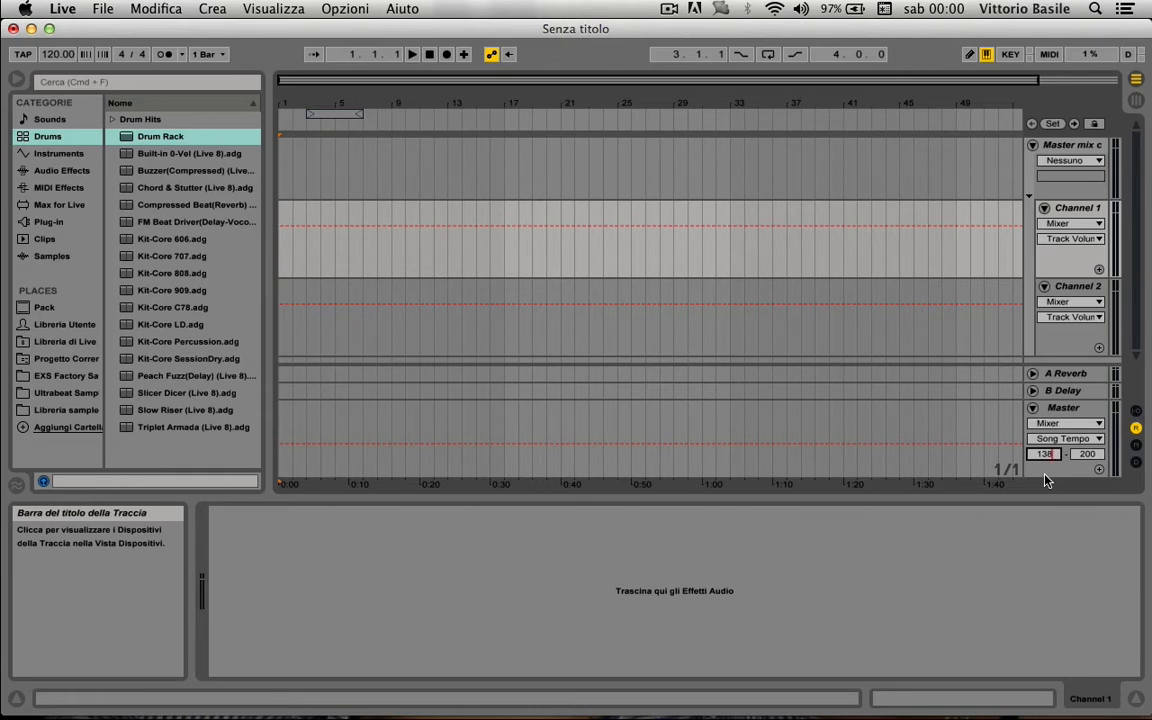
left_click(1086, 454)
left_click(1047, 455)
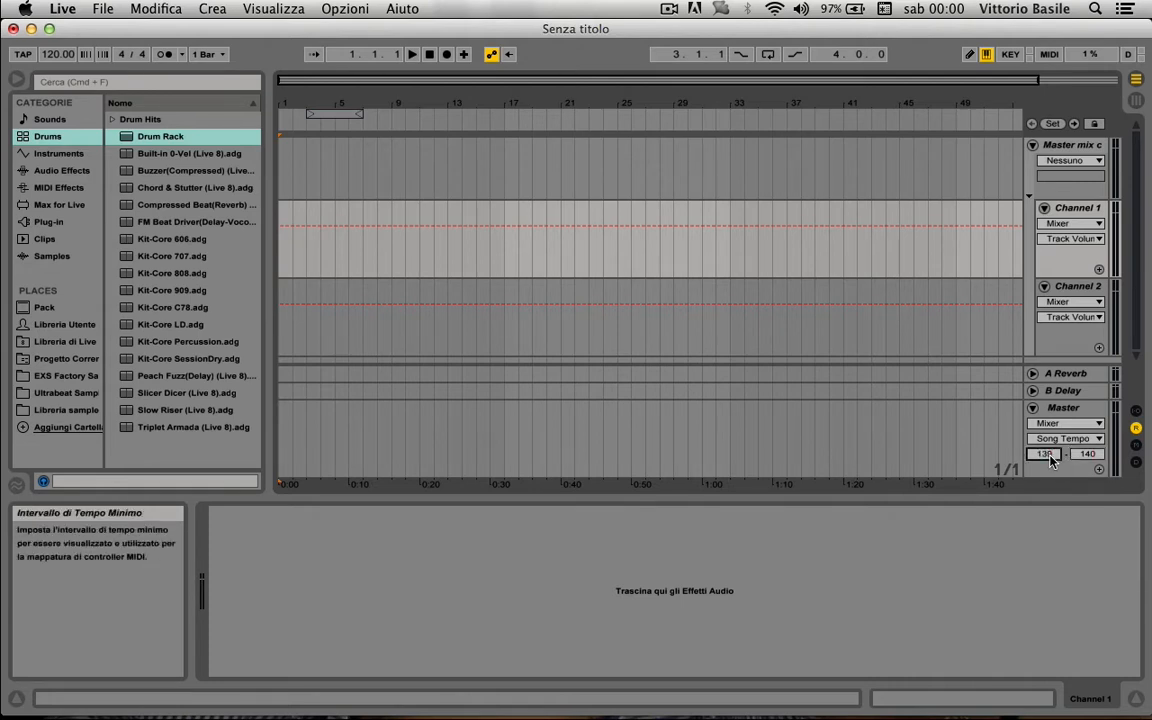
key("Up")
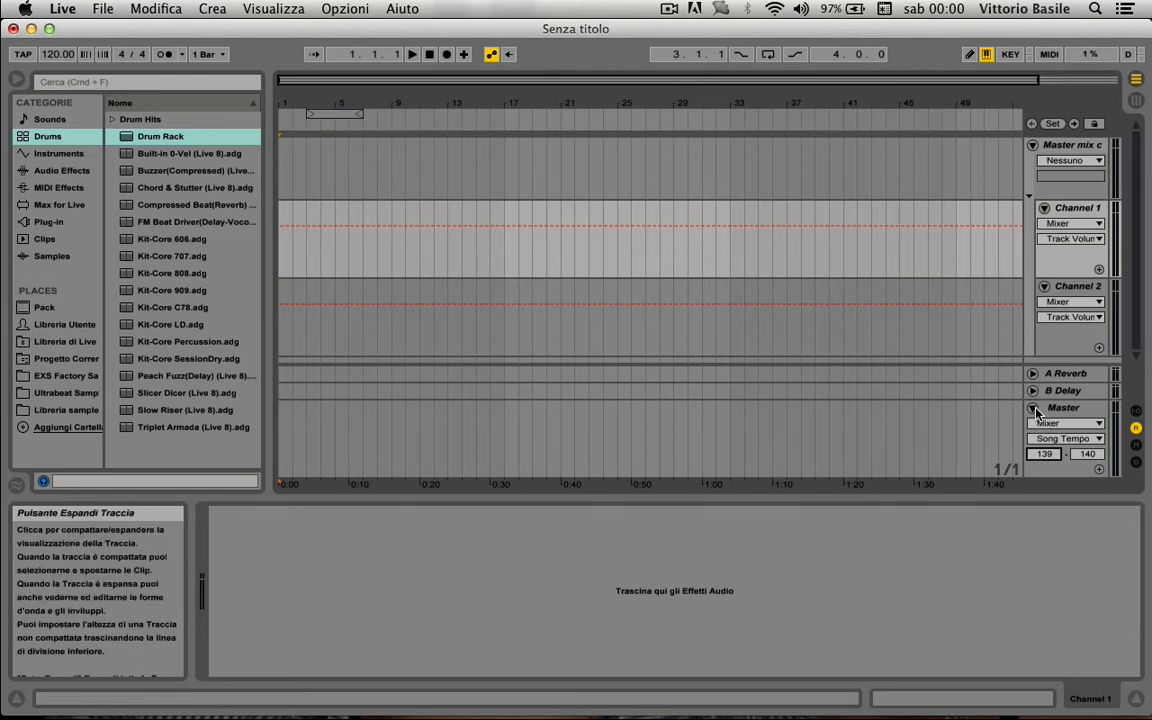
- Set the project tempo to 140 BPM
left_click(58, 55)
type("14")
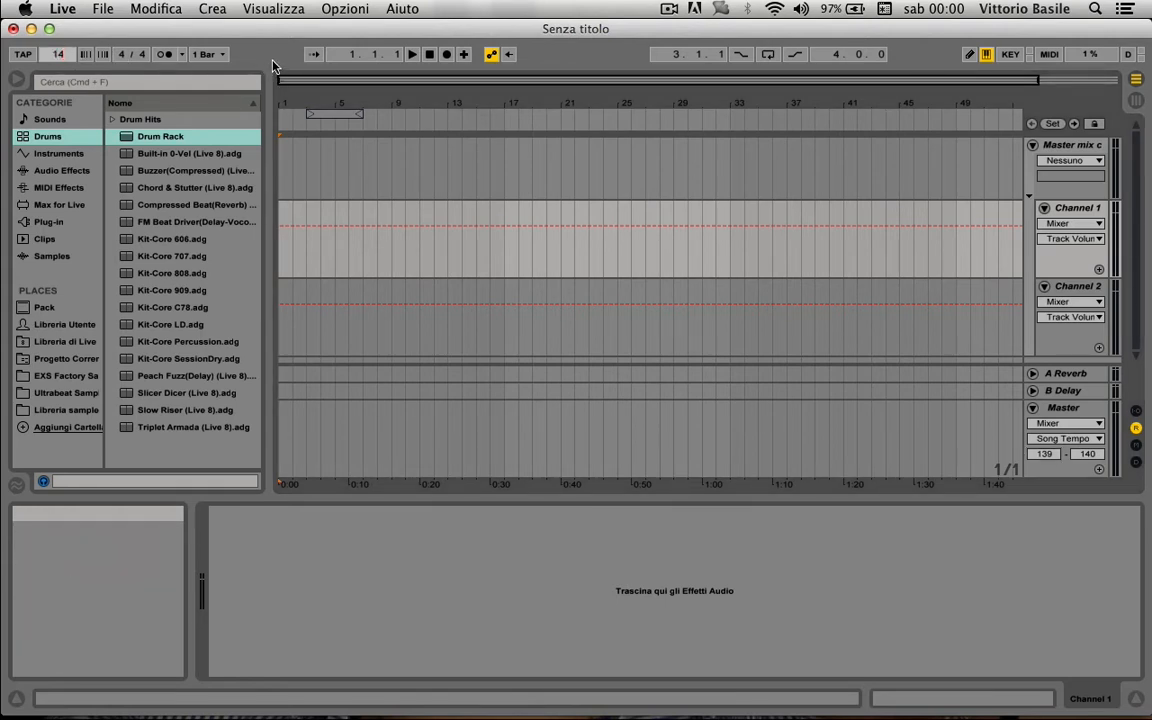
type("0")
key("Return")
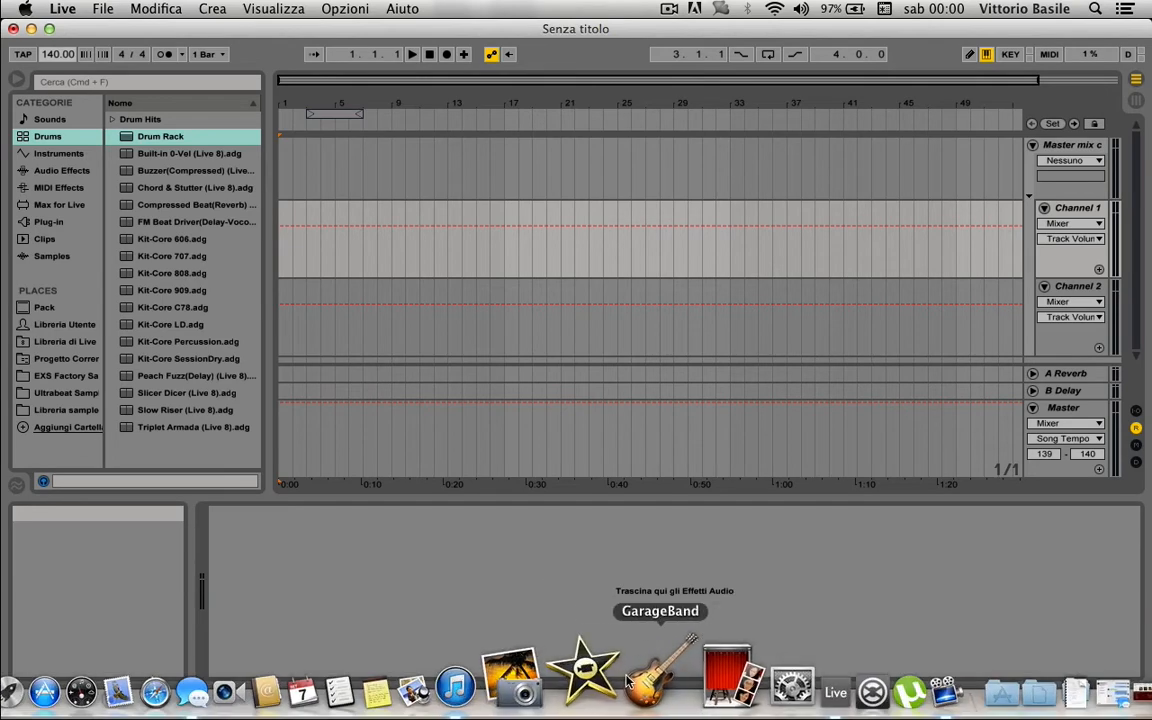
- Switch to iTunes and add Z List Uber Star (Peter Plaznik Dark Sessions Remix) at the start of Channel 1 in Live
left_click(546, 686)
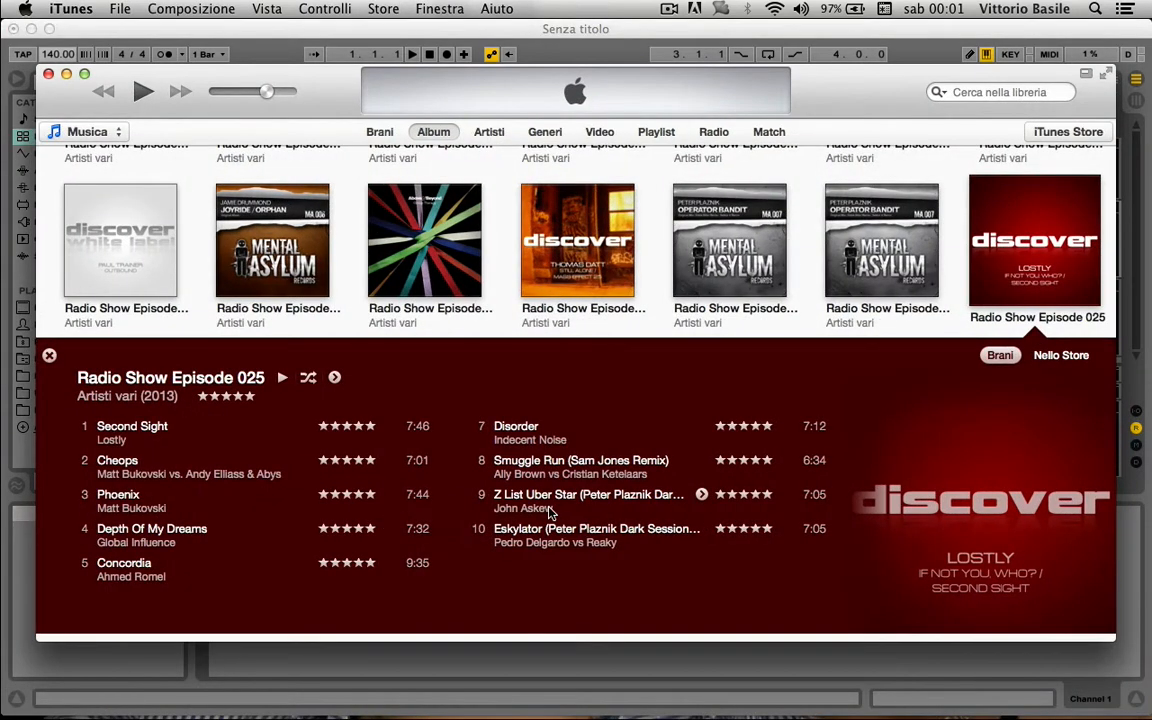
left_click_drag(549, 513, 304, 211)
key("super+Tab")
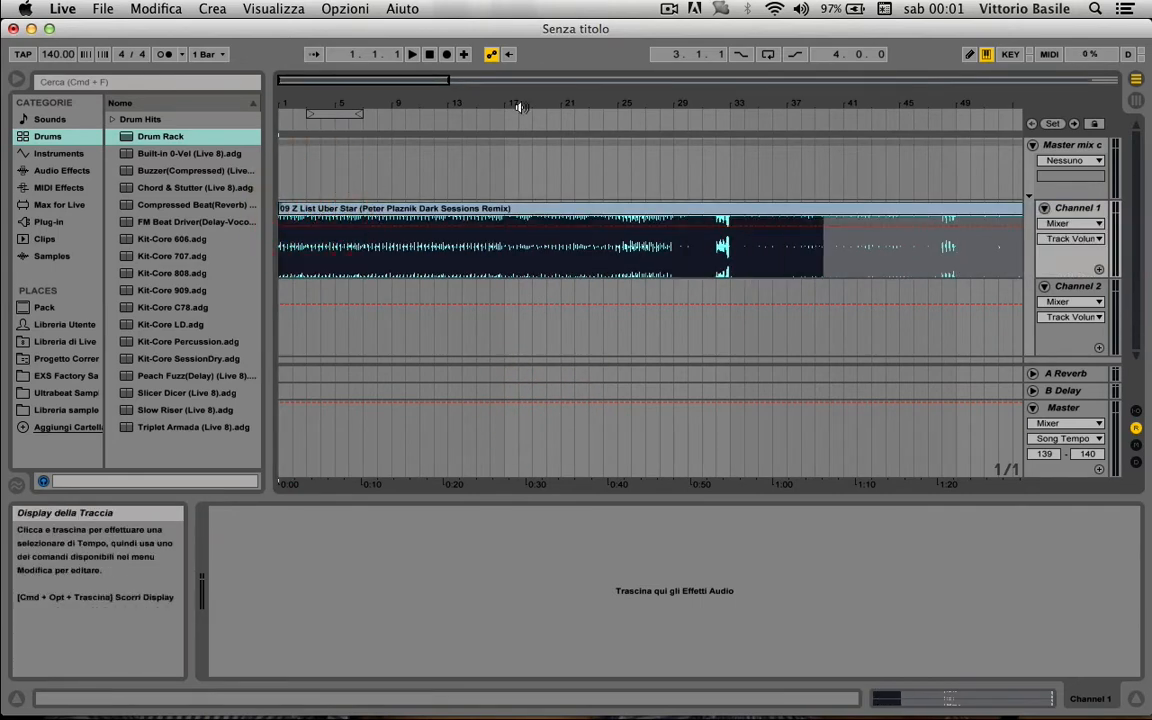
left_click_drag(520, 107, 333, 107)
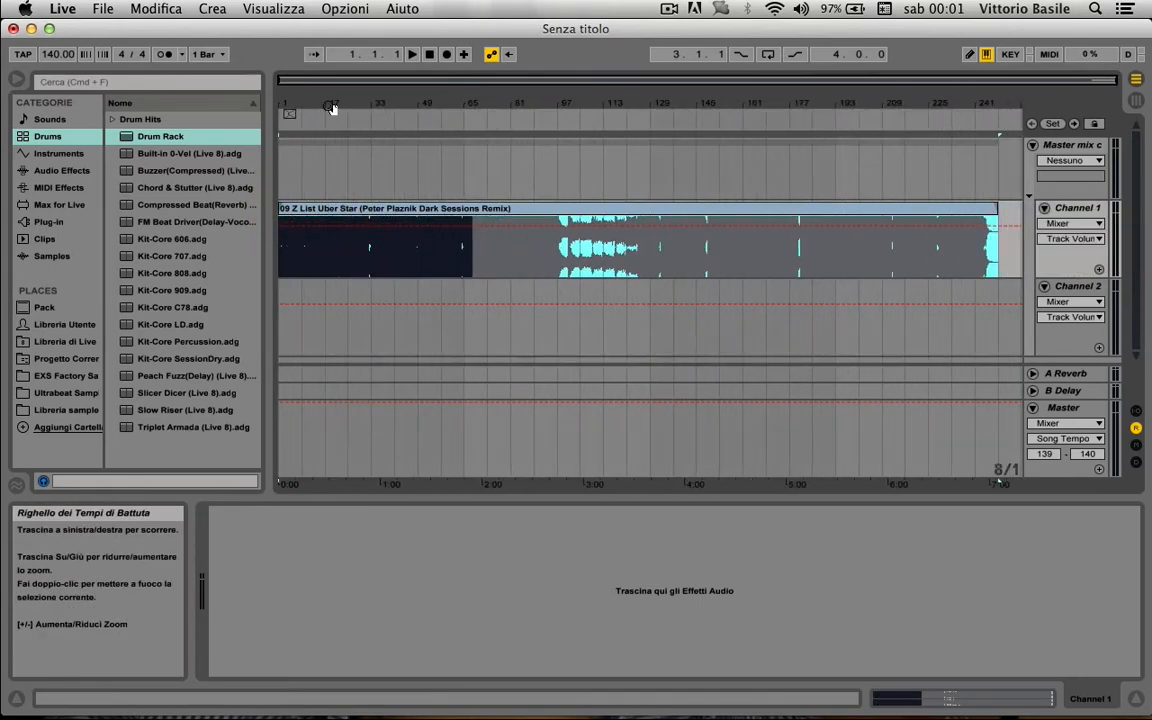
- Switch to iTunes and add Eskylator (Peter Plaznik Dark Sessions Remix) to Channel 2 in Live at bar 257, after the first song ends
mouse_move(638, 700)
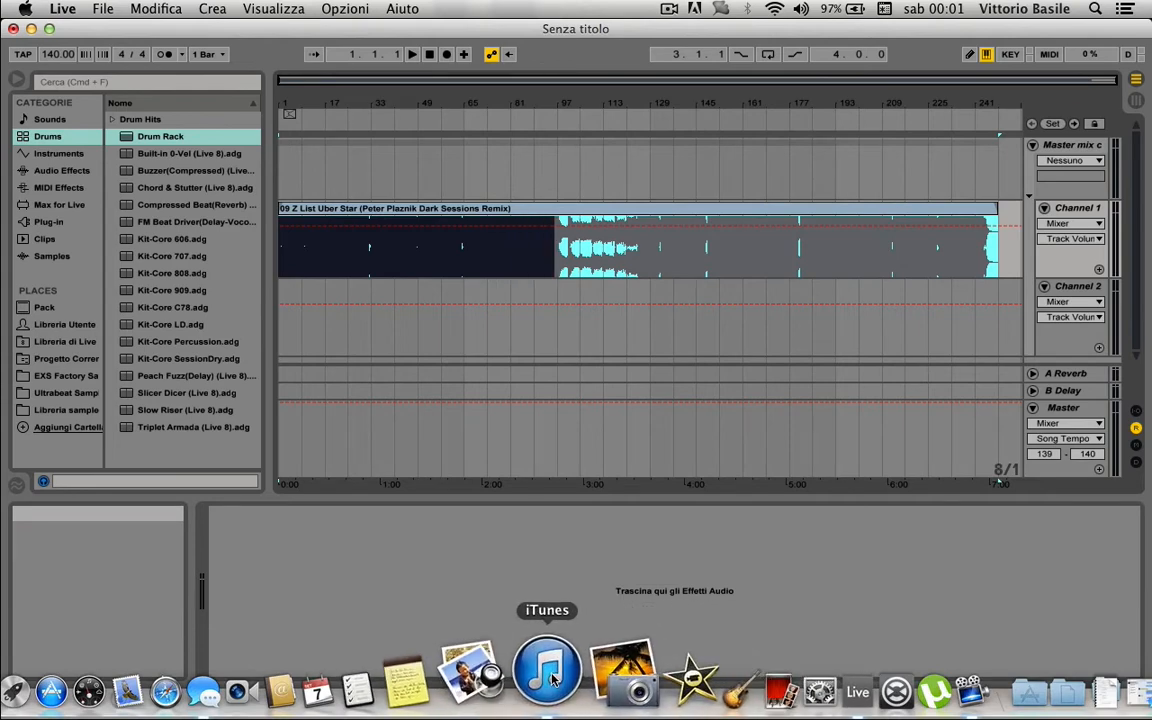
left_click(549, 676)
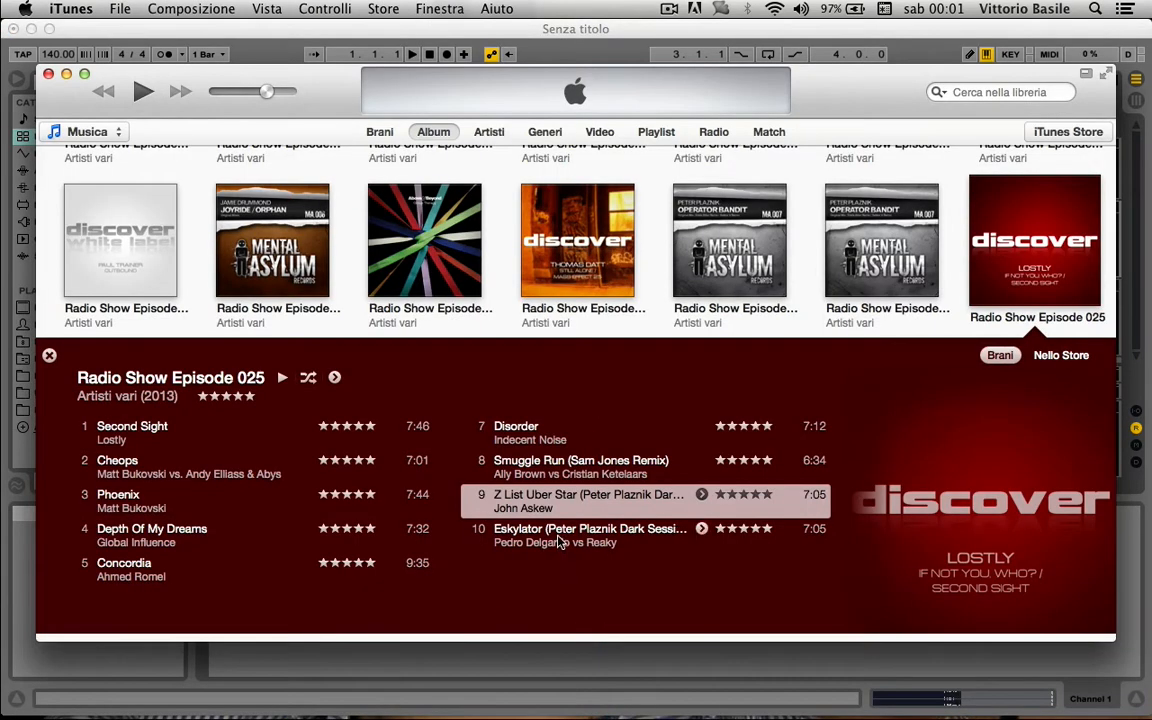
left_click_drag(560, 541, 985, 318)
key("super+Tab")
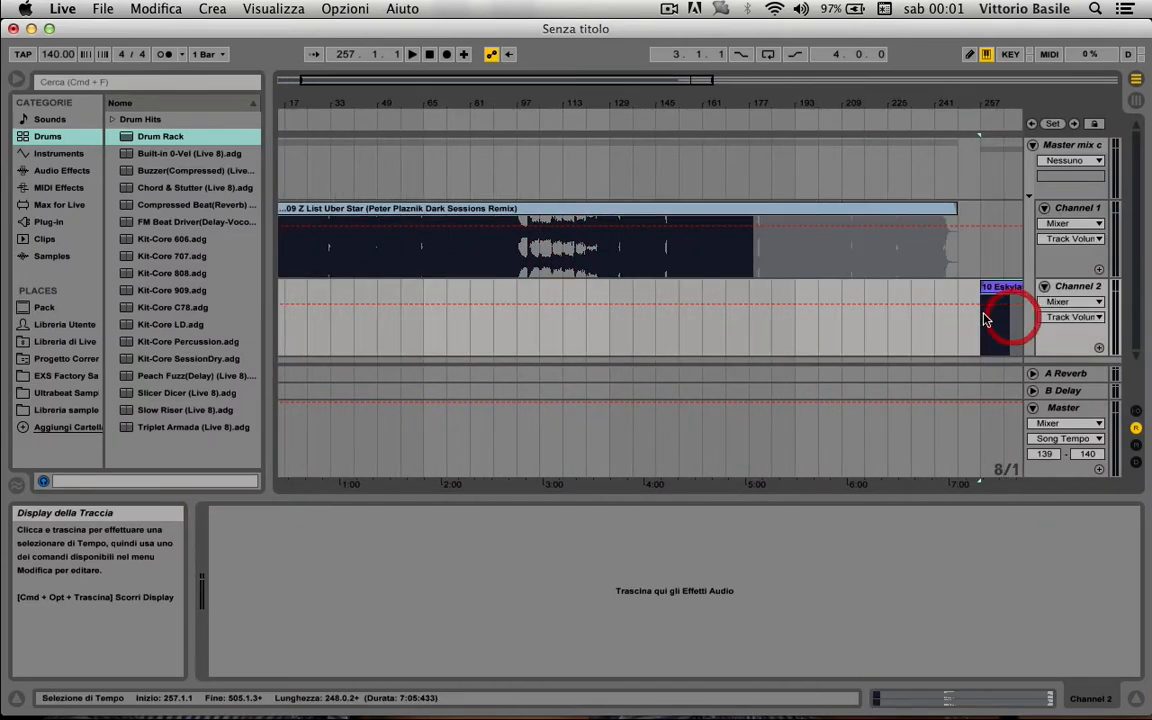
left_click_drag(283, 122, 283, 118)
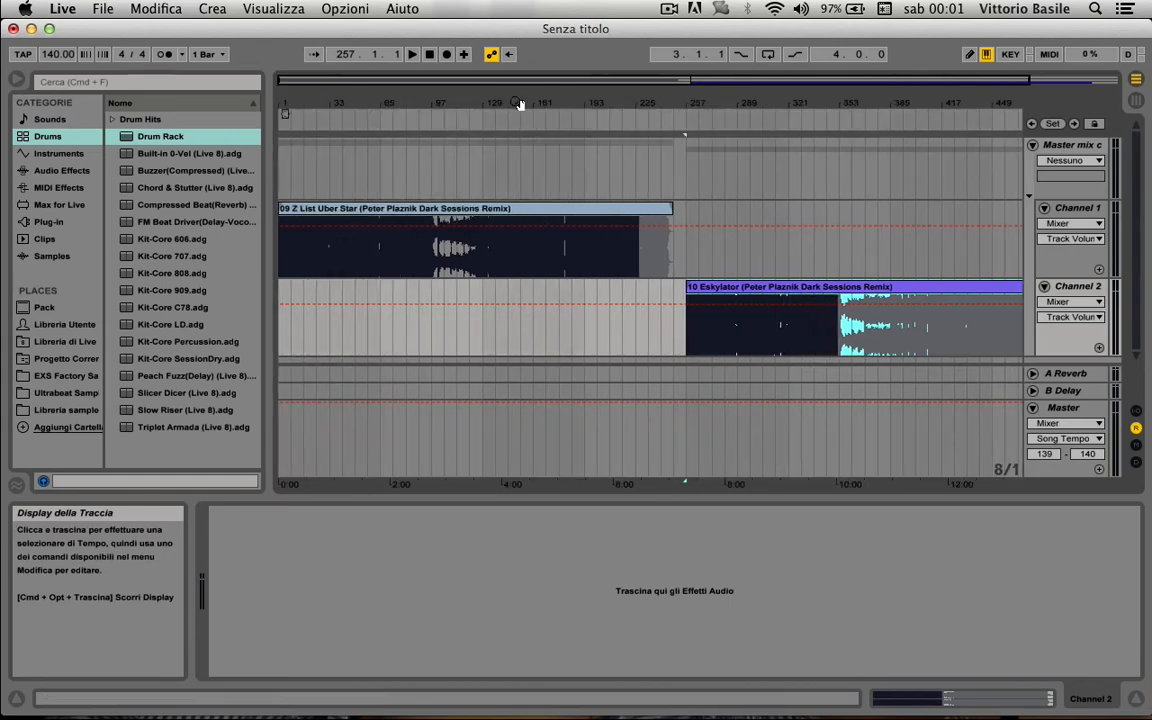
left_click_drag(424, 105, 420, 108)
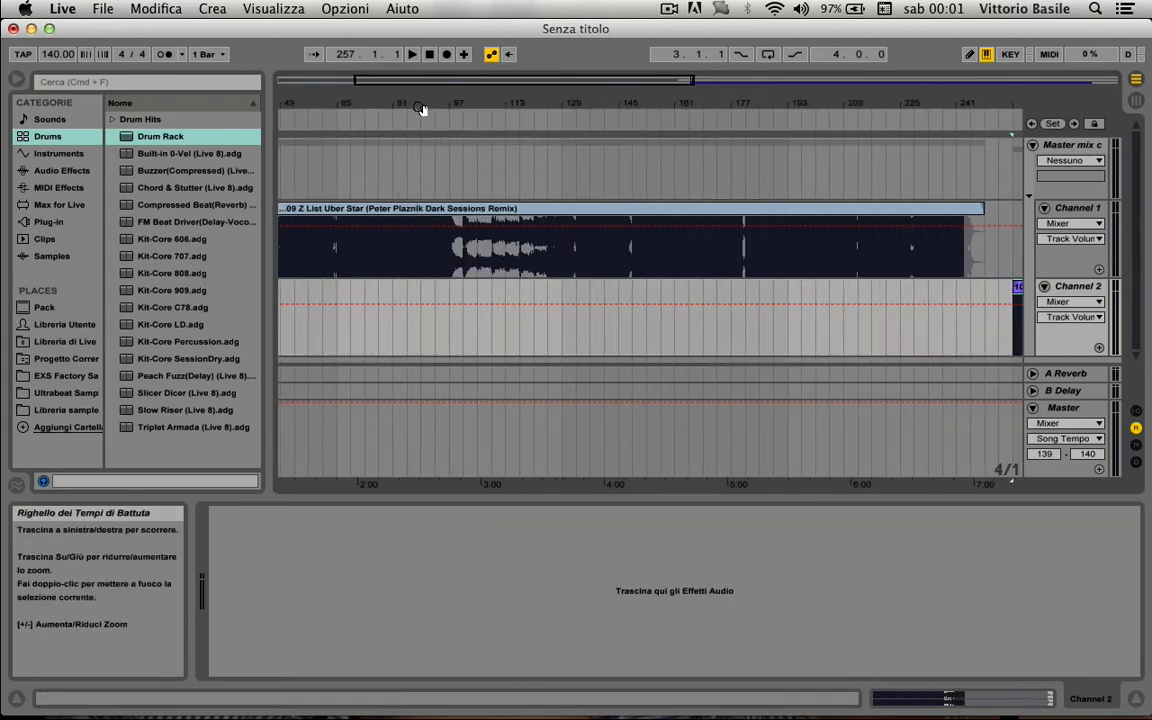
scroll(462, 249, "left", 5)
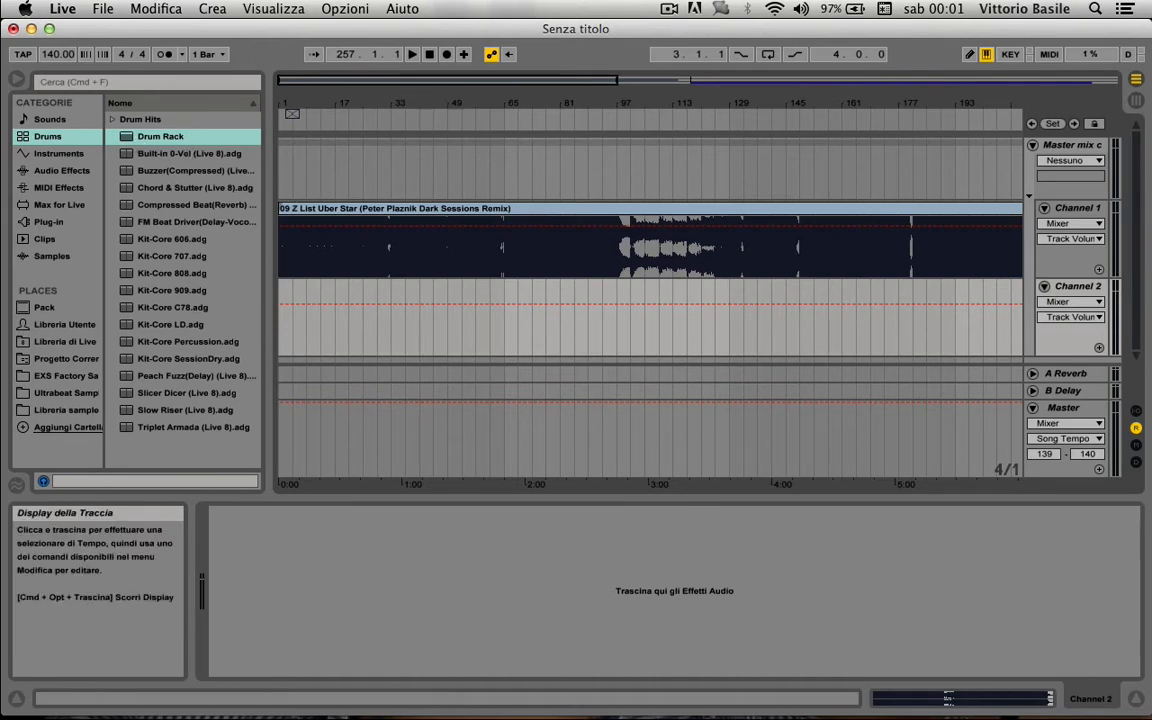
left_click(669, 9)
key("Escape")
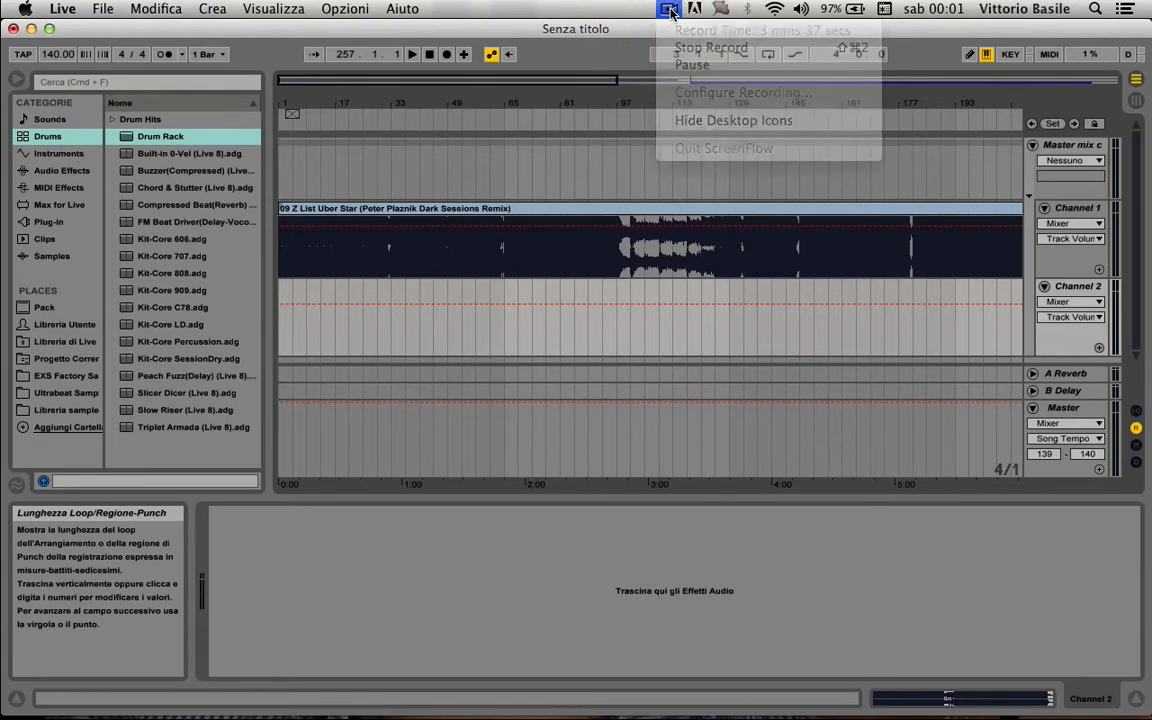
- Add an EQ Eight audio effect to both Channel 1 and Channel 2
left_click(58, 169)
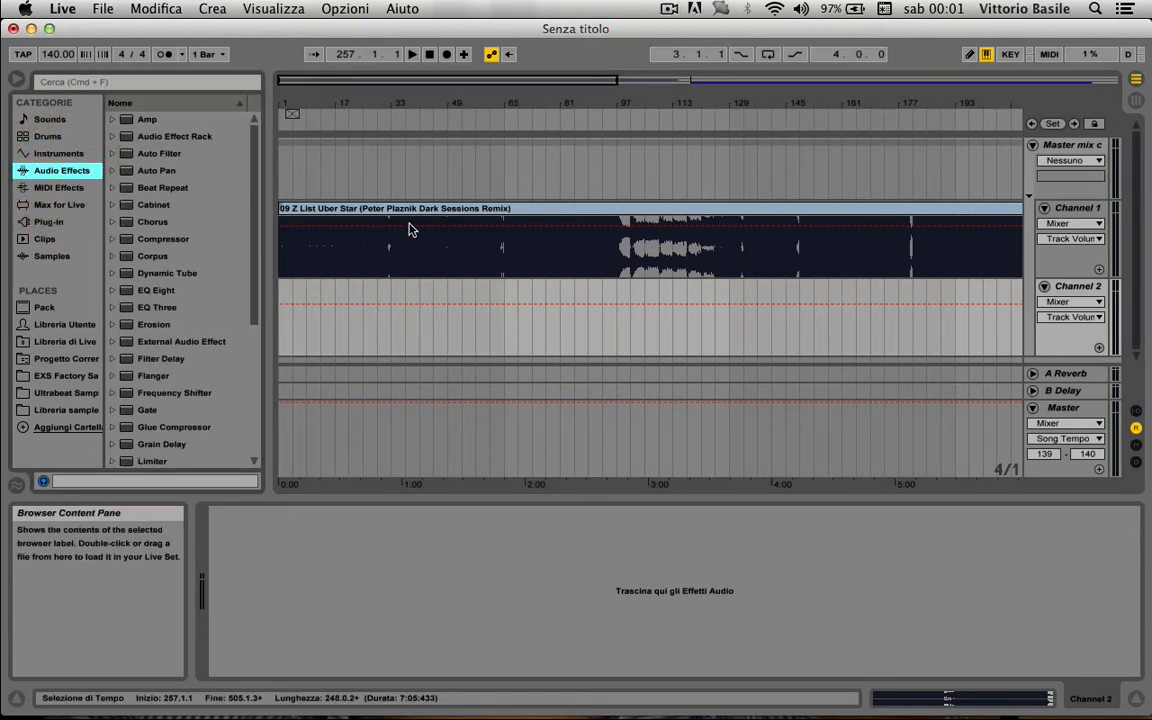
left_click(155, 291)
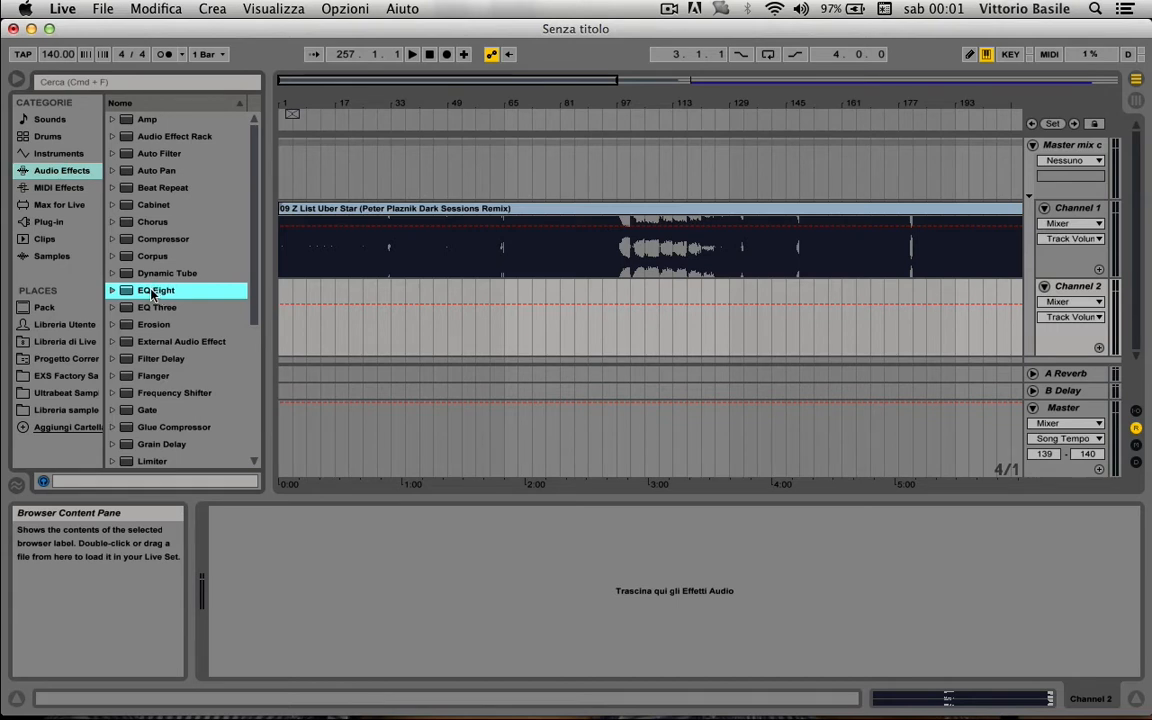
left_click_drag(152, 293, 303, 260)
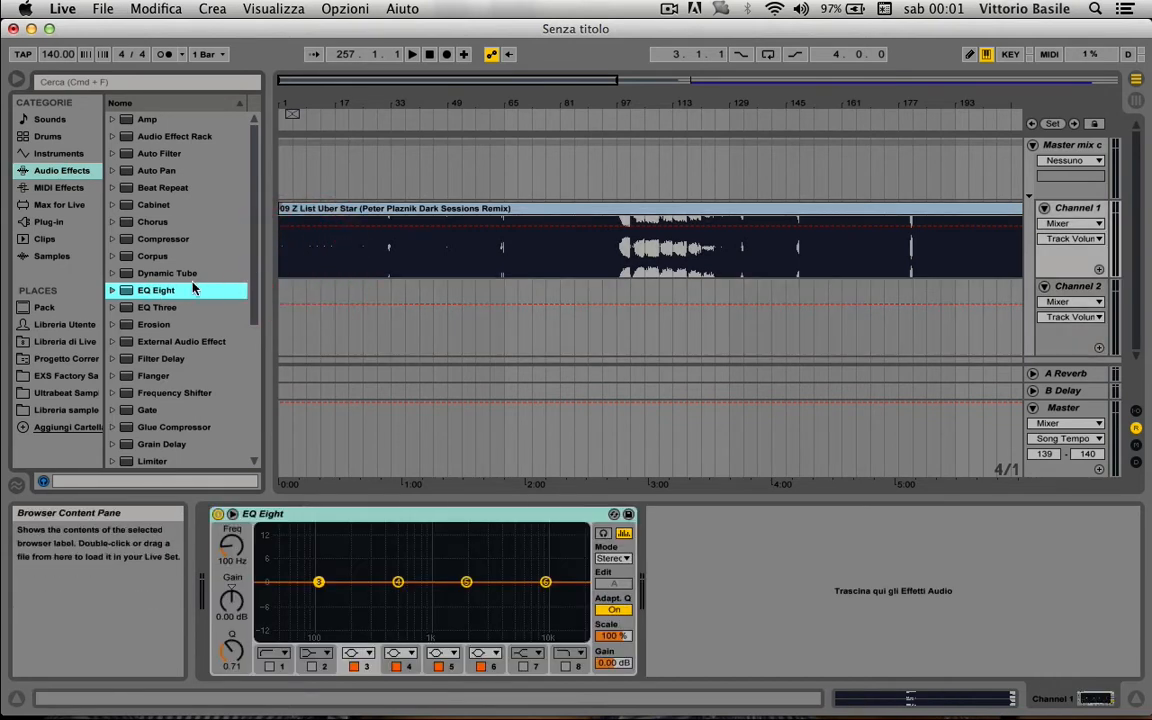
left_click(360, 291)
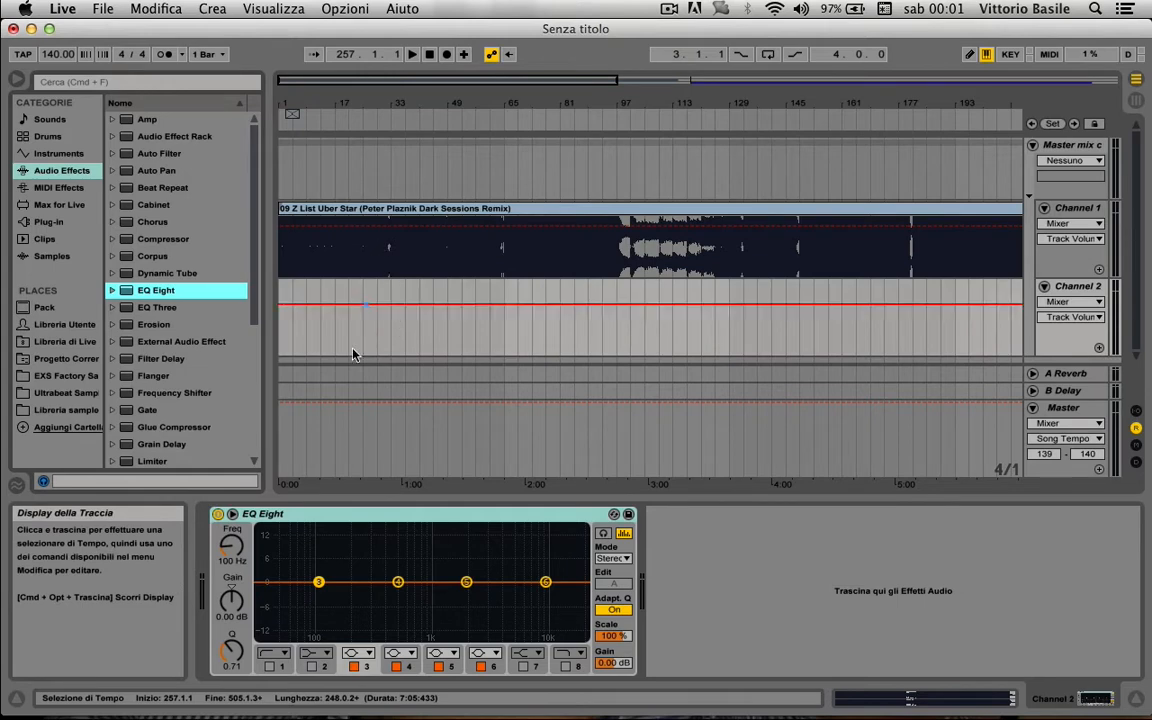
- Switch off the EQ Eight device on Channel 2 and on Channel 1
left_click(218, 514)
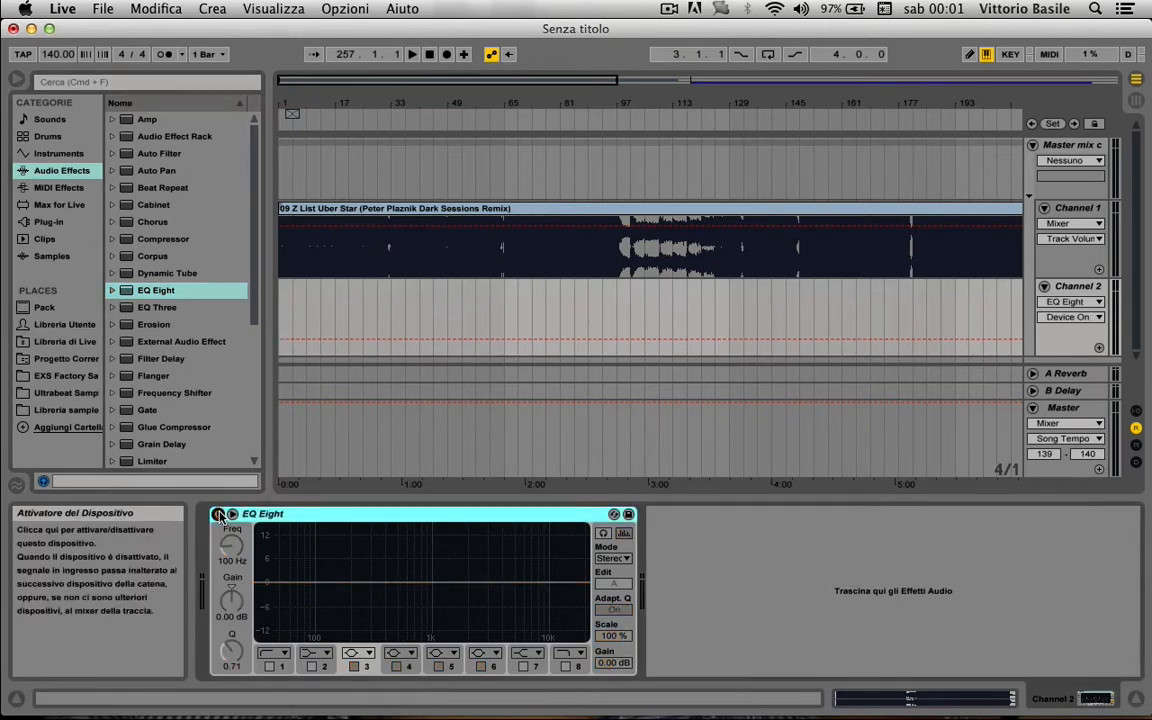
left_click(1044, 259)
left_click(218, 514)
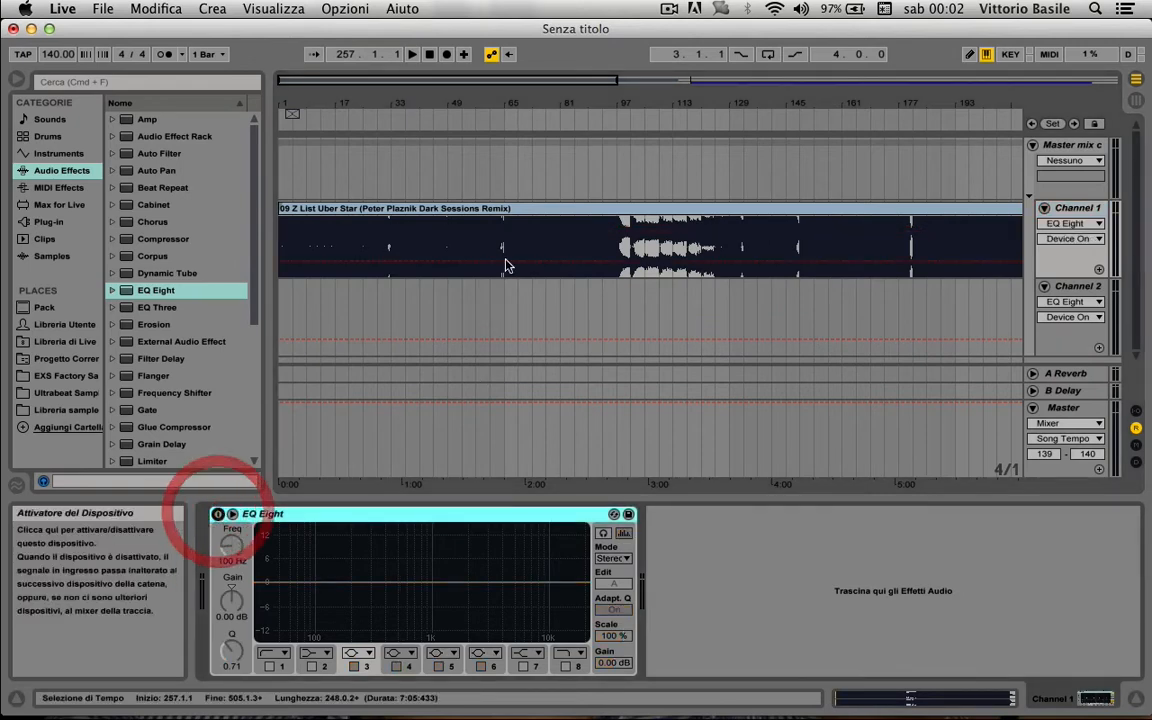
- Open the Z List Uber Star clip's sample on Channel 1 and move its start marker just ahead of the first kick
left_click(484, 217)
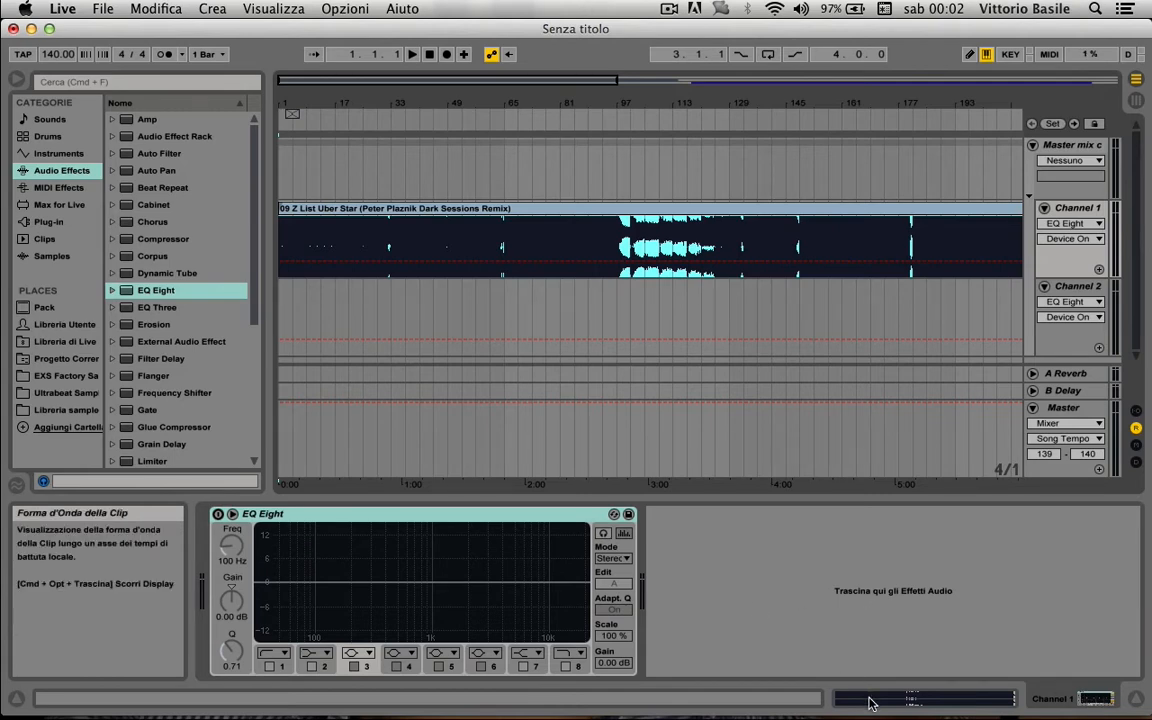
left_click(905, 703)
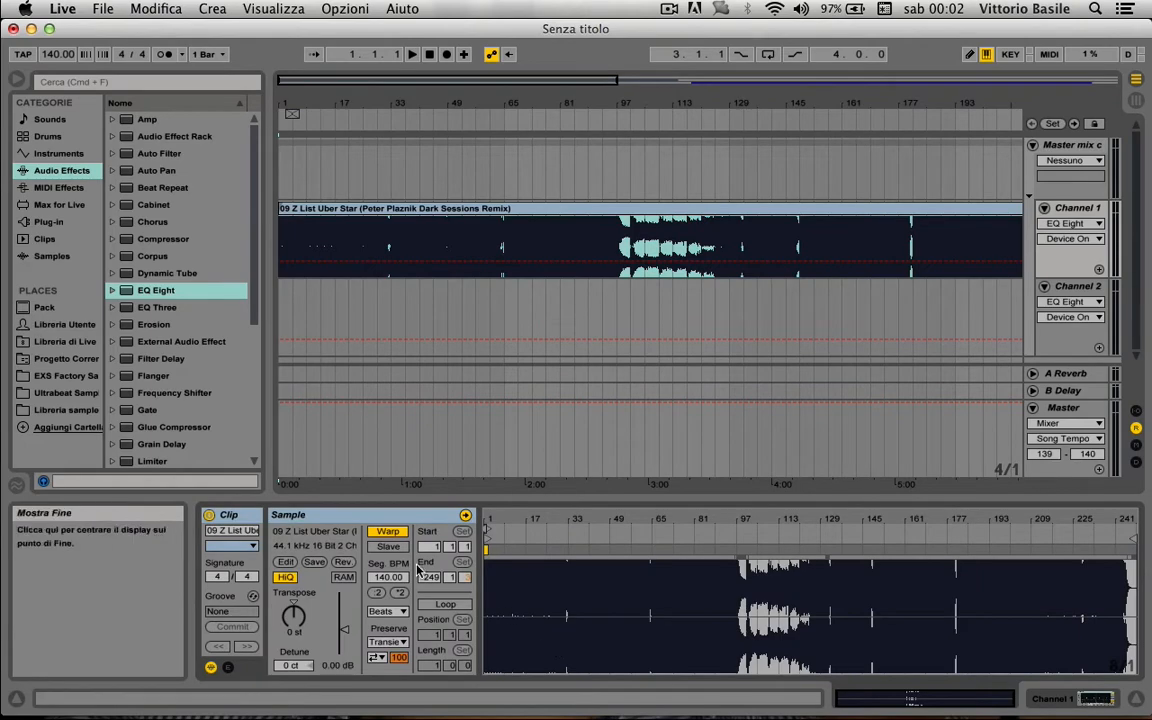
left_click_drag(505, 512, 505, 580)
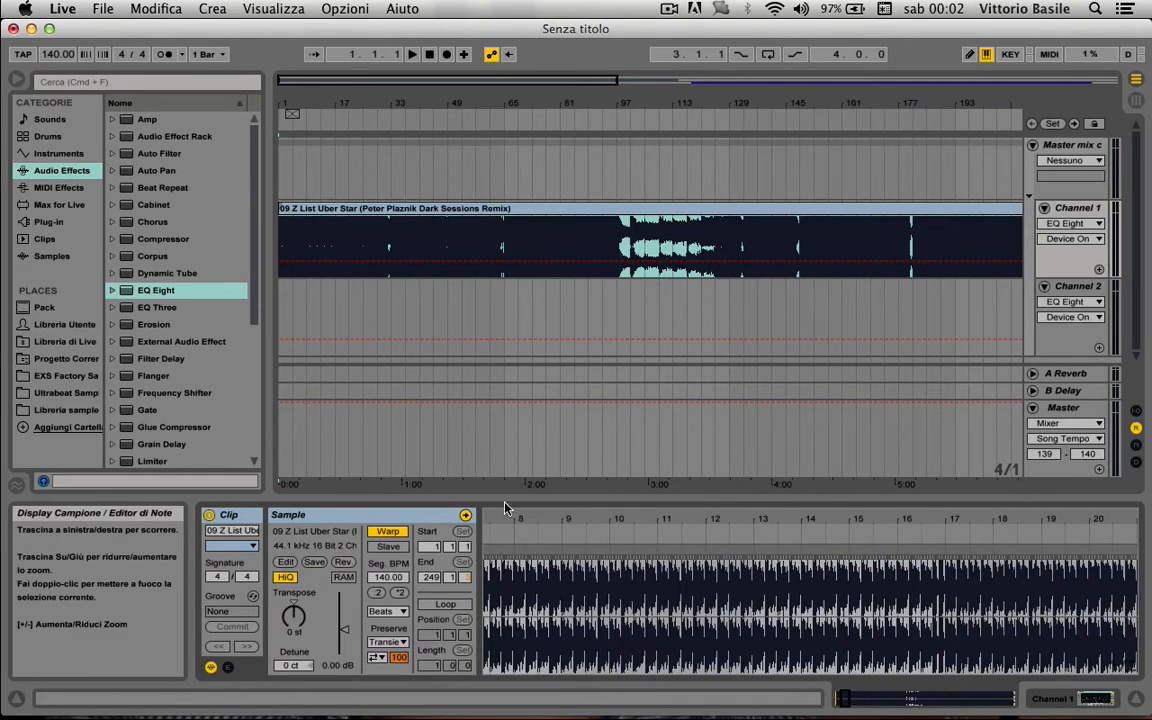
left_click_drag(540, 520, 592, 592)
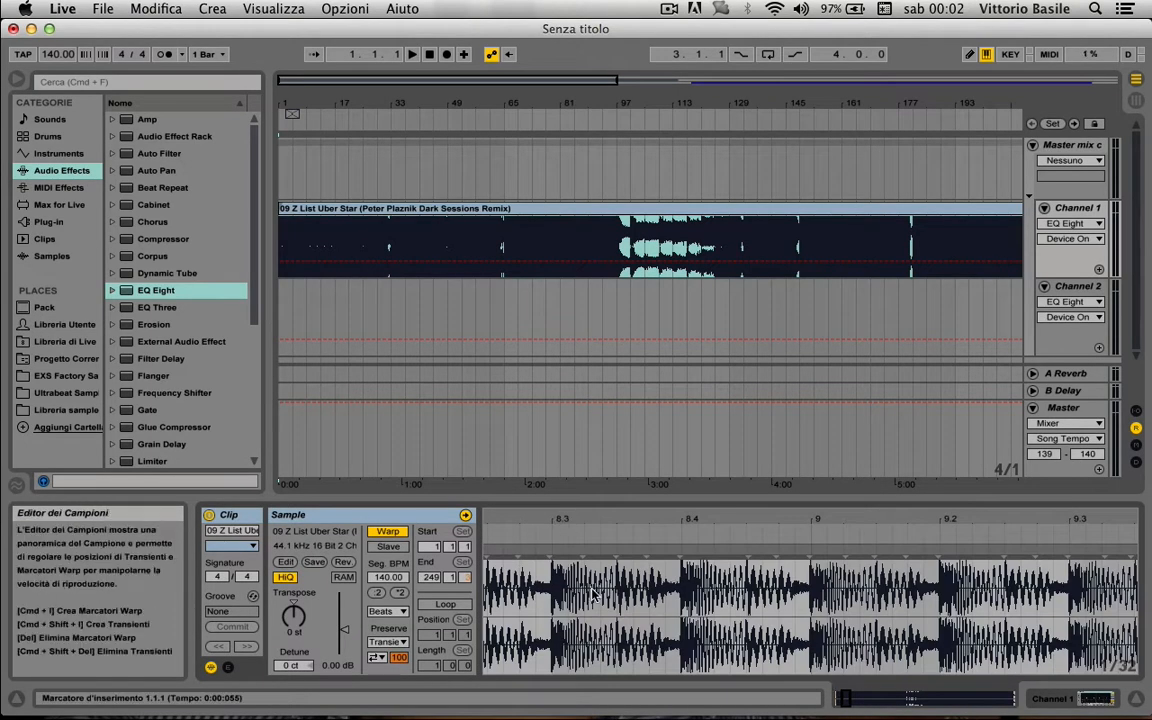
scroll(560, 570, "left", 15)
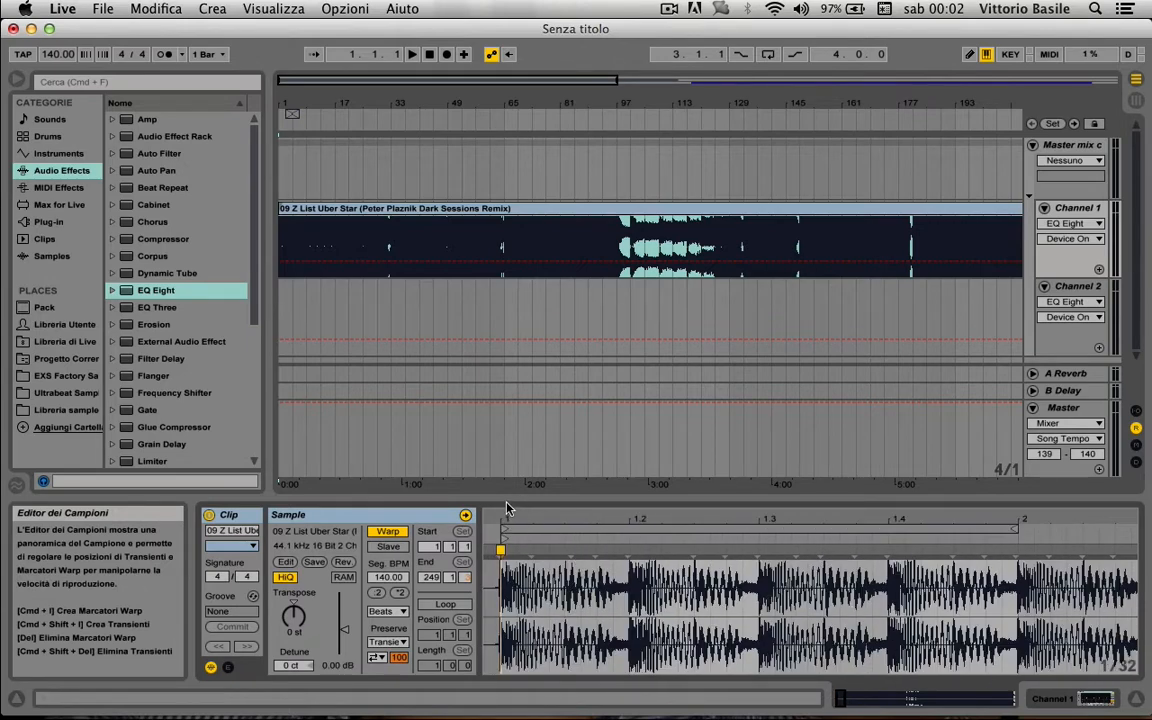
mouse_move(505, 512)
left_mouse_down()
mouse_move(642, 572)
mouse_move(690, 560)
mouse_move(770, 575)
mouse_move(764, 509)
left_mouse_up()
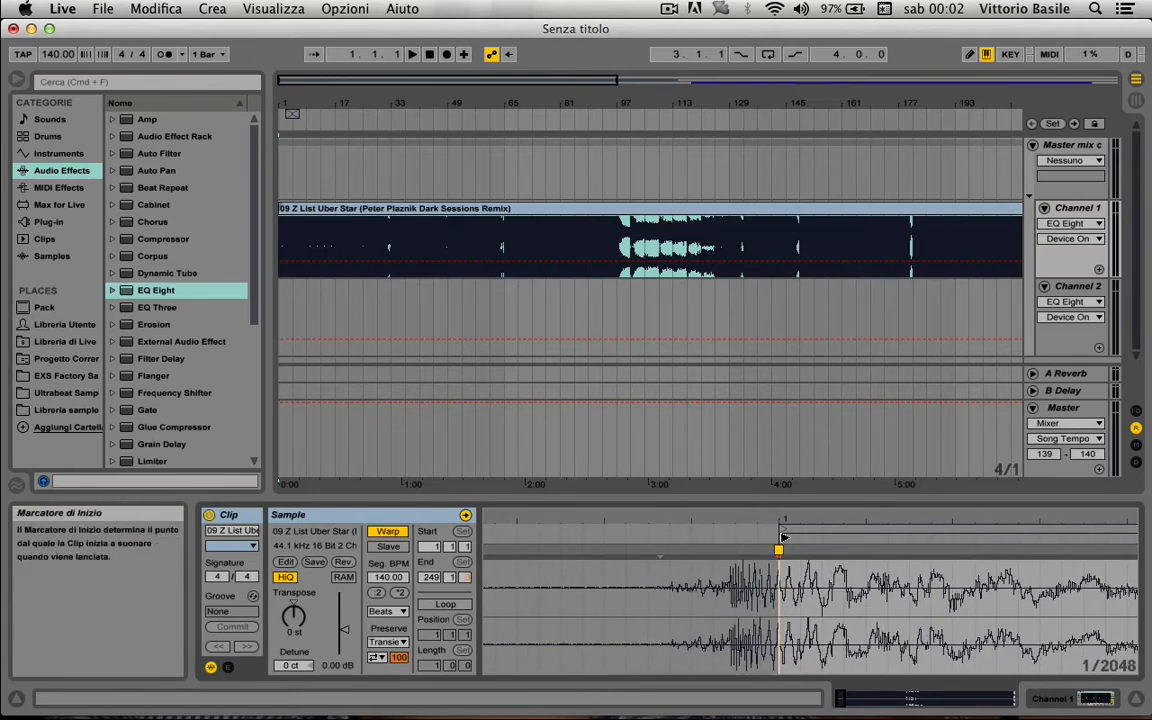
mouse_move(777, 537)
left_mouse_down()
mouse_move(765, 538)
mouse_move(777, 537)
left_mouse_up()
mouse_move(778, 539)
left_mouse_down()
mouse_move(728, 530)
mouse_move(728, 545)
mouse_move(766, 536)
mouse_move(748, 522)
mouse_move(640, 545)
mouse_move(651, 545)
mouse_move(648, 518)
mouse_move(814, 540)
left_mouse_up()
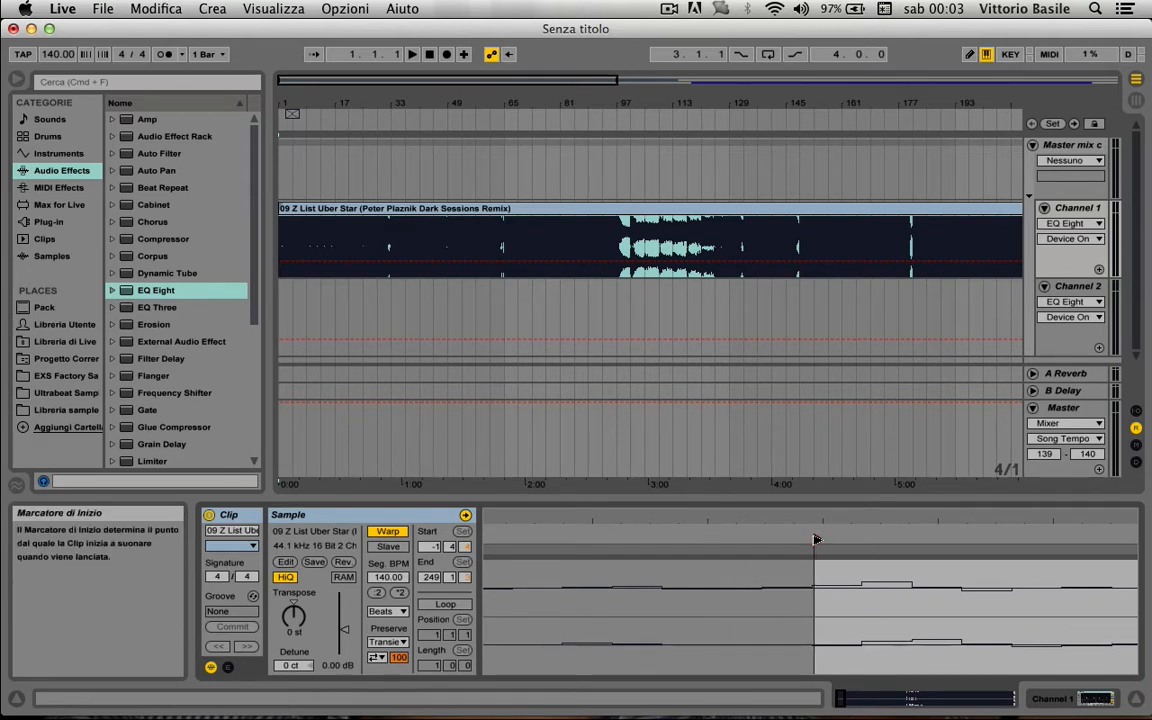
left_click(814, 540)
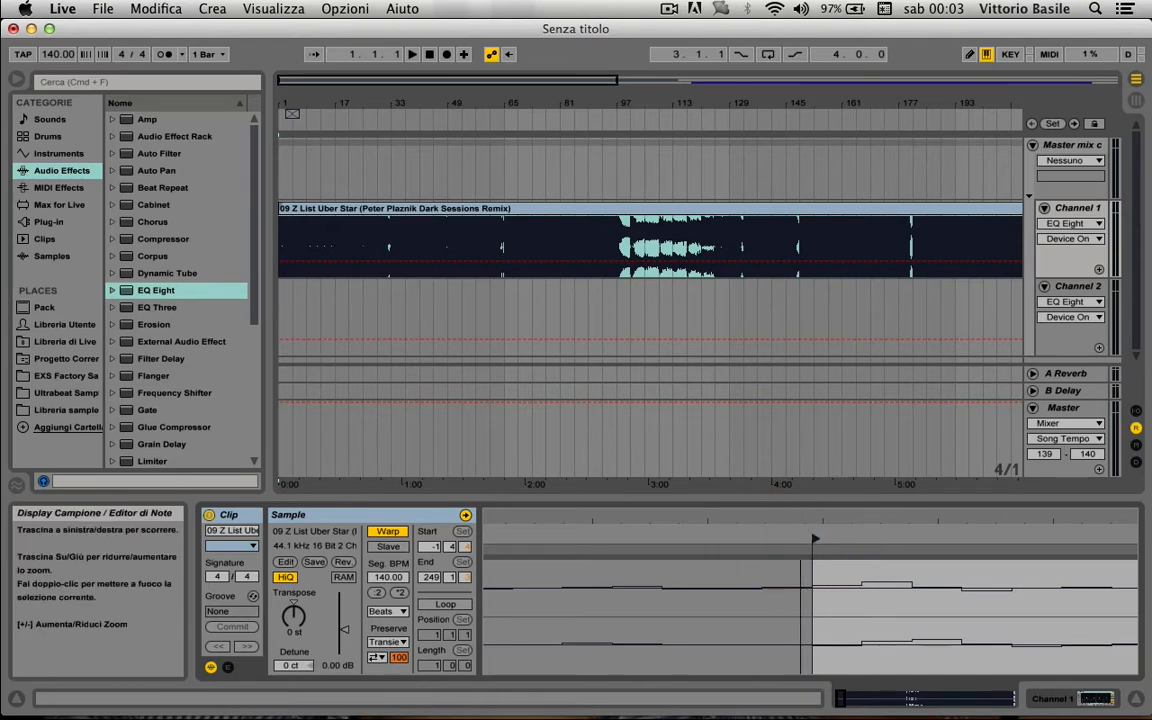
- Fine-tune the clip's start marker at sample level so it sits on the onset of the first kick's waveform
key("plus")
key("plus")
key("plus")
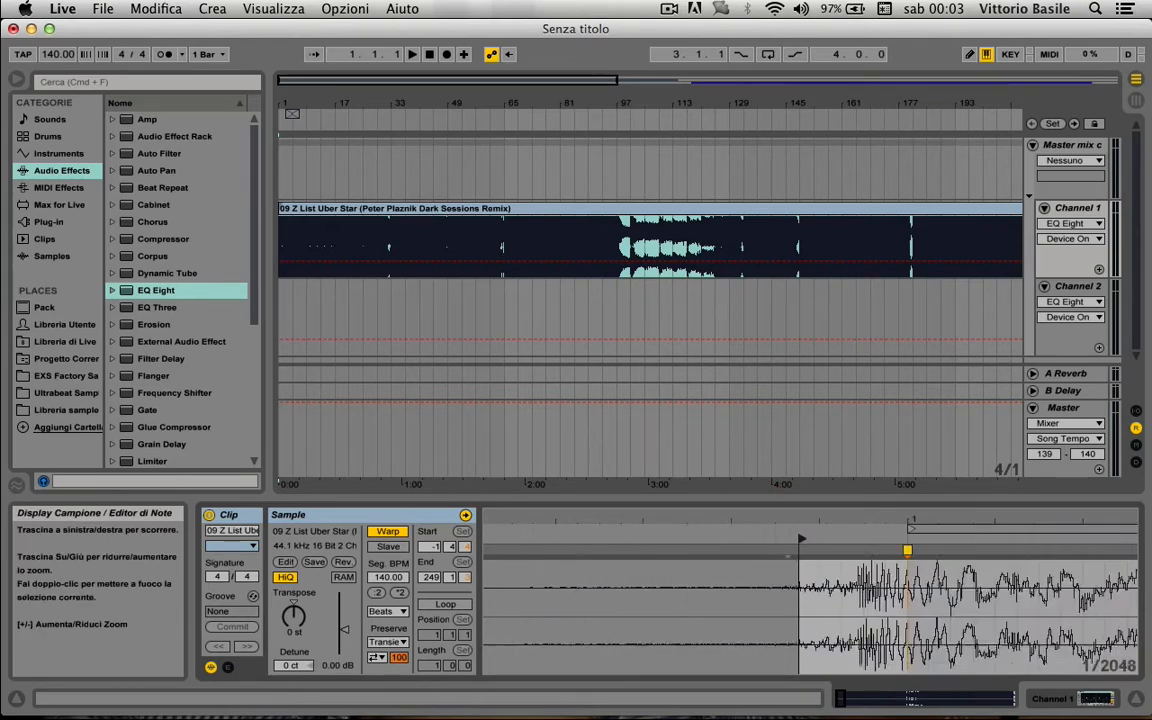
key("plus")
key("plus")
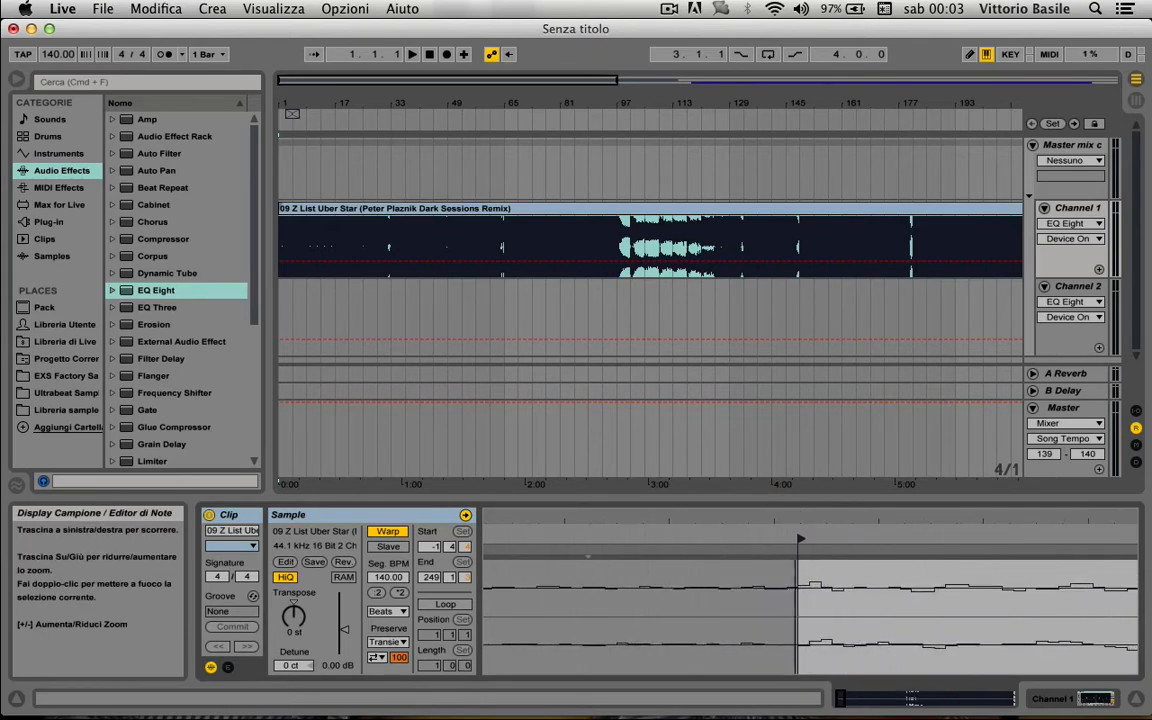
key("minus")
key("minus")
key("minus")
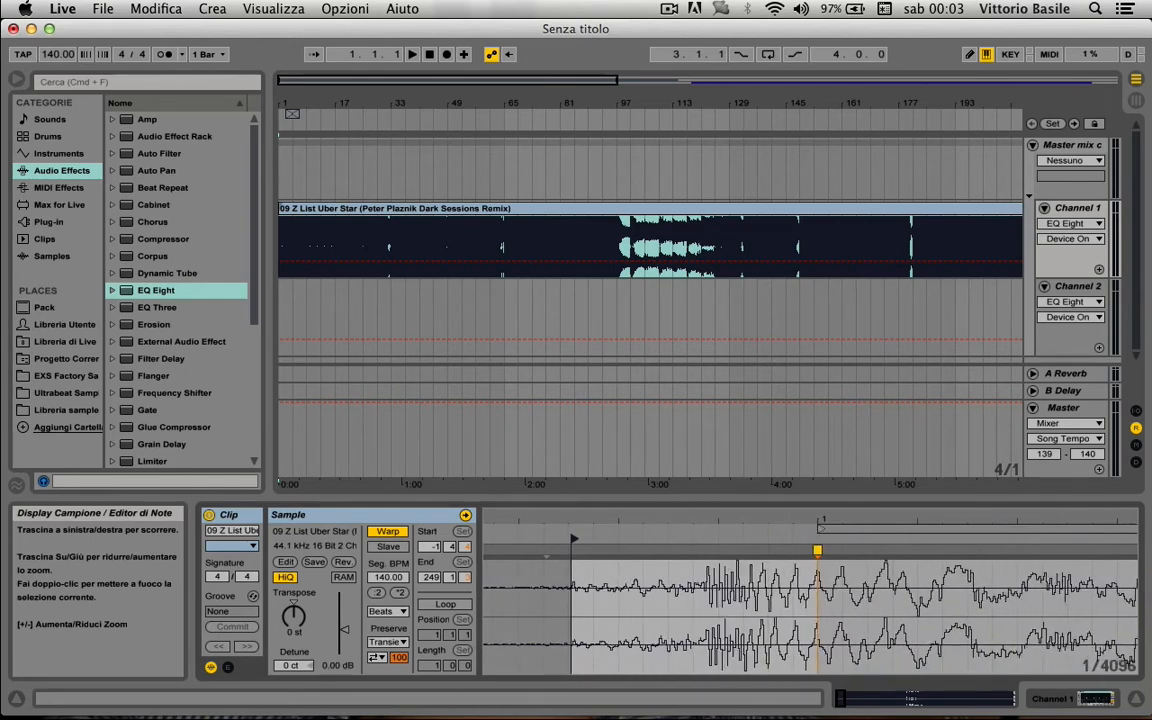
mouse_move(573, 538)
left_mouse_down()
mouse_move(686, 540)
mouse_move(743, 511)
left_mouse_up()
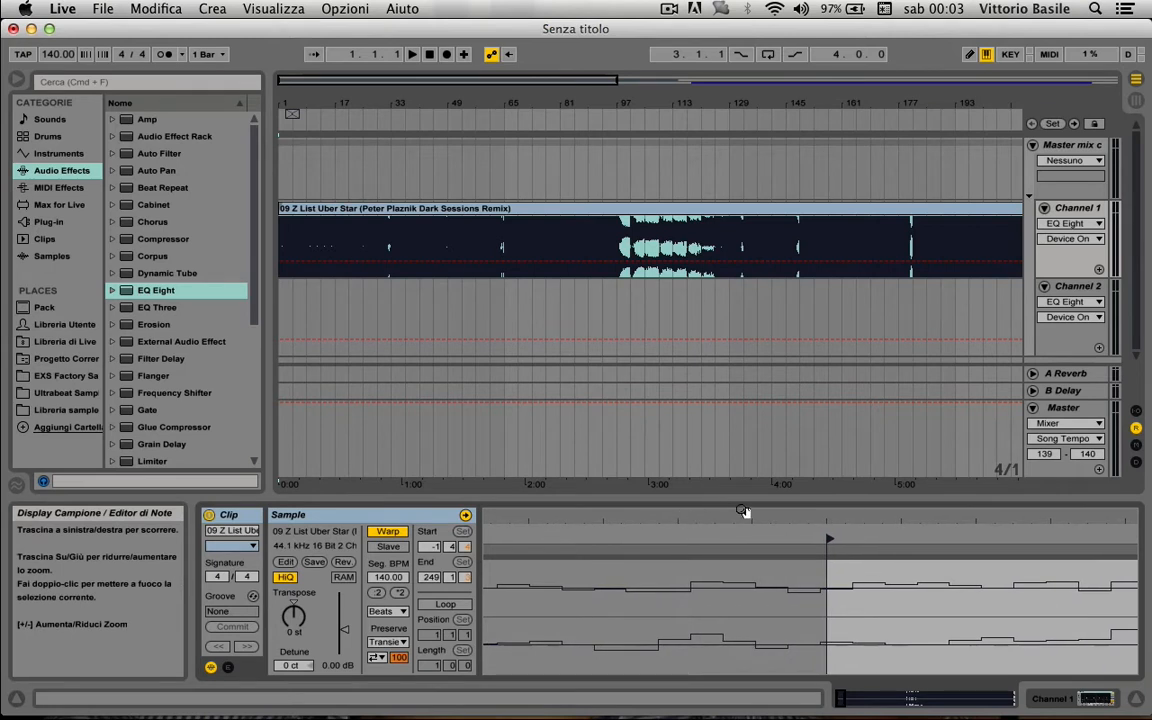
mouse_move(827, 537)
left_mouse_down()
mouse_move(674, 536)
mouse_move(691, 536)
mouse_move(688, 640)
mouse_move(688, 520)
mouse_move(490, 518)
left_mouse_up()
double_click(514, 518)
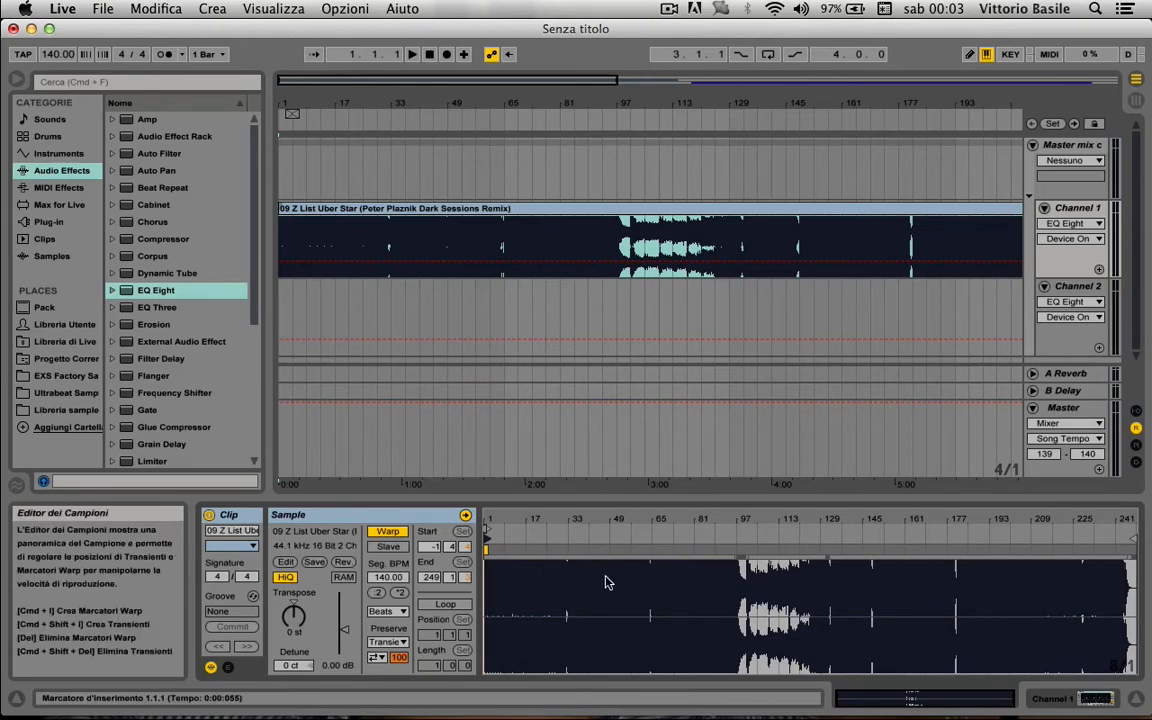
- Add a warp marker to the Z List Uber Star sample on the kick at beat 8.4
left_click_drag(505, 512, 549, 535)
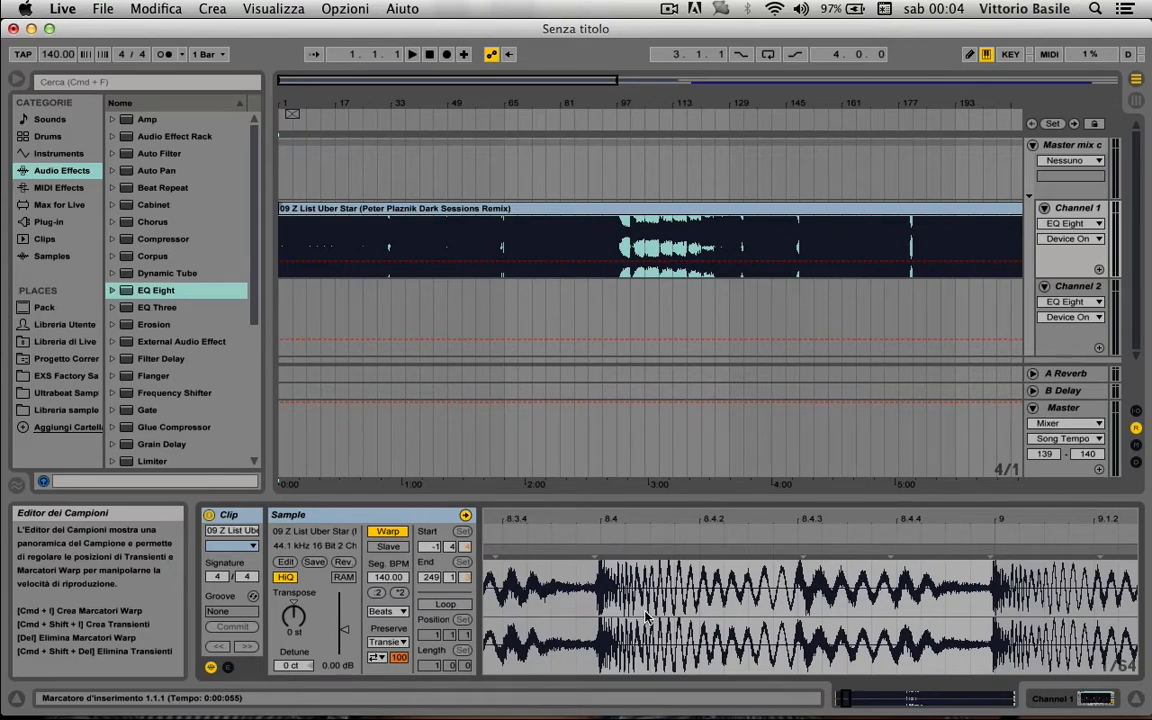
left_click_drag(658, 527, 617, 520)
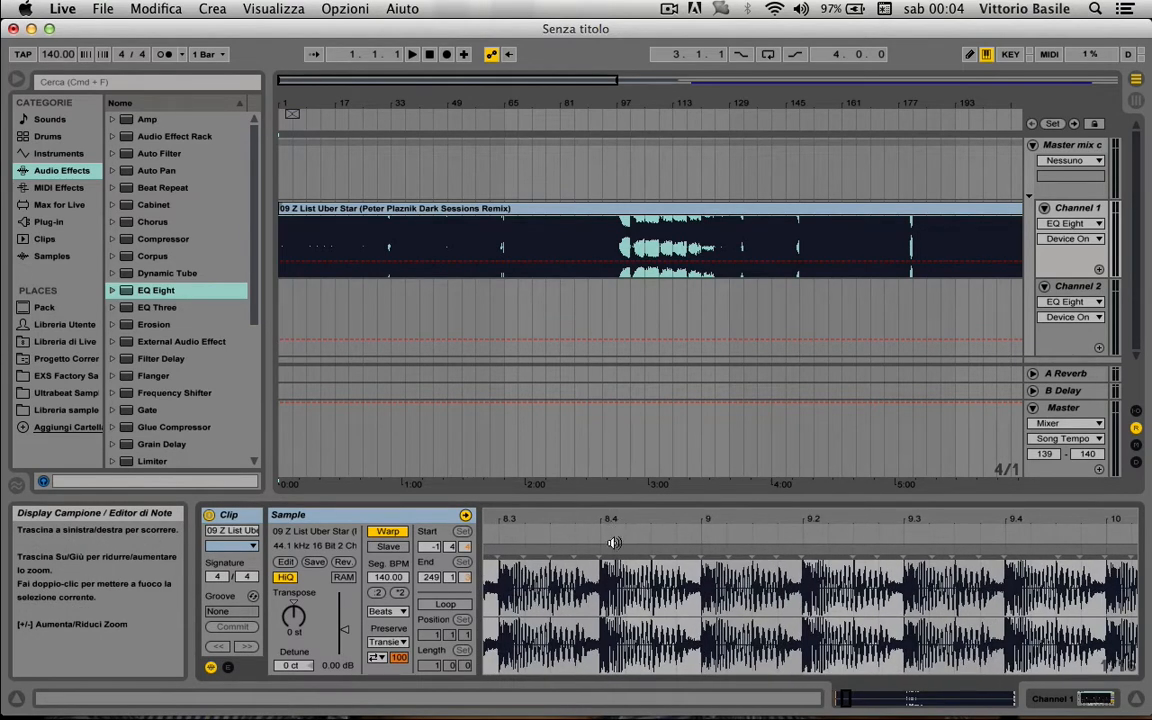
double_click(597, 549)
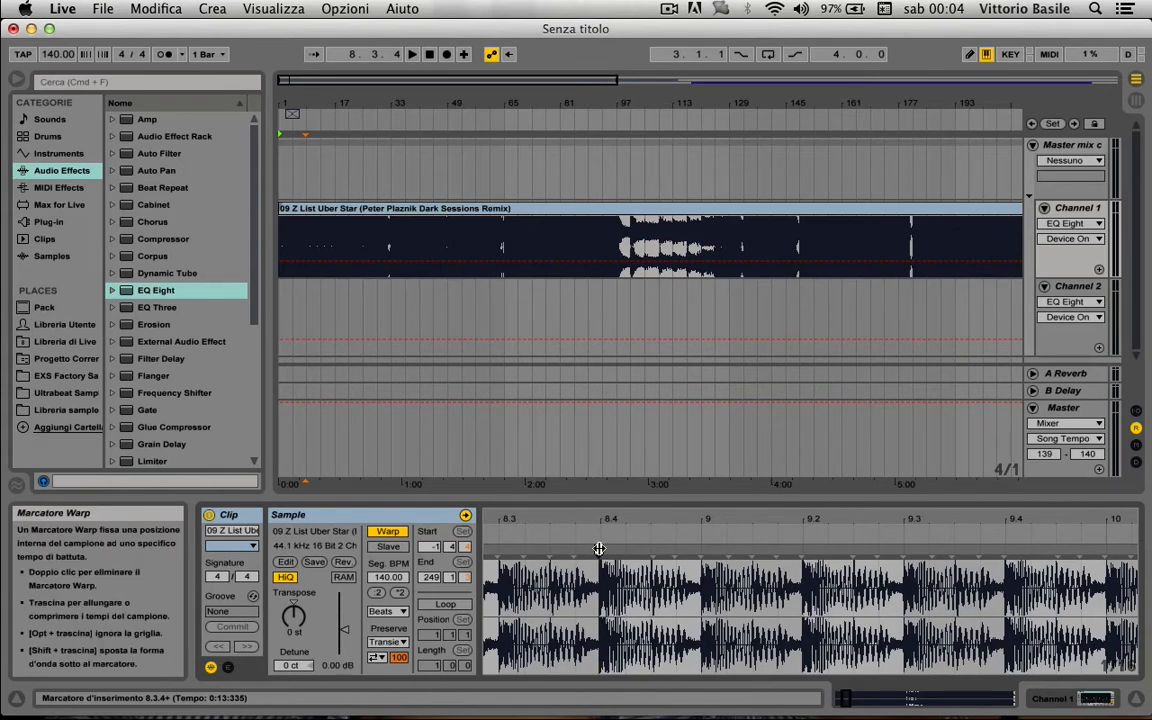
left_click(598, 548)
key("plus")
key("plus")
key("plus")
key("plus")
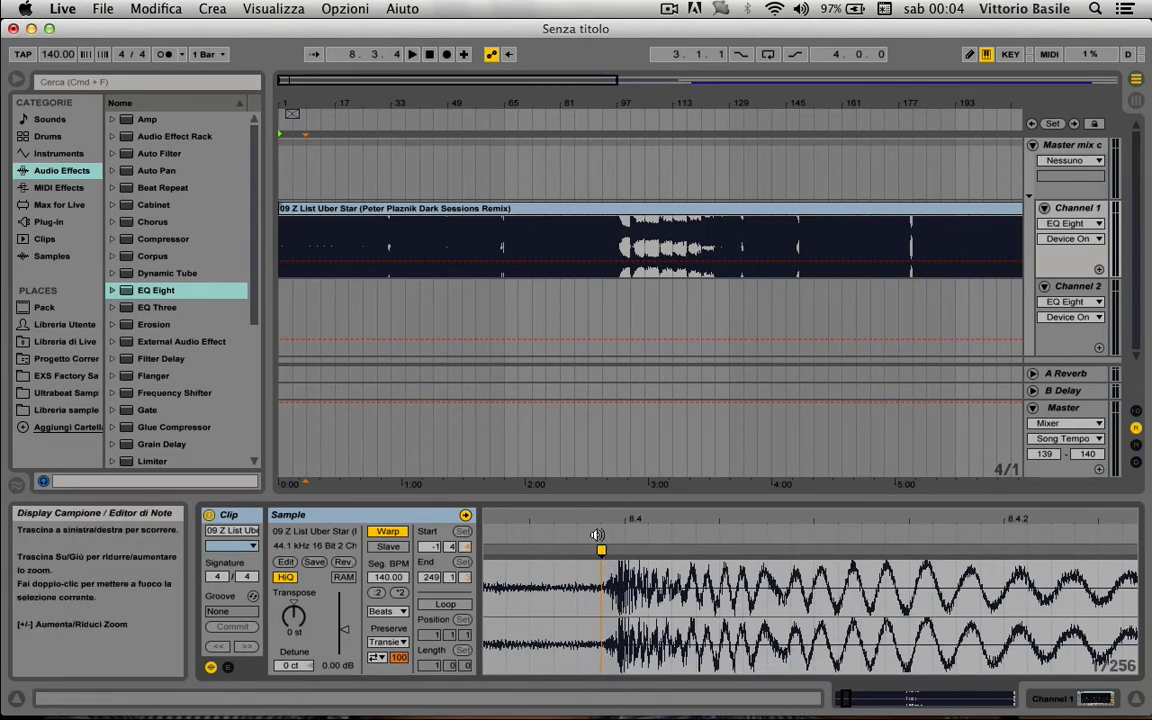
key("minus")
key("minus")
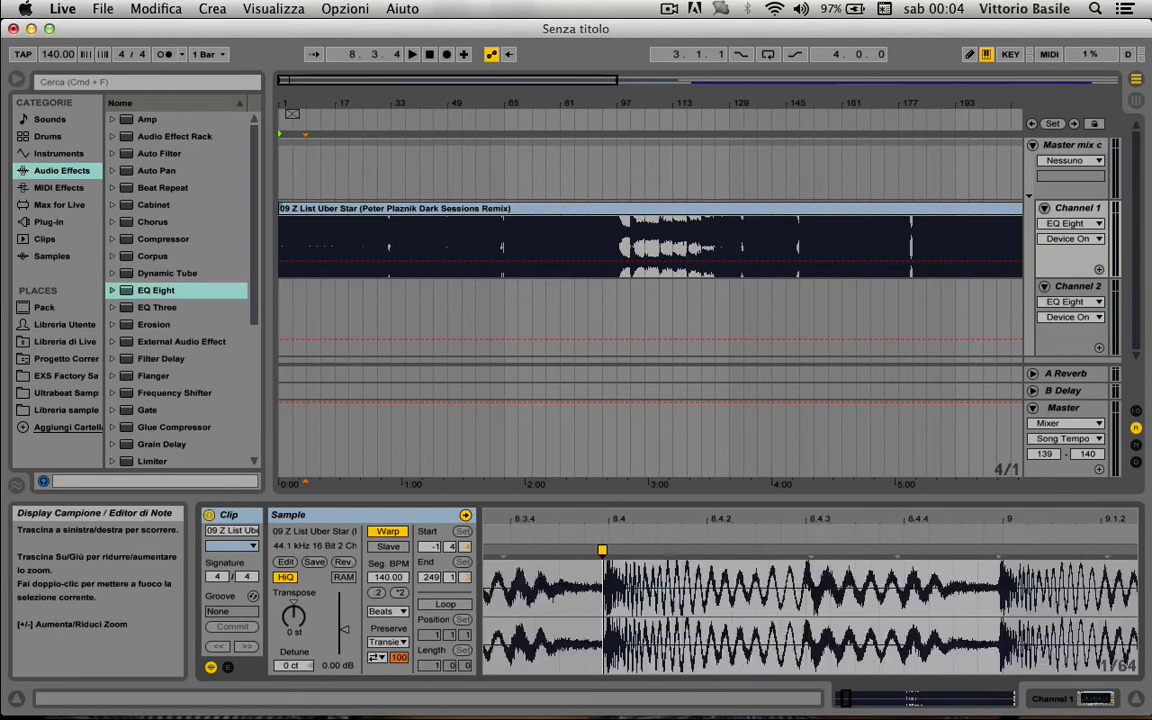
key("minus")
key("minus")
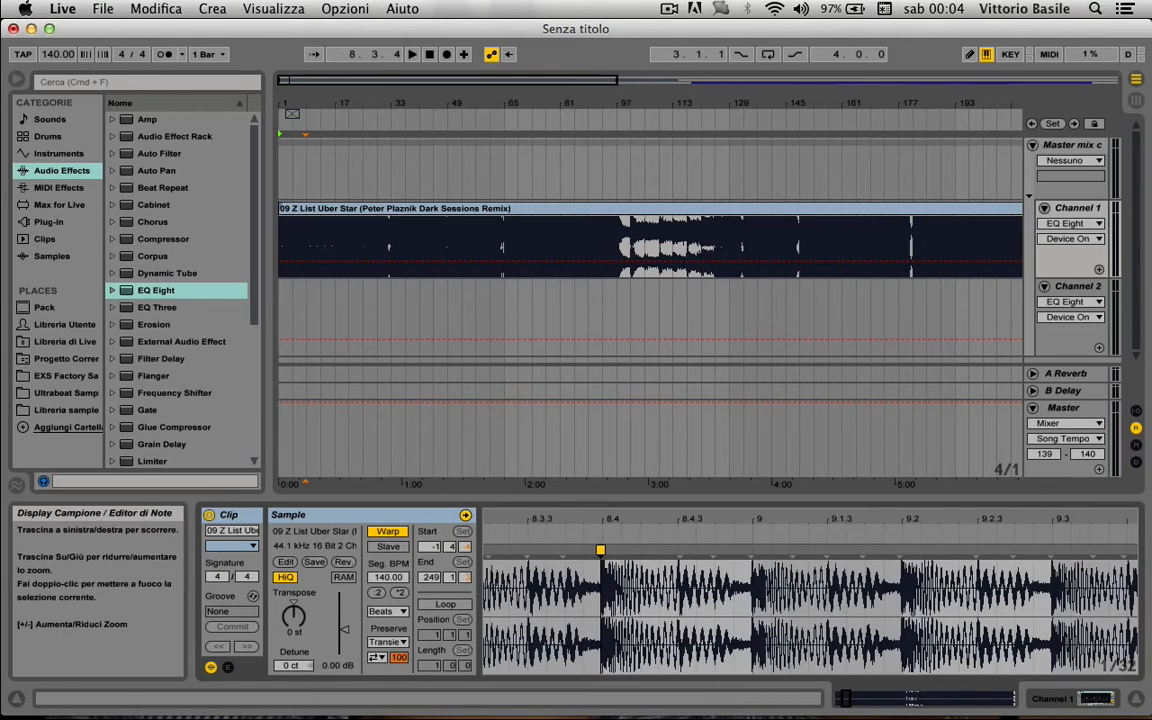
- Add warp markers on the following three kicks at 9, 9.2 and 9.3
double_click(748, 551)
double_click(898, 551)
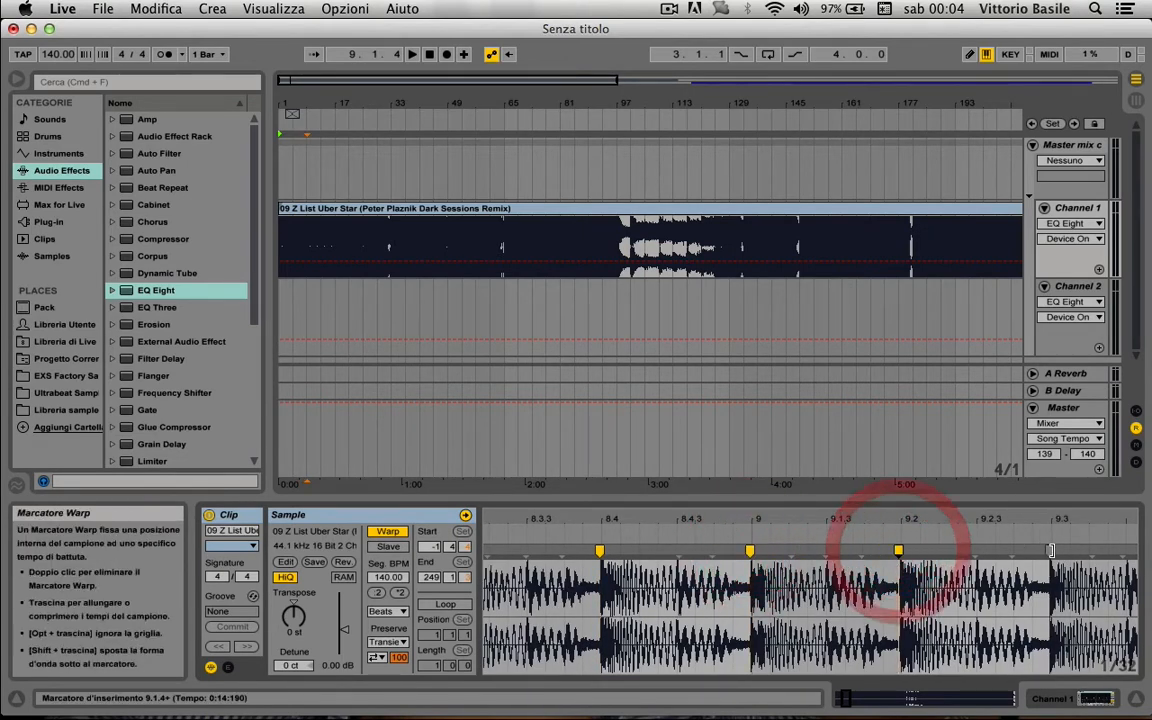
key("minus")
key("minus")
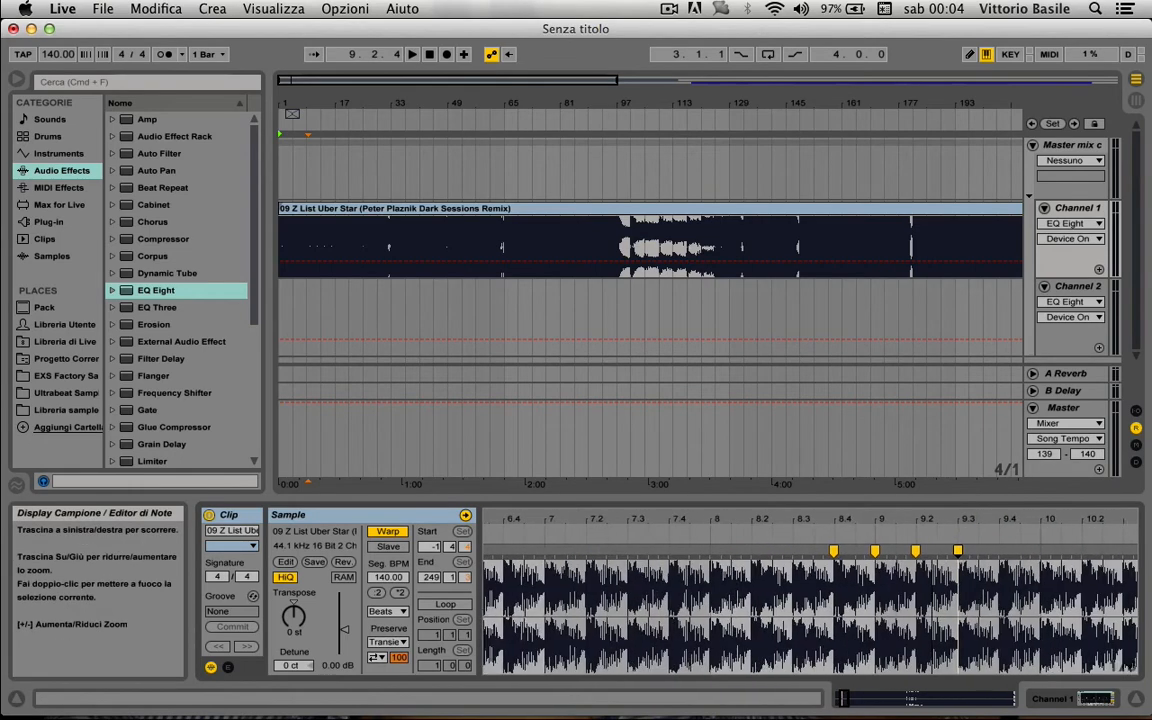
key("plus")
key("plus")
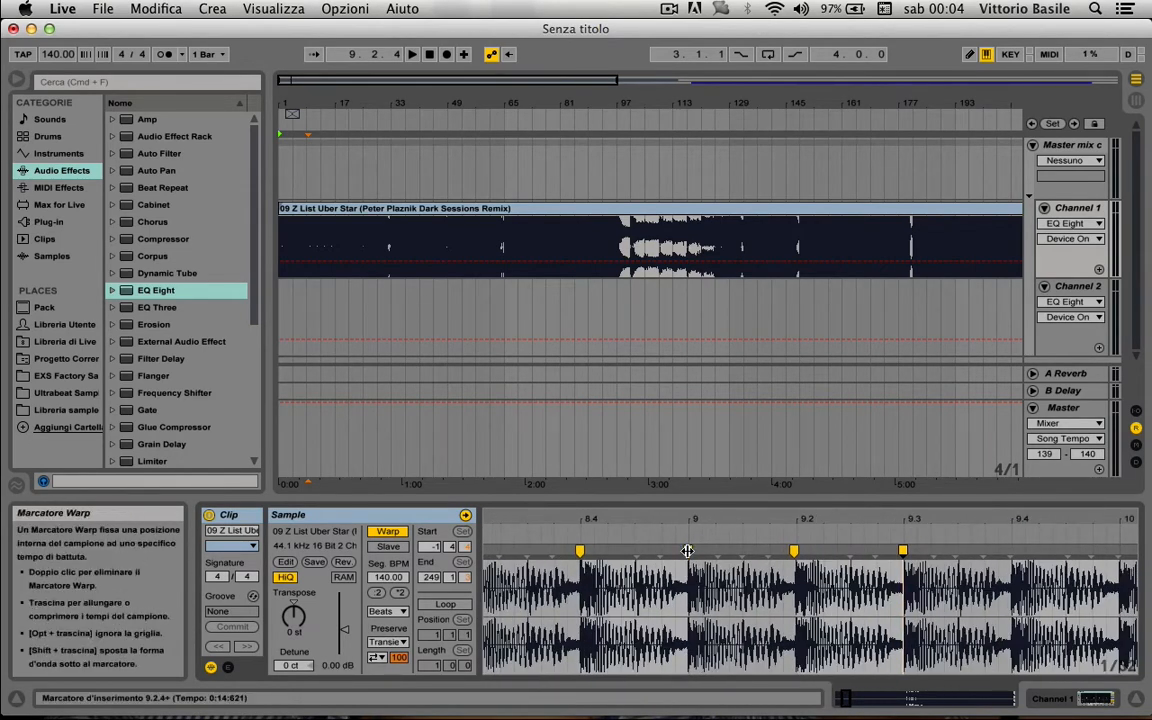
- Shift the warp marker at bar 9 slightly later and delete the warp markers at 9.2 and 9.3
mouse_move(688, 551)
left_mouse_down()
mouse_move(722, 549)
mouse_move(688, 549)
left_mouse_up()
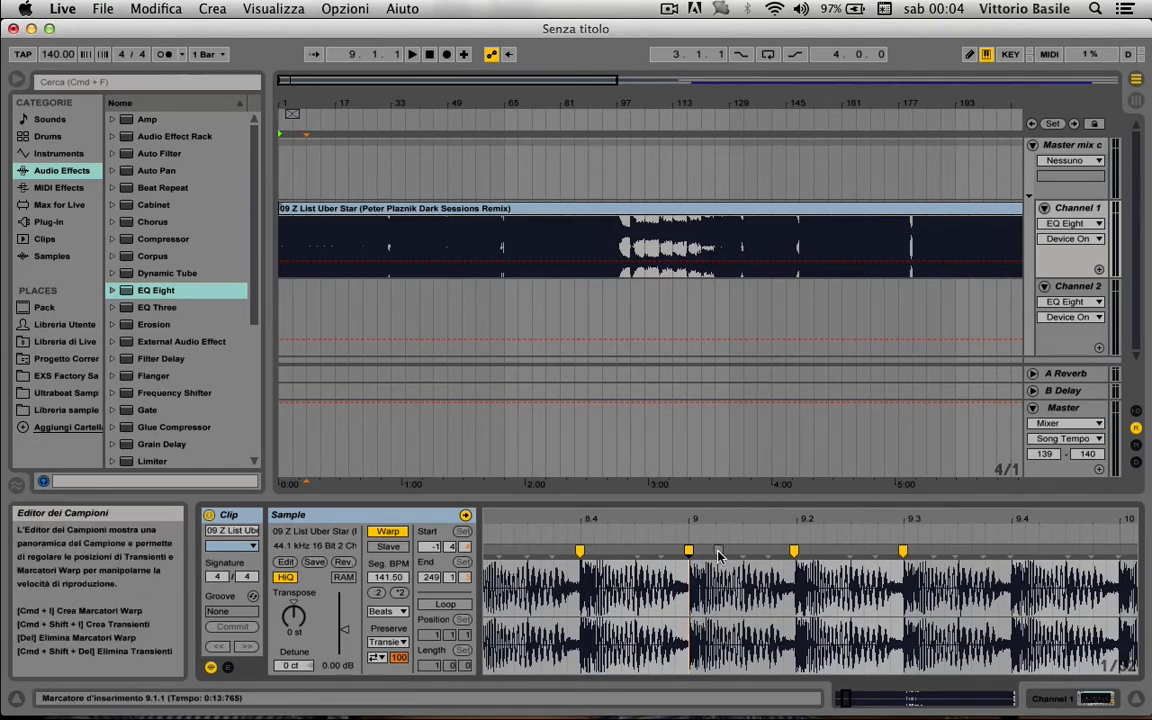
mouse_move(696, 549)
left_mouse_down()
mouse_move(636, 553)
mouse_move(702, 550)
left_mouse_up()
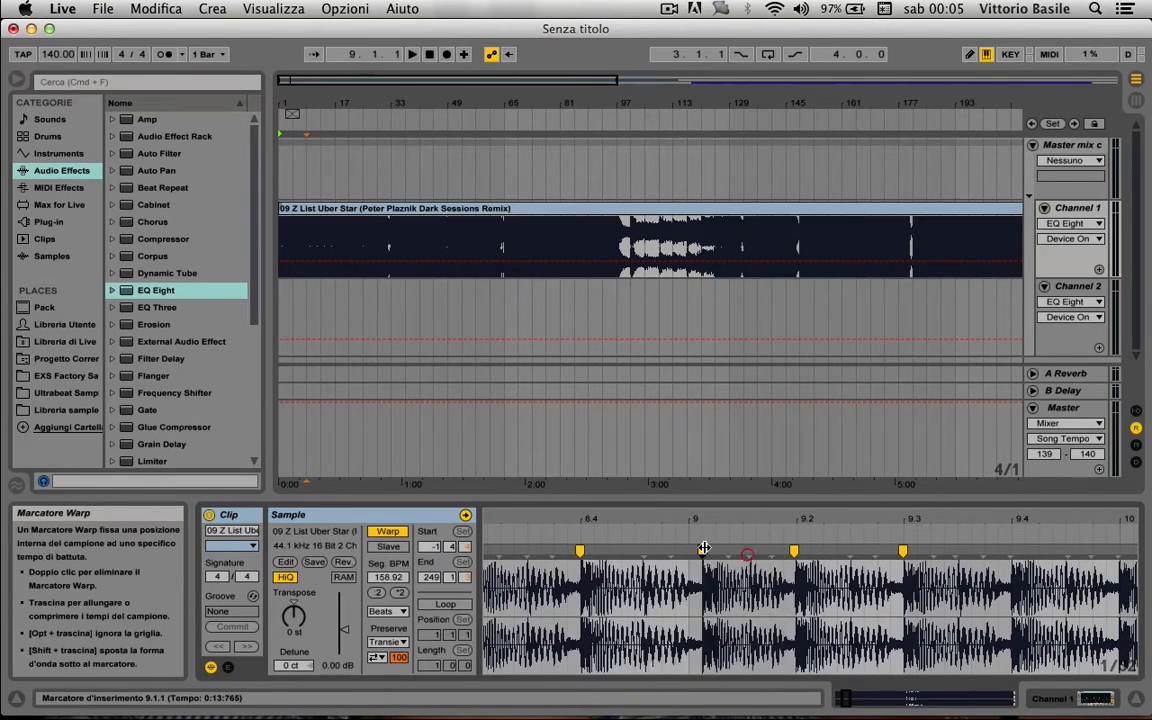
double_click(793, 549)
double_click(903, 549)
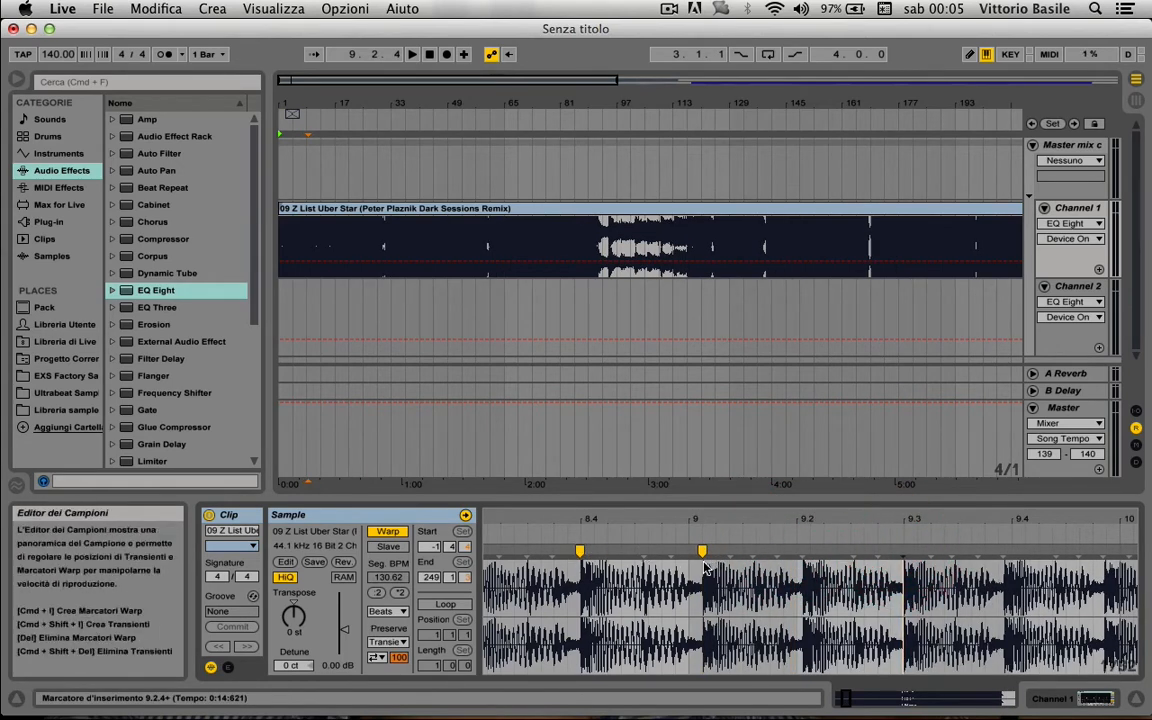
- Move the shifted warp marker back to bar 9, and delete it together with the one at 8.4
mouse_move(701, 550)
left_mouse_down()
mouse_move(828, 543)
mouse_move(687, 545)
left_mouse_up()
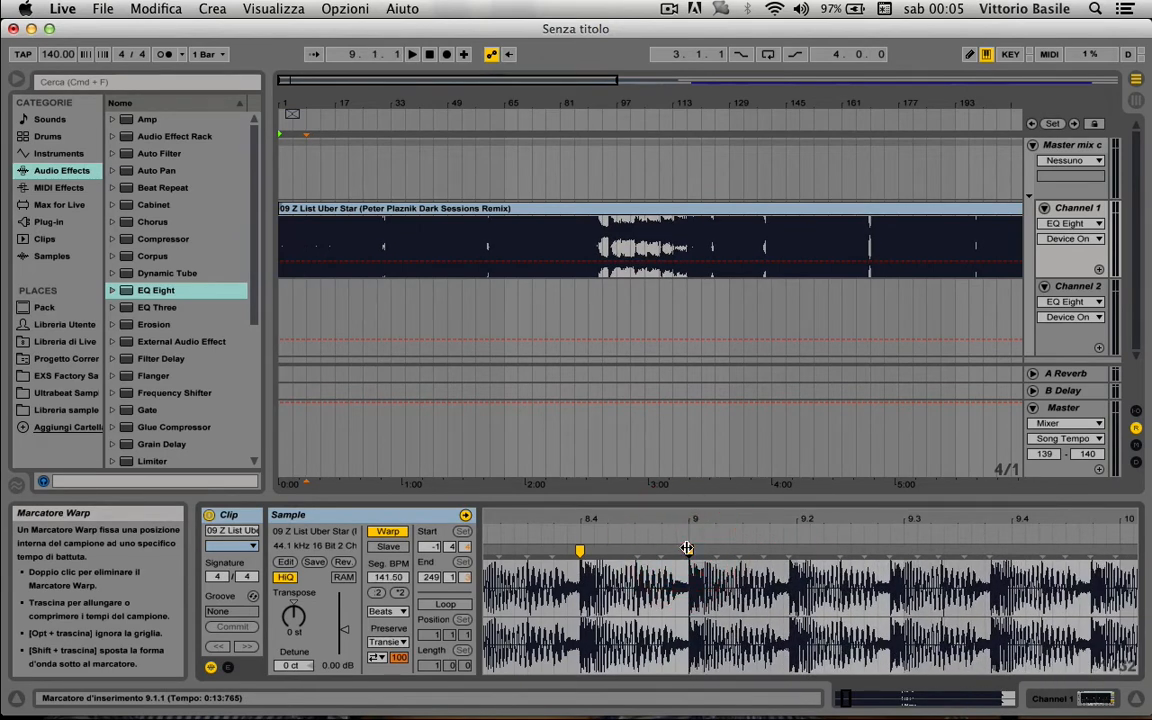
double_click(687, 546)
double_click(579, 550)
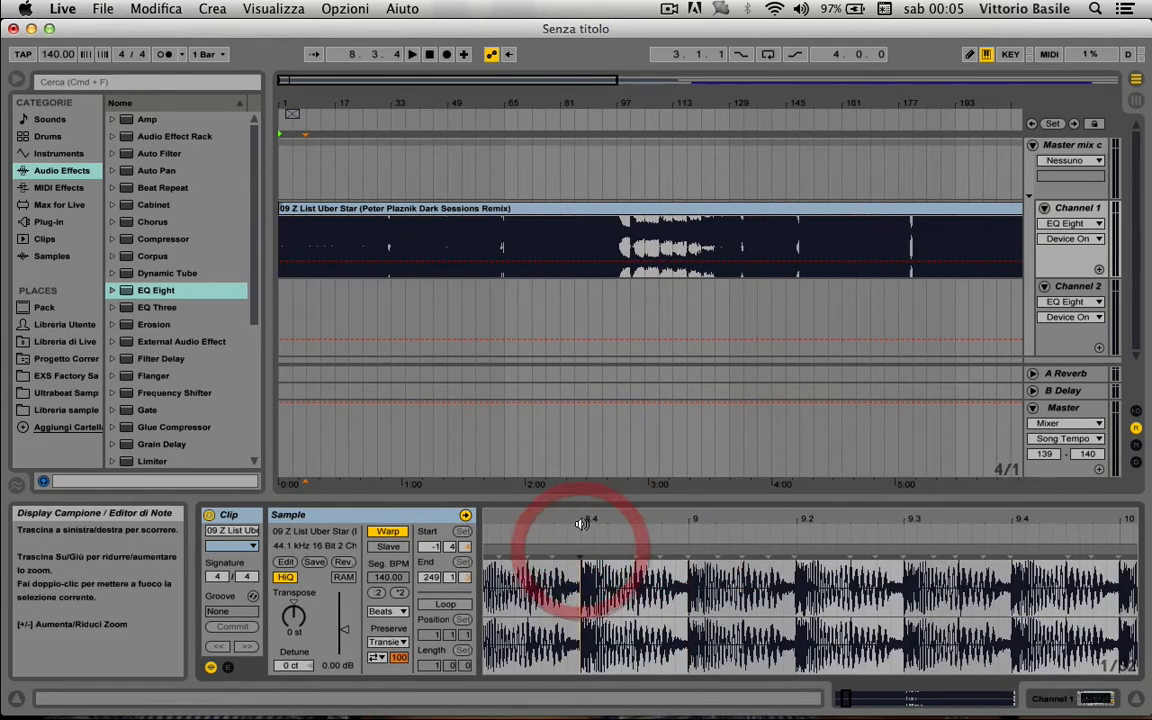
- Switch Channel 1's displayed automation from EQ Eight to the Mixer's Track Volume
left_click_drag(586, 522, 584, 480)
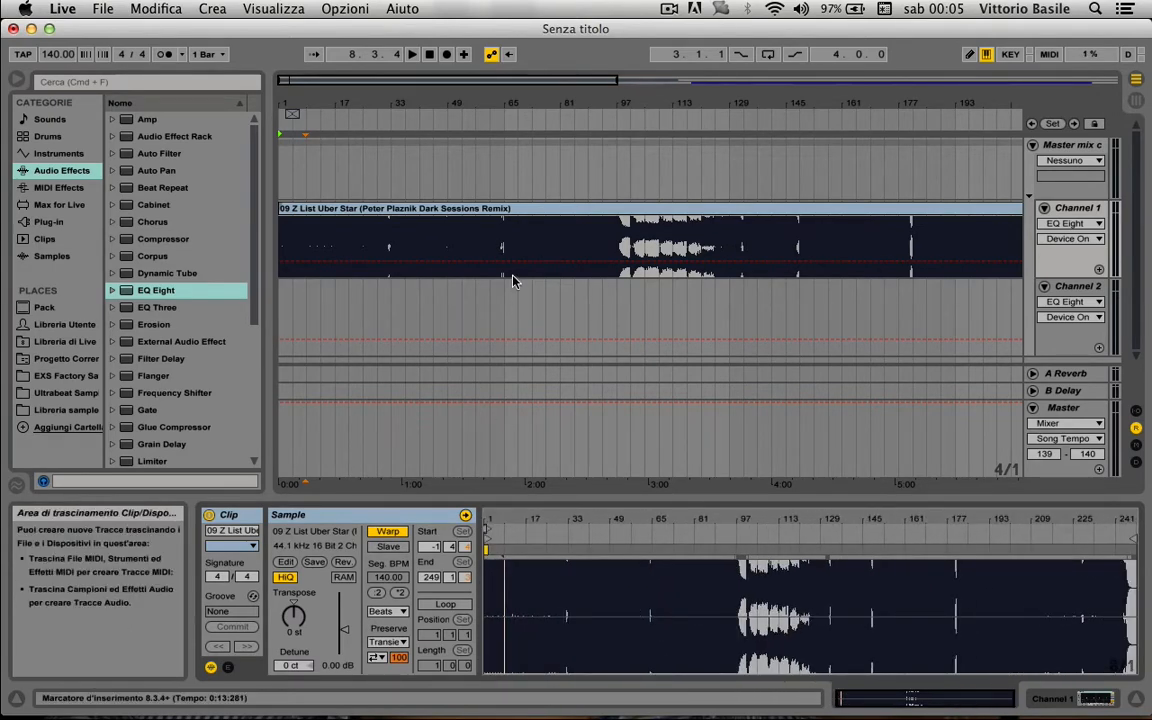
key("plus")
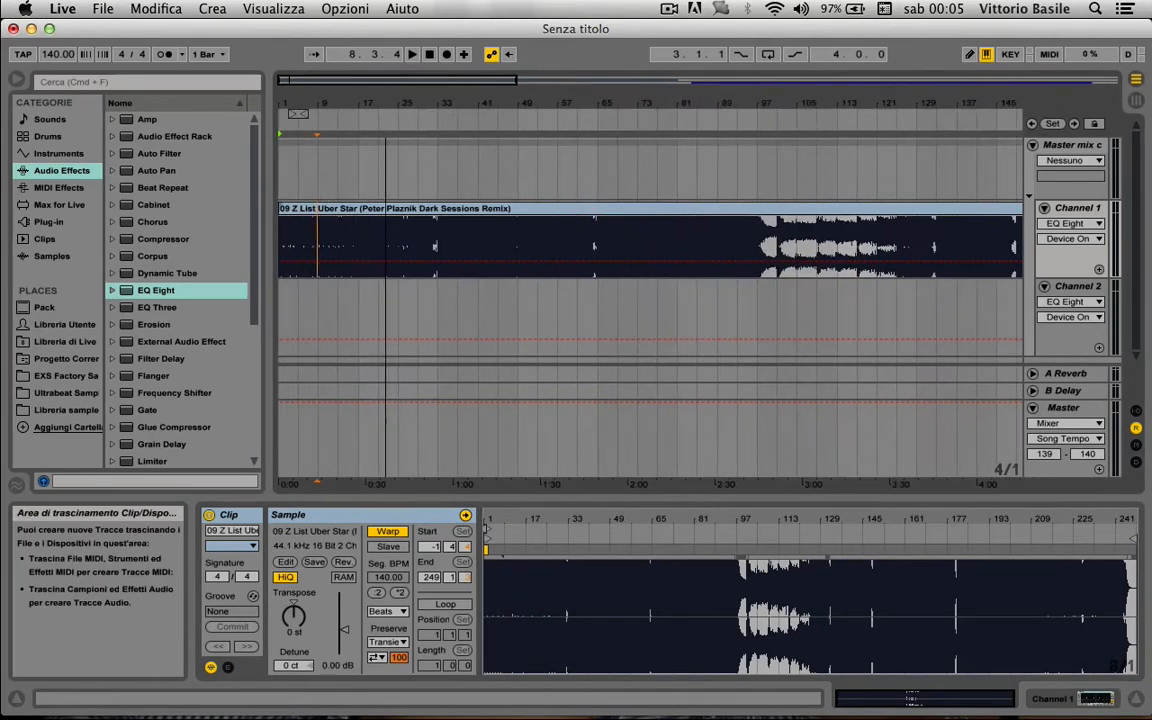
left_click(1049, 224)
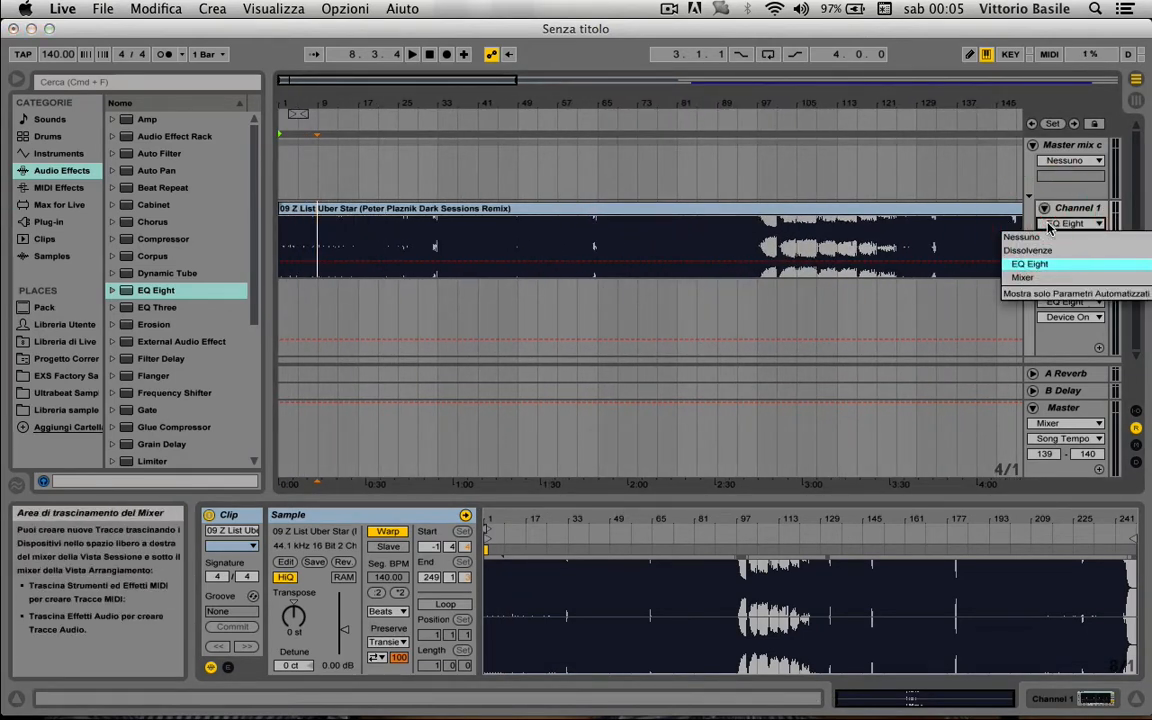
left_click(1049, 264)
left_click(1049, 225)
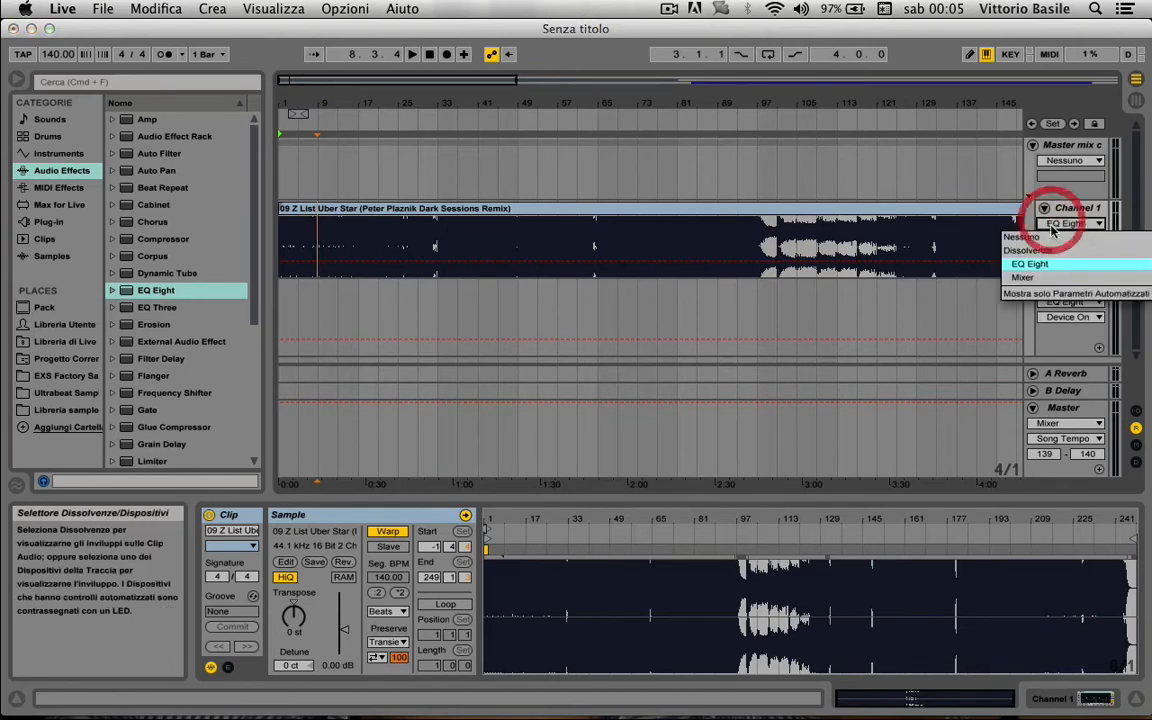
left_click(1030, 347)
left_click(1065, 240)
left_click(1065, 245)
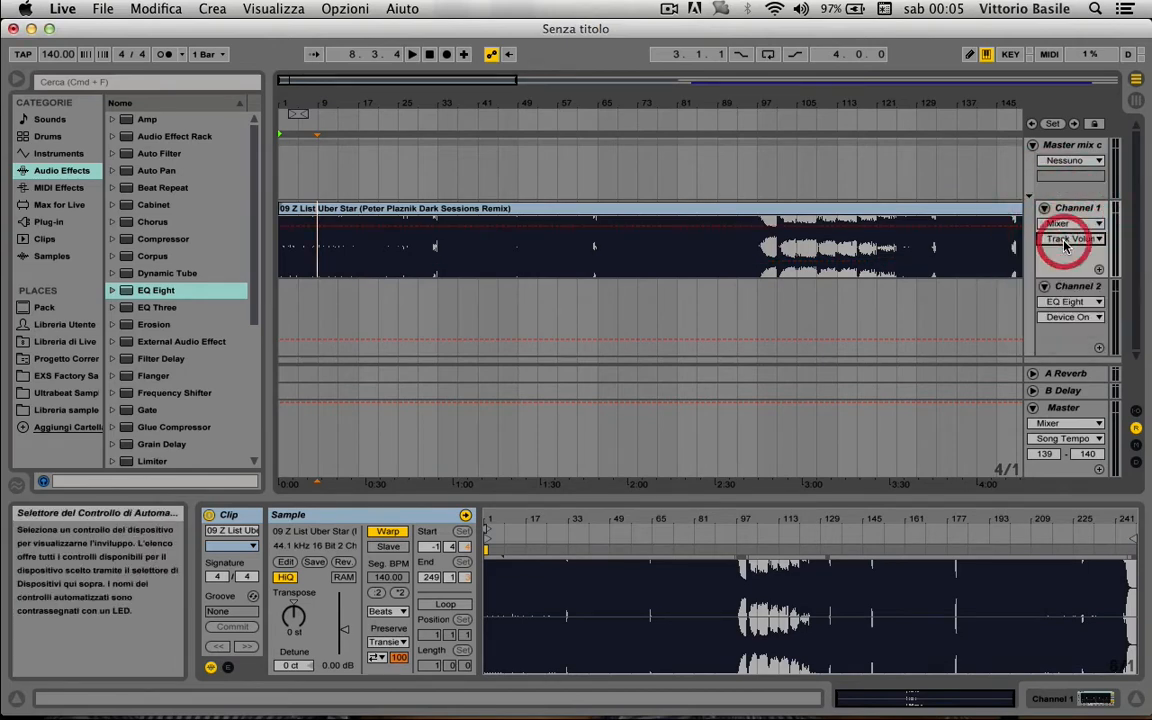
- Open the Eskylator clip on Channel 2, check its start marker against the first transient, and set the clip's end to 249.2
scroll(969, 292, "right", 10)
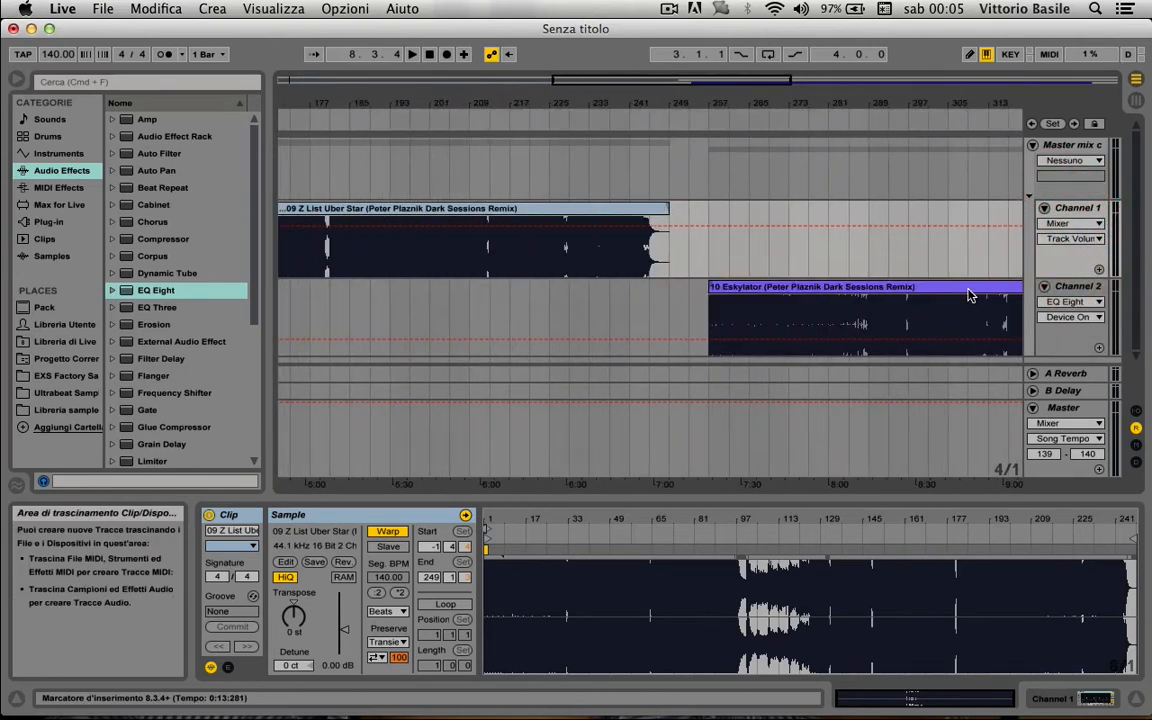
left_click(784, 289)
left_click_drag(499, 518, 651, 550)
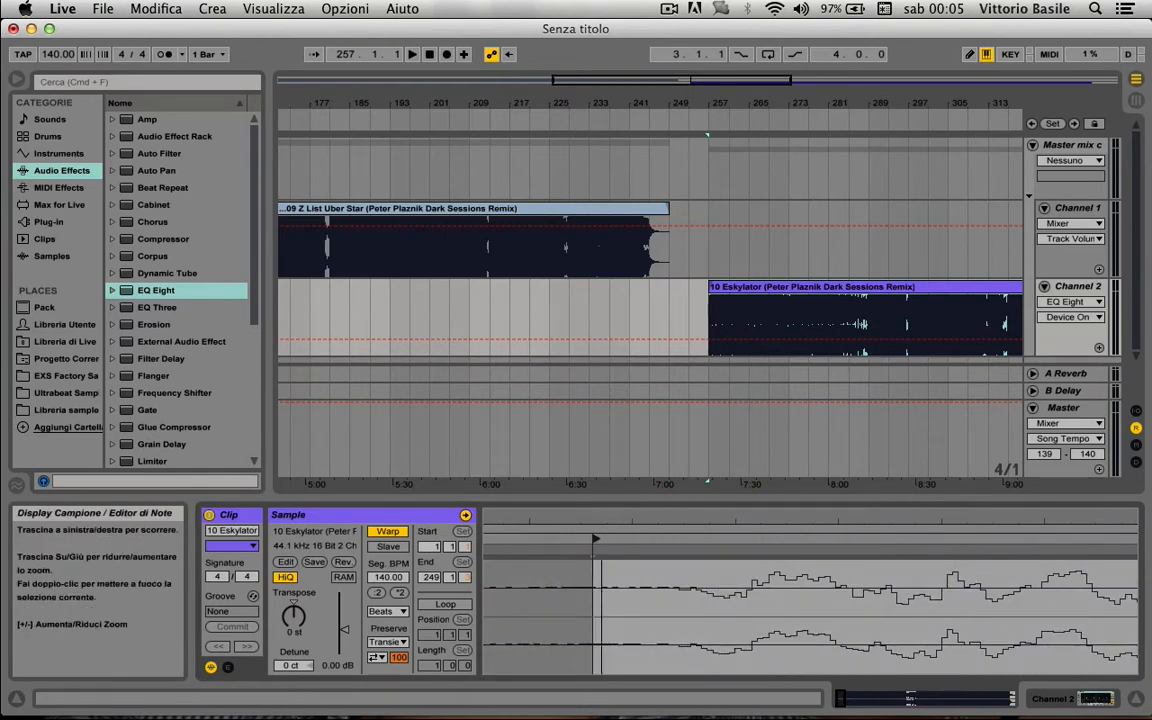
mouse_move(597, 540)
left_mouse_down()
mouse_move(833, 570)
mouse_move(820, 568)
mouse_move(816, 537)
left_mouse_up()
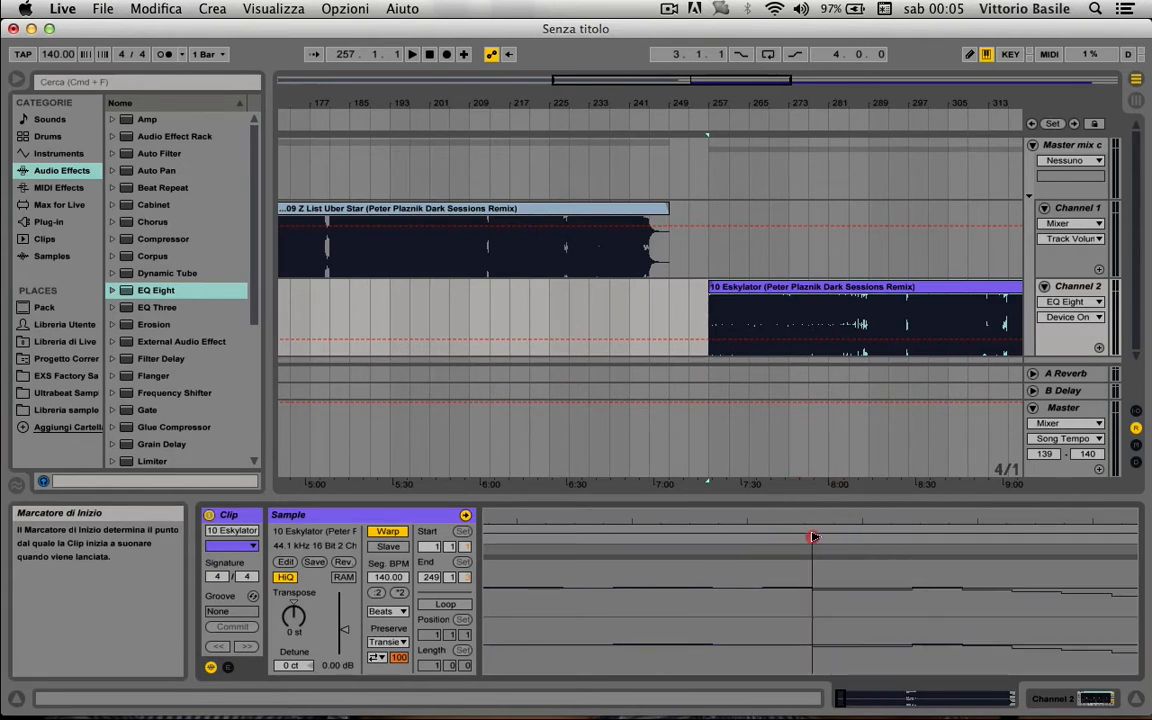
mouse_move(812, 527)
left_mouse_down()
mouse_move(812, 560)
mouse_move(812, 515)
mouse_move(487, 527)
left_mouse_up()
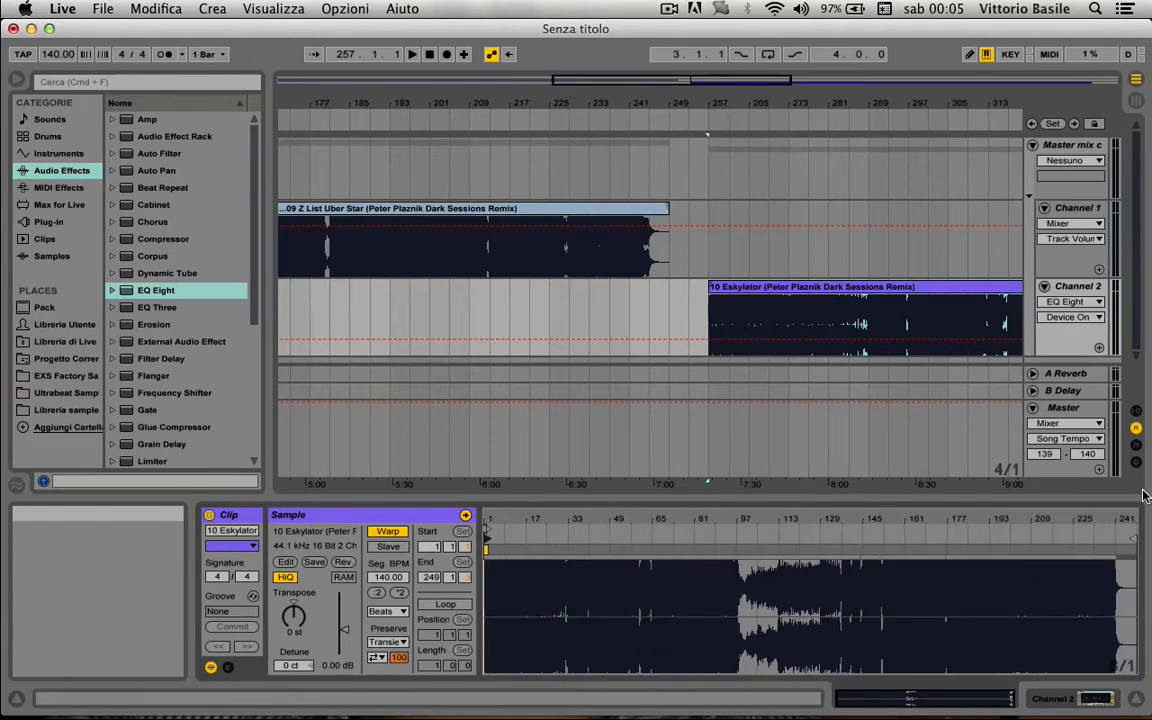
mouse_move(1123, 518)
left_mouse_down()
mouse_move(1123, 545)
mouse_move(1123, 480)
left_mouse_up()
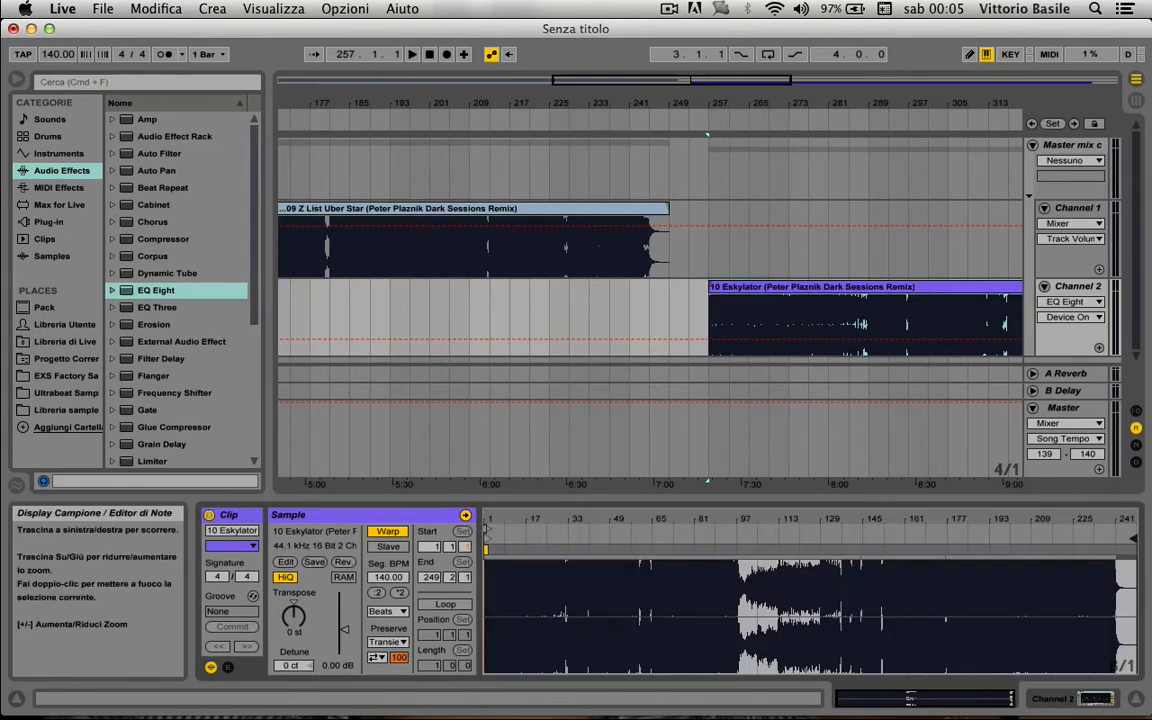
left_click_drag(488, 521, 490, 580)
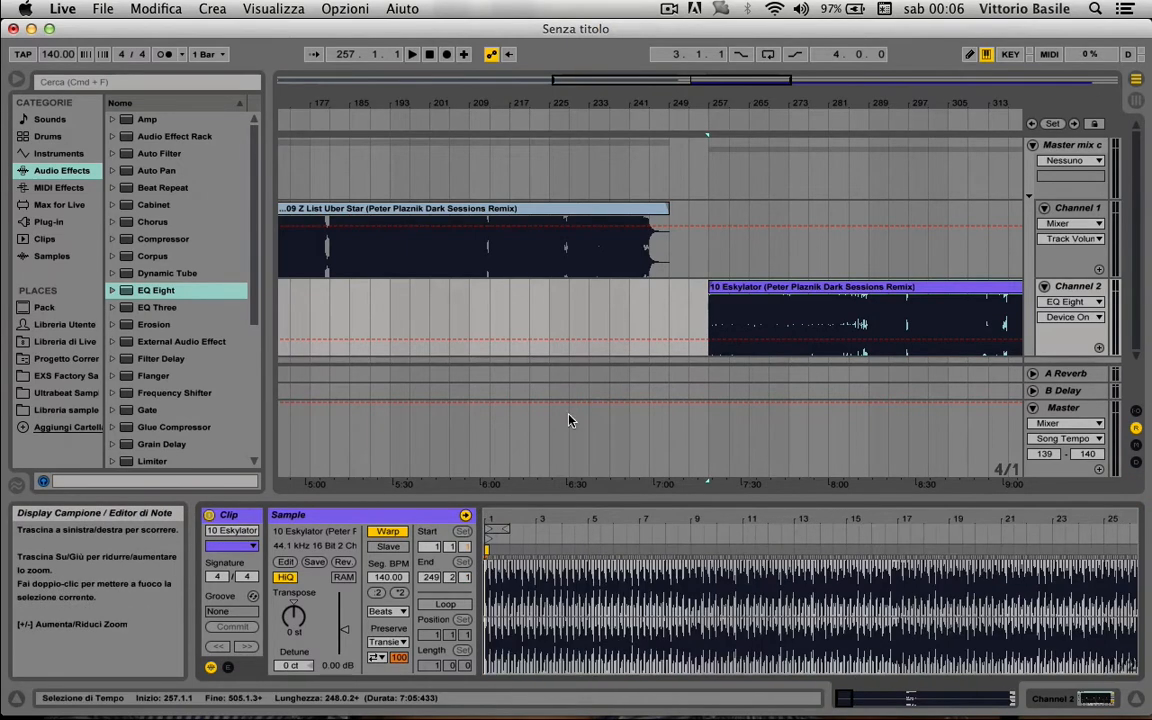
- Switch Channel 2's displayed automation from EQ Eight to the Mixer's Track Volume
left_click(1068, 301)
left_click(1062, 355)
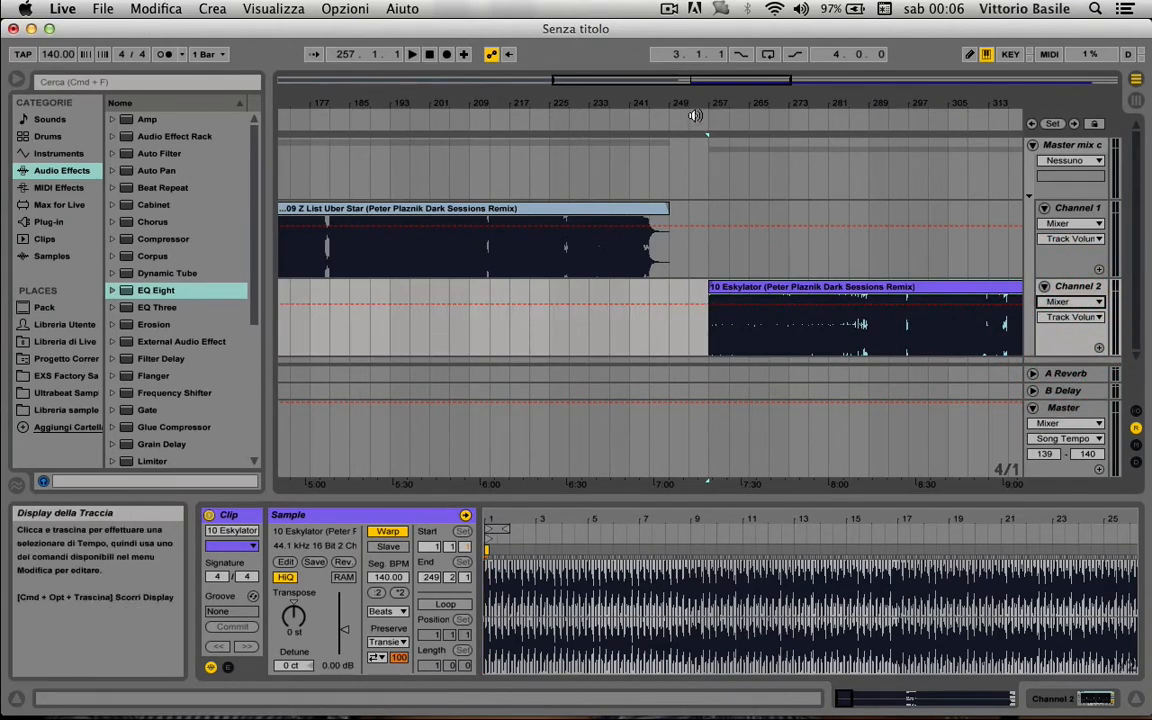
- Play the Eskylator clip against the metronome to check its timing, switch the metronome off, and return the song position to 1.1.1
left_click(167, 56)
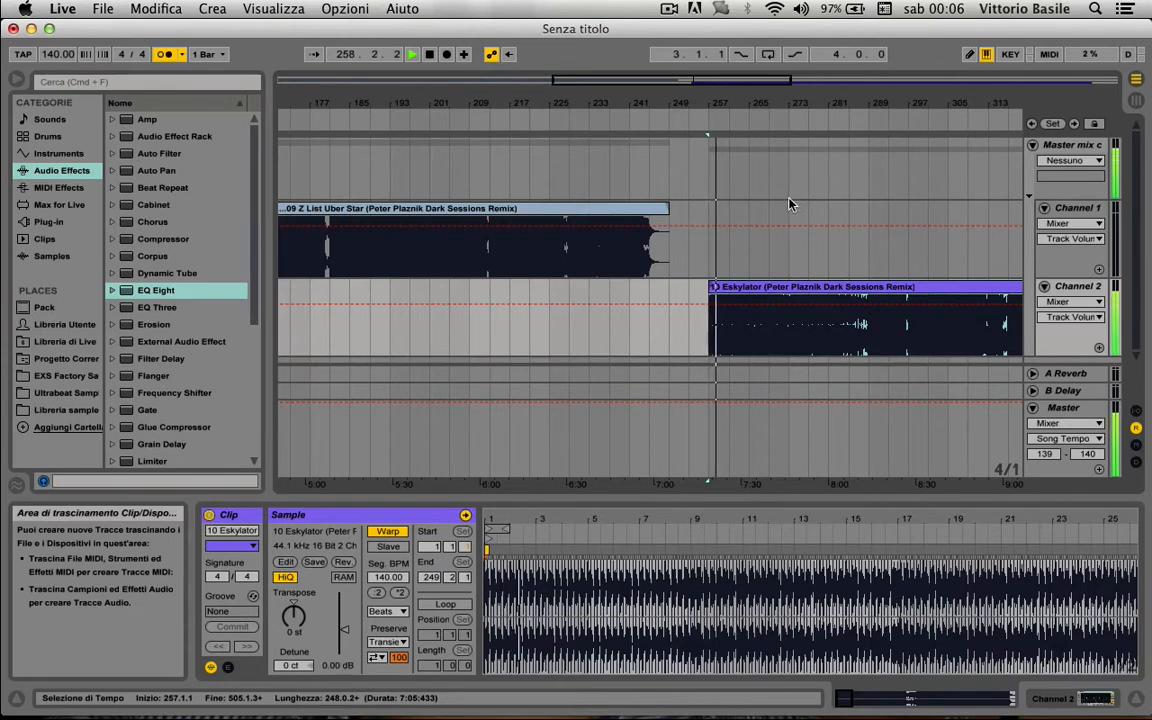
left_click(165, 57)
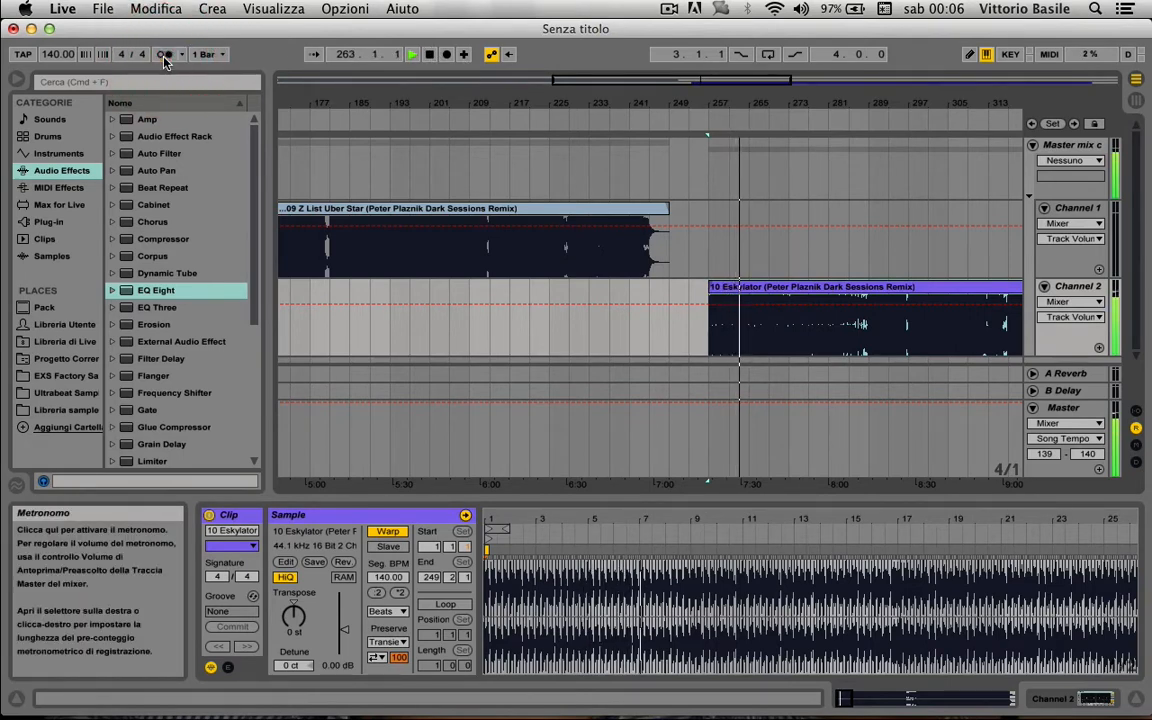
double_click(429, 55)
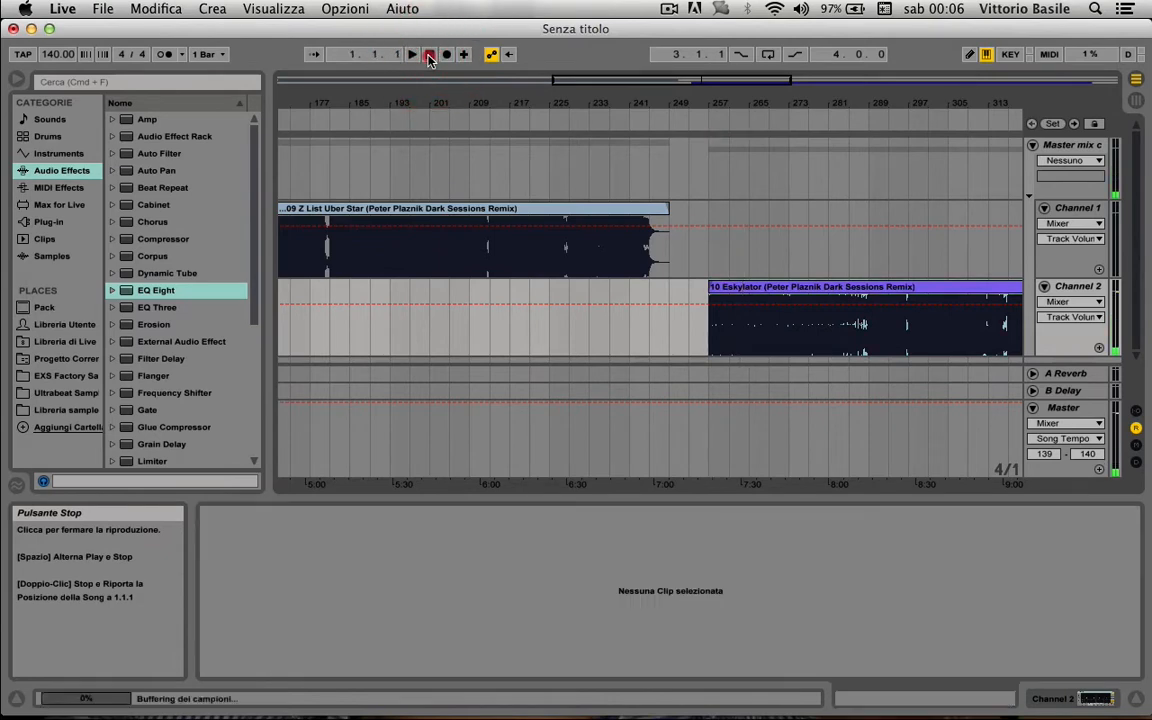
- Examine the arrangement around the gap between the two songs and the Z List Uber Star waveform near bar 65
scroll(660, 309, "left", 2)
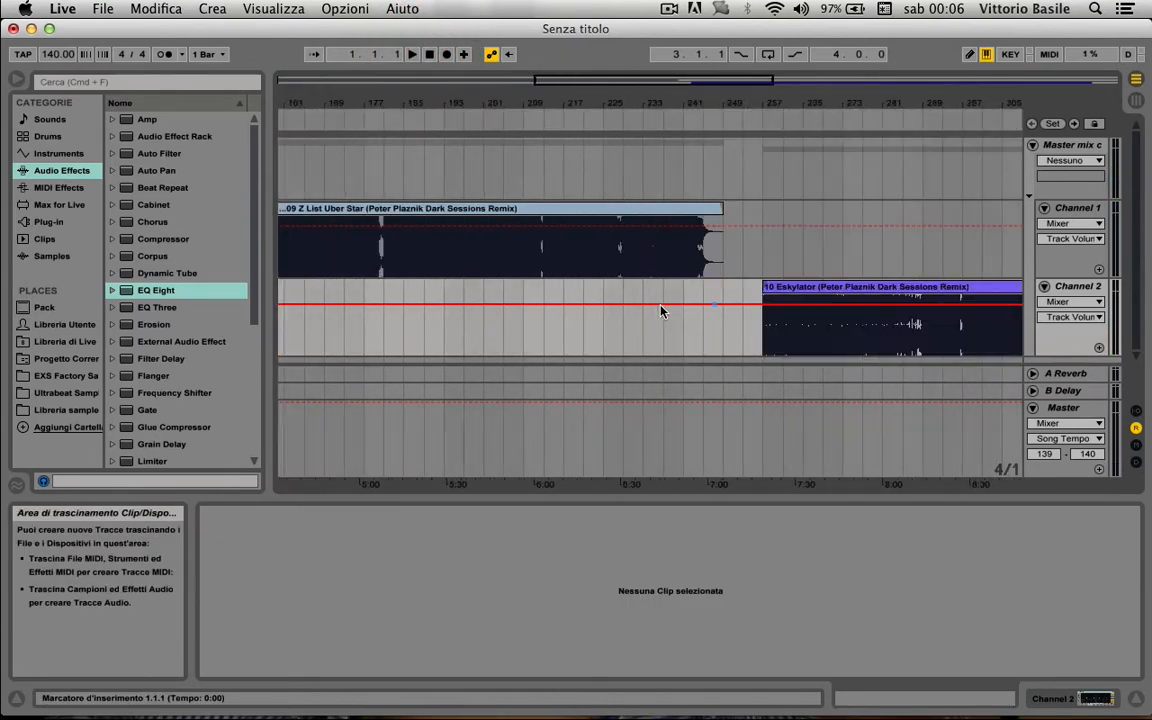
scroll(660, 309, "right", 1)
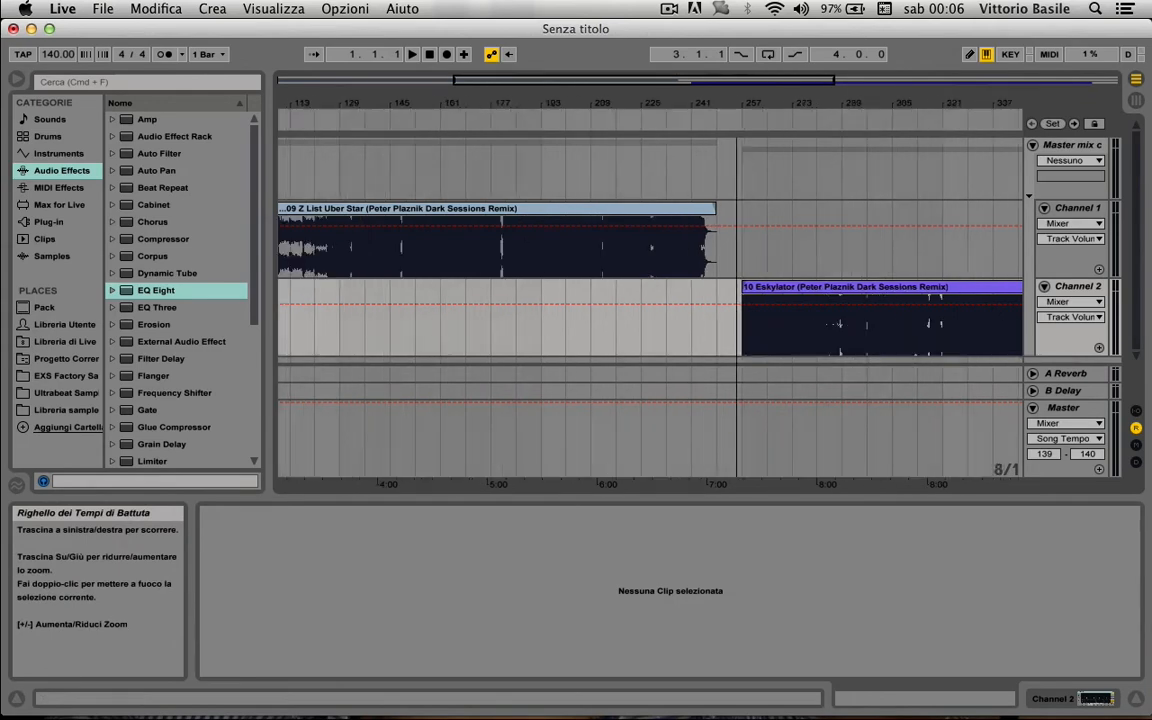
key("minus")
key("minus")
left_click_drag(705, 104, 705, 109)
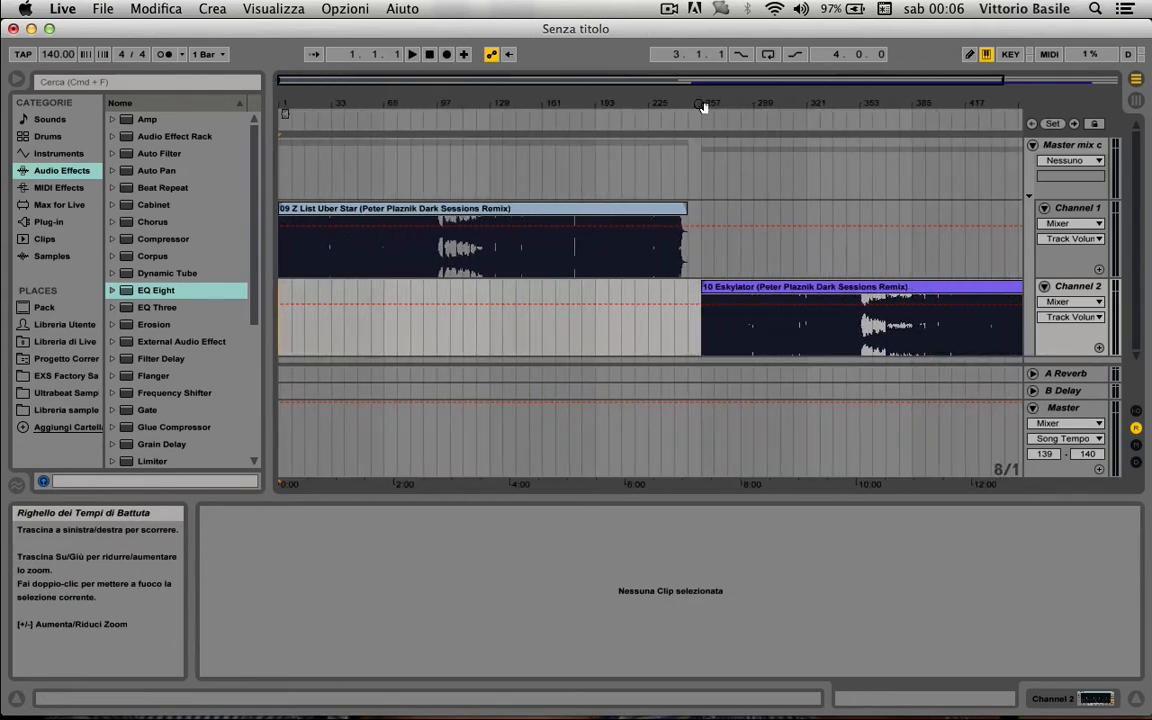
left_click_drag(352, 113, 607, 248)
scroll(607, 248, "right", 10)
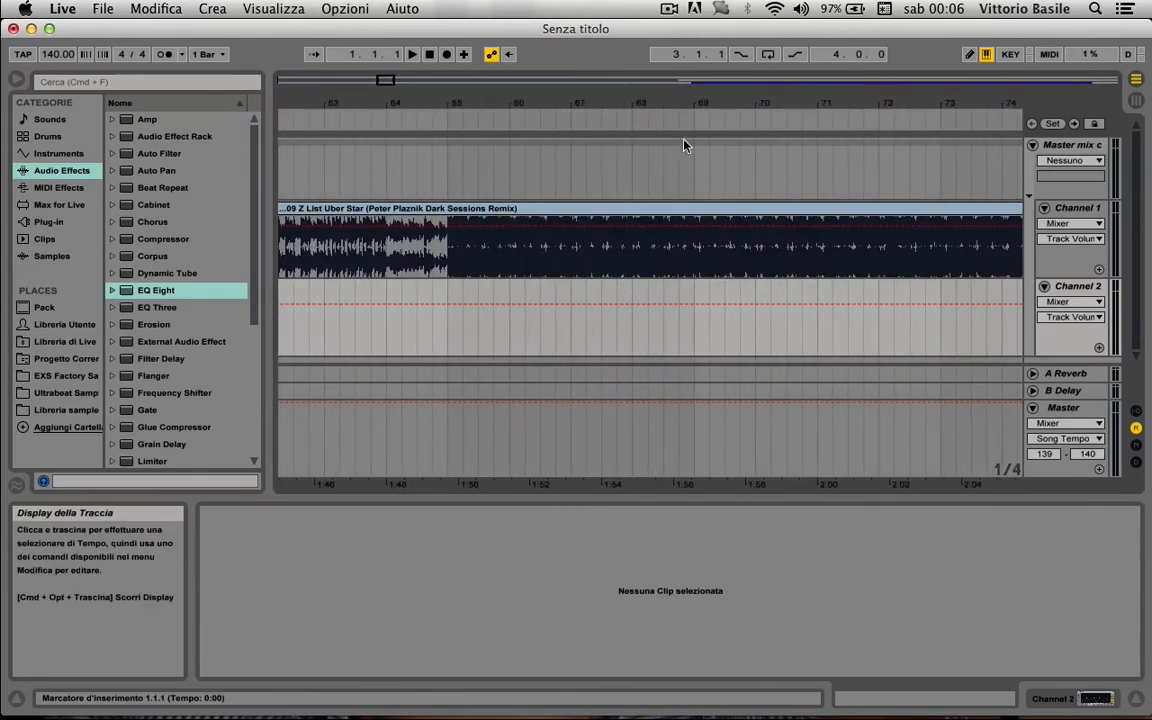
mouse_move(450, 110)
left_mouse_down()
mouse_move(500, 108)
mouse_move(450, 105)
left_mouse_up()
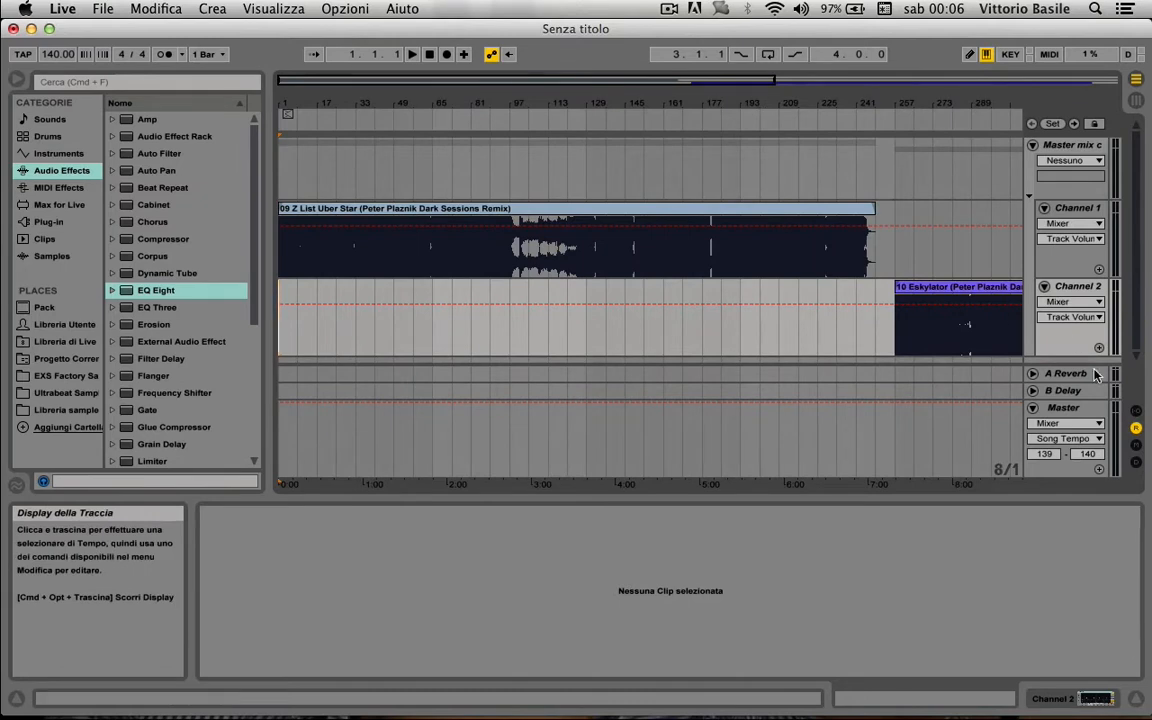
- Show the arrangement's mixer section, lower Channel 2's track volume to -63.0 dB, and hide the mixer section again
left_click(1136, 444)
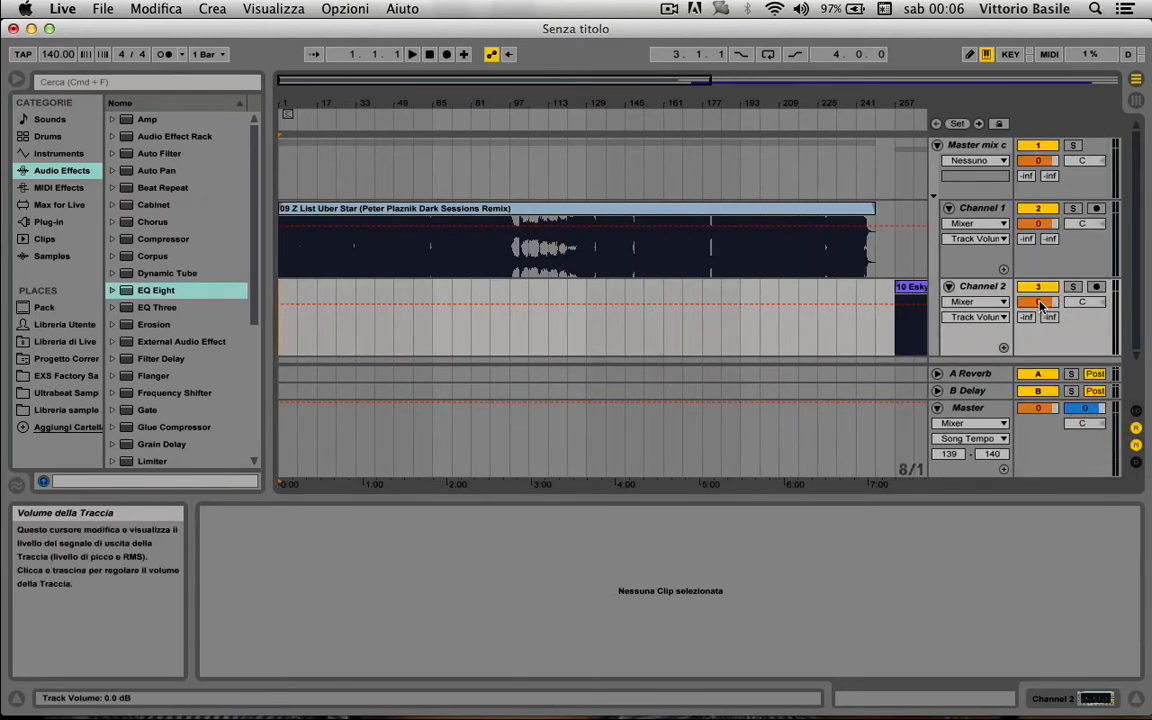
left_click_drag(1040, 305, 1040, 344)
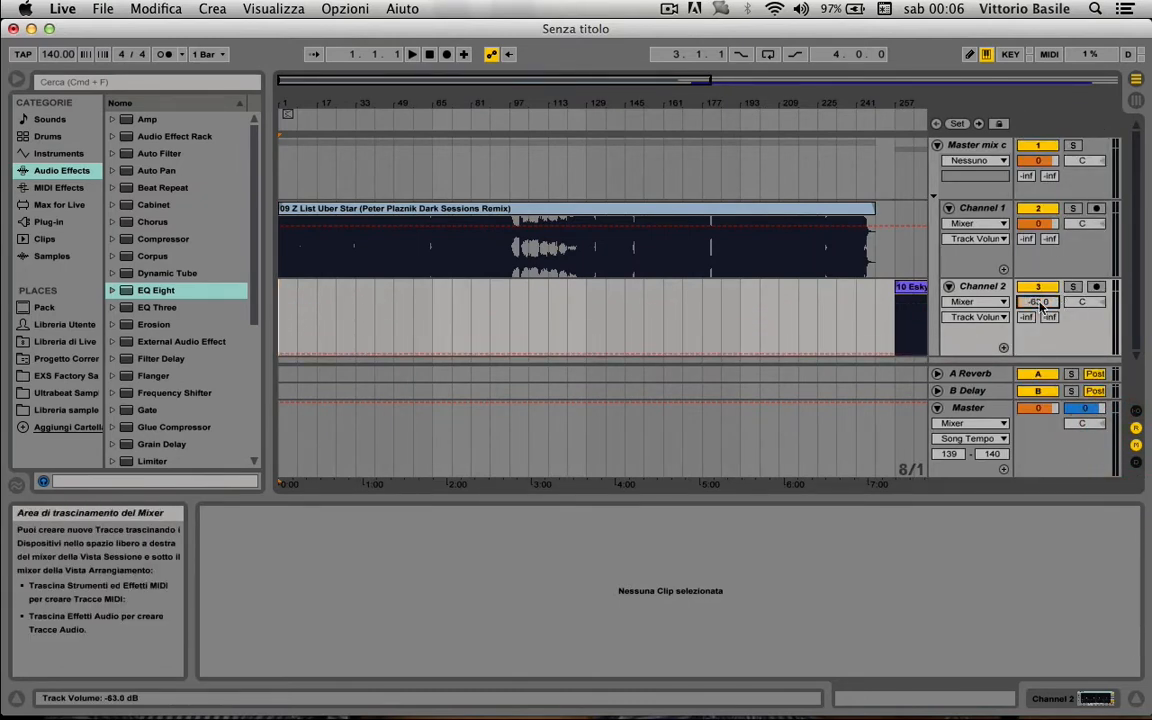
left_click(1136, 444)
- Select the Z List Uber Star clip on Channel 1 and audition the short break leading up to bar 181
scroll(933, 303, "right", 5)
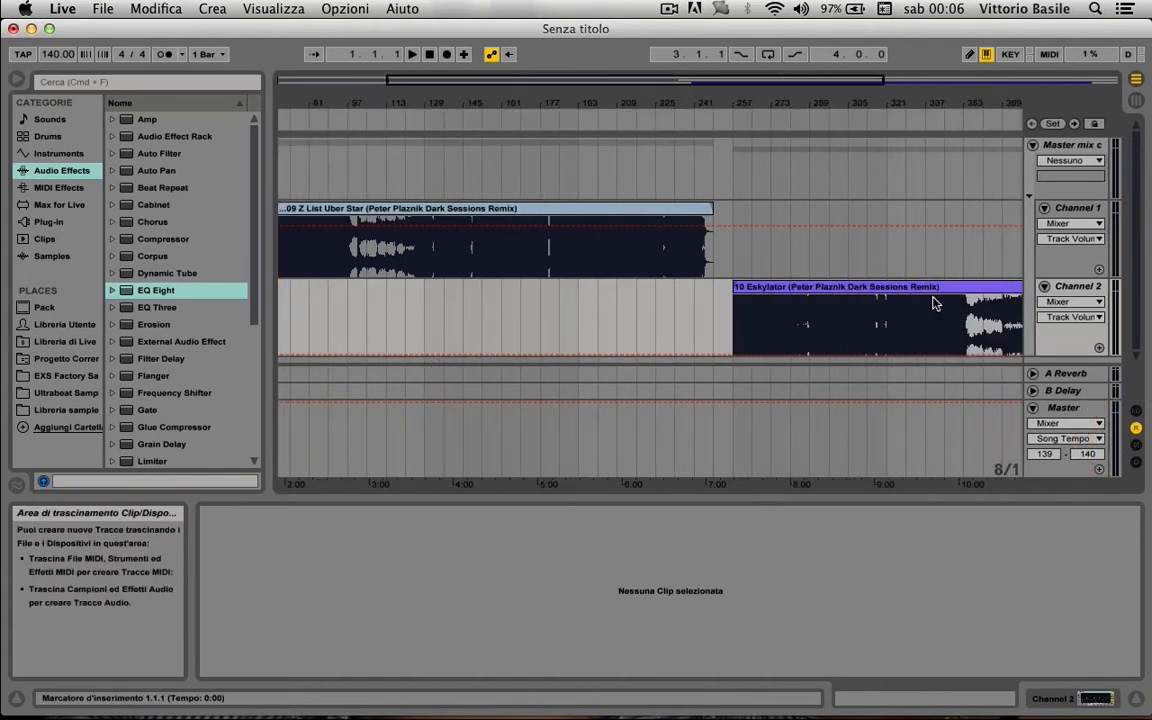
left_click(663, 209)
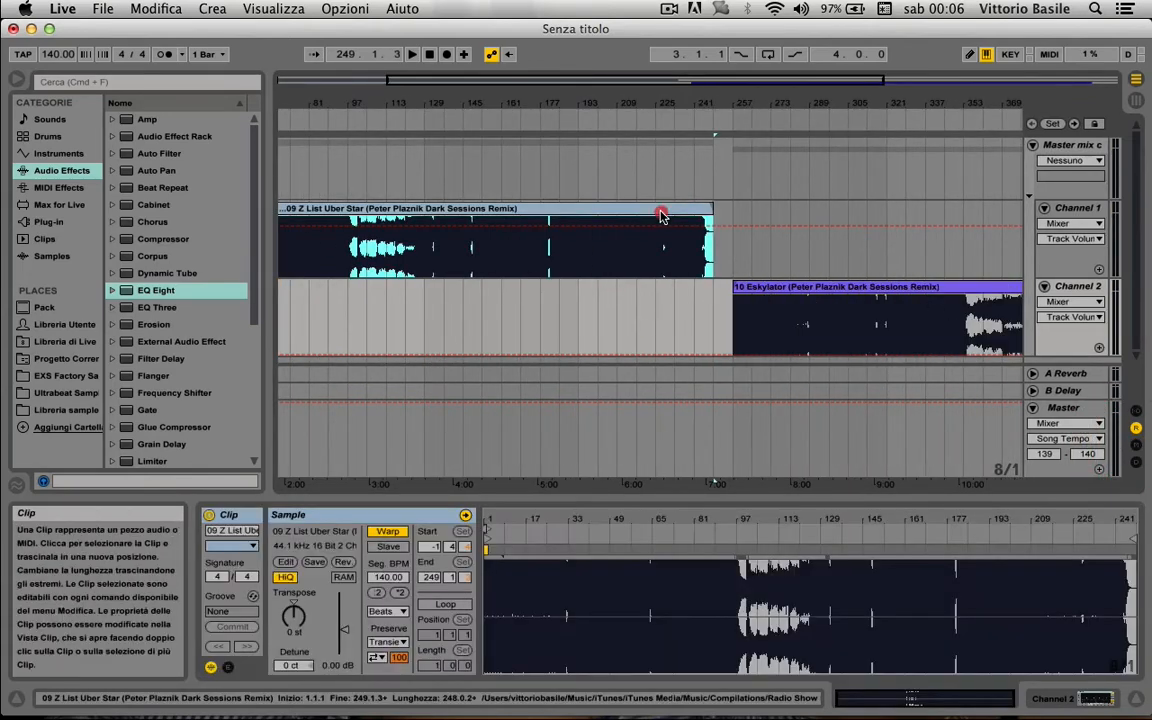
left_click_drag(622, 103, 620, 155)
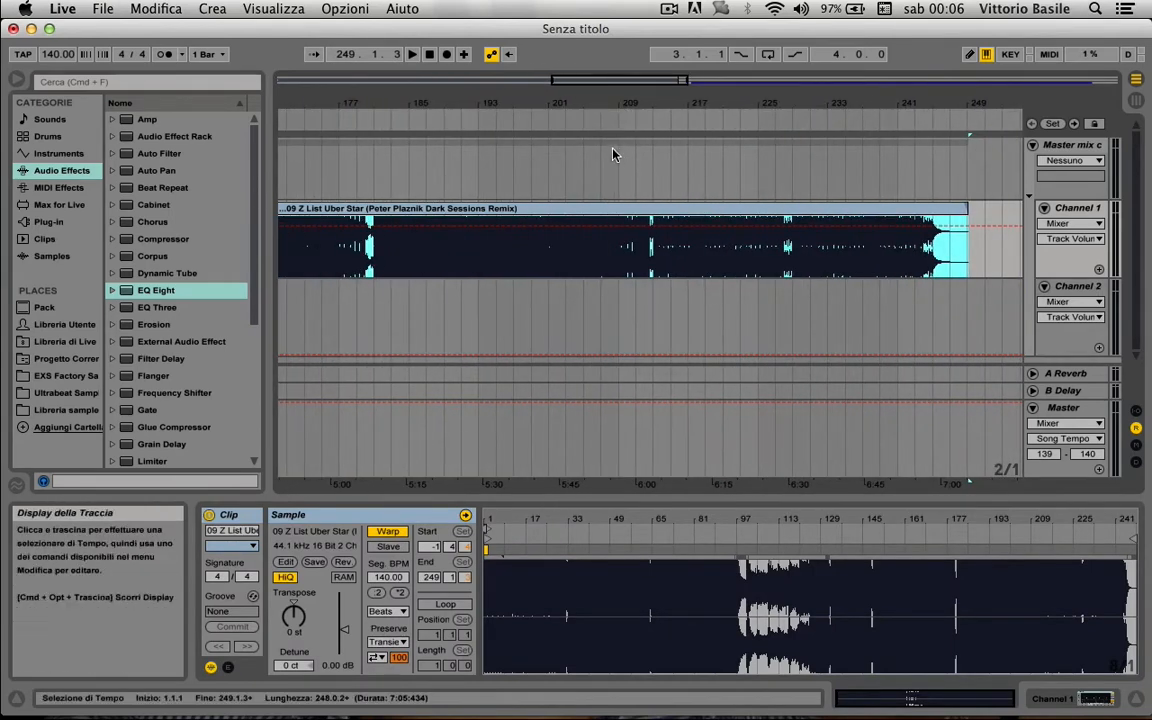
left_click_drag(655, 103, 655, 136)
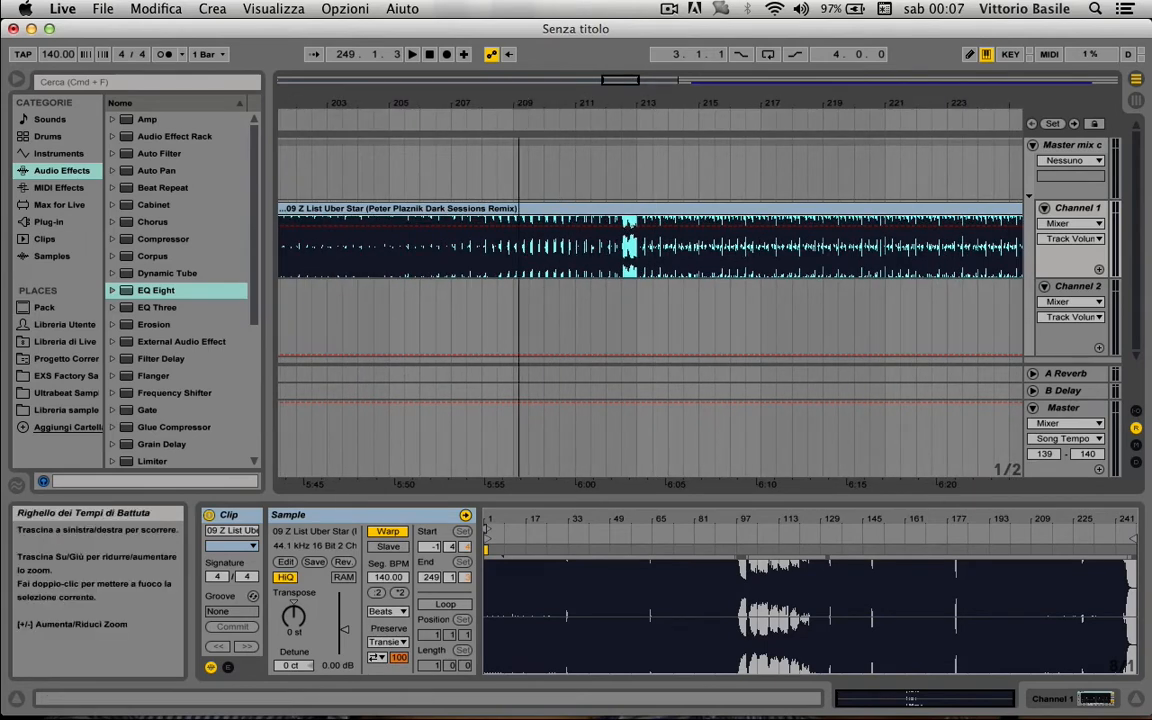
left_click_drag(521, 100, 521, 72)
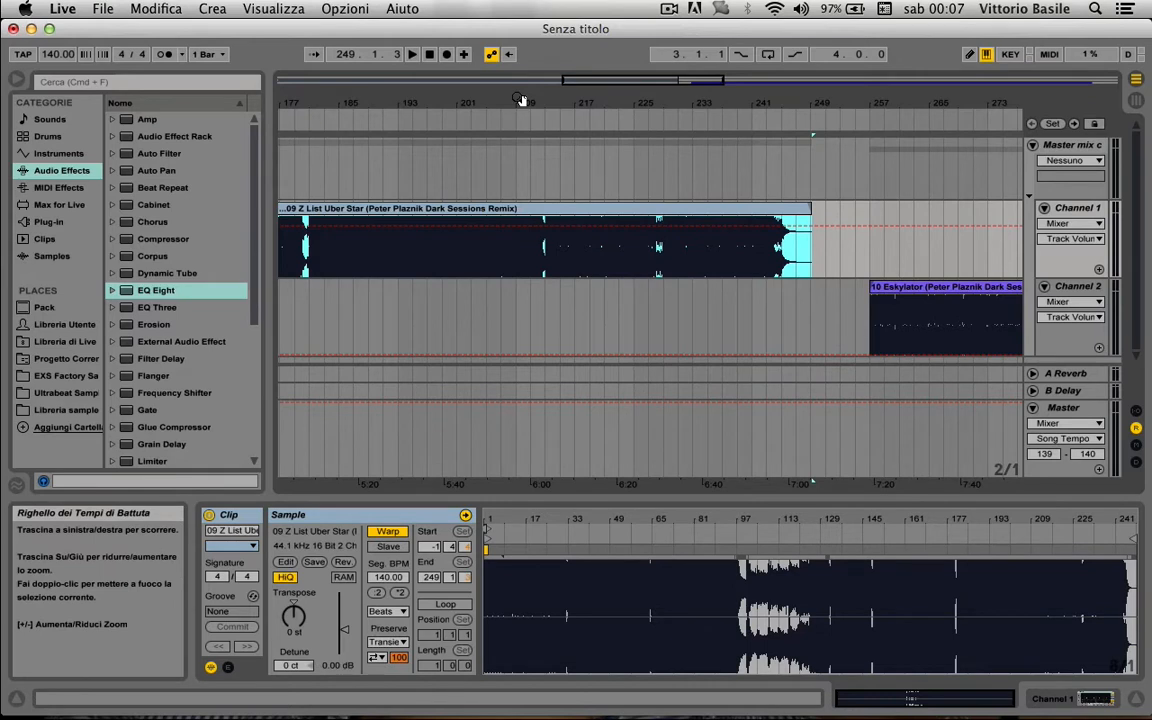
left_click_drag(465, 108, 437, 246)
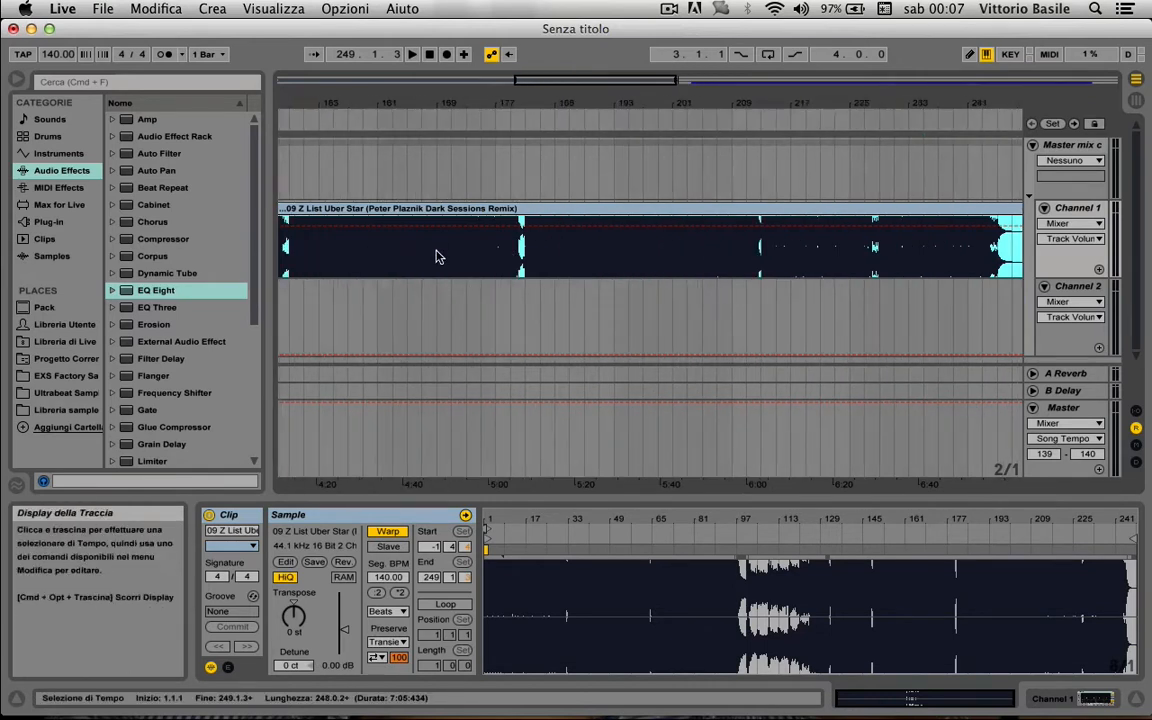
left_click(509, 119)
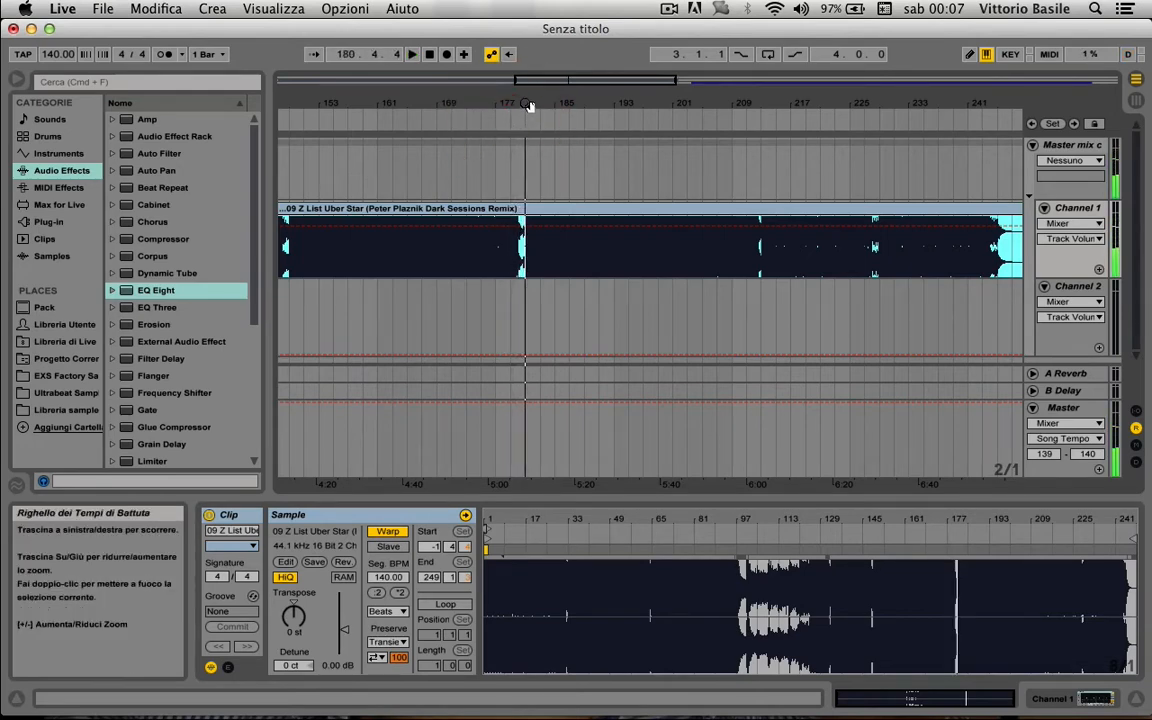
left_click_drag(528, 105, 527, 103)
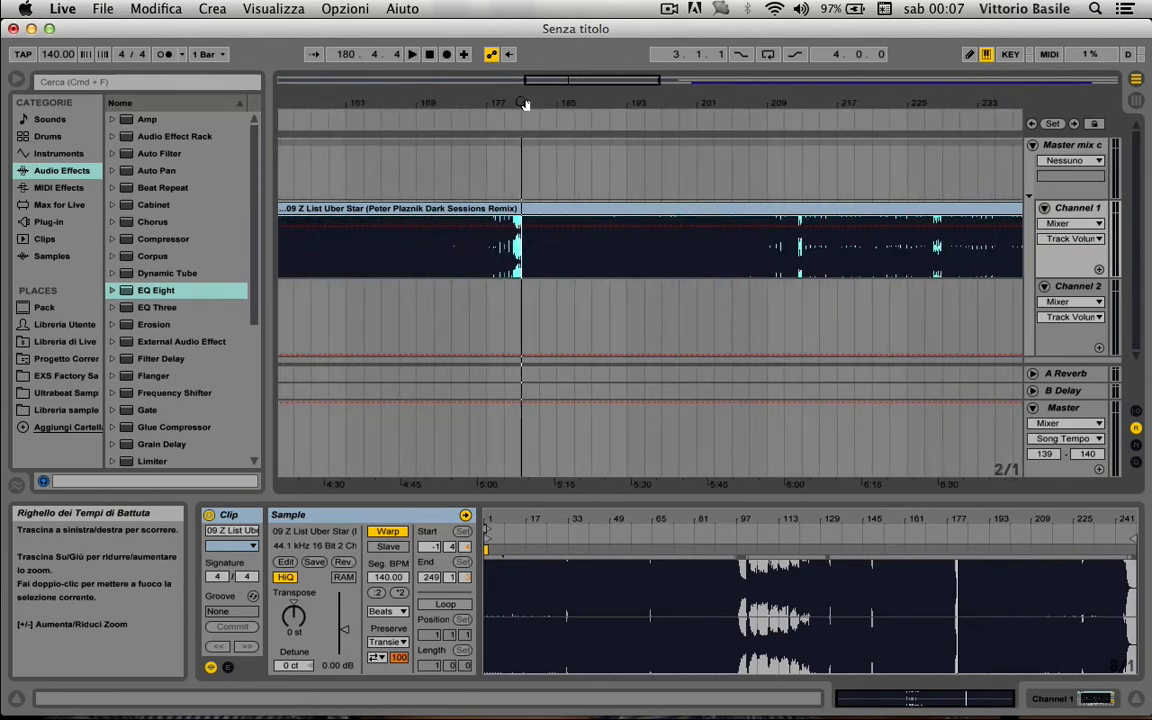
- Audition the Z List Uber Star clip from around bar 211 to find where the break before bar 213 ends
left_click(788, 121)
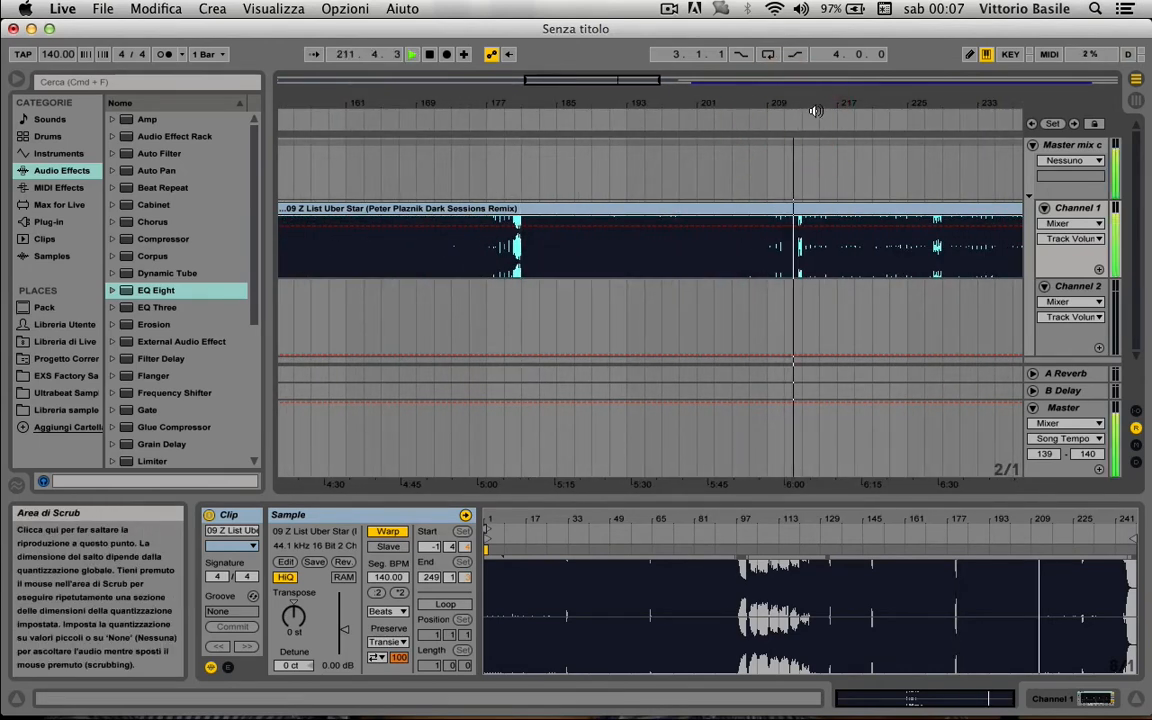
left_click_drag(812, 108, 540, 106)
scroll(482, 117, "left", 5)
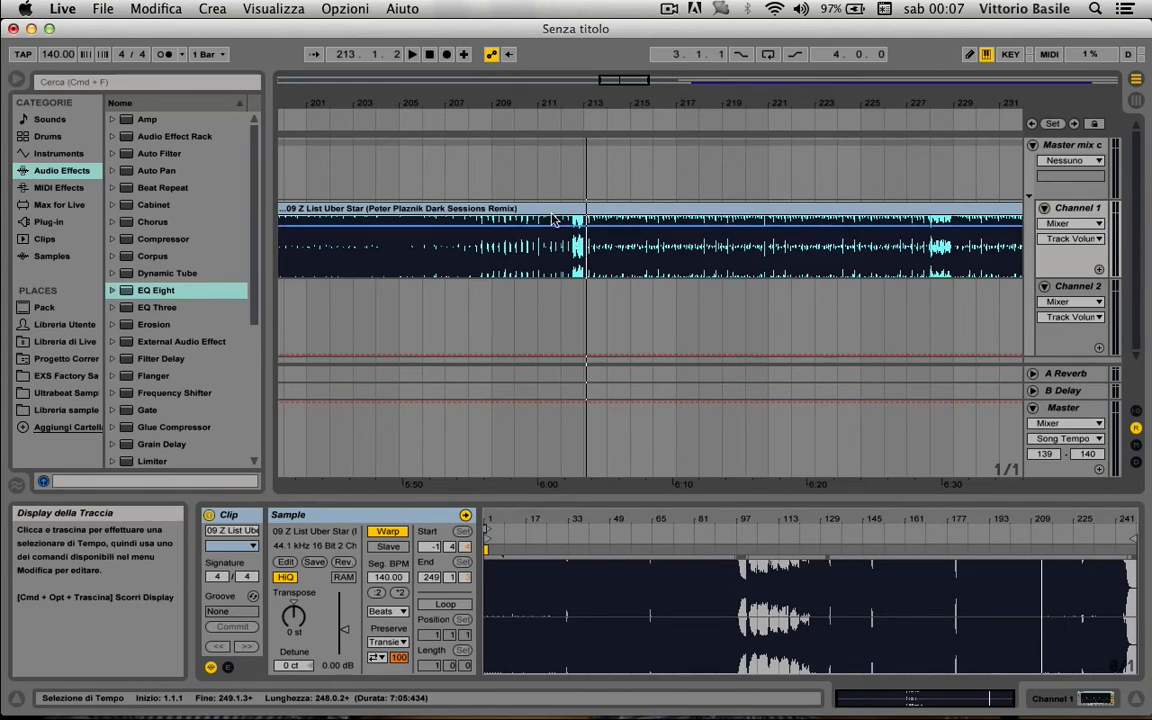
mouse_move(543, 100)
left_mouse_down()
mouse_move(543, 124)
mouse_move(543, 98)
left_mouse_up()
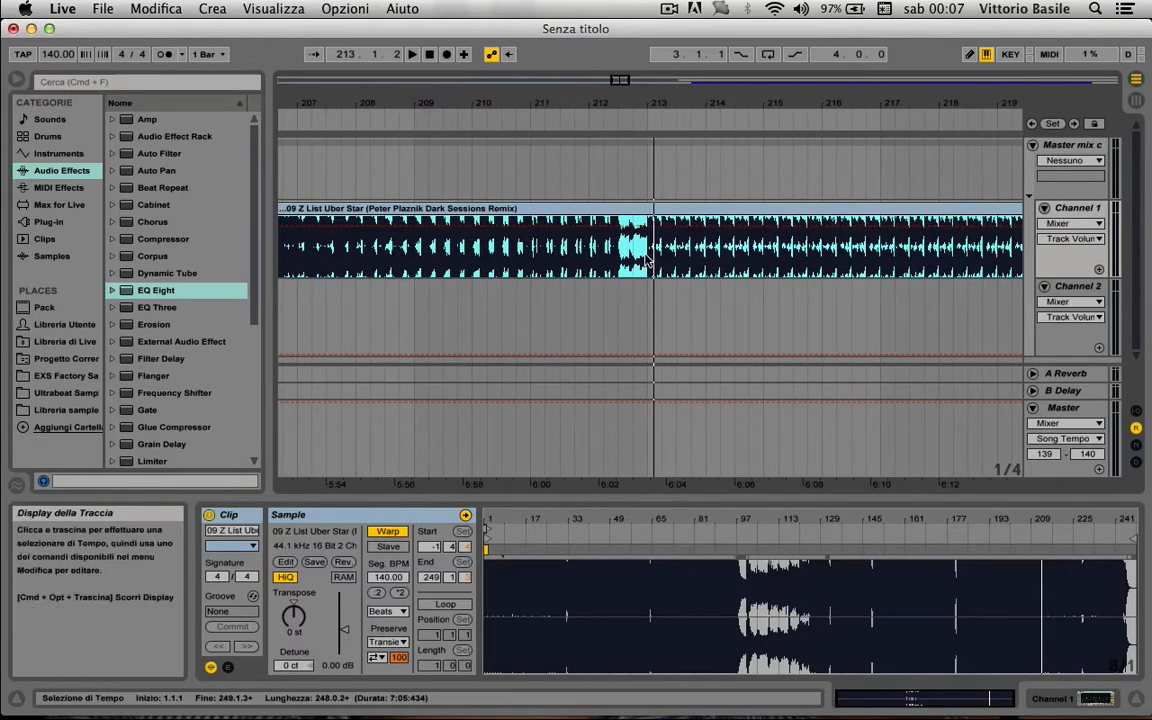
left_click_drag(653, 105, 626, 110)
left_click(612, 121)
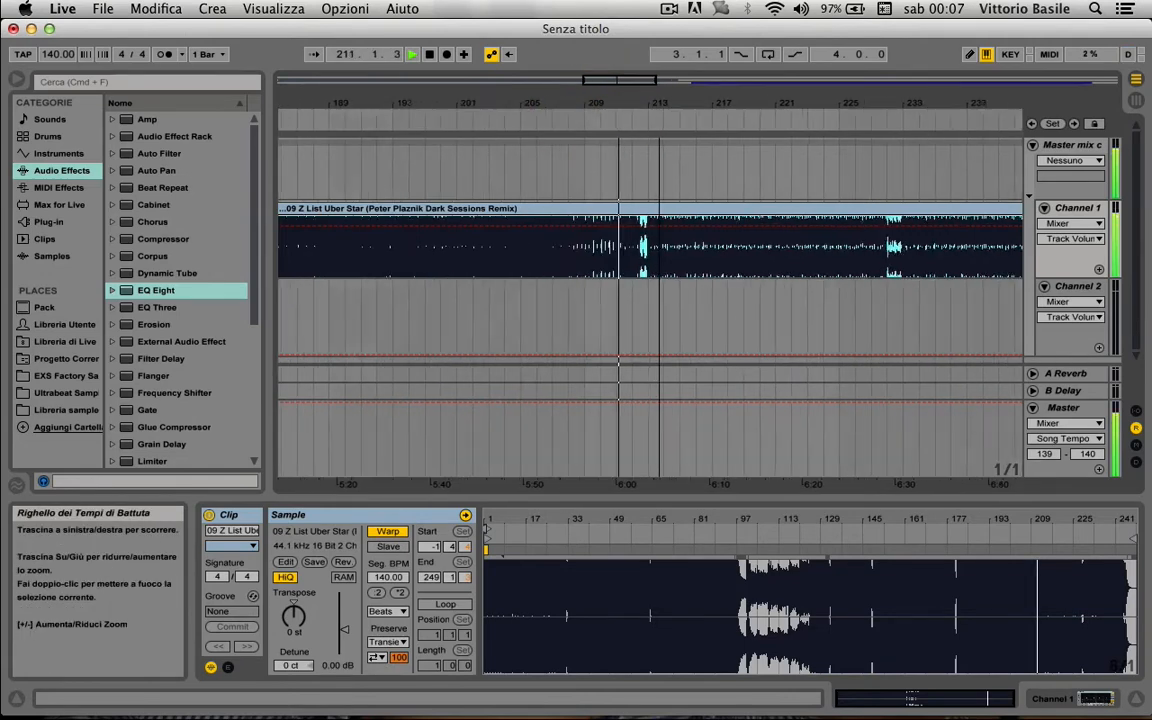
left_click_drag(662, 101, 660, 98)
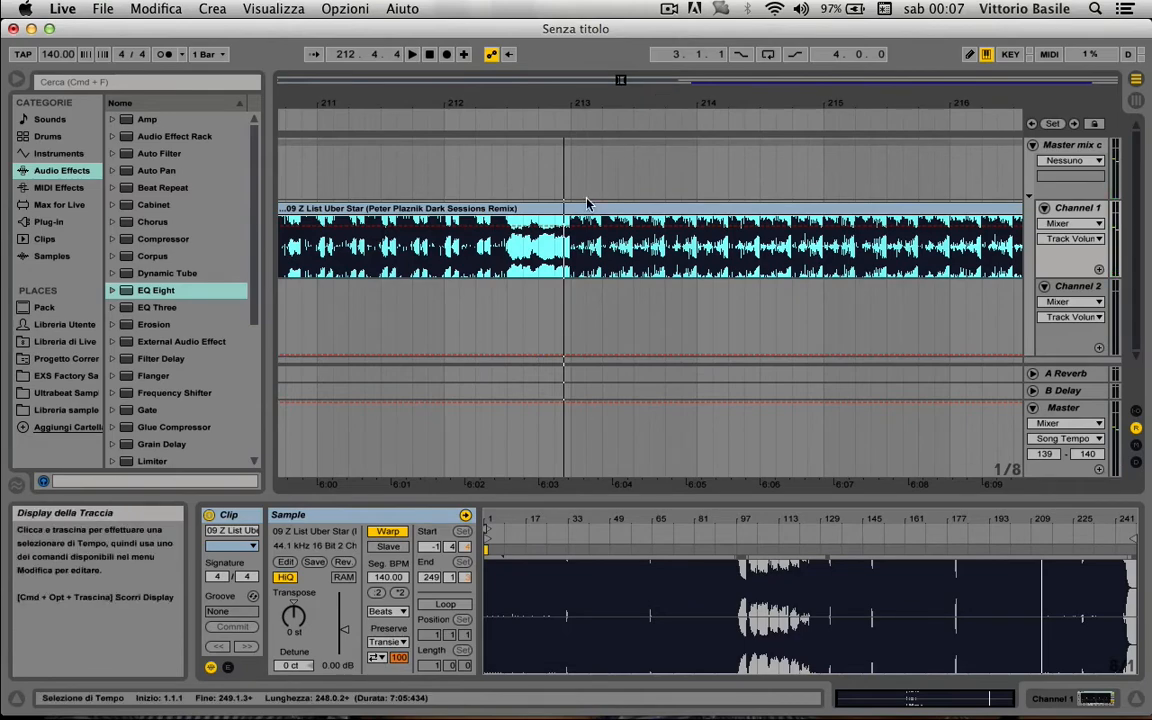
- Add a locator where the beat re-enters just before bar 213, and a Channel 1 track volume breakpoint at the same point
left_click_drag(571, 103, 565, 97)
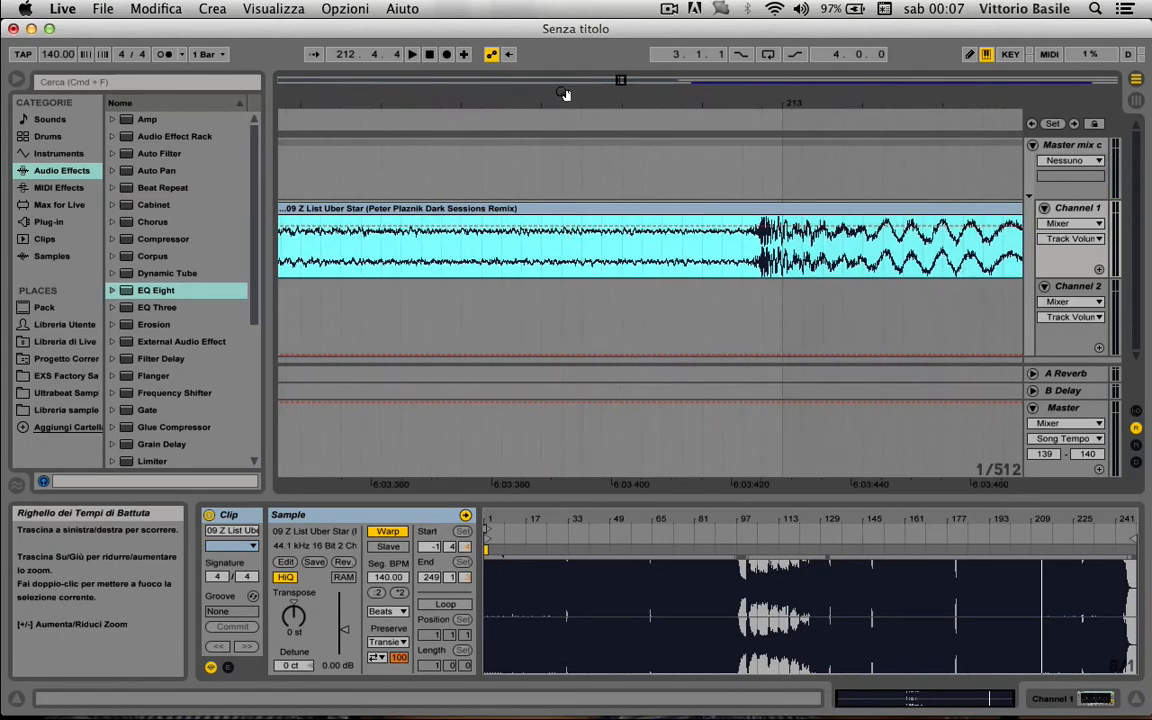
left_click_drag(781, 105, 778, 115)
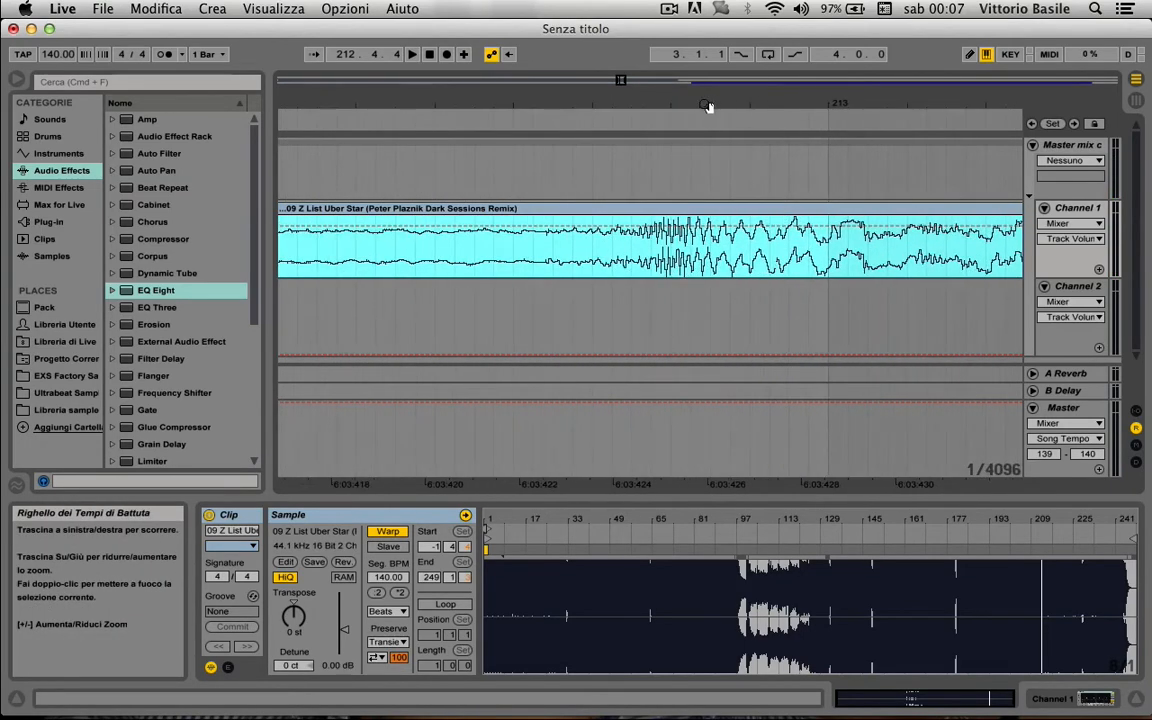
left_click_drag(658, 103, 600, 104)
left_click_drag(693, 104, 693, 108)
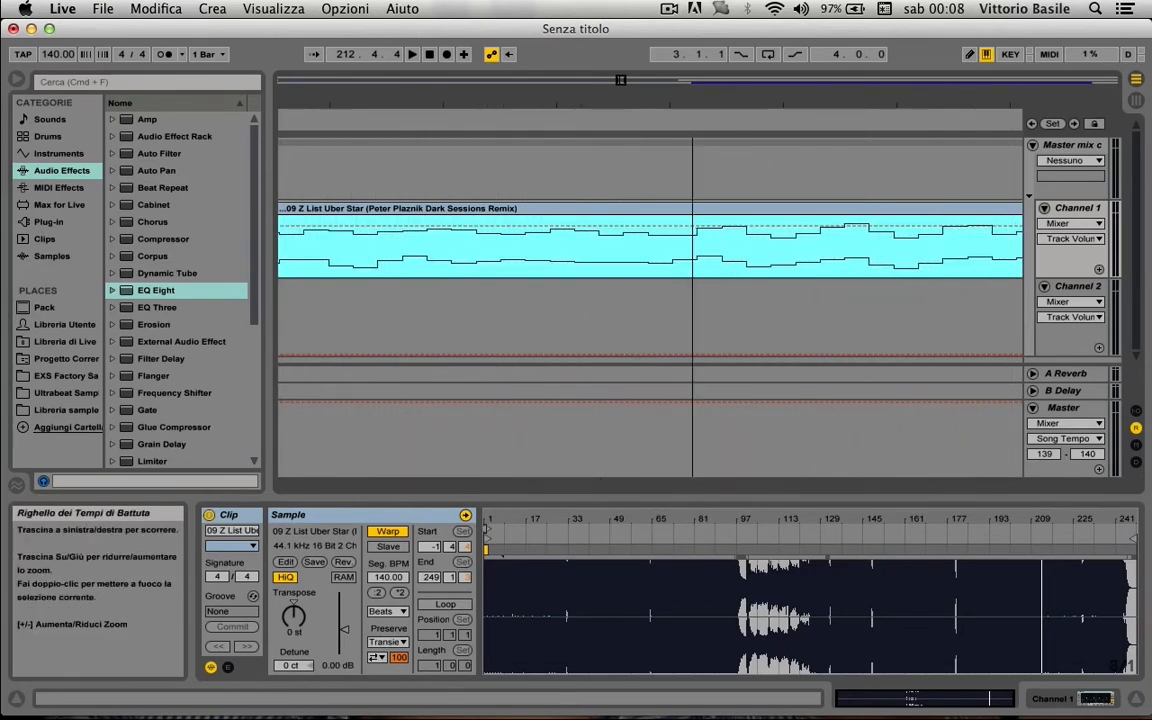
left_click(709, 141)
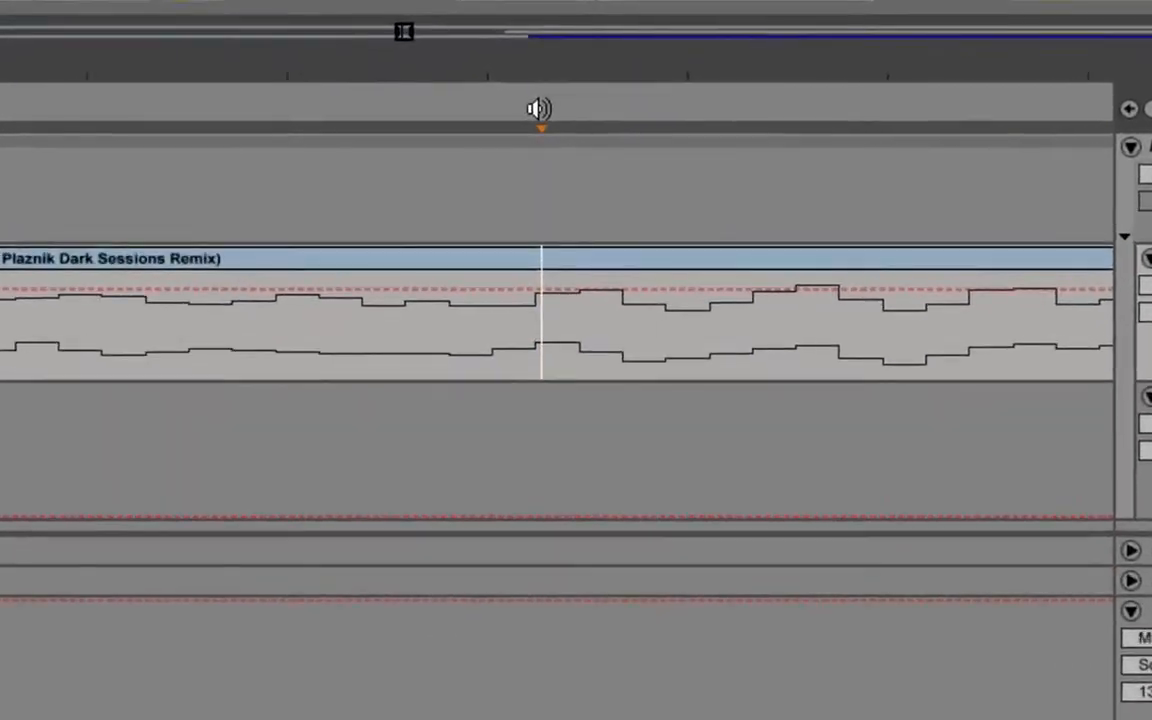
right_click(698, 137)
left_click(440, 282)
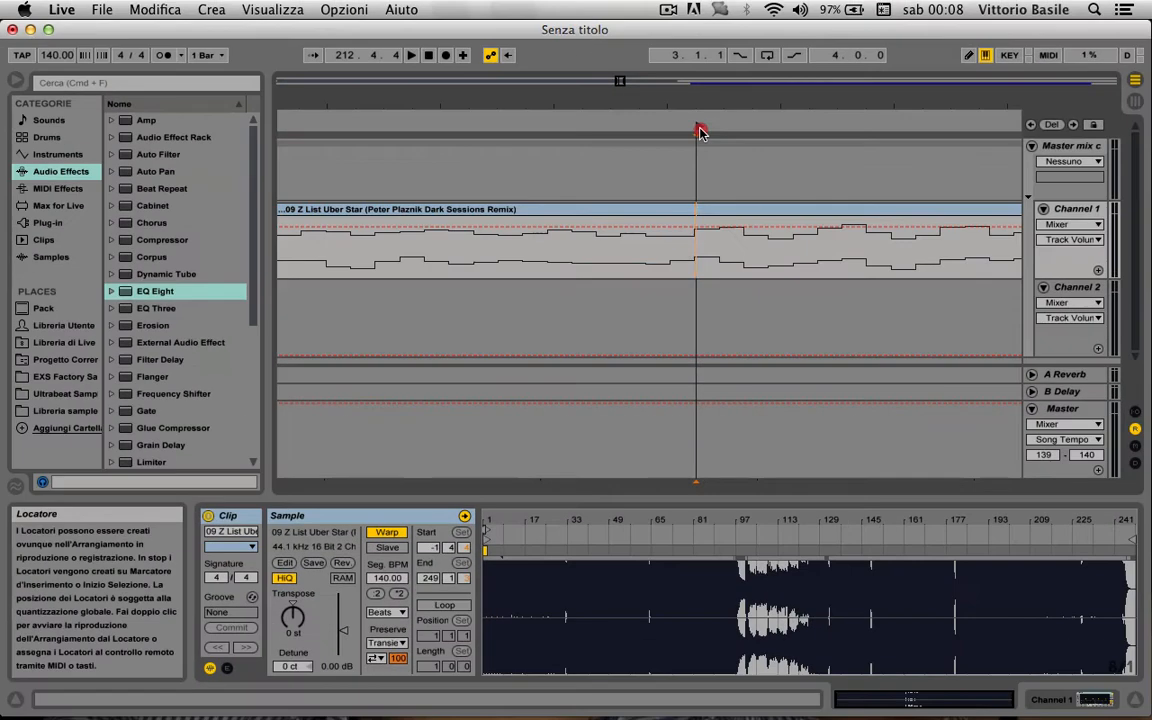
left_click(694, 226)
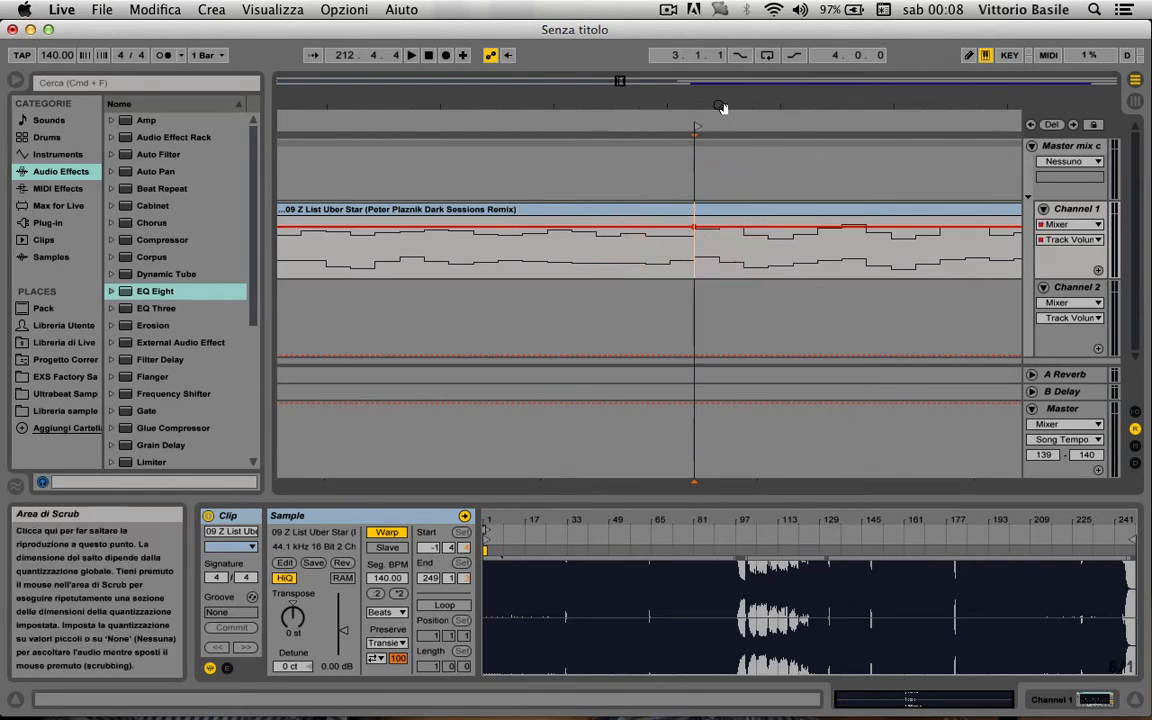
- Move the 10 Eskylator clip on Channel 2 so that its start lines up exactly with the locator just before bar 213
mouse_move(725, 108)
left_mouse_down()
mouse_move(725, 160)
mouse_move(725, 90)
left_mouse_up()
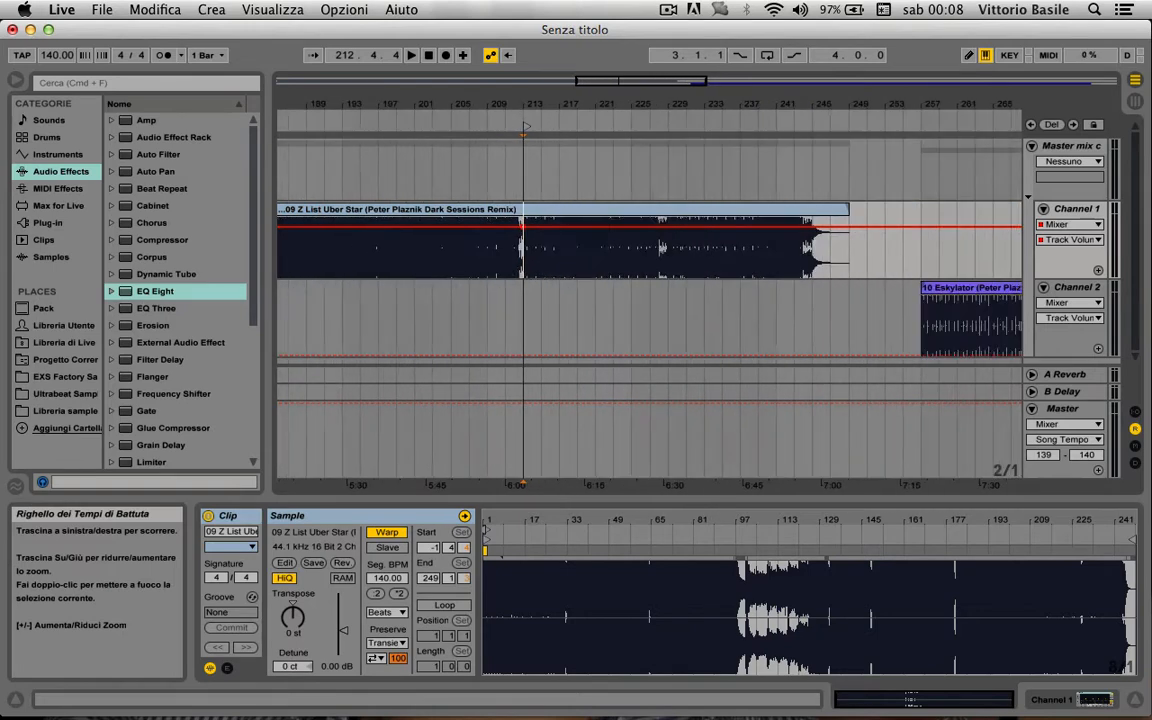
left_click_drag(995, 293, 593, 293)
mouse_move(530, 106)
left_mouse_down()
mouse_move(519, 102)
mouse_move(530, 108)
left_mouse_up()
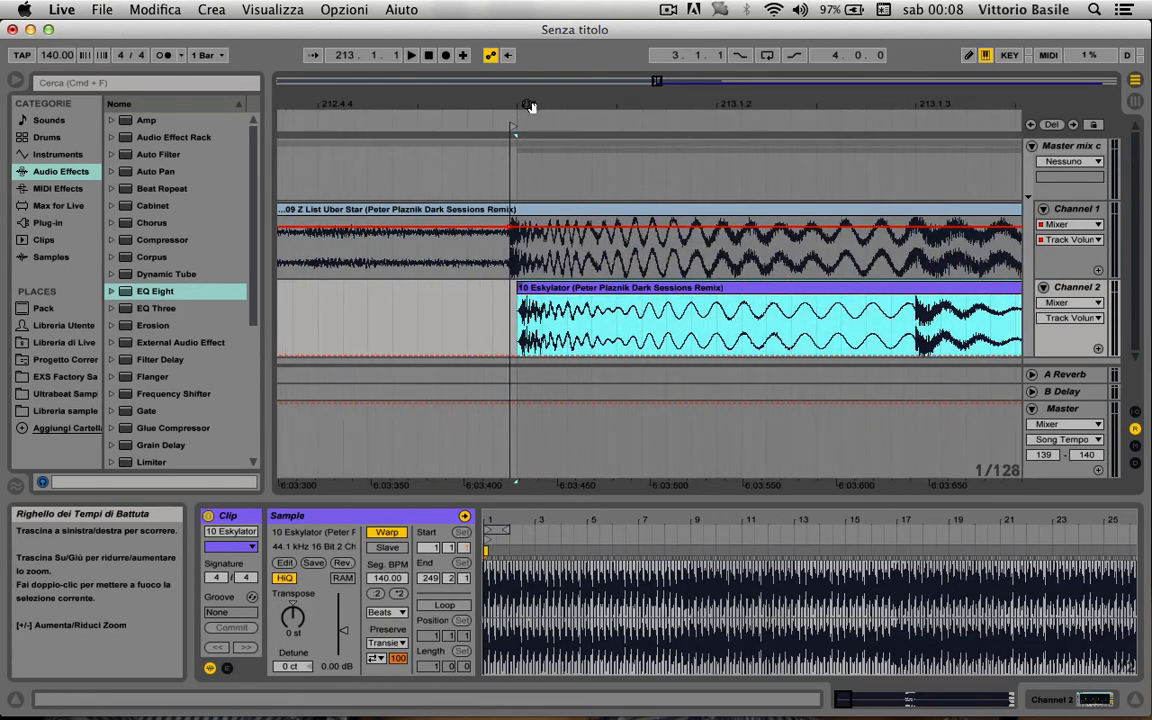
left_click_drag(557, 293, 551, 291)
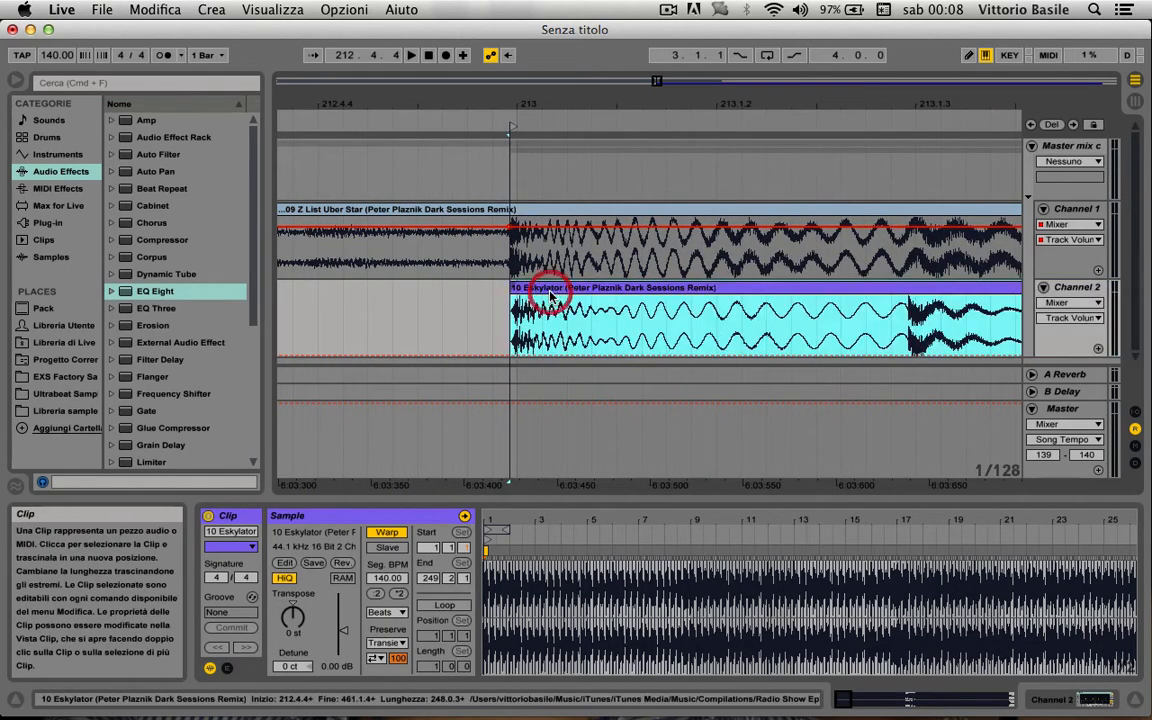
left_click_drag(515, 103, 495, 132)
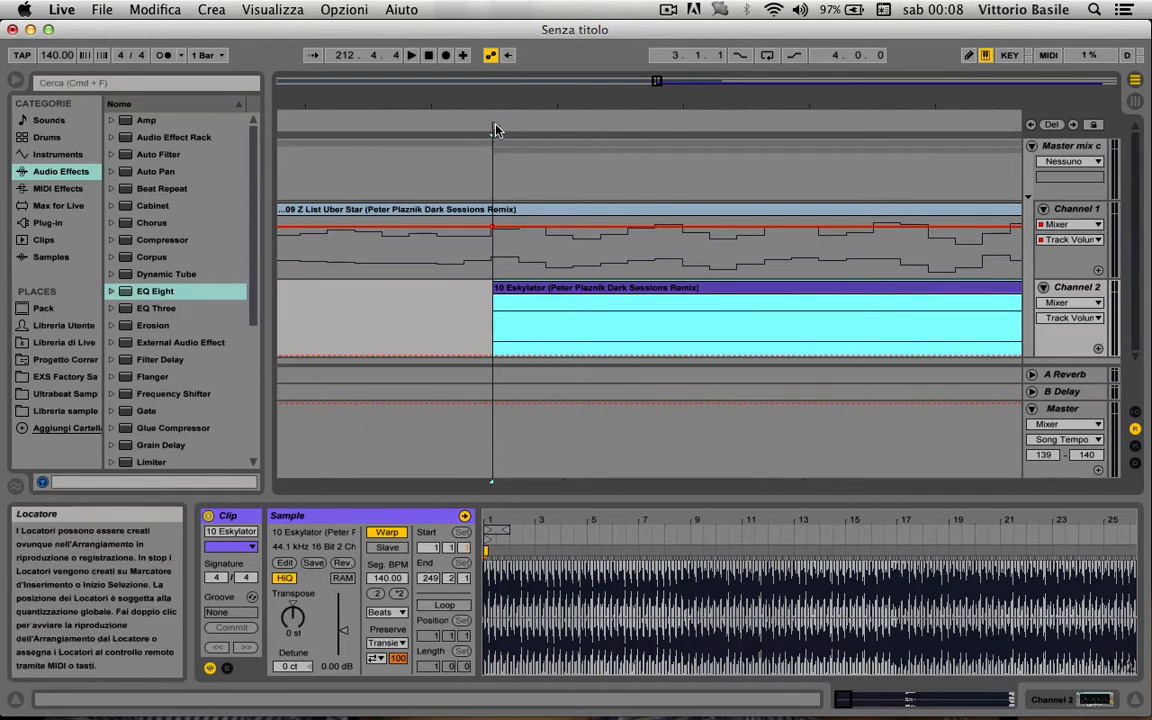
left_click(494, 128)
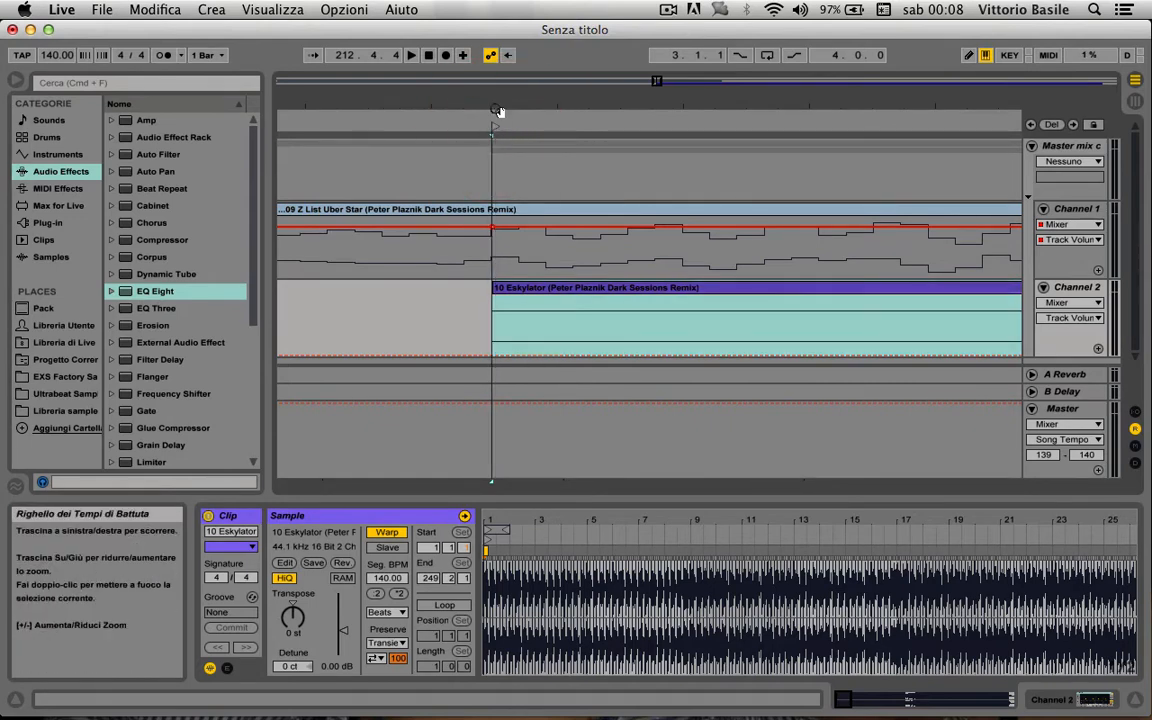
left_click(494, 129)
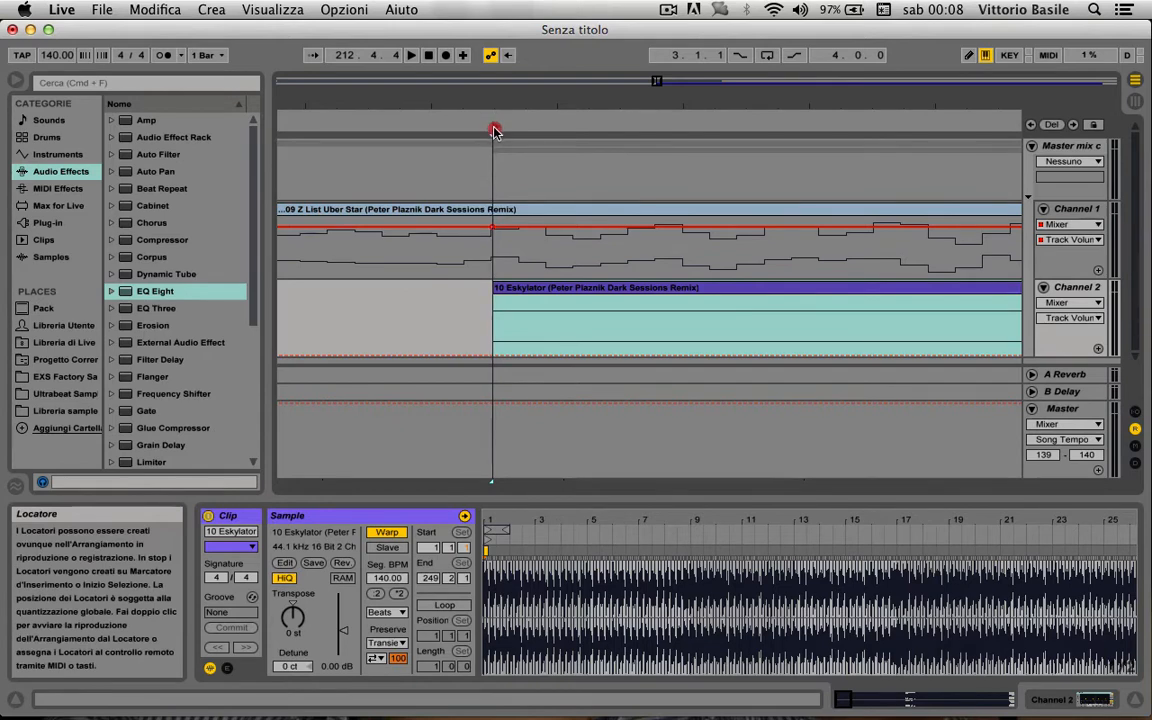
left_click(492, 128)
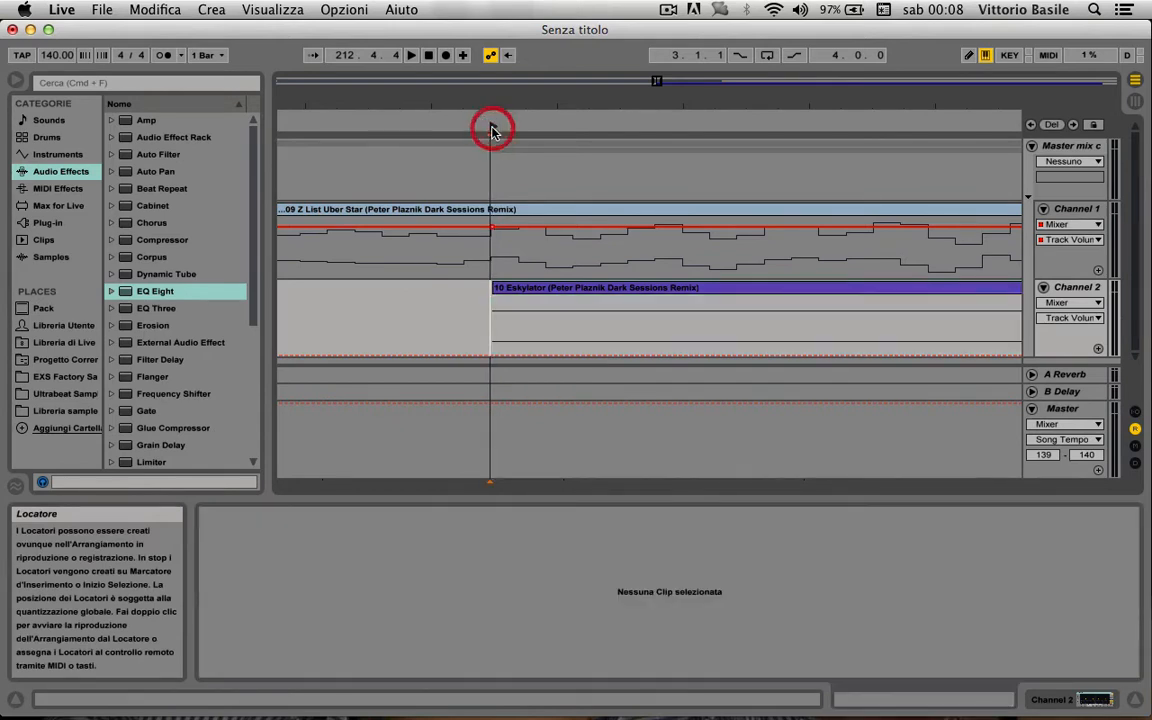
left_click_drag(496, 106, 548, 295)
left_click(490, 305)
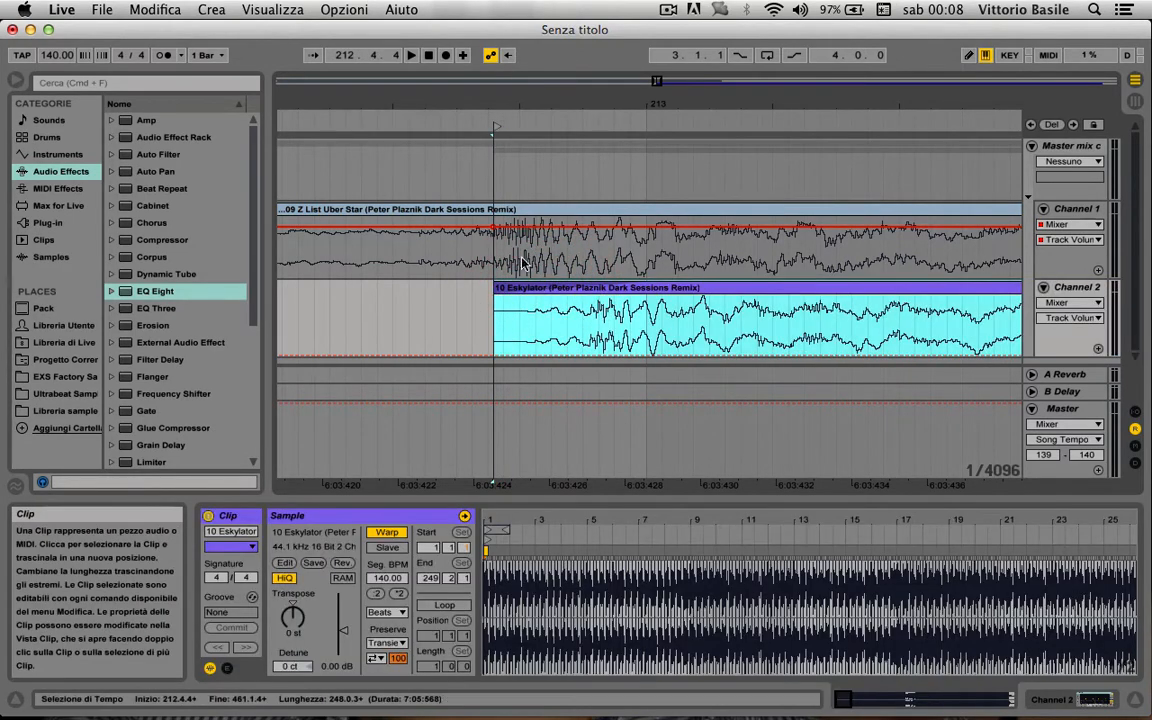
- Add a track volume breakpoint at -inf dB on Channel 2 at the locator where the 10 Eskylator clip starts
left_click_drag(495, 101, 497, 140)
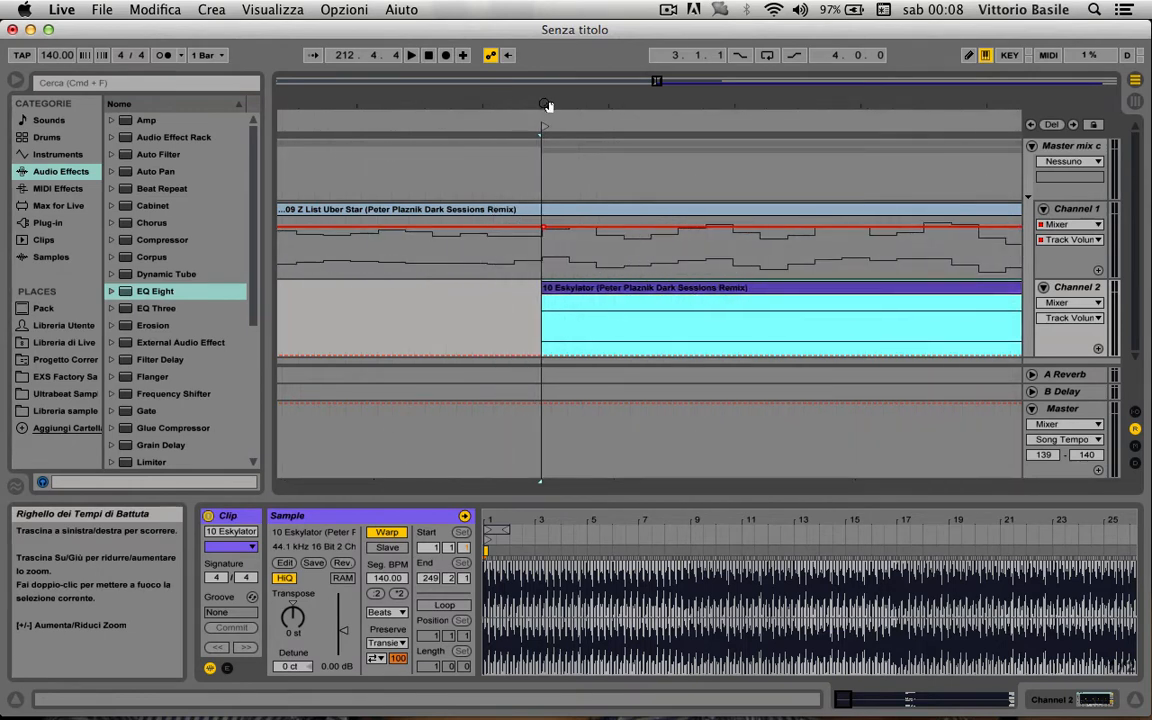
left_click(542, 228)
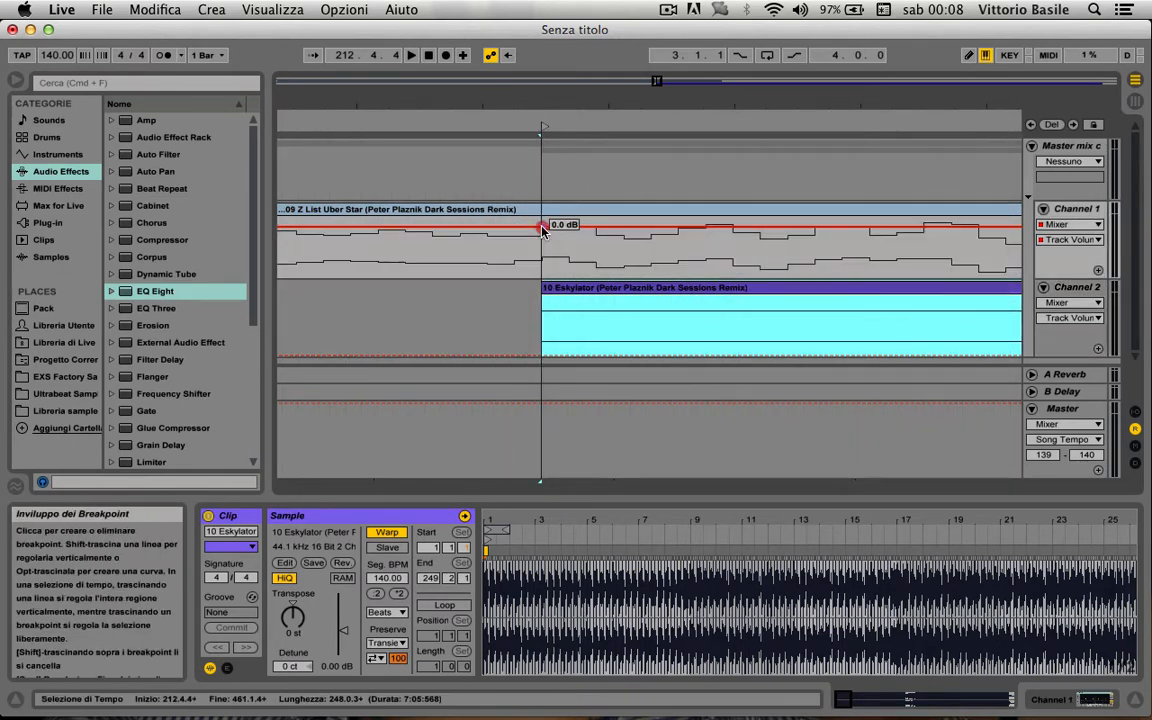
left_click(541, 360)
left_click(540, 354)
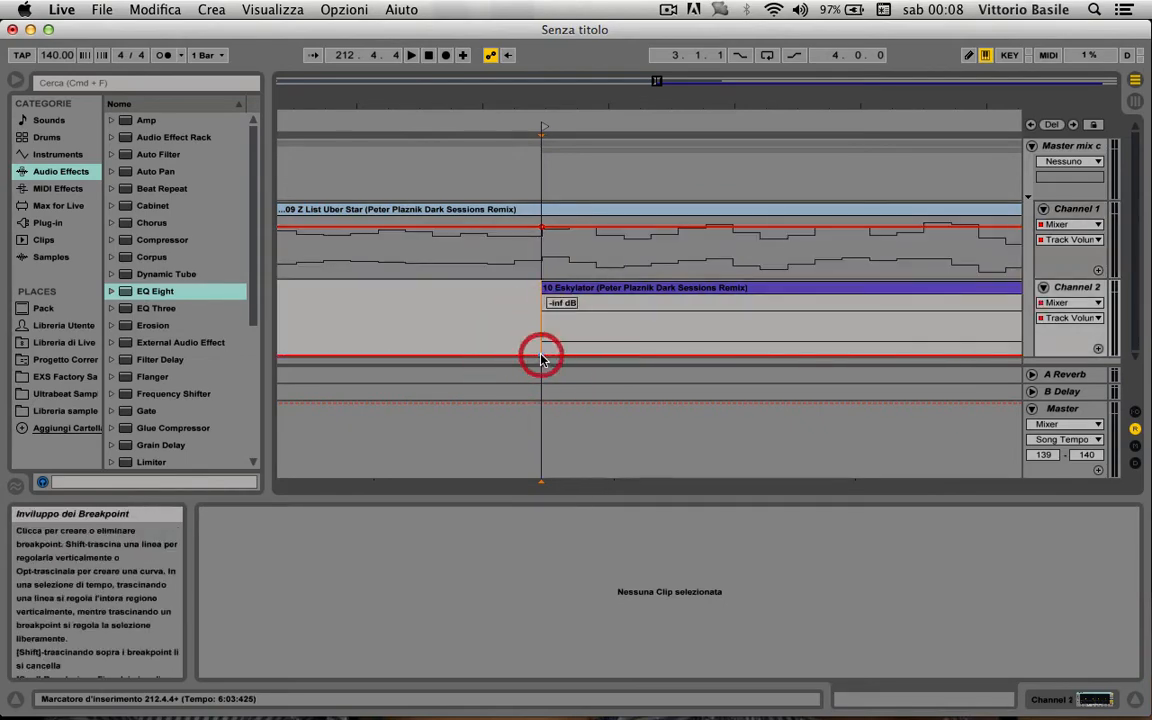
- From the locator to about bar 215, fade Channel 1's volume down to -7.3 dB and Channel 2's volume up
mouse_move(556, 104)
left_mouse_down()
mouse_move(556, 160)
mouse_move(556, 92)
mouse_move(556, 102)
left_mouse_up()
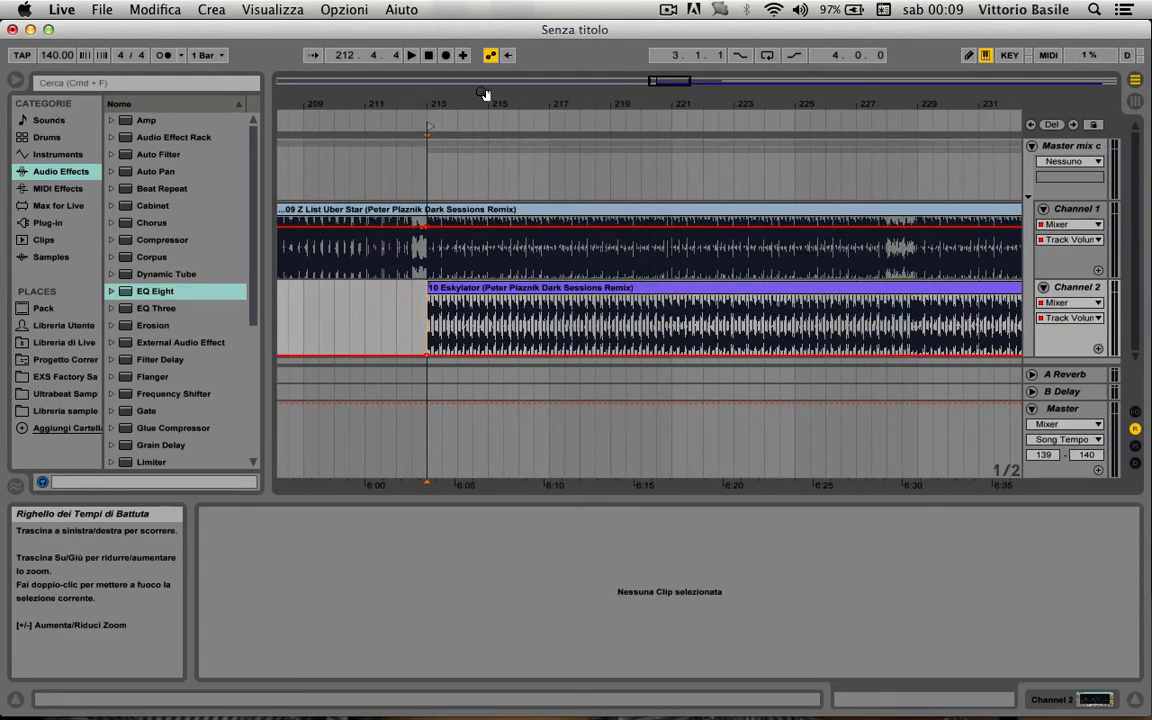
left_click(668, 9)
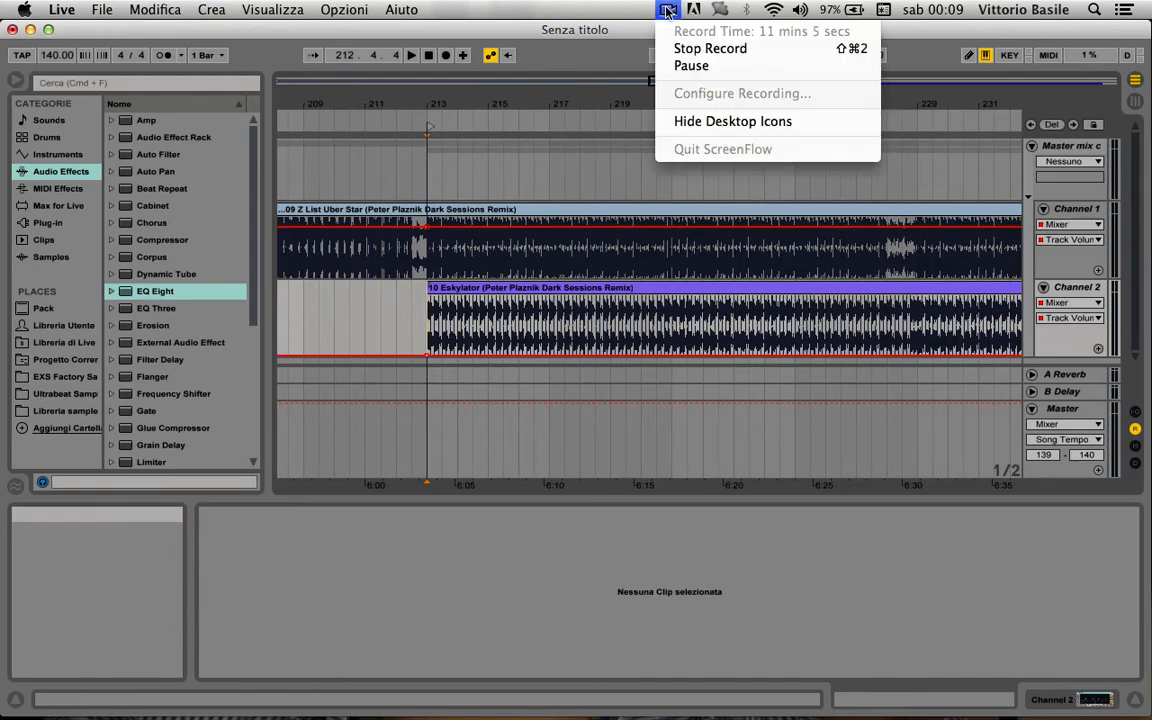
left_click(518, 117)
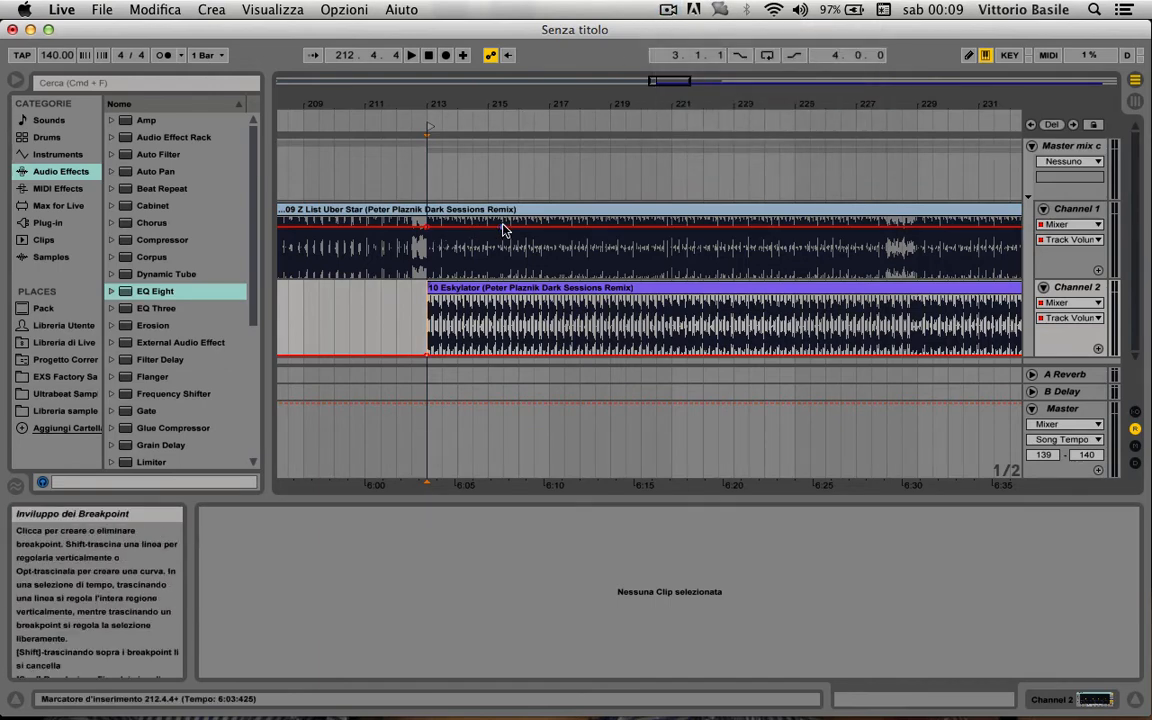
left_click_drag(500, 227, 502, 237)
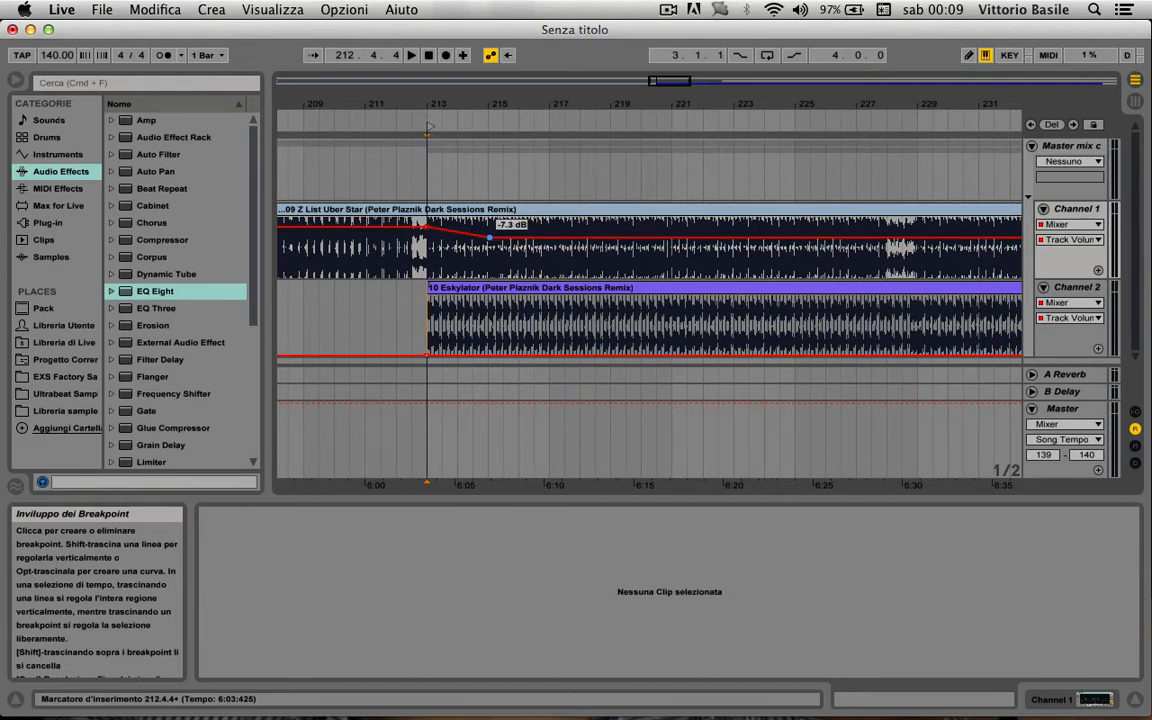
left_click_drag(496, 353, 490, 318)
key("super+z")
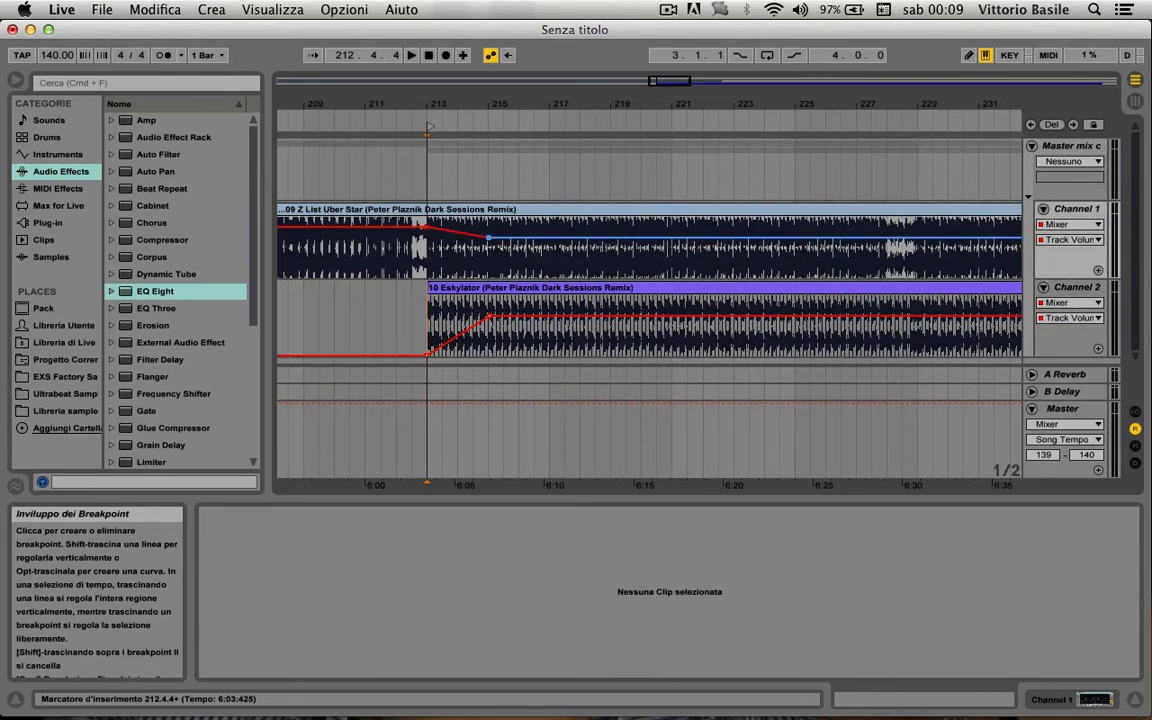
- Shift the end breakpoint of Channel 1's volume fade to about bar 215.4, keeping it at -7.3 dB
left_click(491, 238)
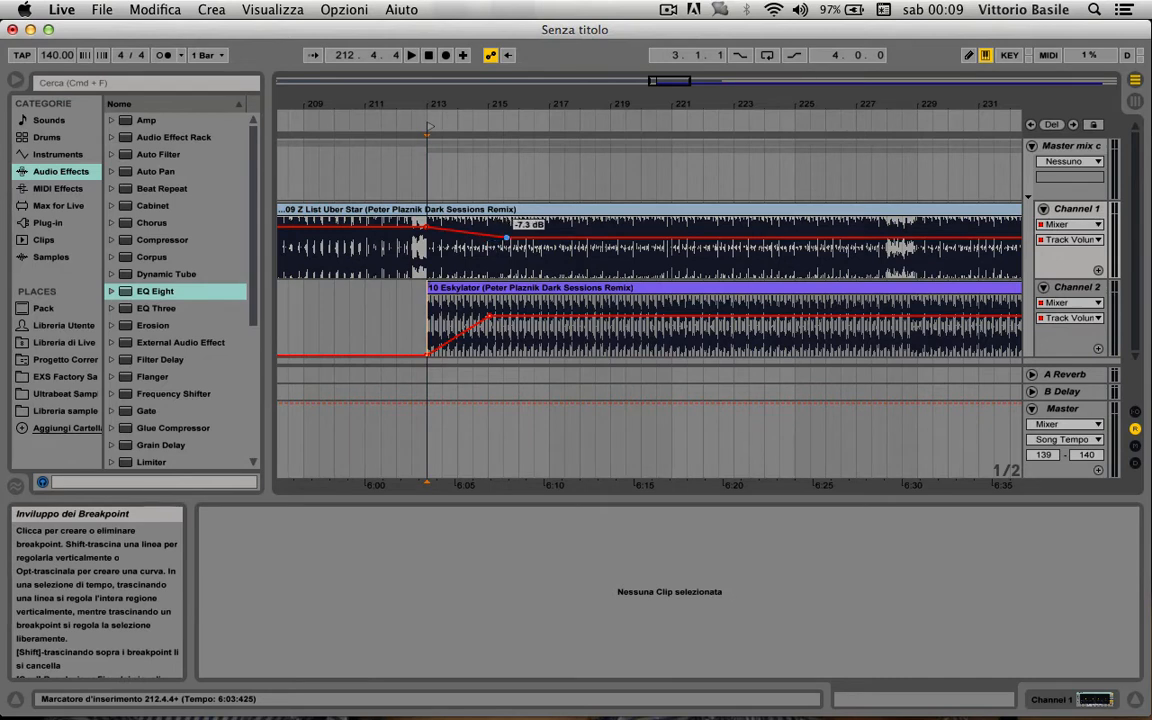
left_click_drag(507, 237, 510, 241)
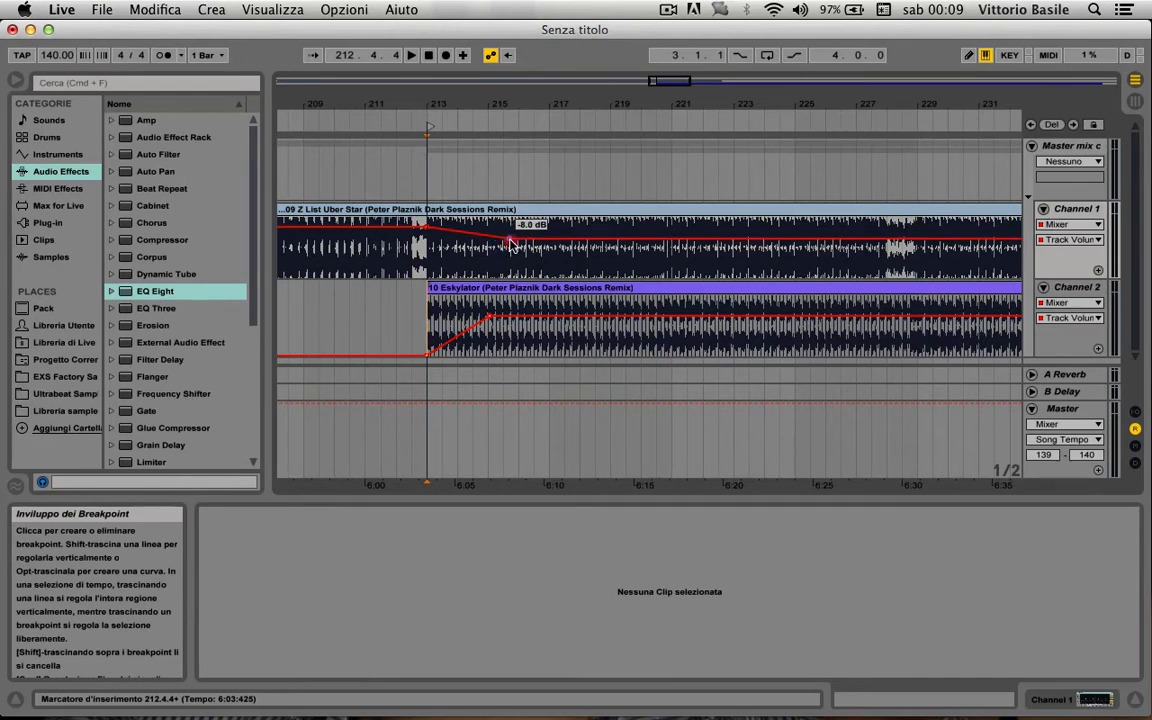
left_click_drag(510, 243, 509, 237)
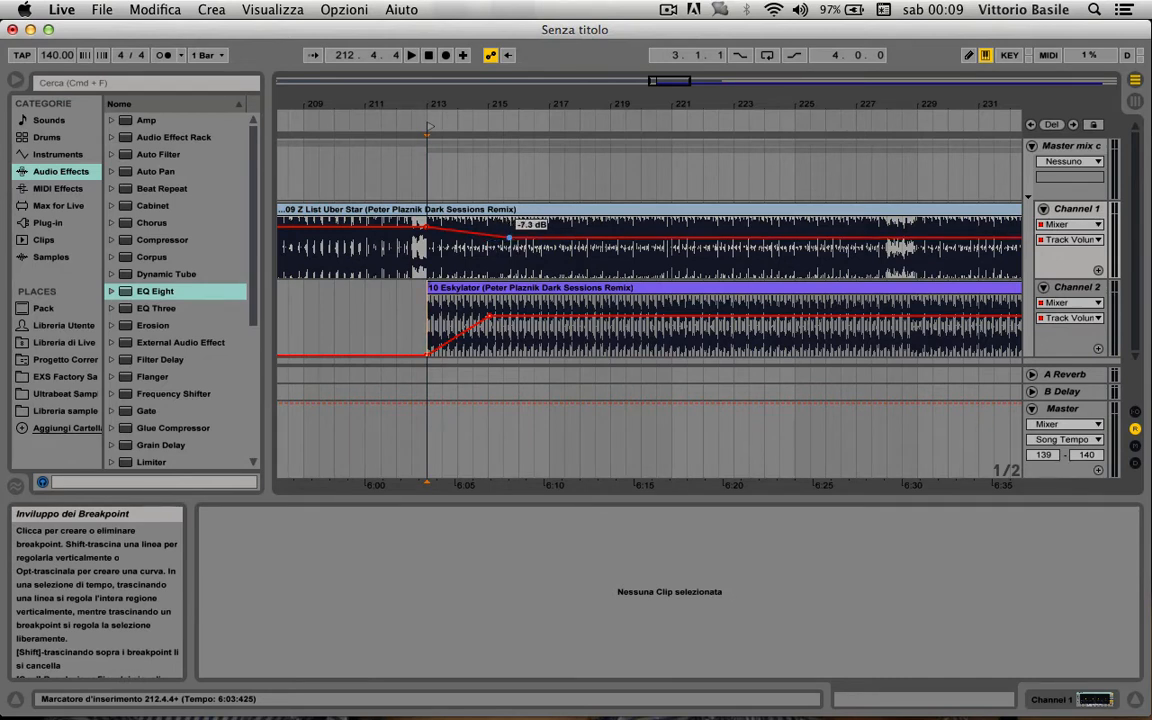
- Raise the end breakpoint of Channel 2's fade-in and shift it to about bar 215.2, and undo the curving of the fades
left_click(493, 317)
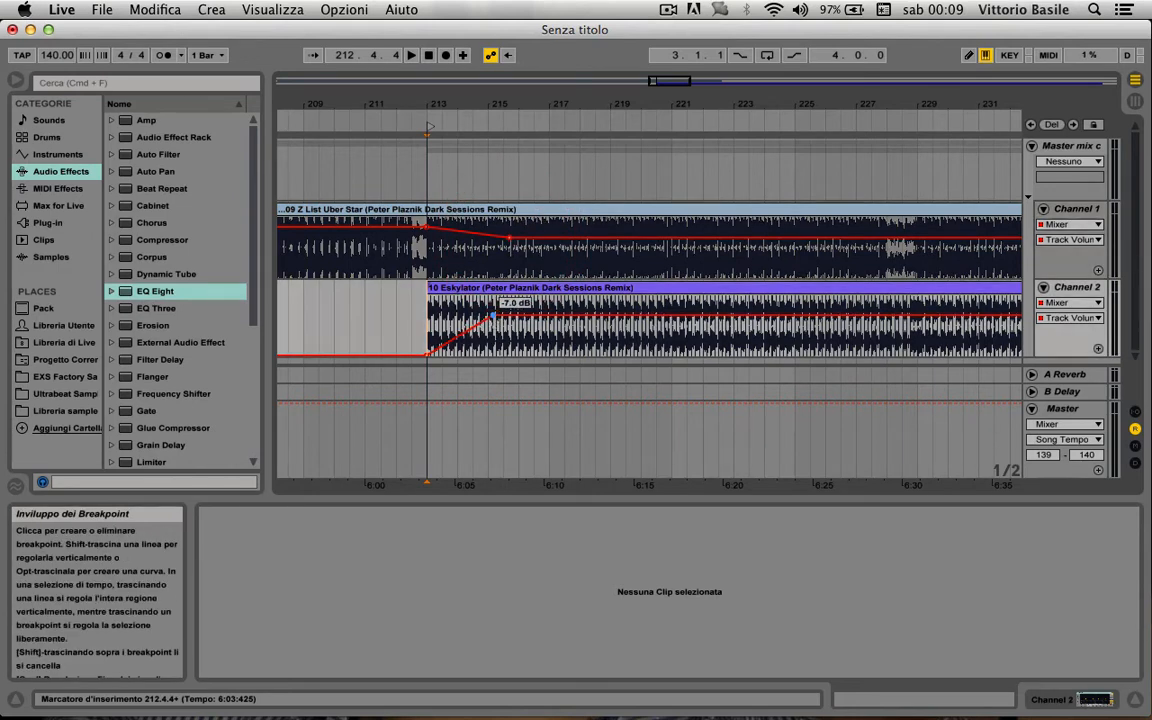
left_click_drag(493, 317, 498, 311)
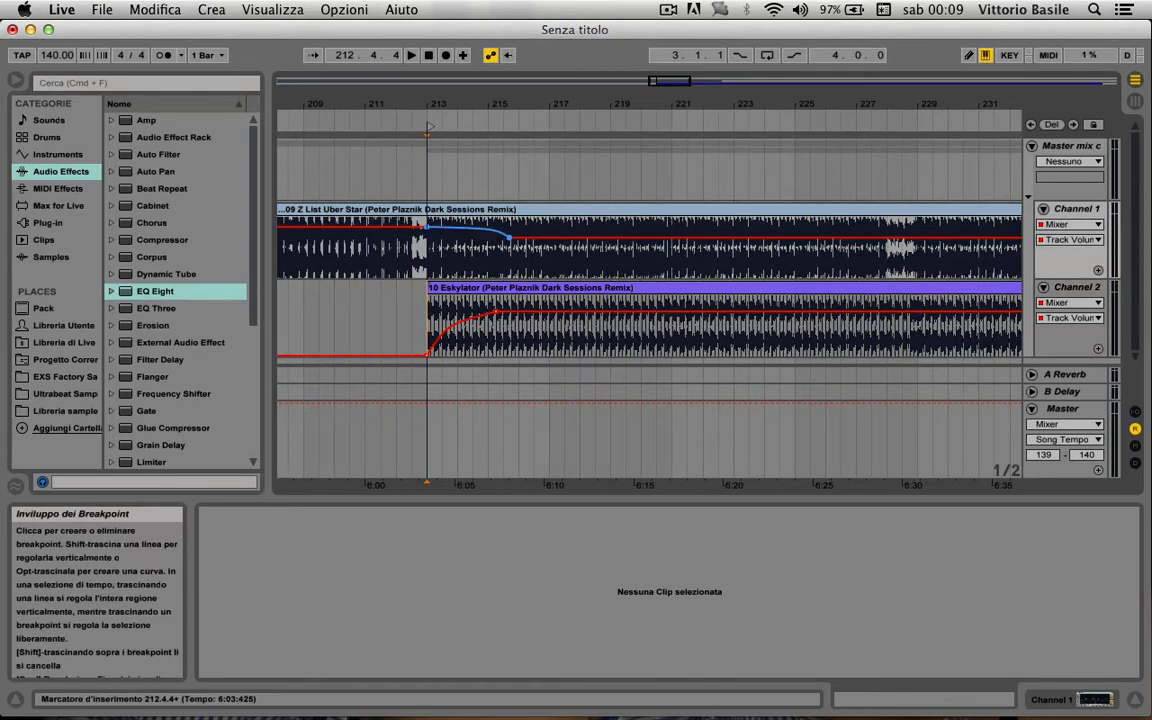
key("super+z")
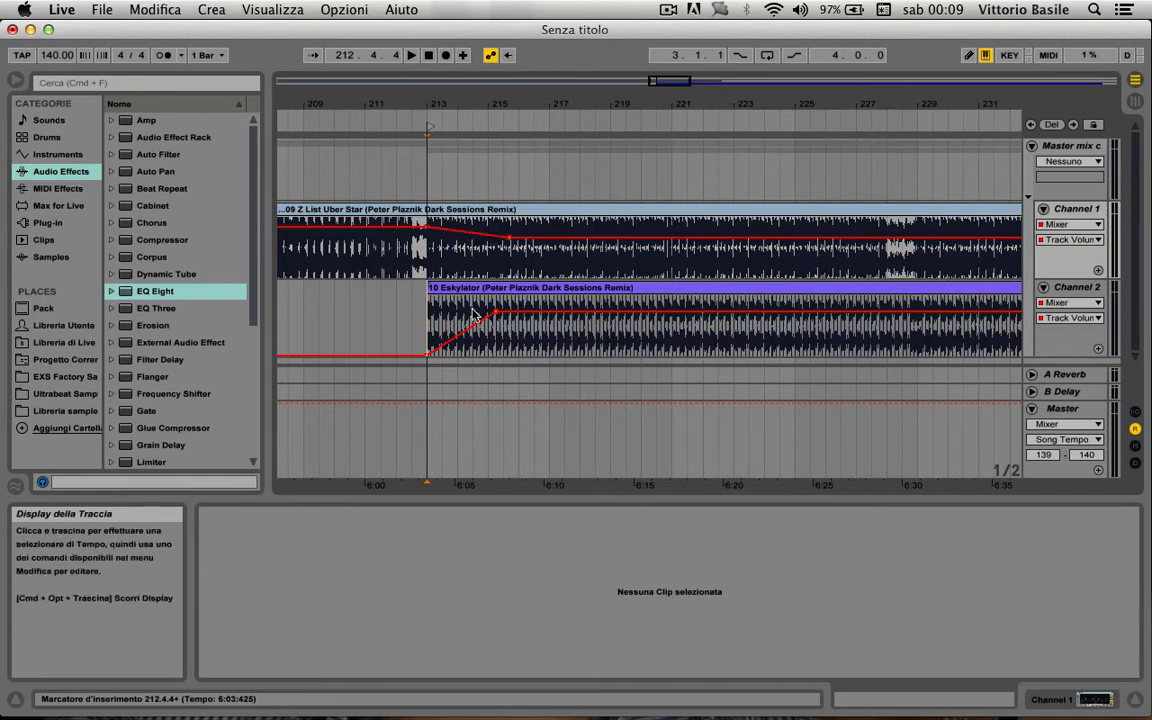
- Audition the transition from before the locator, raising Channel 1's fade end to -5.0 dB and slightly lowering Channel 2's fade end
left_click_drag(475, 108, 508, 328)
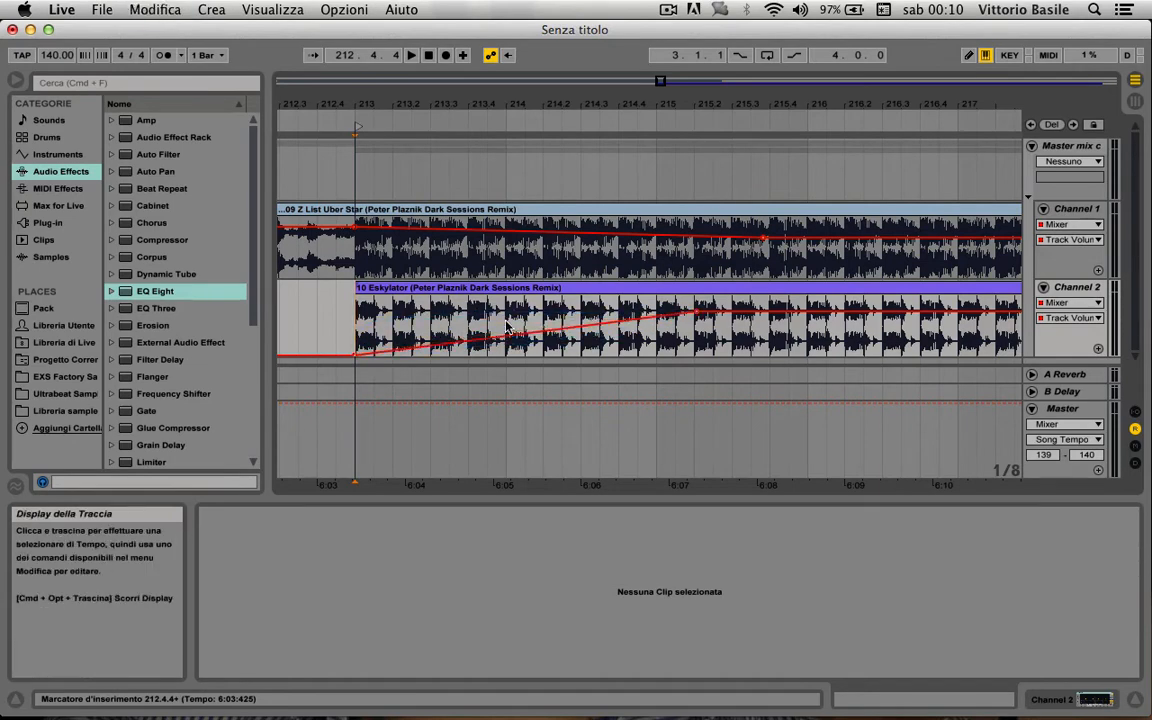
left_click_drag(536, 110, 479, 119)
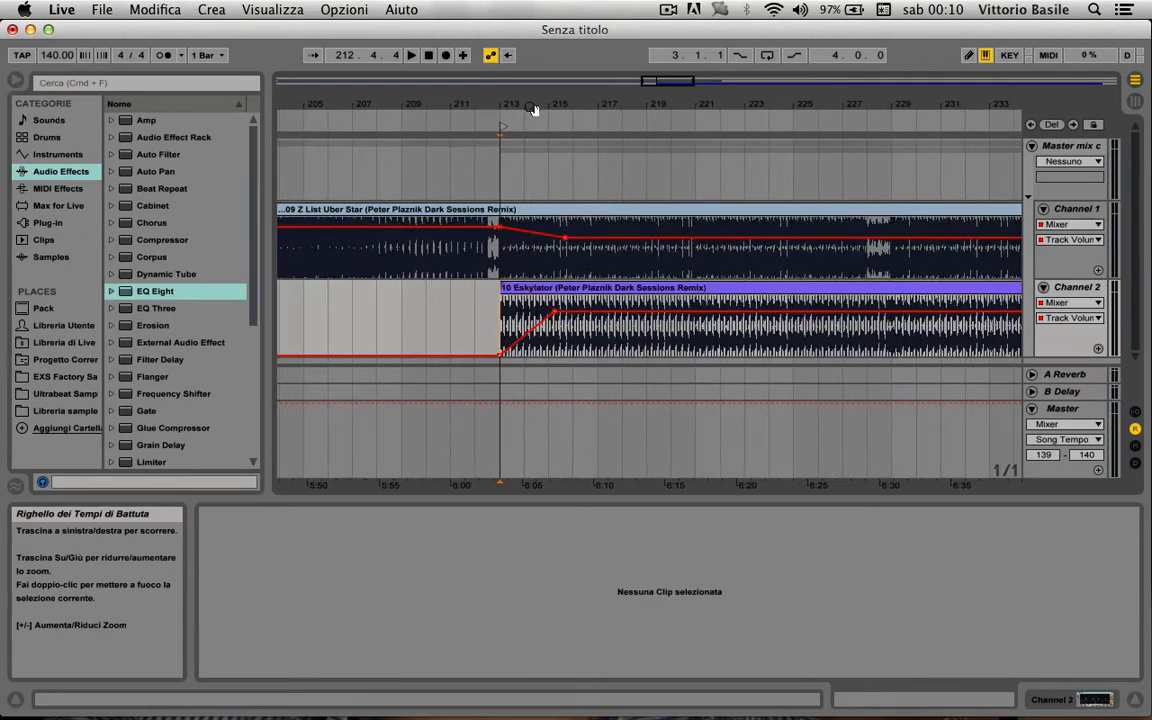
left_click(453, 119)
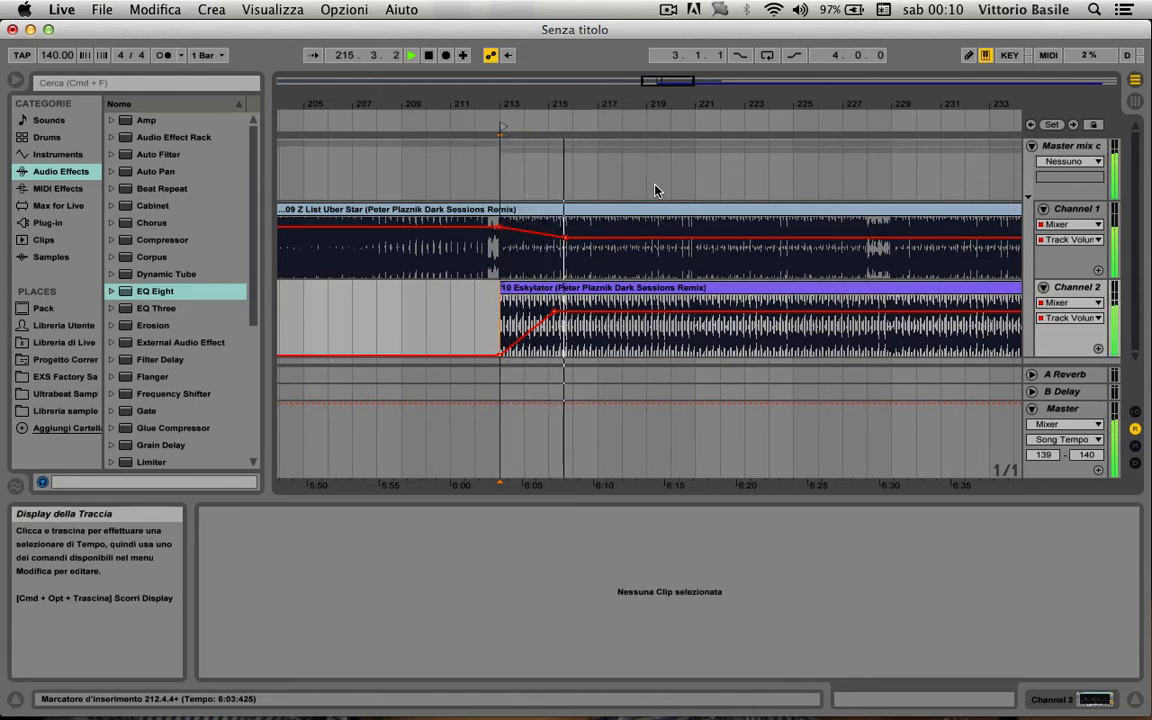
left_click_drag(565, 238, 565, 233)
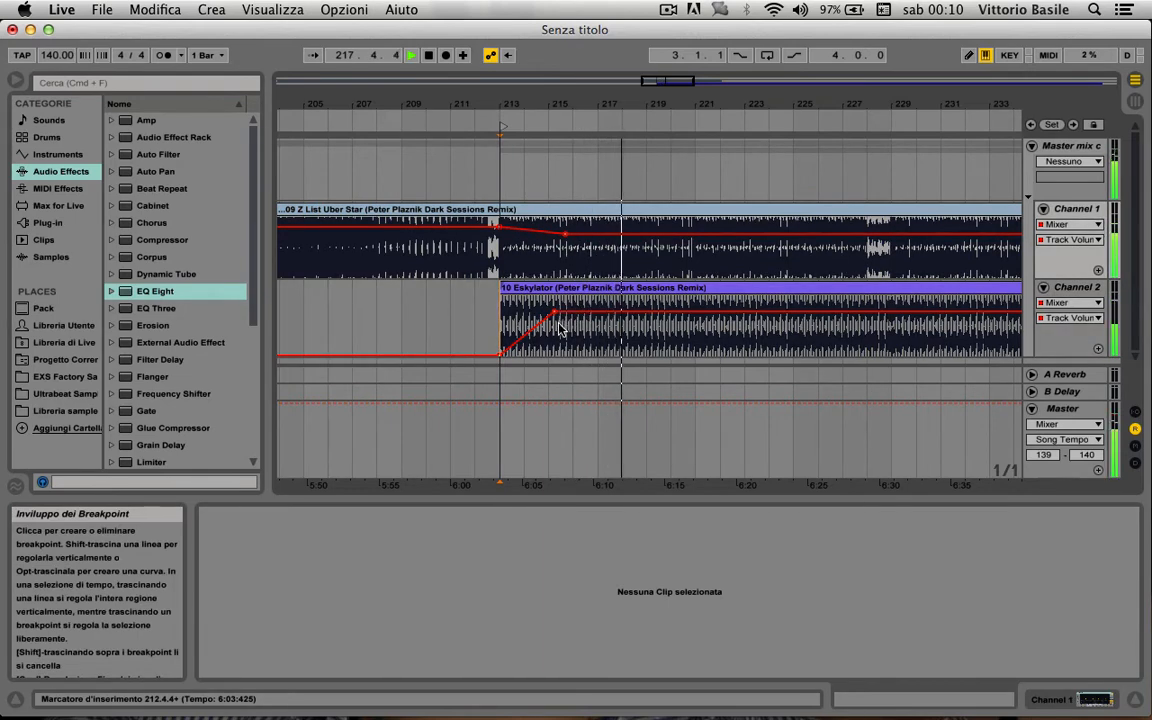
left_click_drag(556, 314, 556, 314)
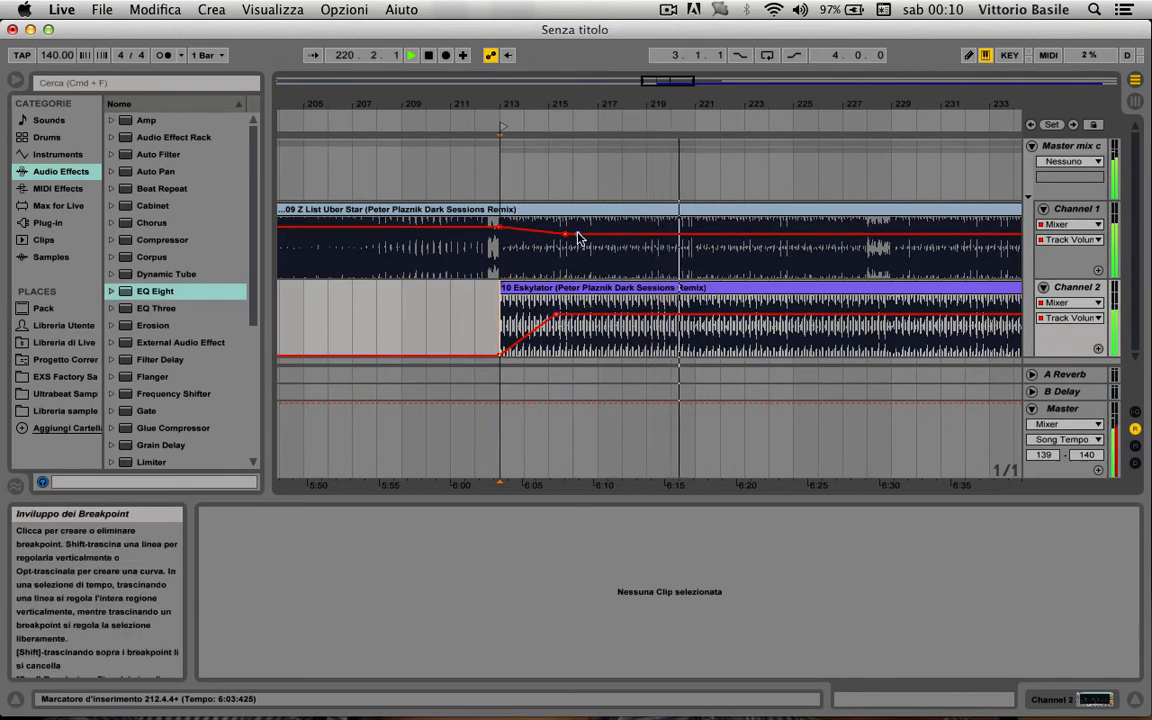
key("space")
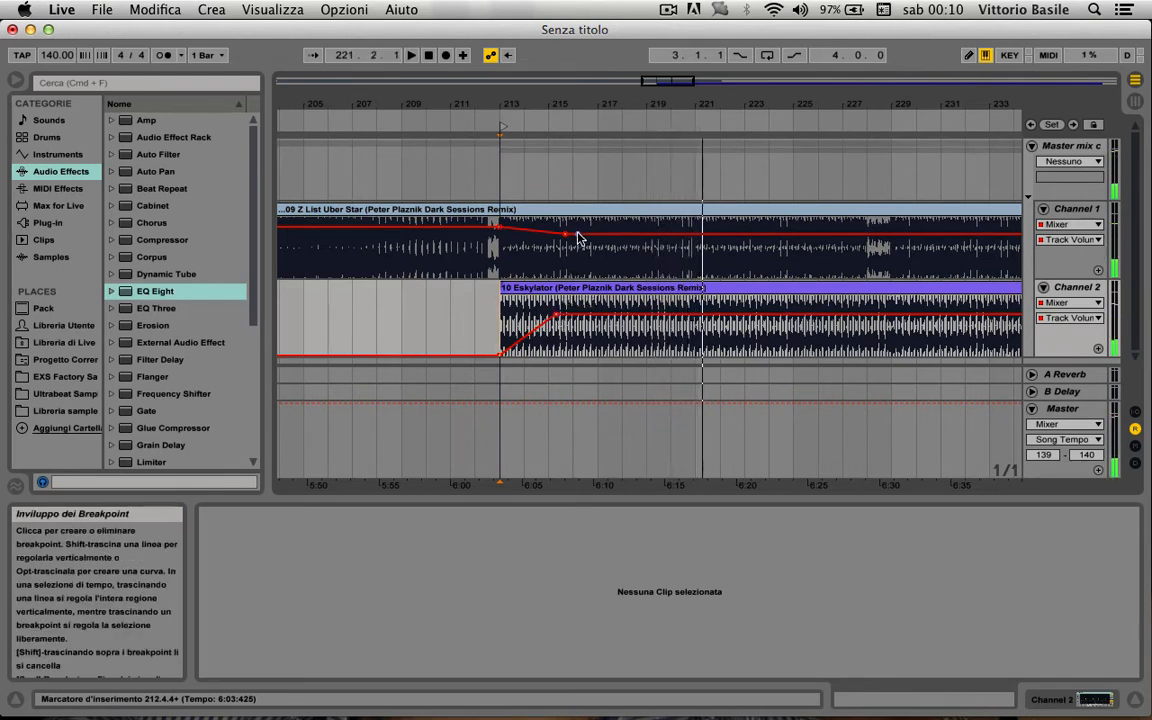
mouse_move(566, 235)
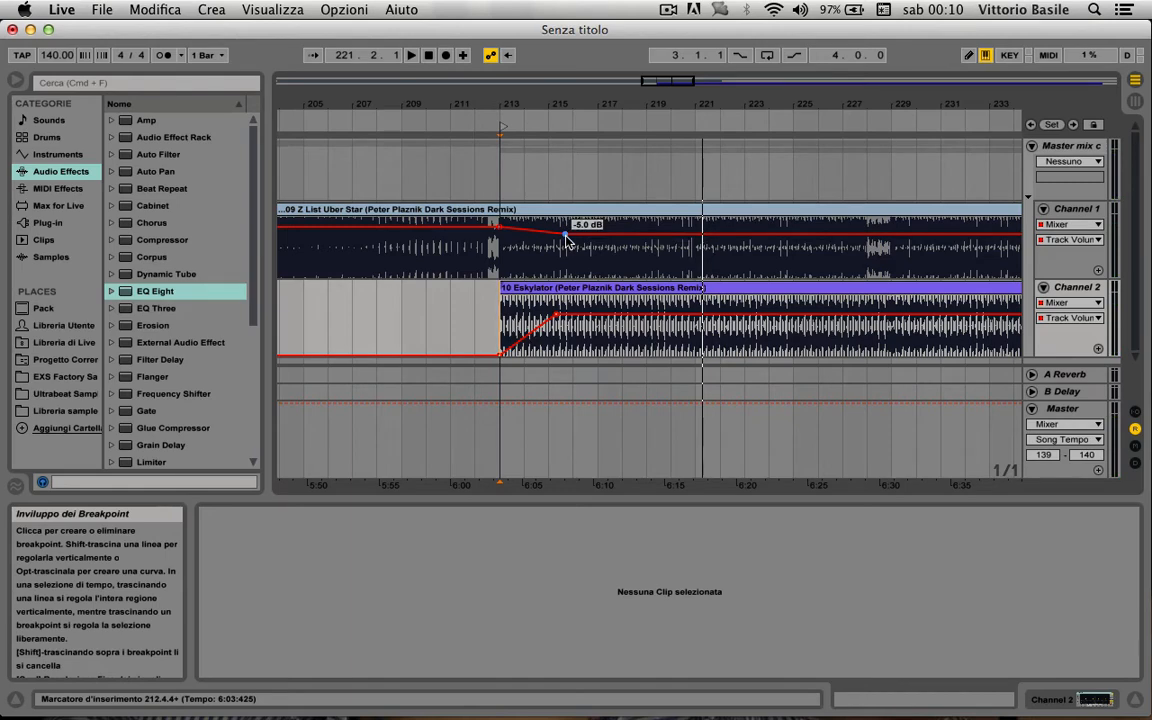
- Remove the end breakpoints of both channels' volume fades, start Channel 2 at -19.0 dB at the locator, and inspect both songs' clip settings
left_click(566, 236)
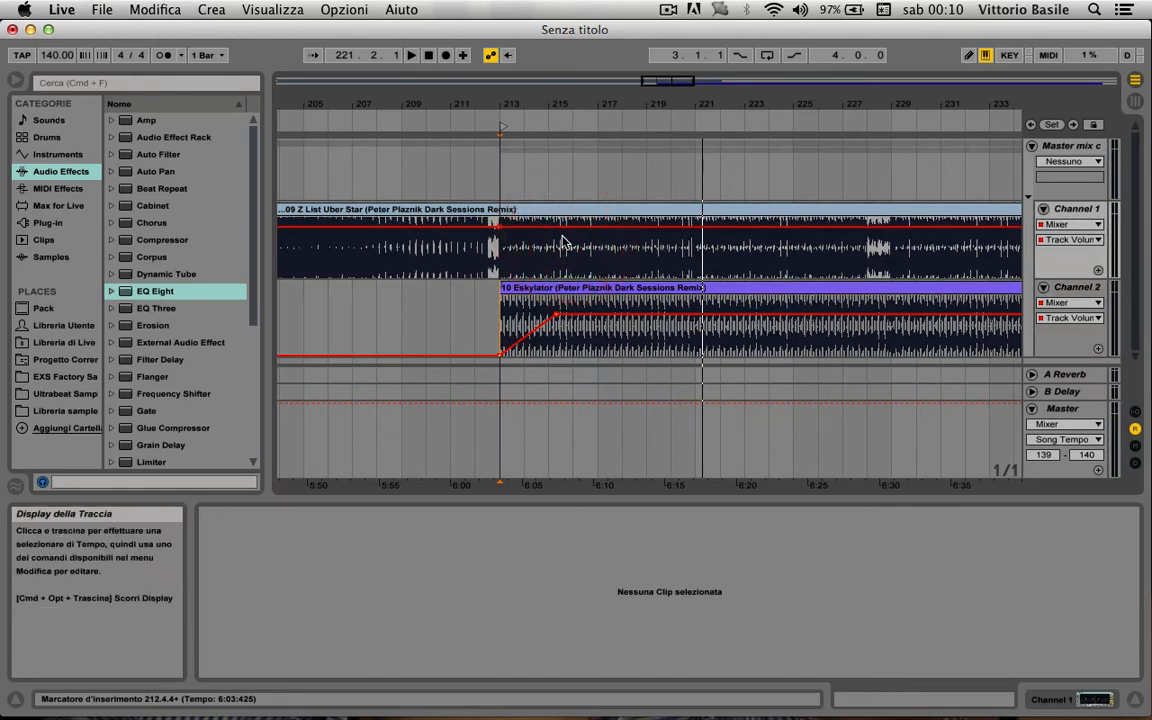
left_click(556, 317)
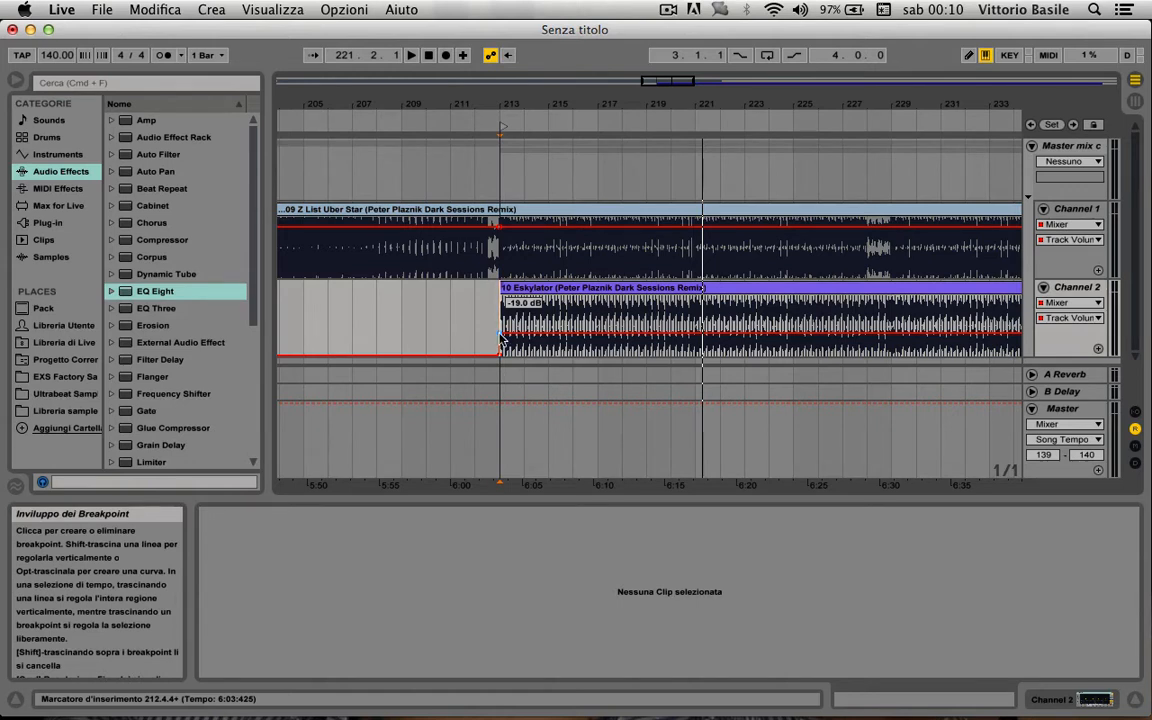
left_click(473, 214)
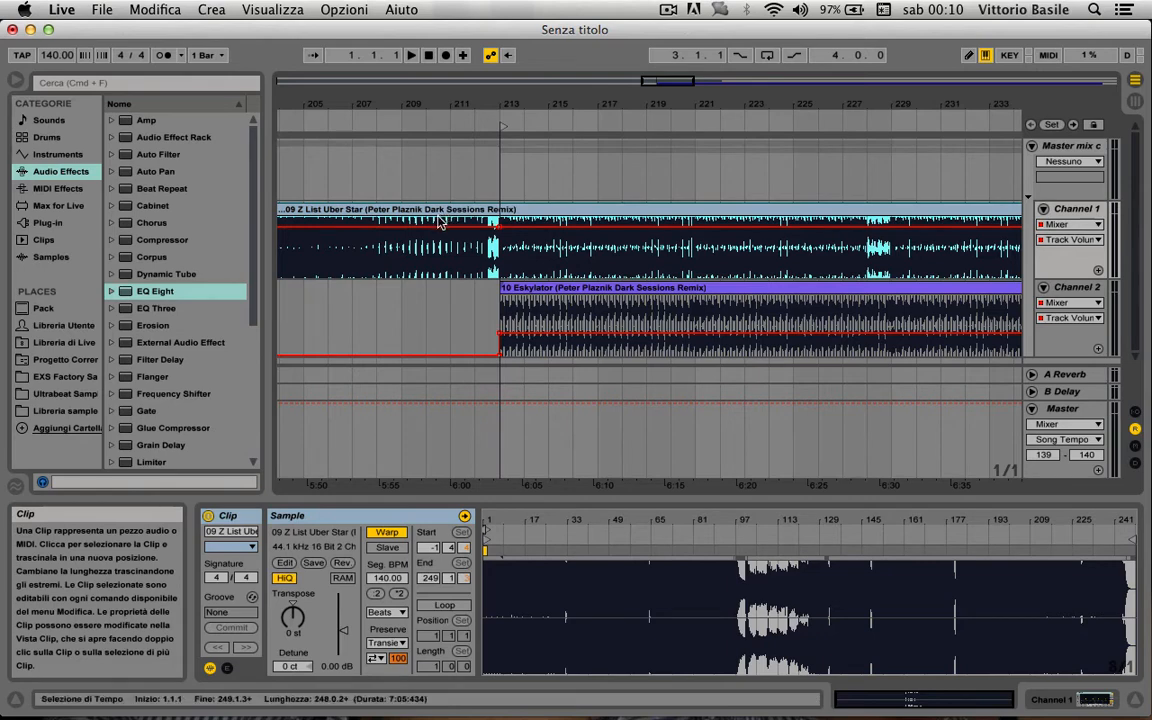
left_click(541, 289)
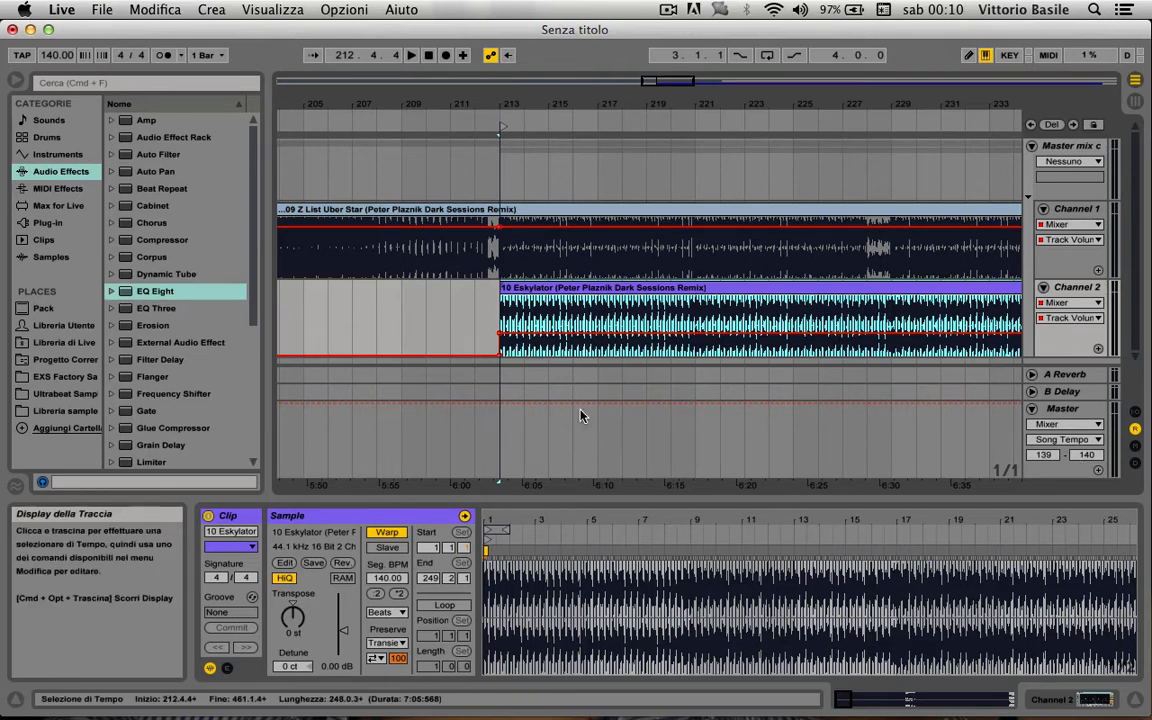
- Try a Song Tempo ramp on the Master from the locator down to 139 BPM near bar 233, and remove its breakpoints
left_click(501, 403)
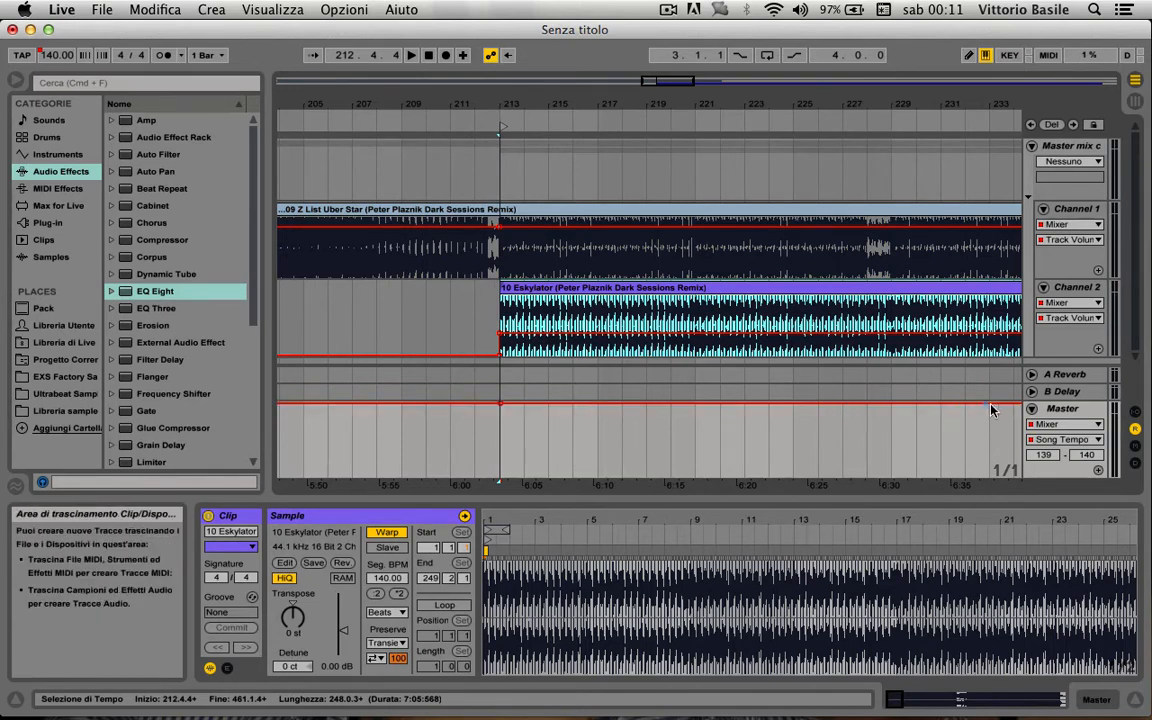
left_click_drag(997, 405, 998, 473)
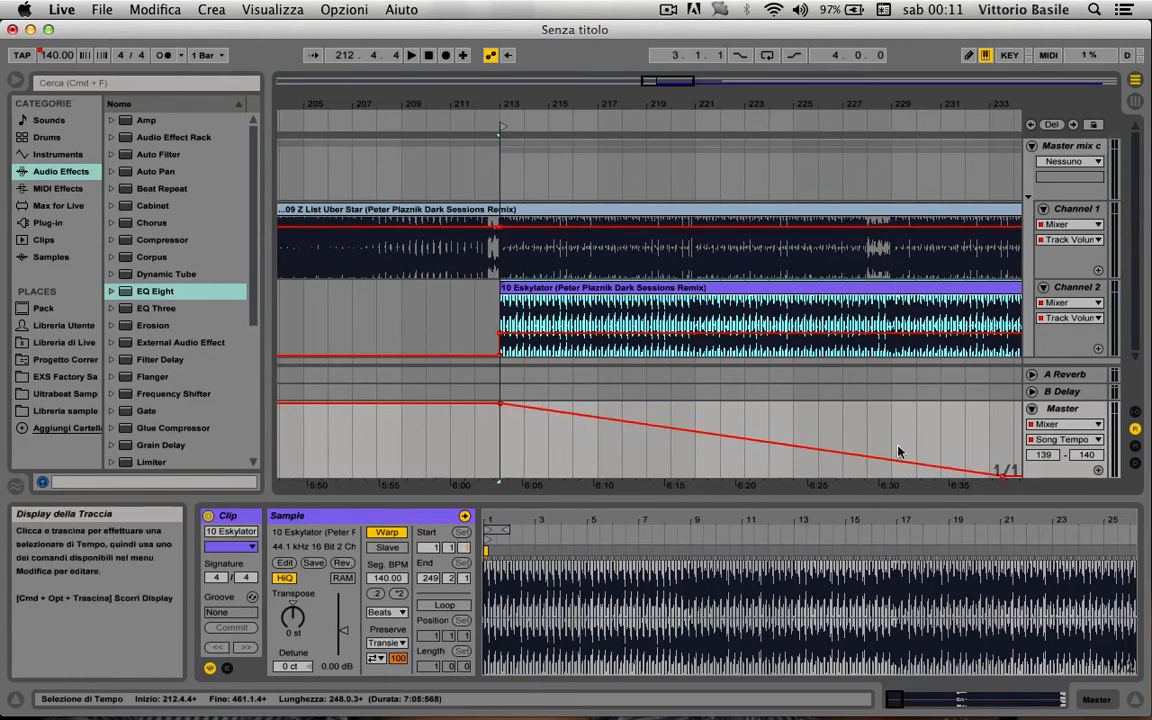
left_click(1007, 477)
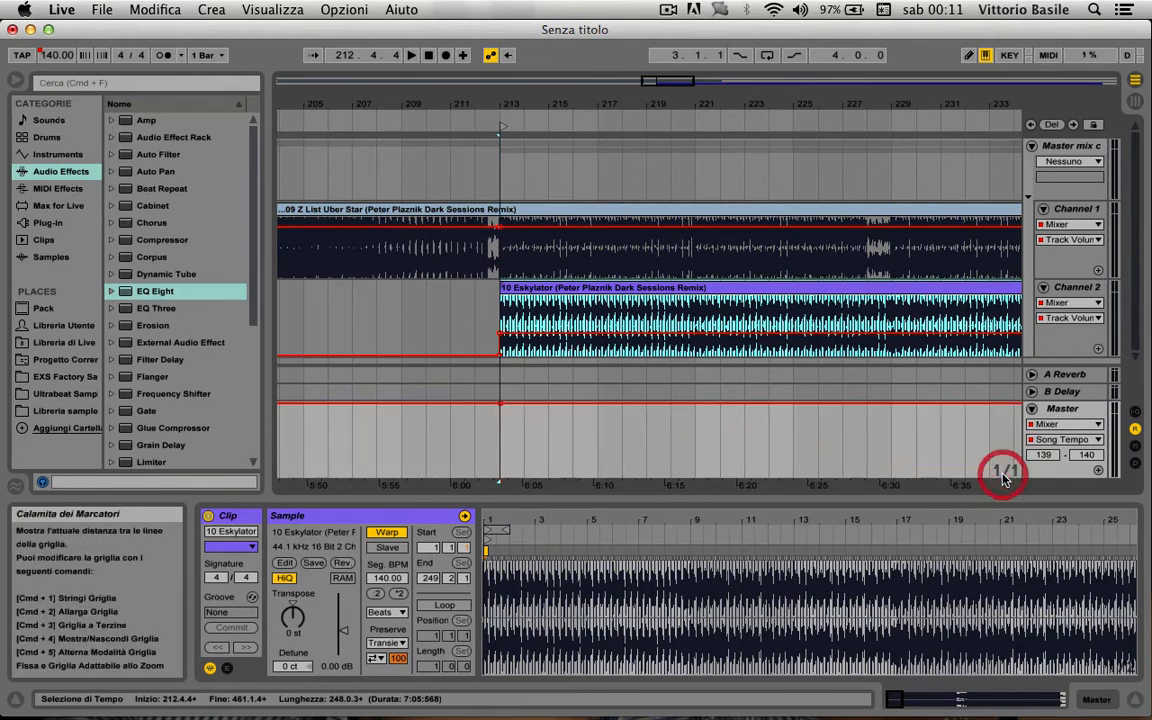
left_click(498, 404)
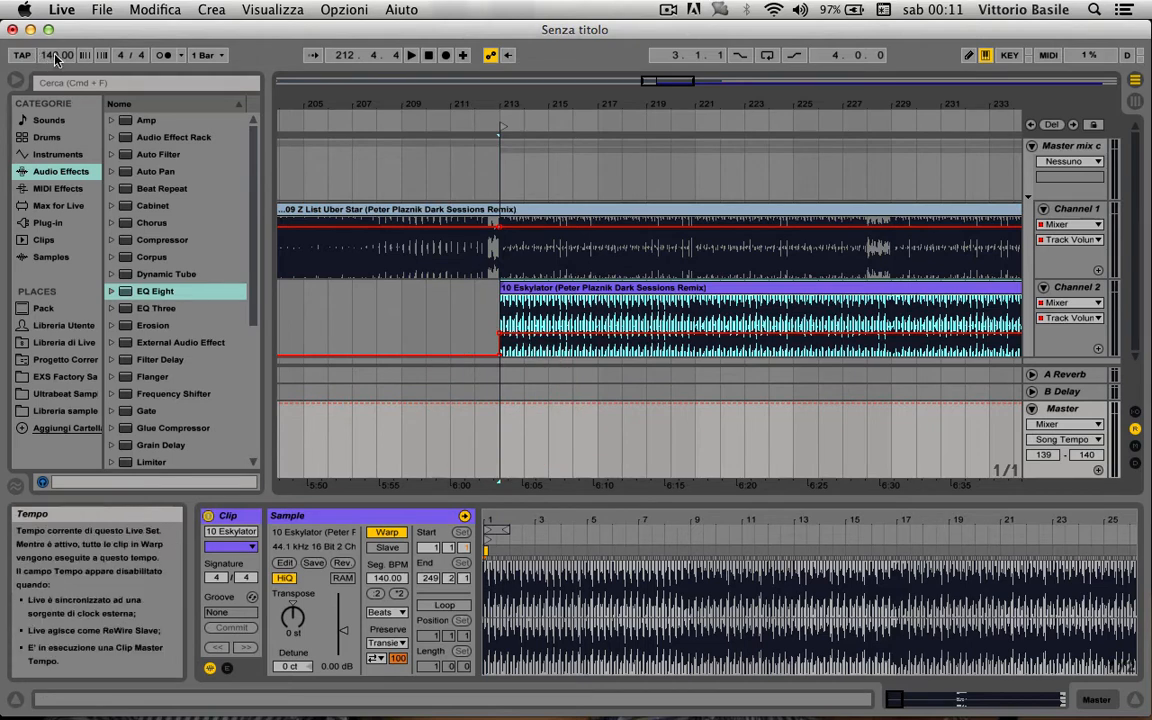
left_click(508, 328)
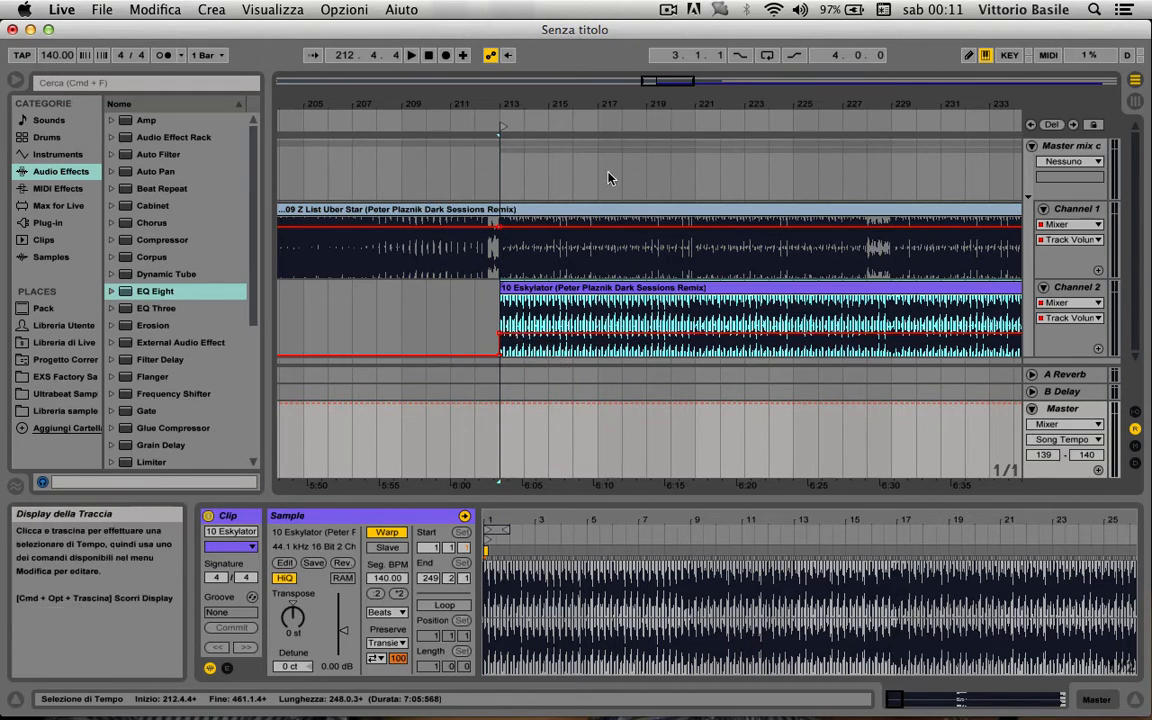
scroll(720, 260, "right", 3)
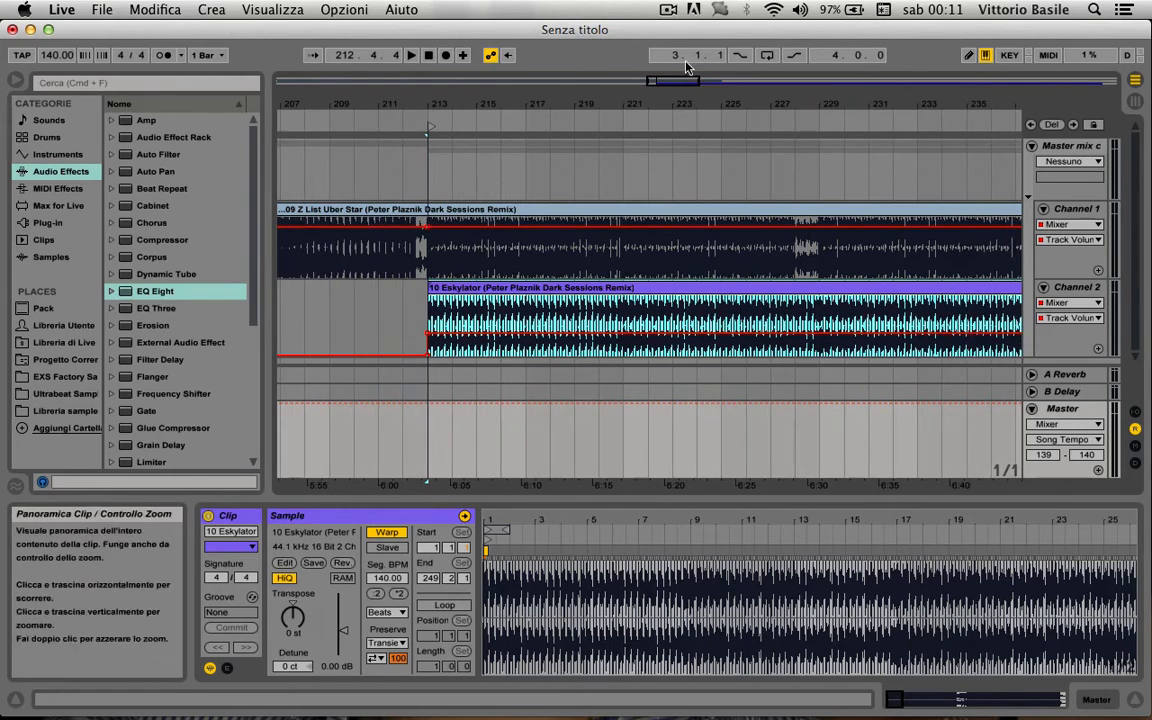
left_click(668, 11)
left_click(668, 11)
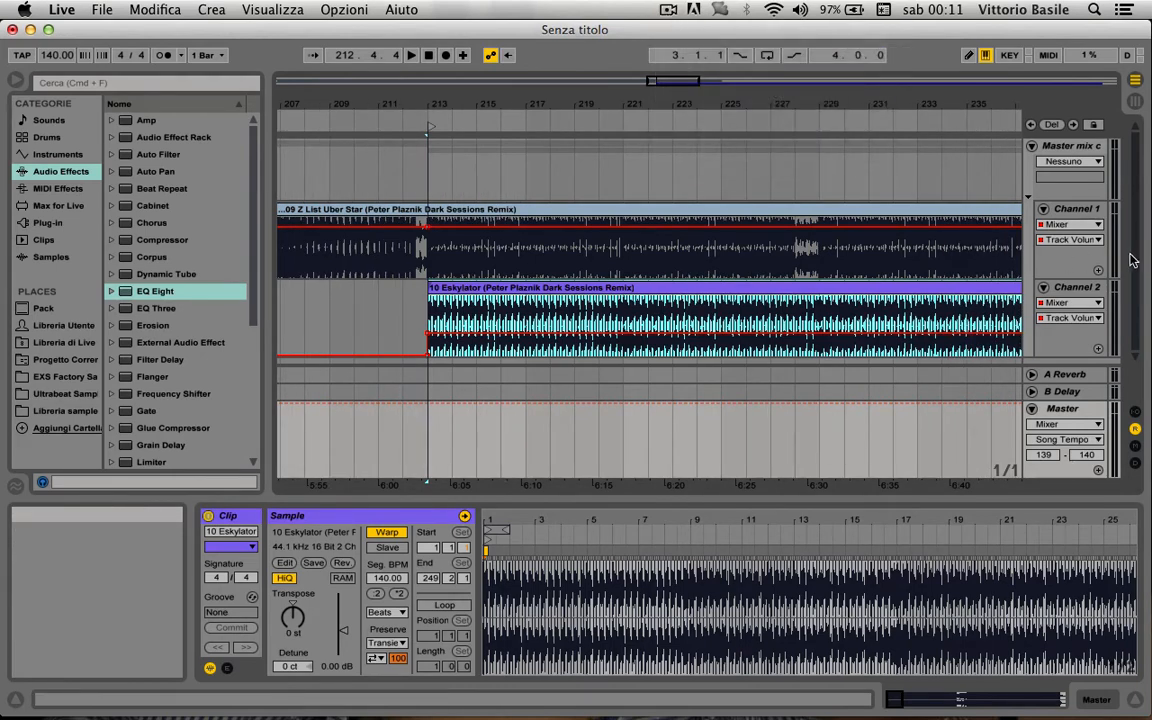
- Automate the Device On parameter of Channel 1's EQ Eight, switching it on at the bar 213 locator and off at the clip's end
left_click(1075, 225)
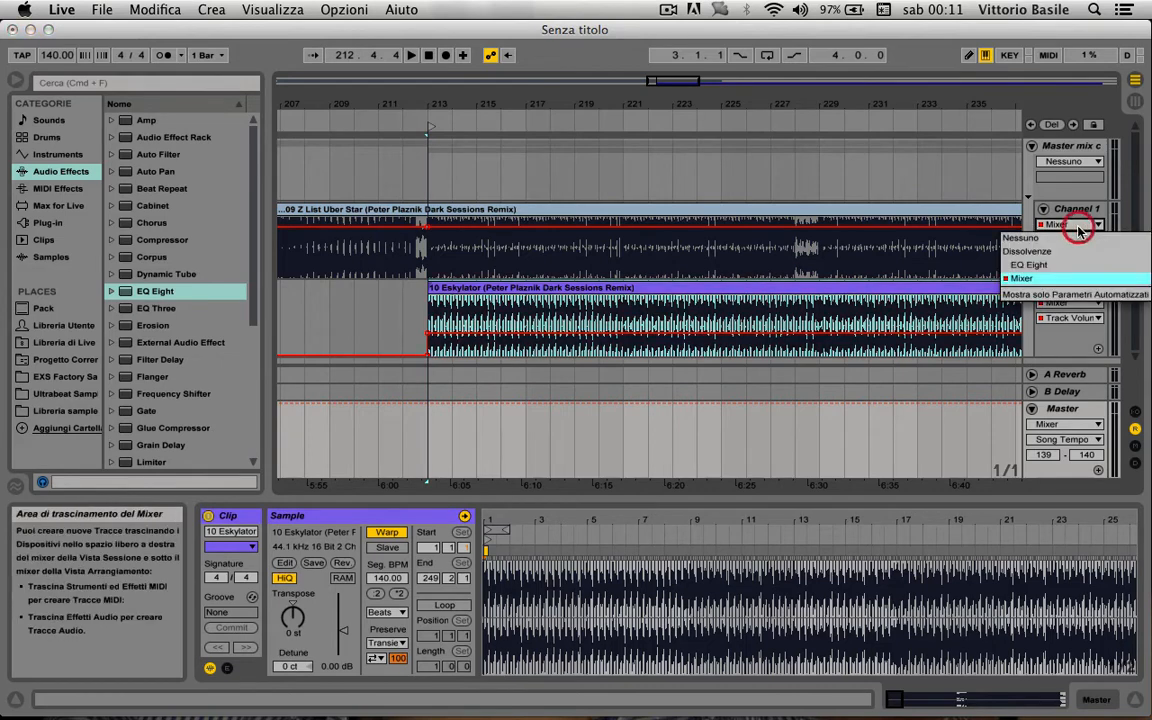
left_click(1075, 225)
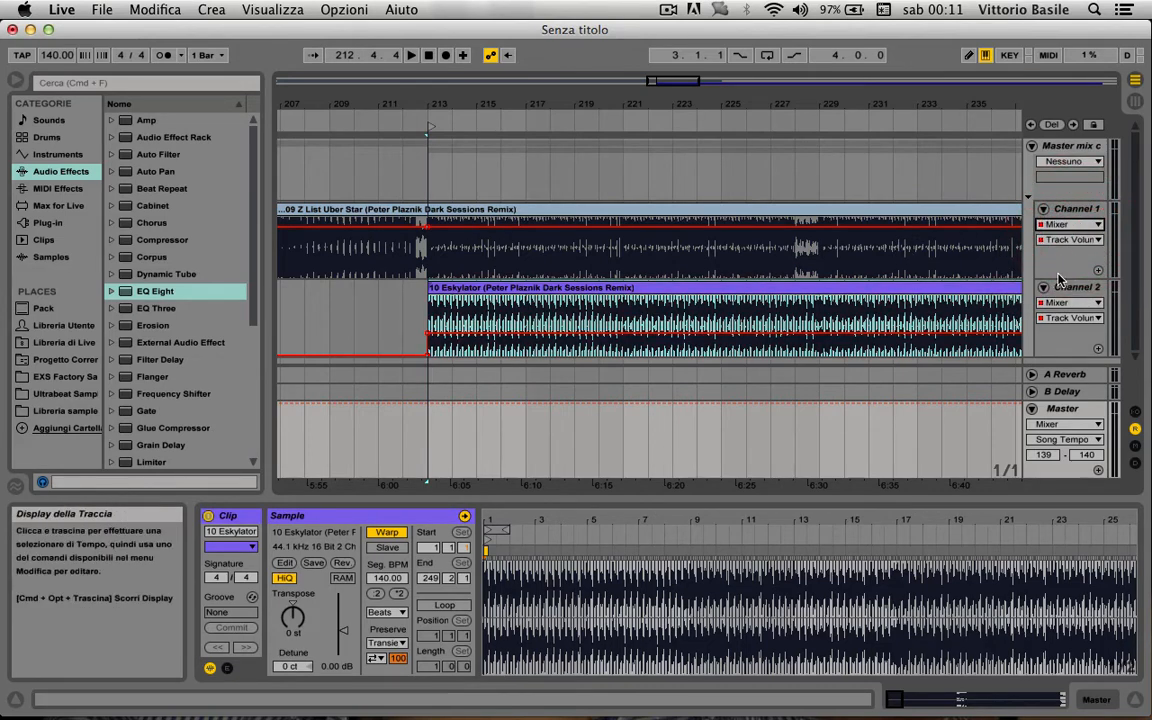
left_click(1068, 224)
left_click(1068, 265)
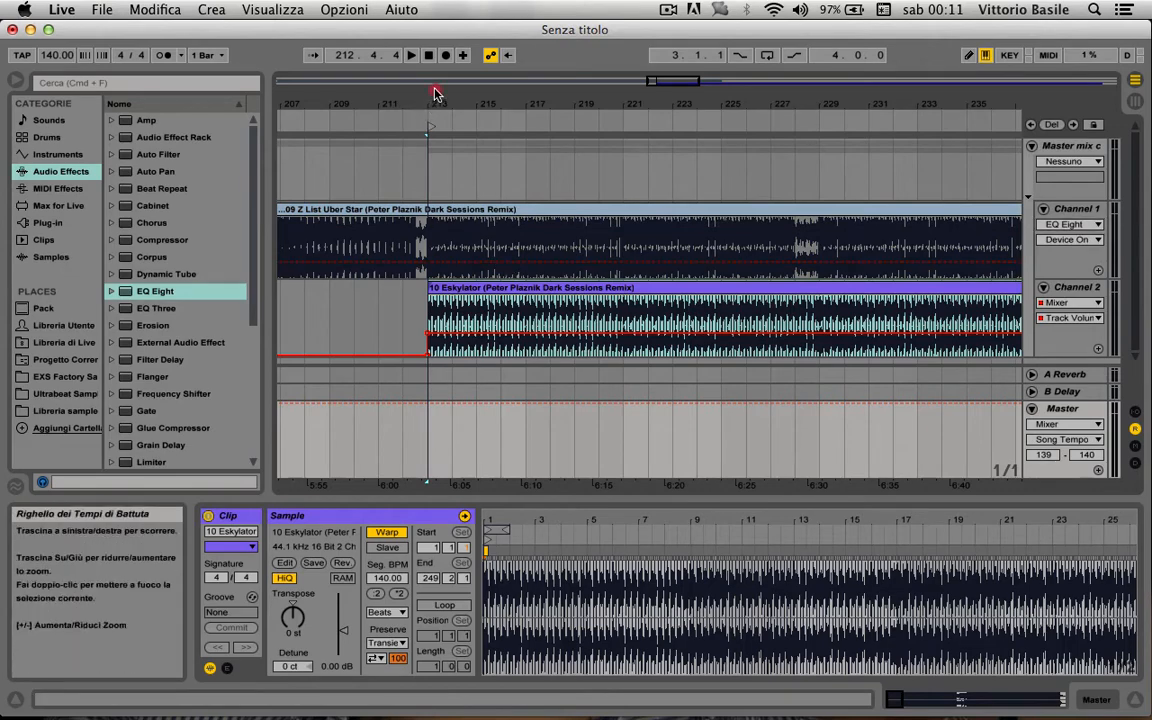
left_click_drag(437, 95, 437, 150)
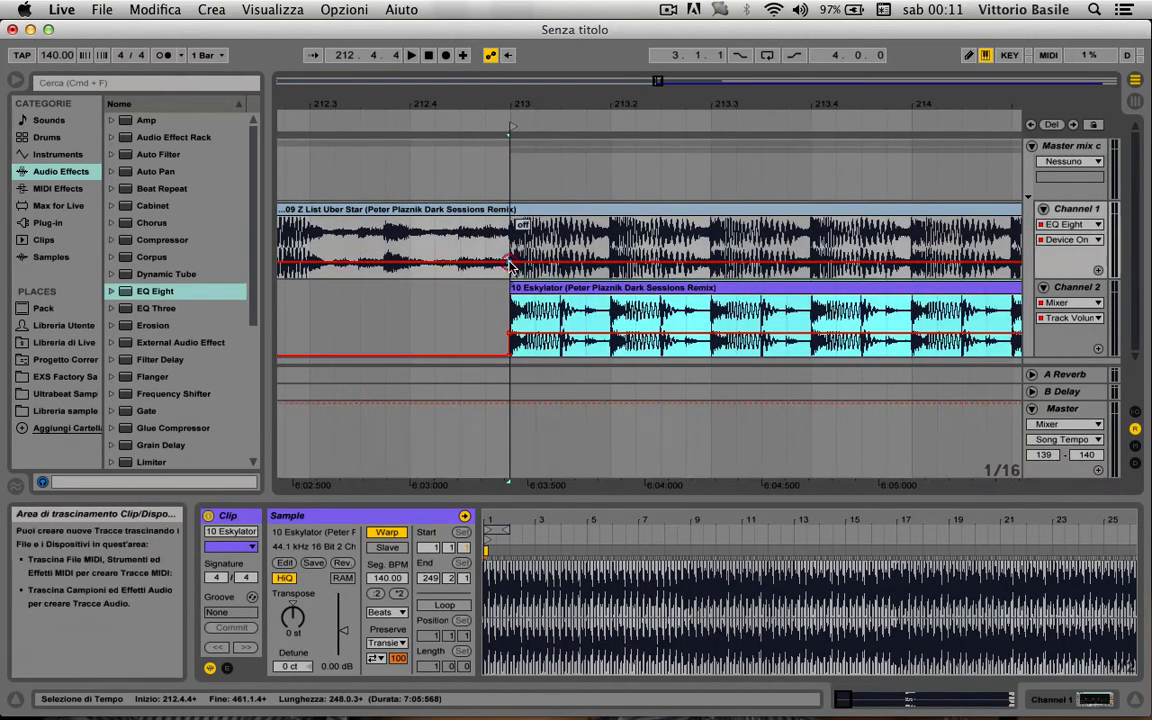
left_click_drag(513, 263, 513, 233)
left_click_drag(527, 110, 408, 55)
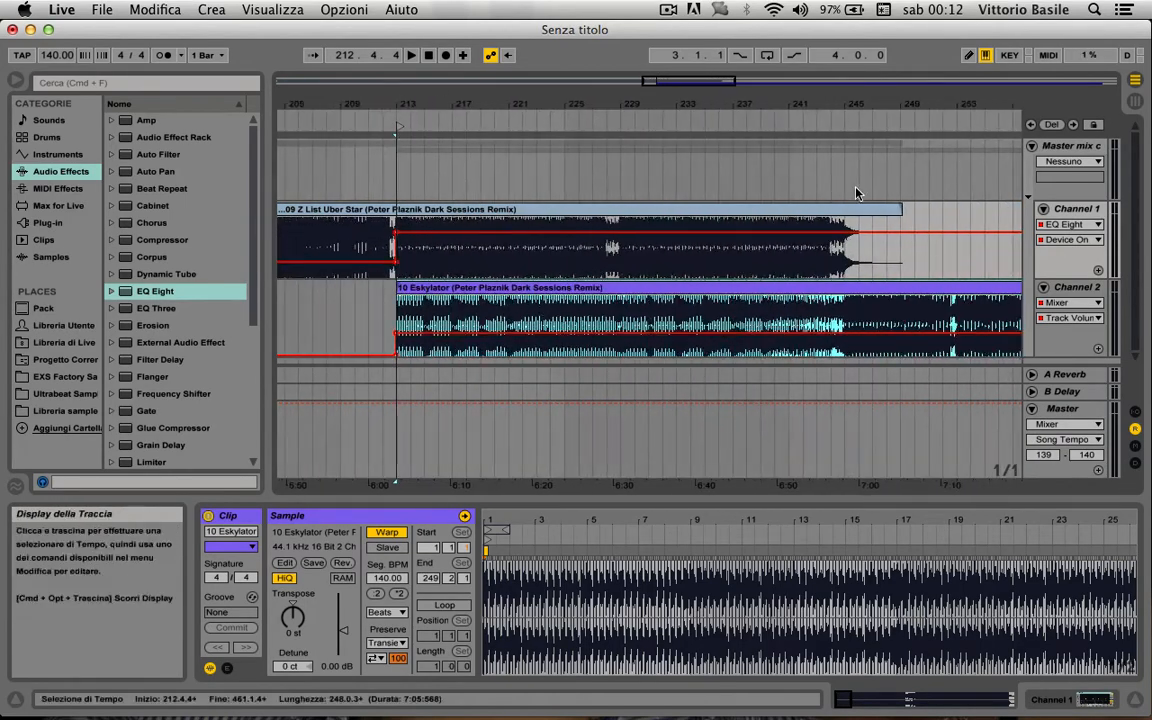
left_click(900, 232)
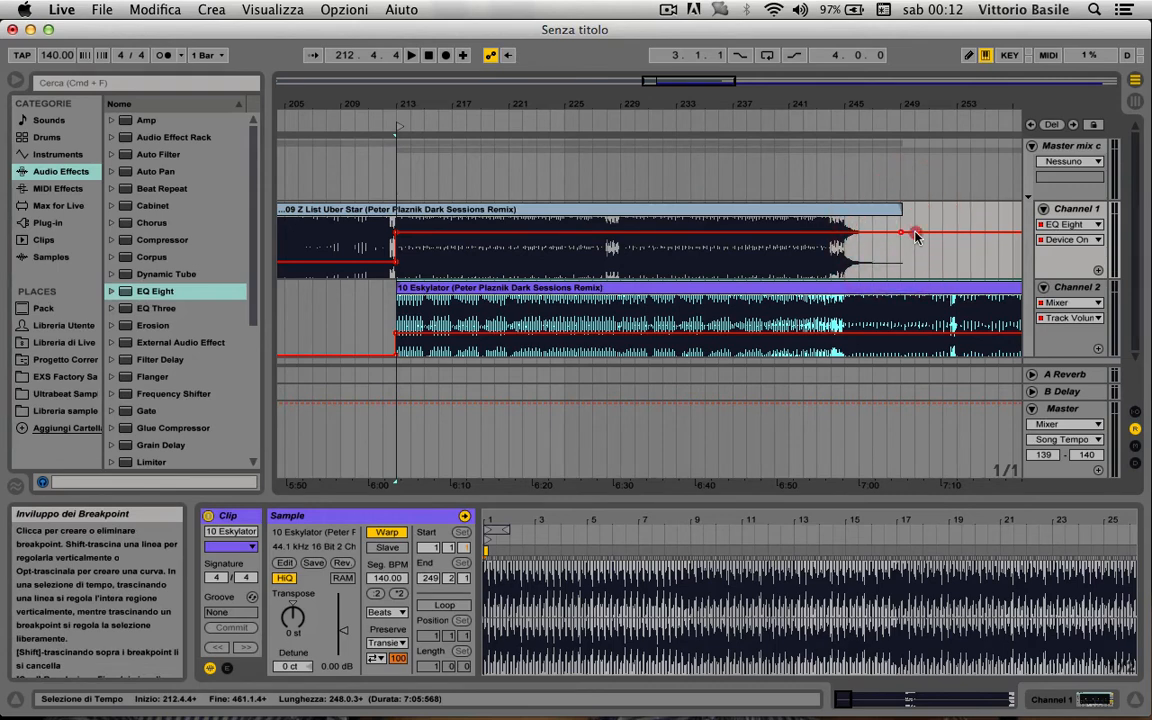
left_click_drag(913, 236, 913, 262)
- Show Channel 1's EQ Eight with the insertion marker at bar 220, enable filters 1 and 2, and disable filters 5 and 6
left_click(1075, 238)
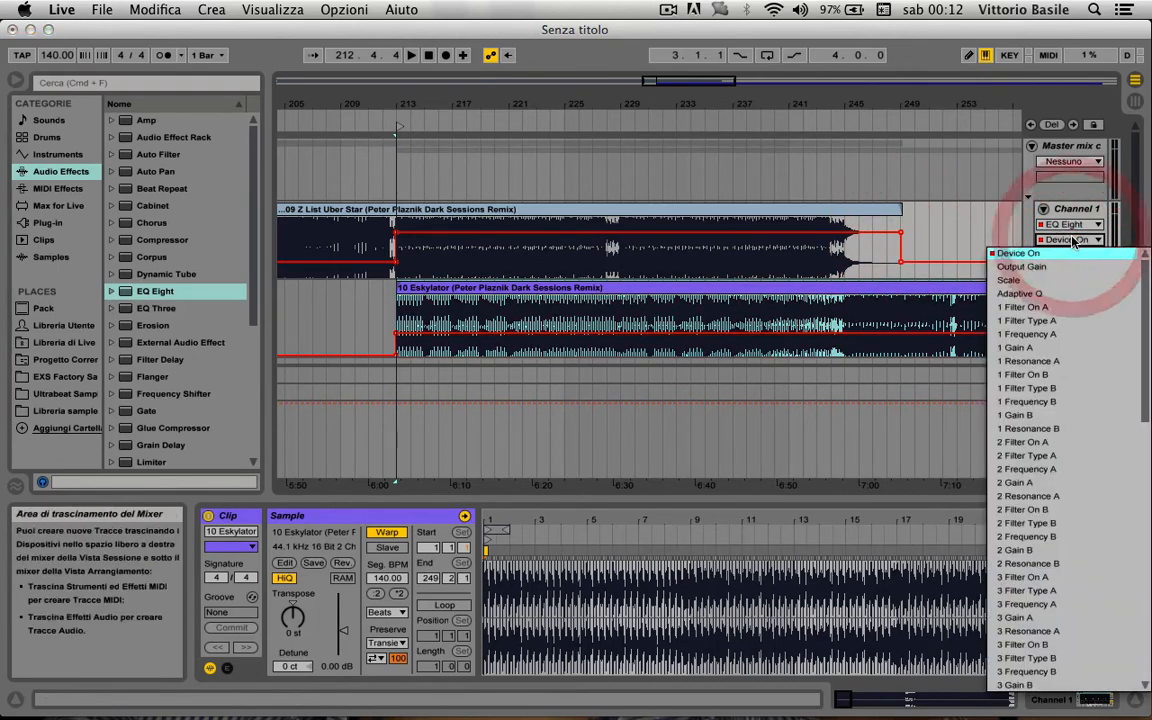
left_click(1070, 240)
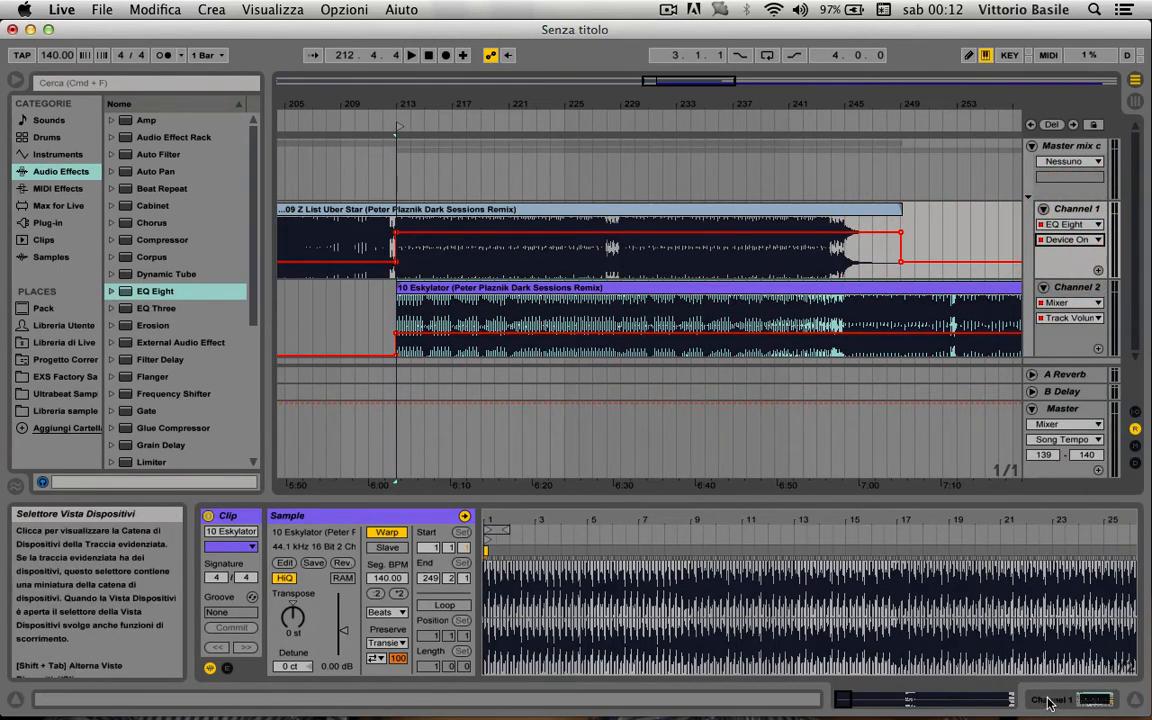
left_click(915, 699)
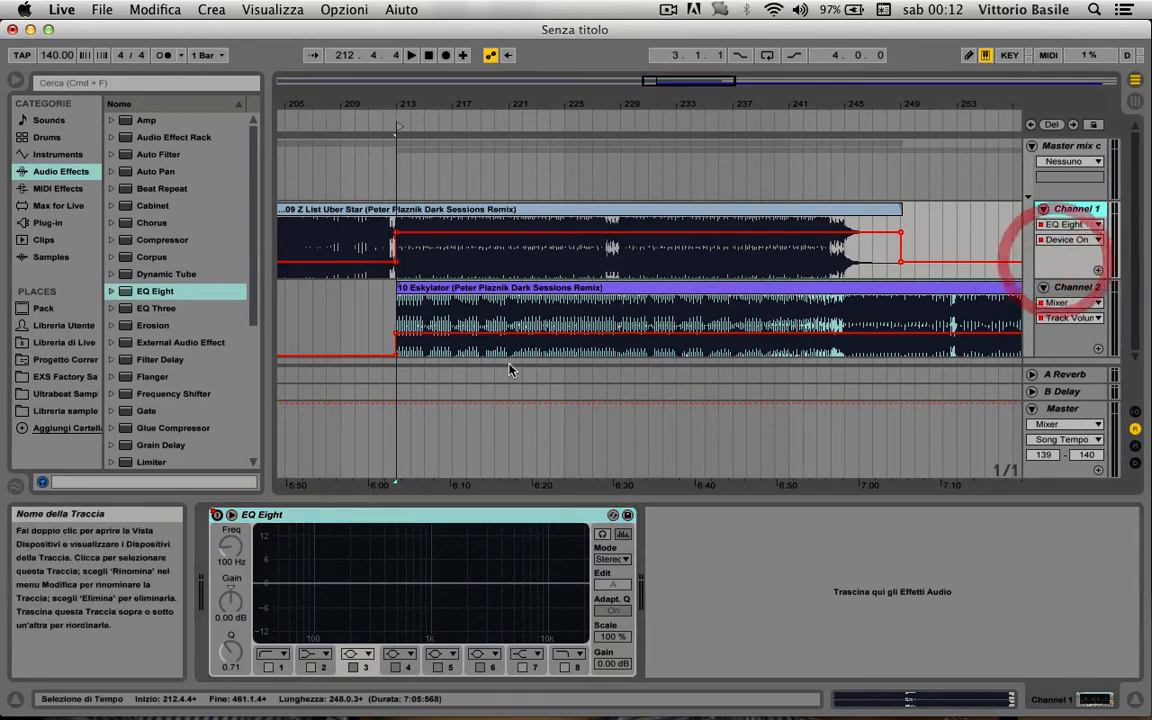
left_click(492, 245)
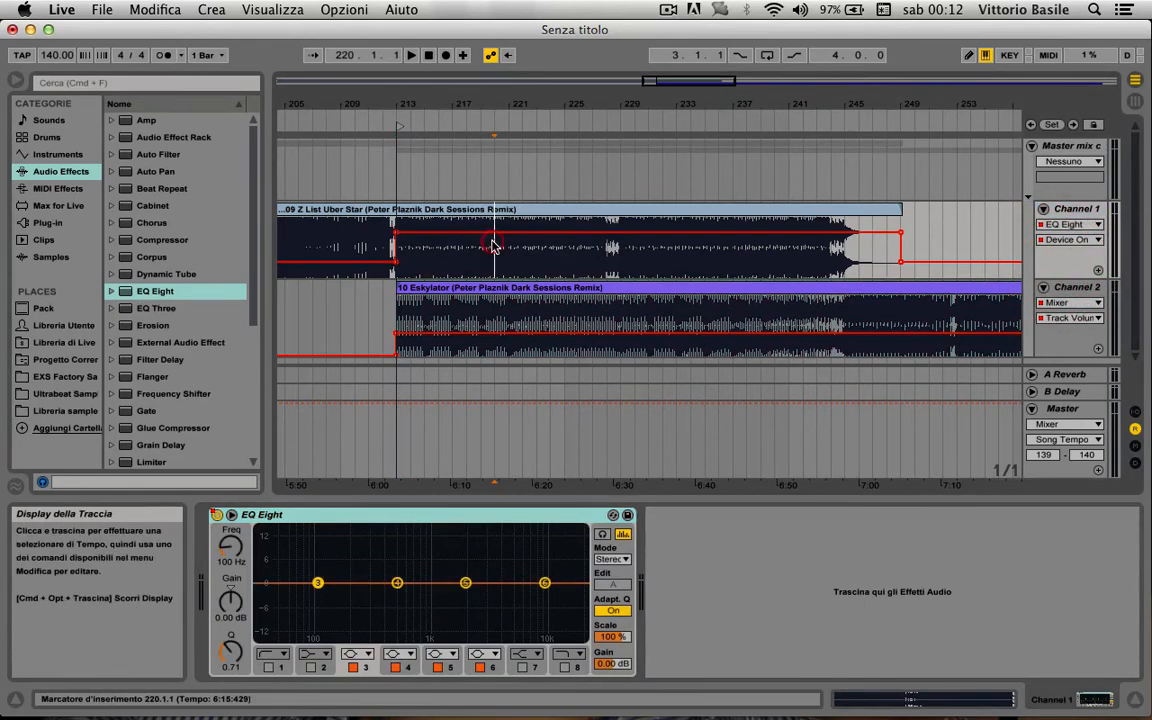
left_click(268, 667)
left_click(310, 667)
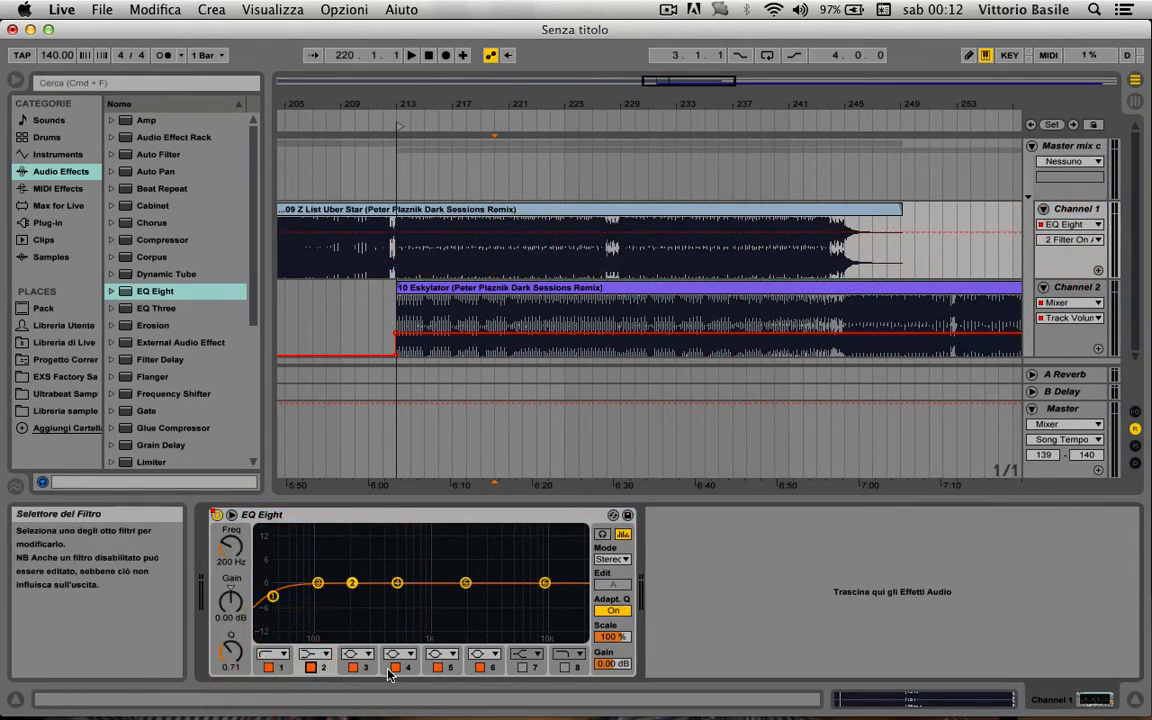
left_click(437, 667)
left_click(480, 667)
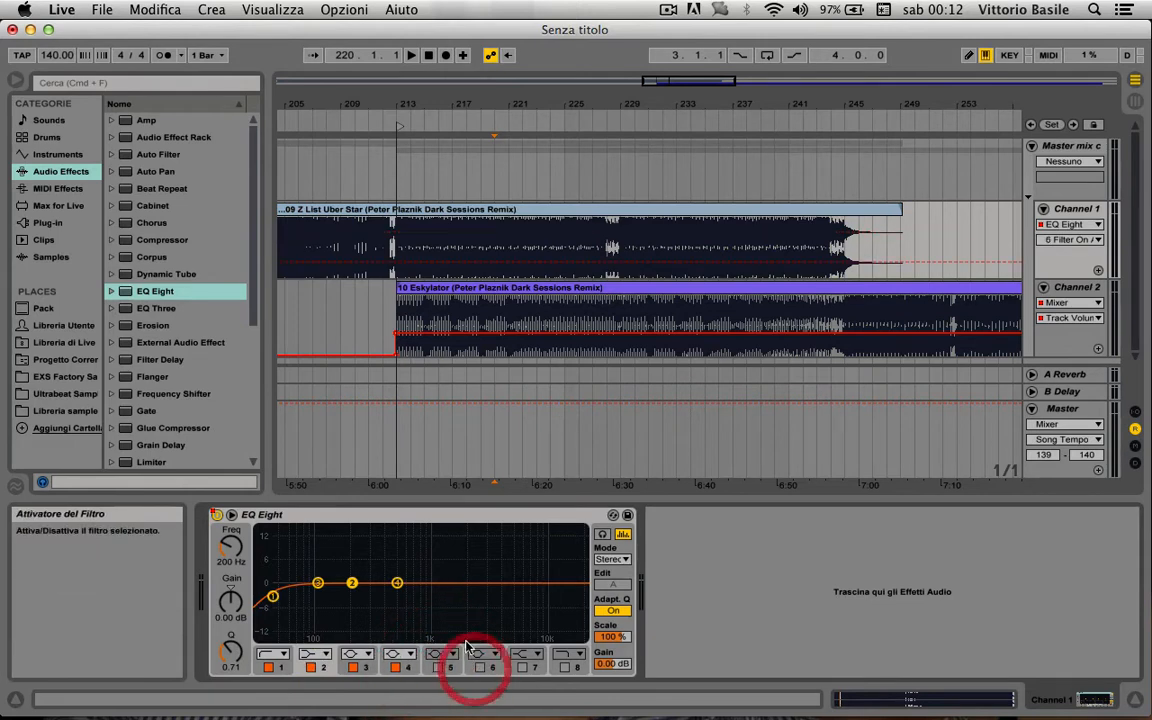
- Spread the EQ Eight filters near 0 dB: filter 4 at 11.0 kHz, filter 3 at 3.17 kHz, filter 2 at 491 Hz, filter 1 at 93.2 Hz
left_click_drag(398, 584, 550, 583)
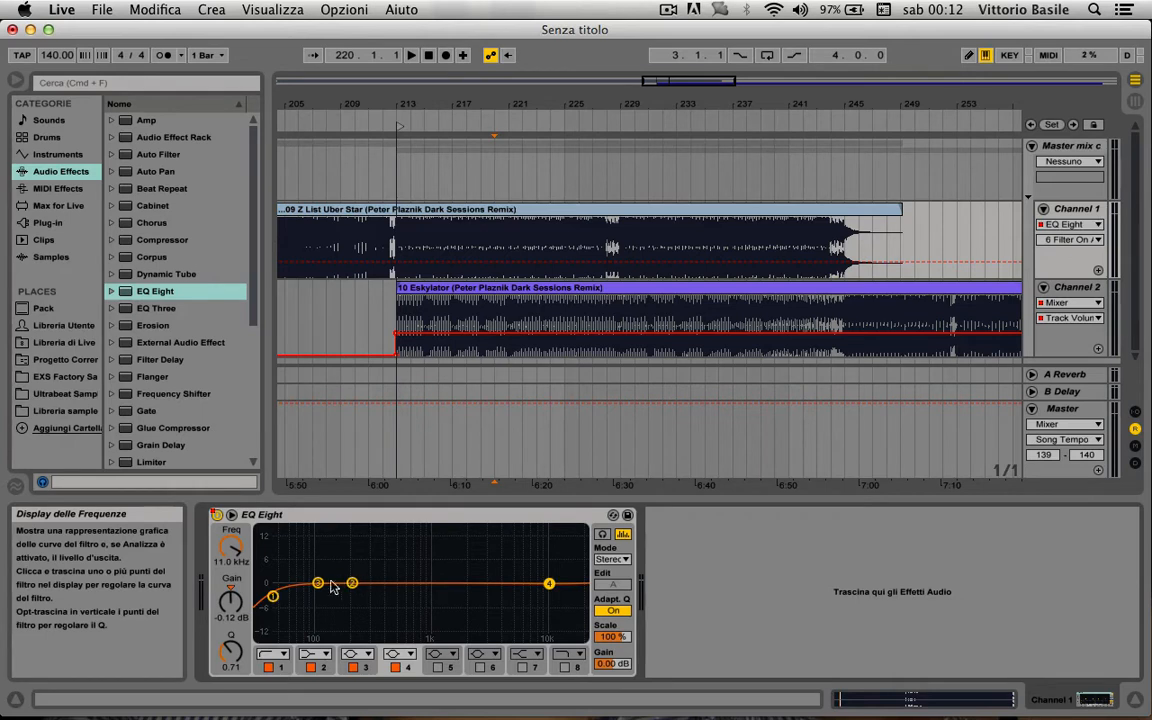
left_click_drag(320, 584, 490, 583)
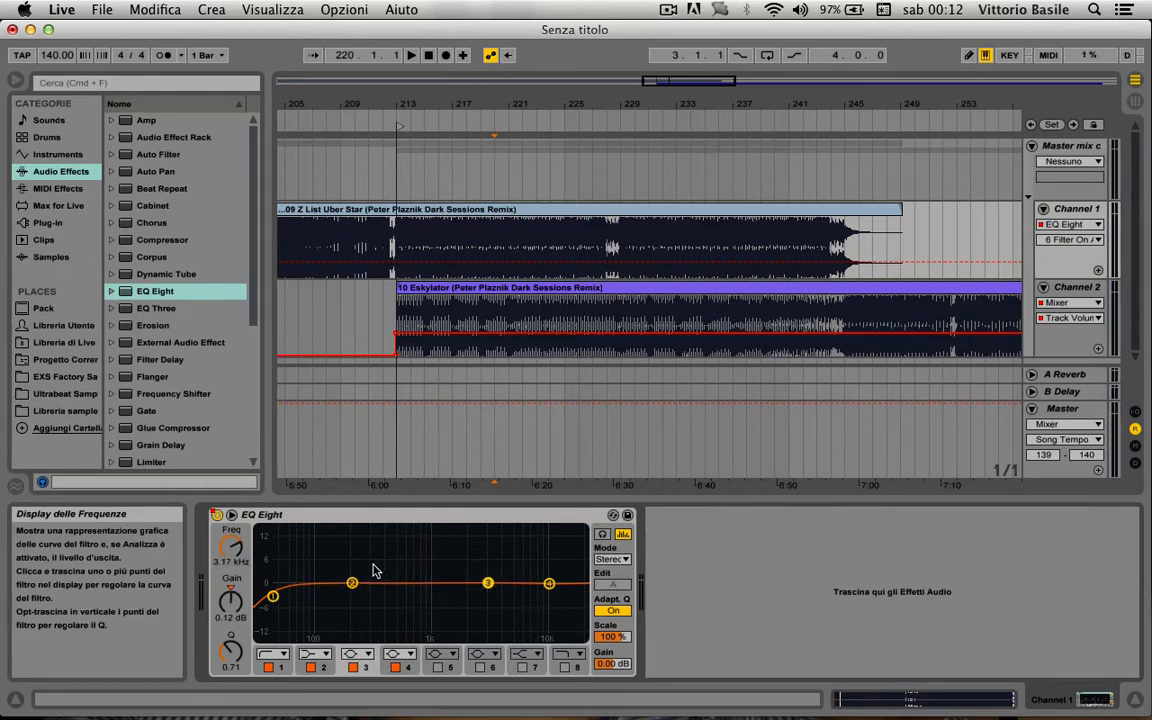
left_click_drag(356, 590, 396, 583)
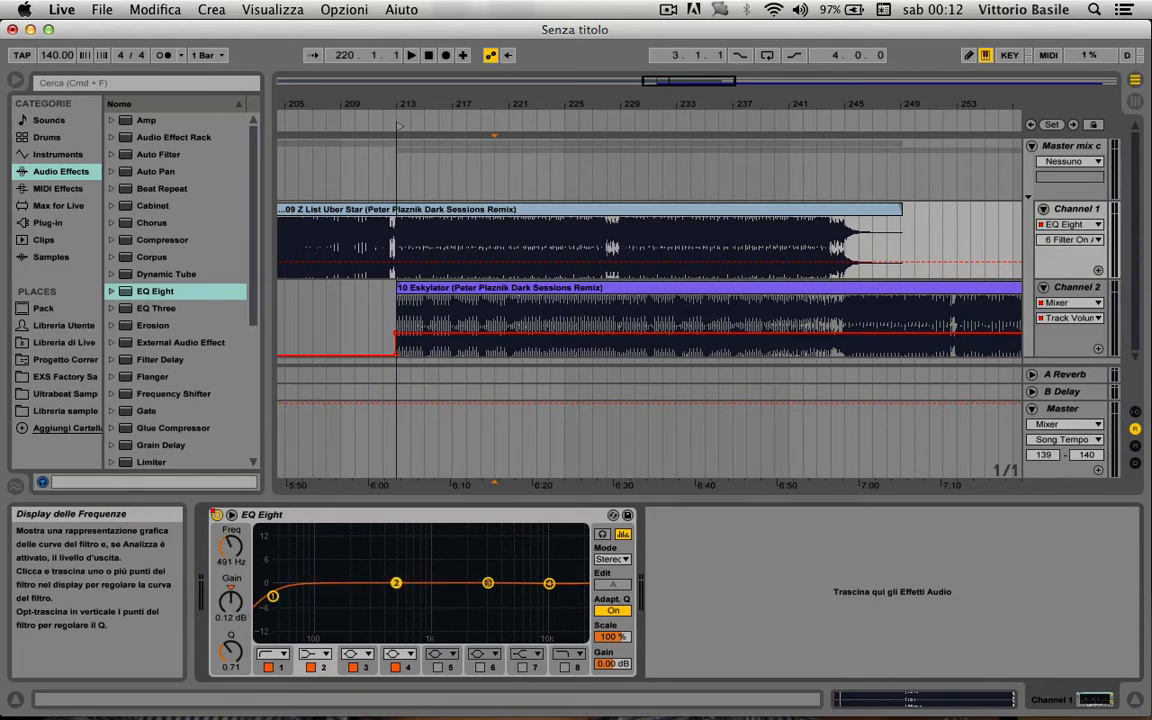
left_click_drag(278, 598, 314, 583)
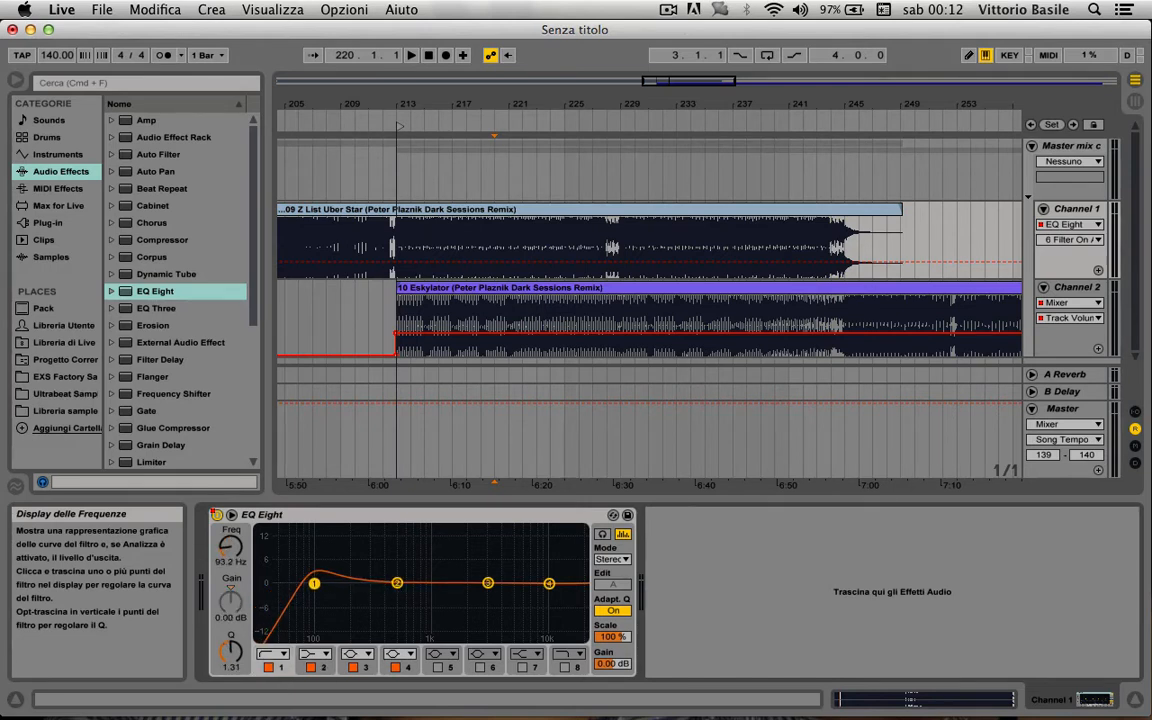
- Change filter 1 of Channel 1's EQ Eight to a bell shape and set its gain to -0.12 dB
left_click(281, 652)
left_click(267, 598)
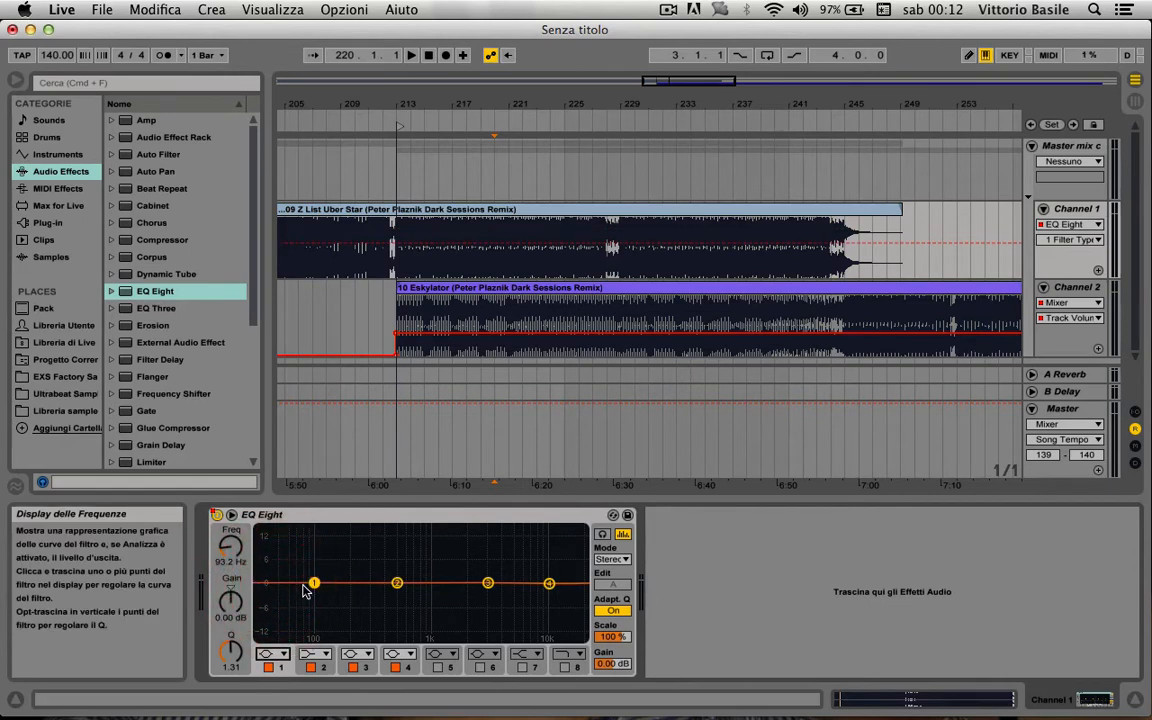
mouse_move(313, 584)
left_mouse_down()
mouse_move(318, 543)
mouse_move(316, 583)
left_mouse_up()
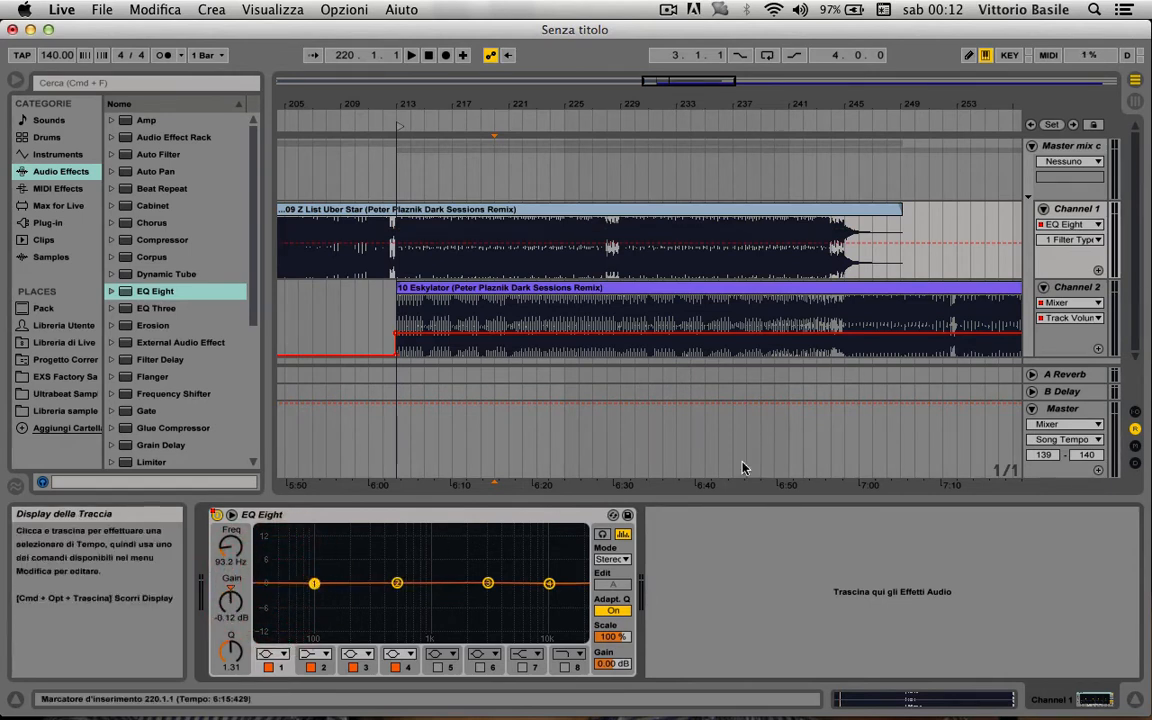
- Show the Device On envelope of Channel 2's EQ Eight and switch the device on at the bar 213 locator
left_click(1070, 338)
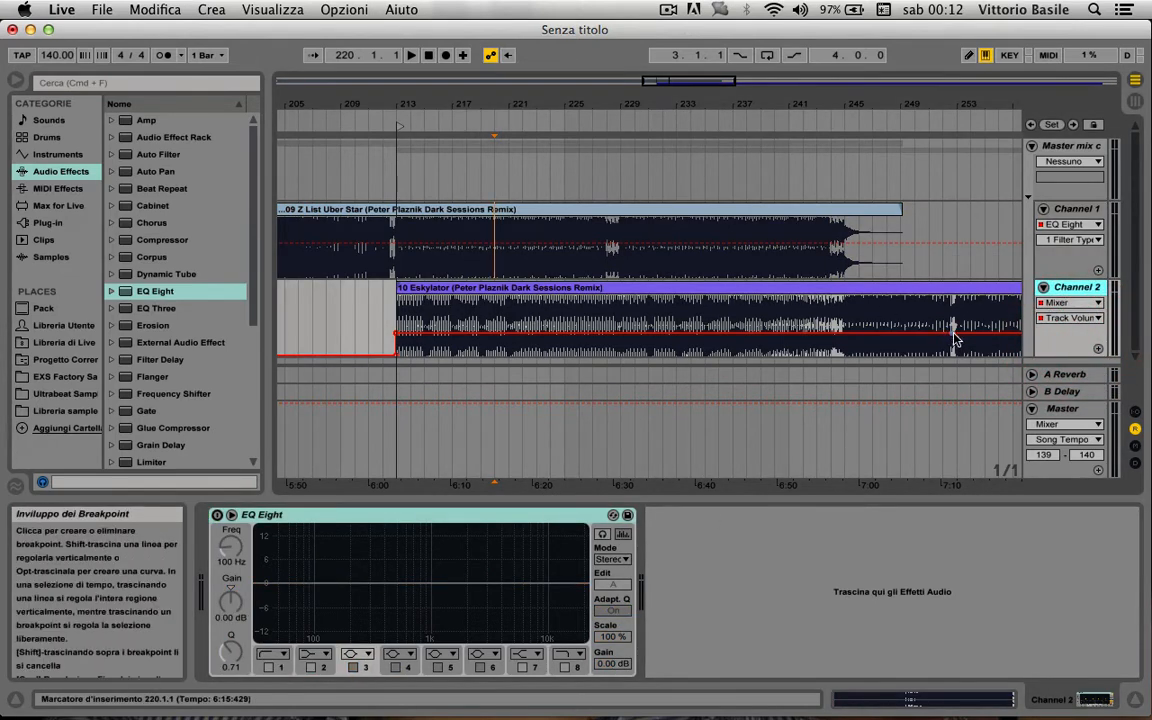
left_click(1068, 302)
left_click(1057, 343)
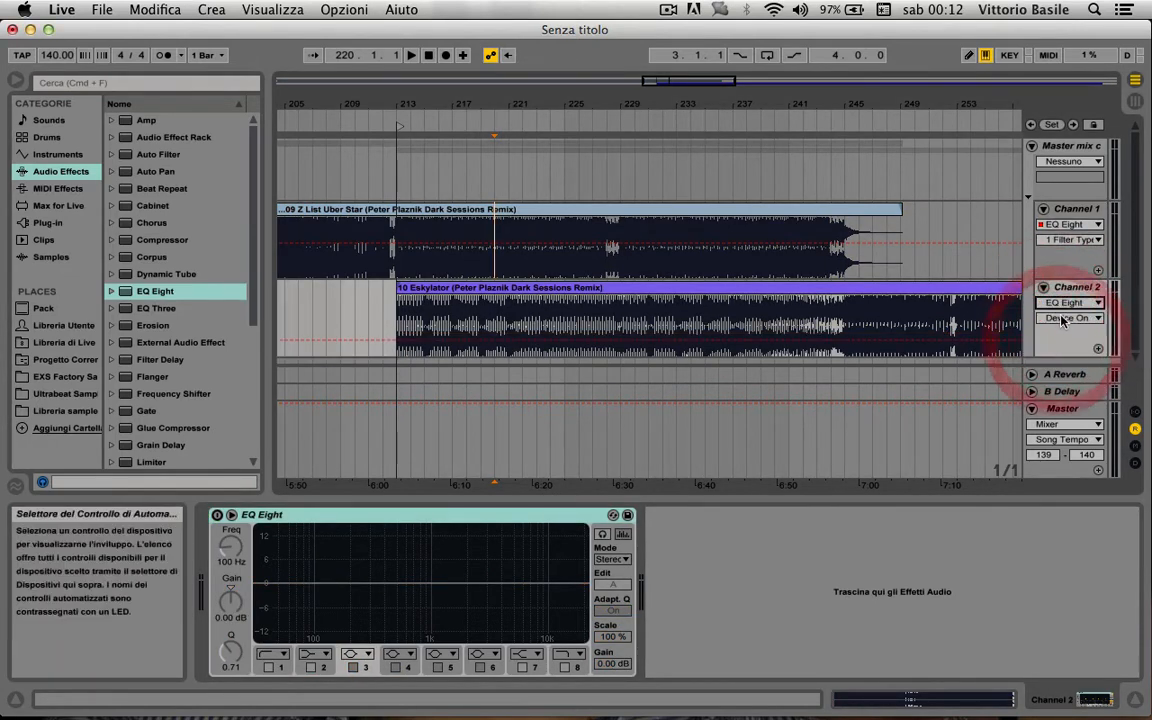
left_click(1067, 318)
left_click(1062, 330)
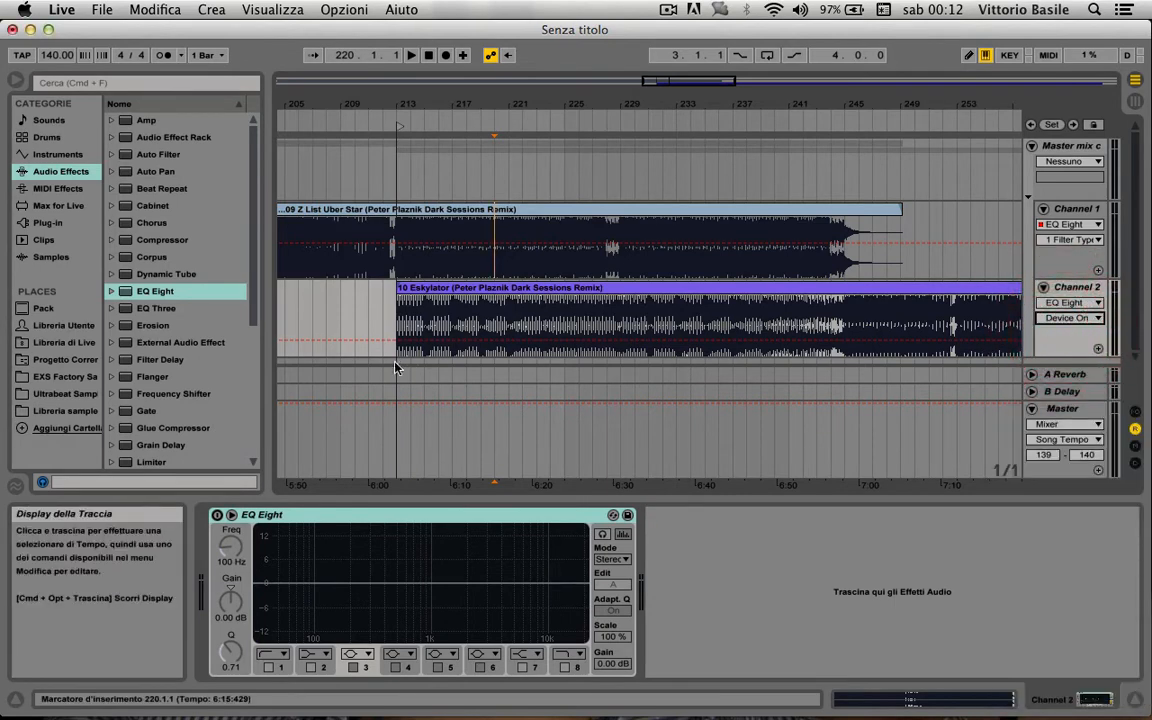
left_click_drag(397, 103, 395, 103)
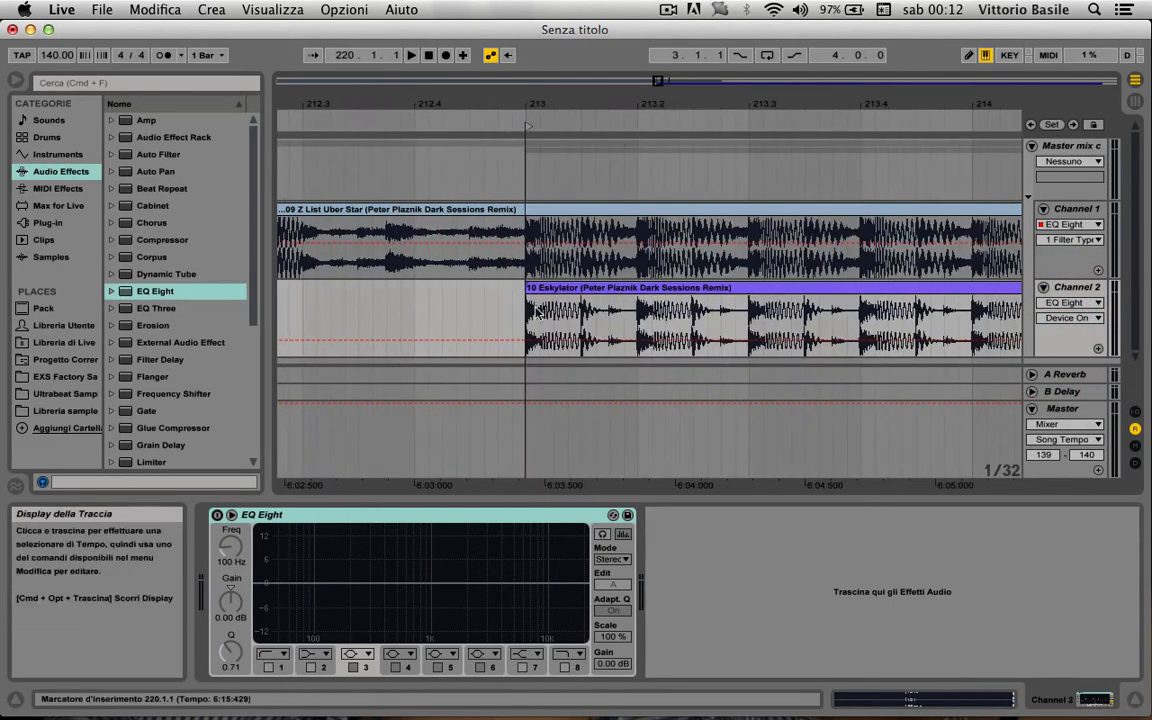
left_click(518, 336)
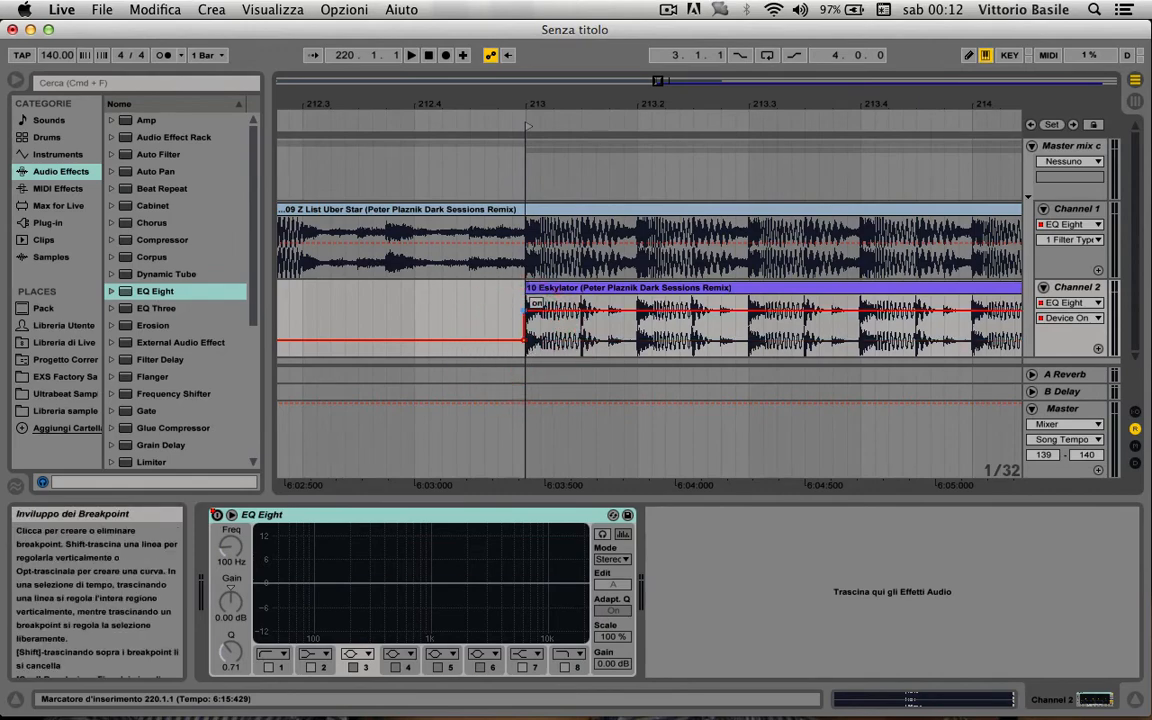
left_click_drag(849, 108, 844, 80)
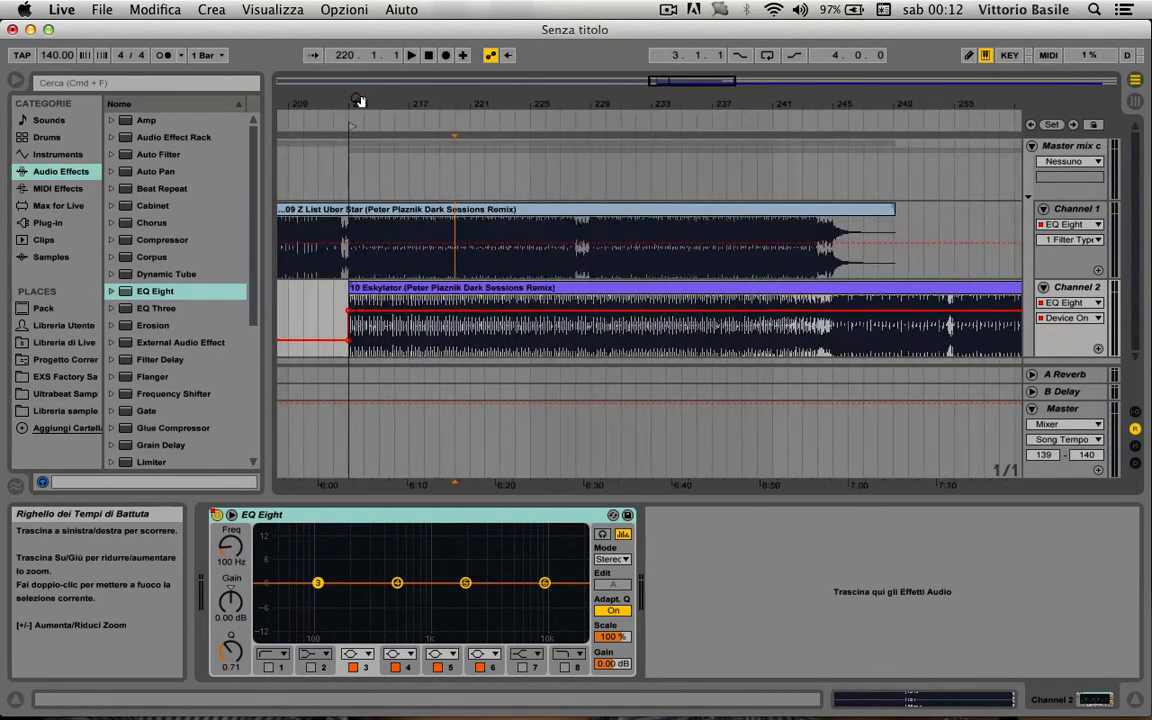
- Switch Channel 2's EQ Eight off from about bar 245 onward in its Device On envelope
left_click(830, 330)
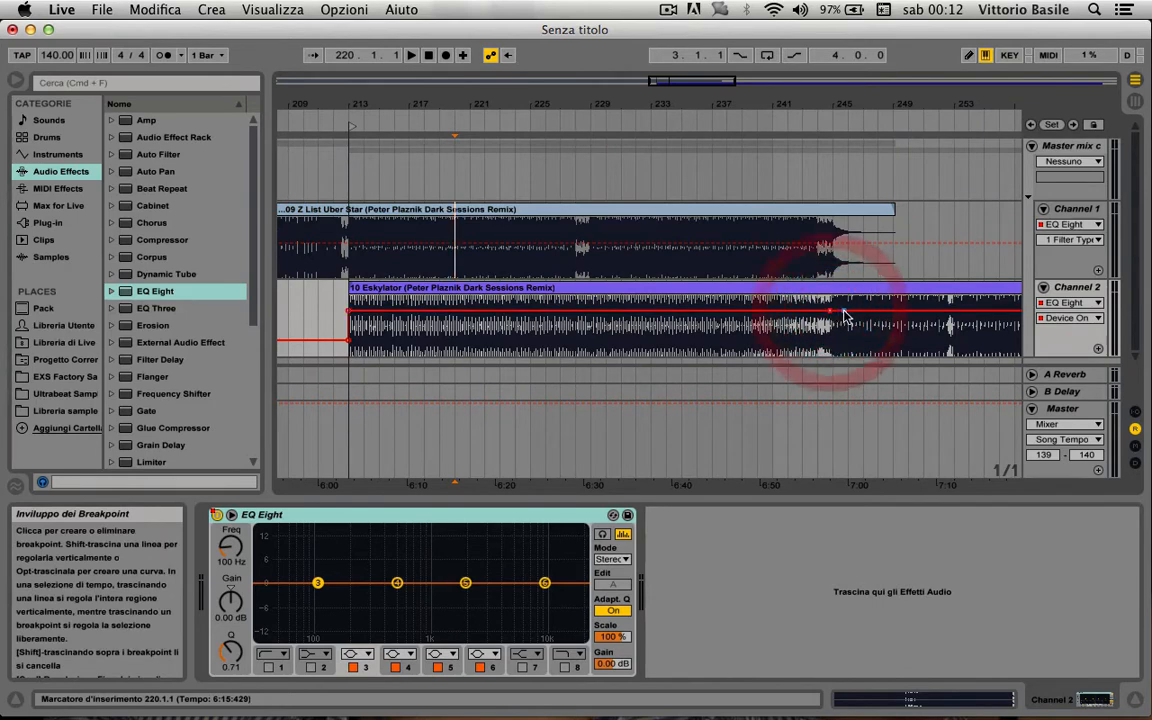
left_click(1069, 319)
left_click(1055, 322)
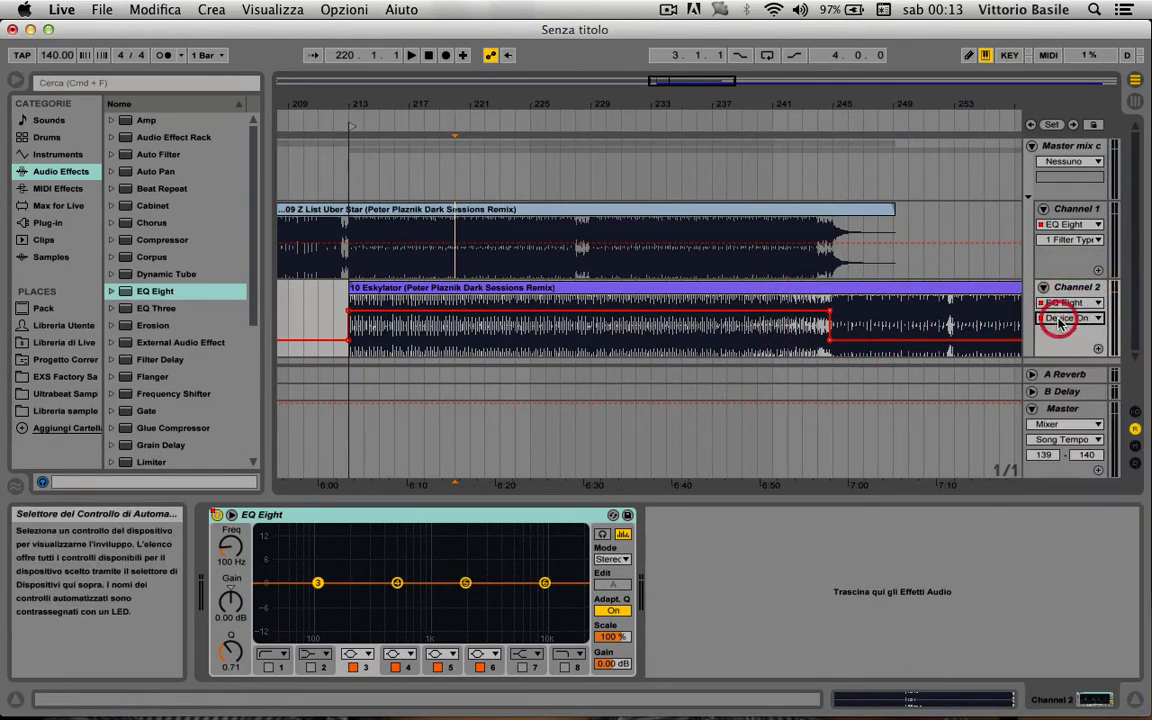
- Enable filters 1 and 2 and disable filters 5 and 6 in Channel 2's EQ Eight
left_click(272, 667)
left_click(310, 667)
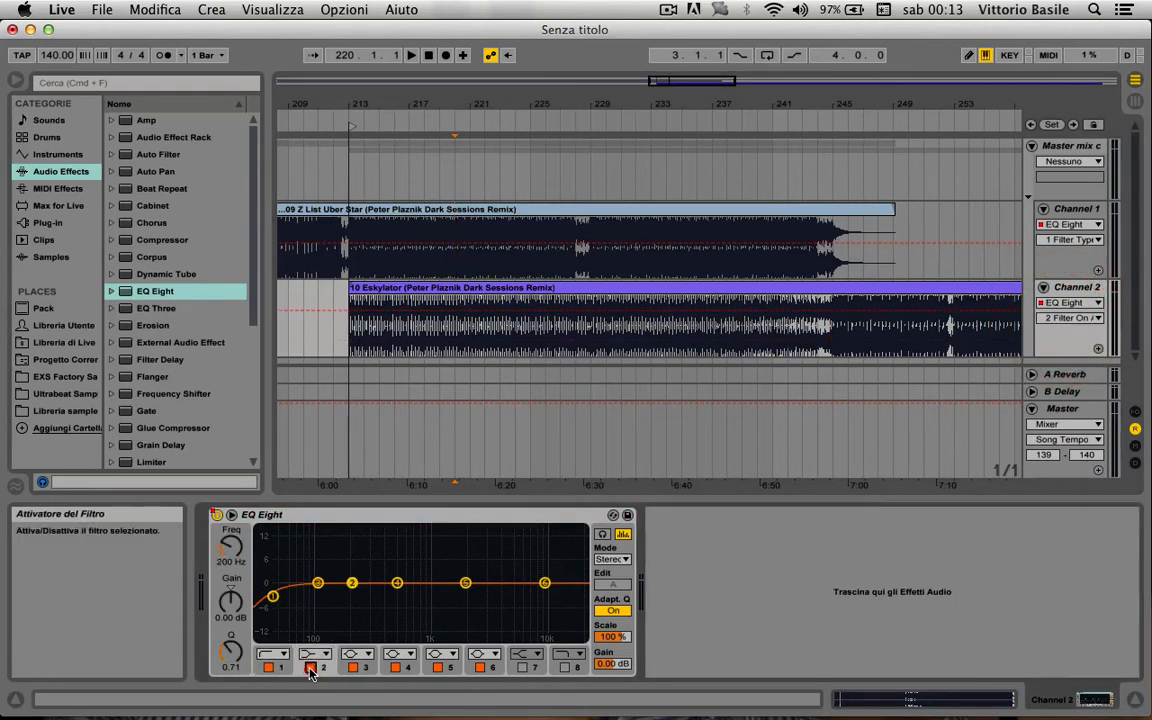
left_click(437, 667)
left_click(480, 667)
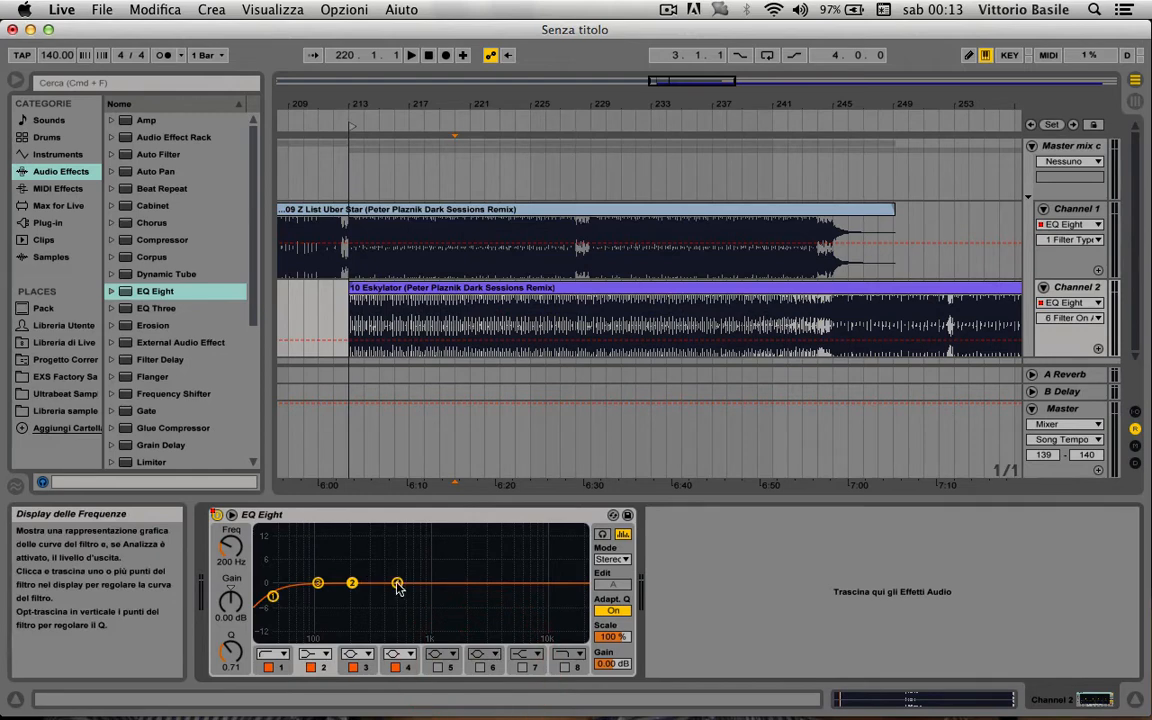
- Spread Channel 2's EQ Eight filters across the spectrum, with filter 1 as a bell at 93.2 Hz and filter 3 at 4.09 kHz, -0.12 dB
left_click_drag(397, 584, 547, 582)
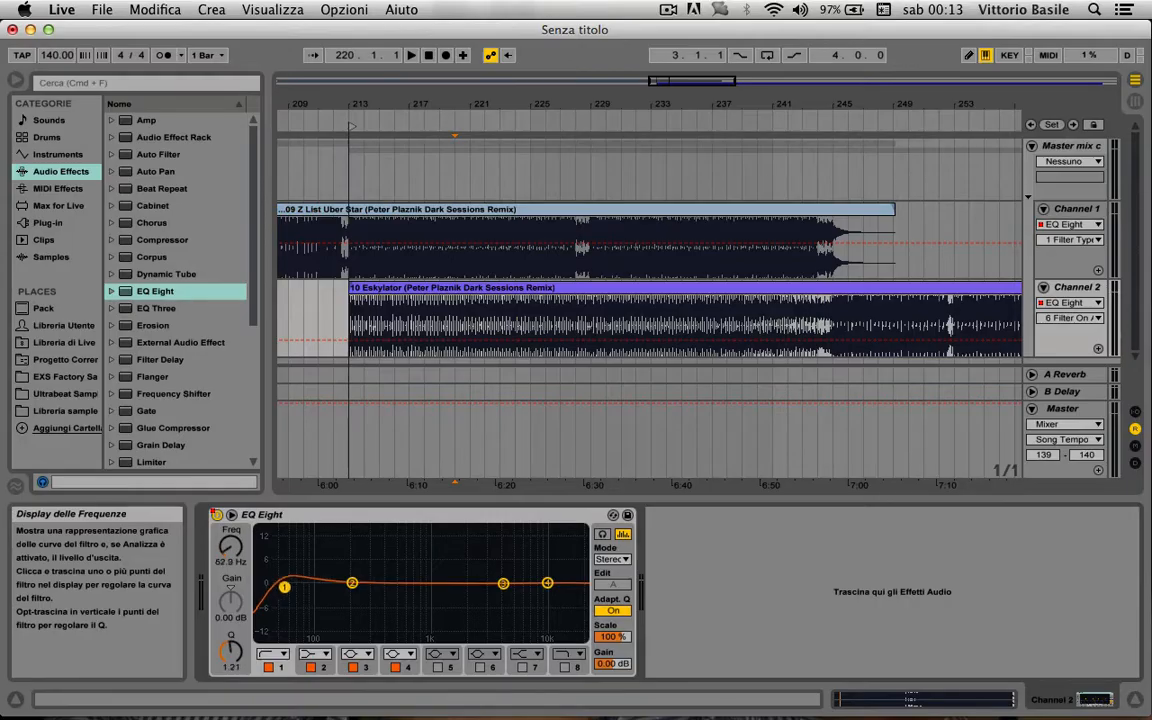
left_click_drag(285, 584, 406, 583)
left_click(272, 653)
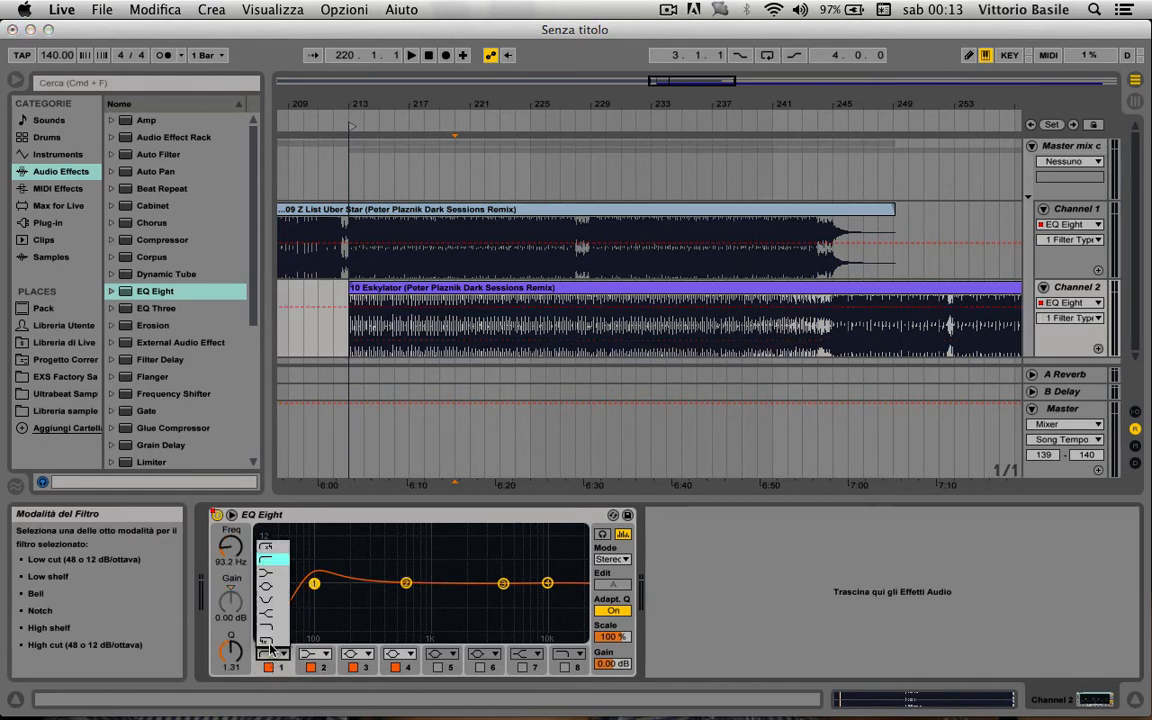
left_click(279, 595)
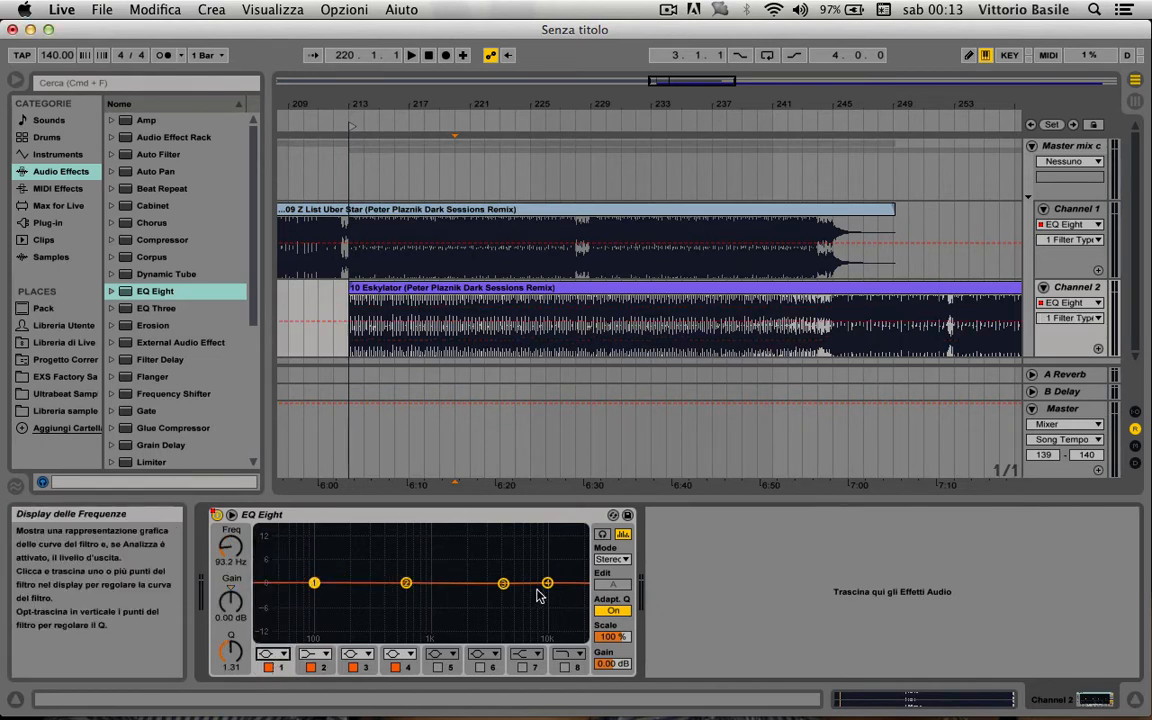
left_click(503, 583)
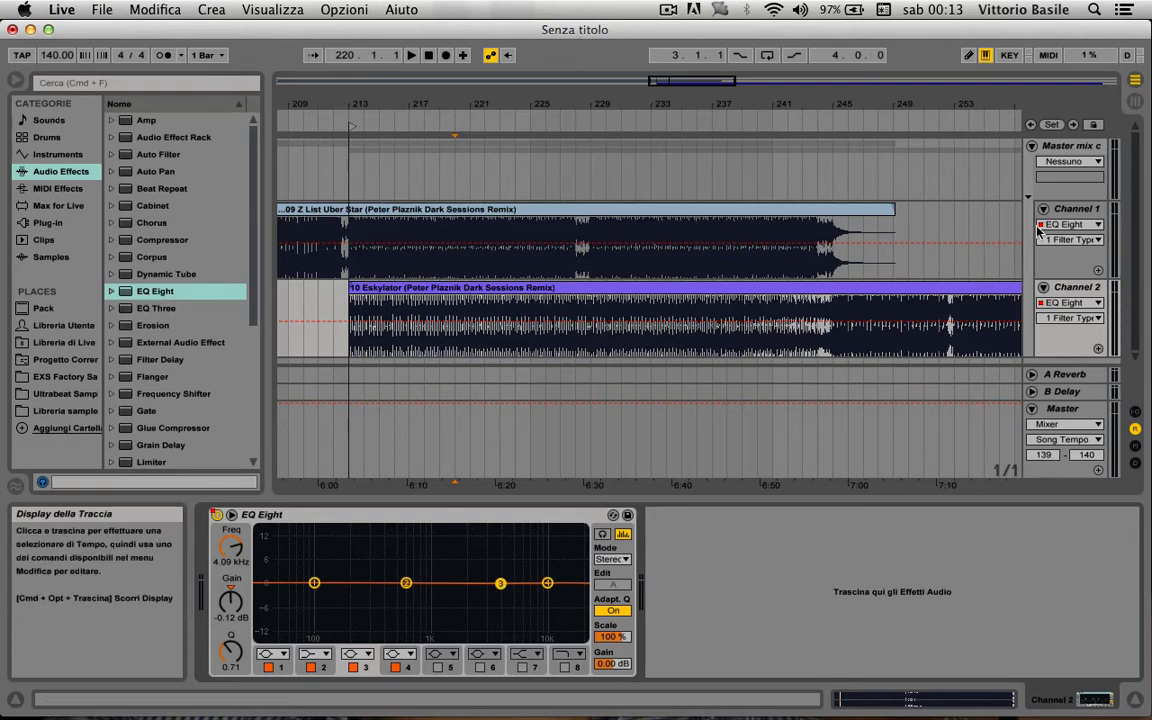
- Look through Channel 1's EQ Eight automation parameters, viewing the 1 Gain A envelope and returning to Device On
left_click(1072, 208)
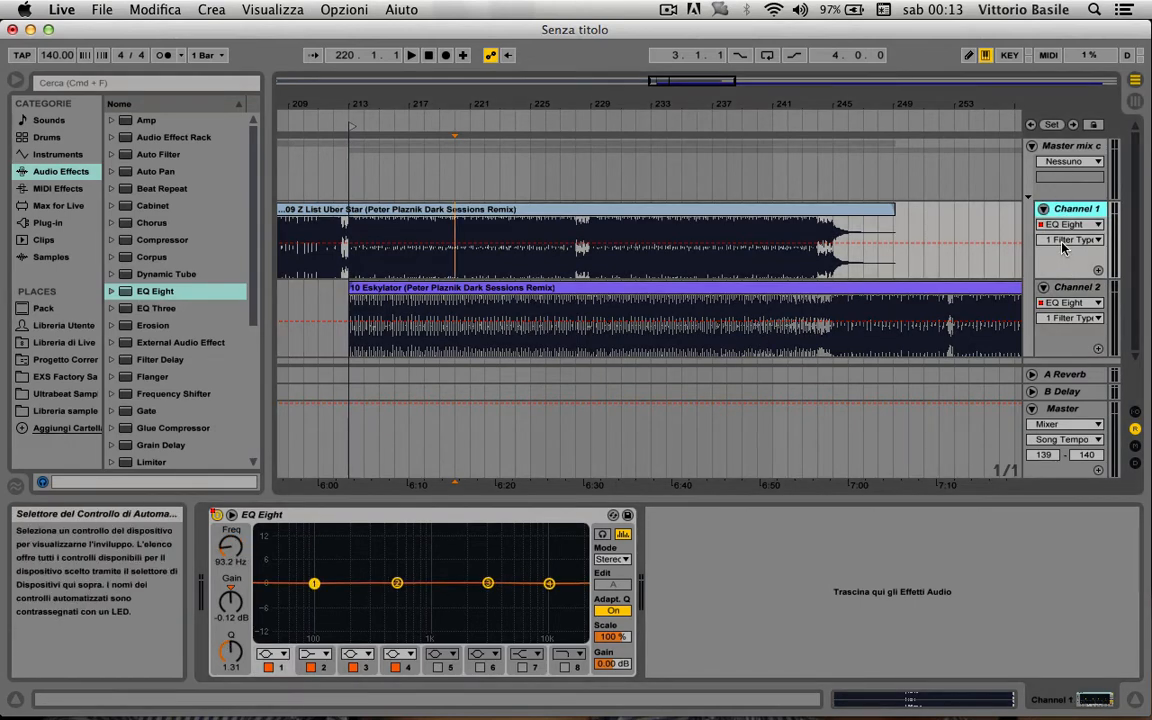
left_click(1061, 241)
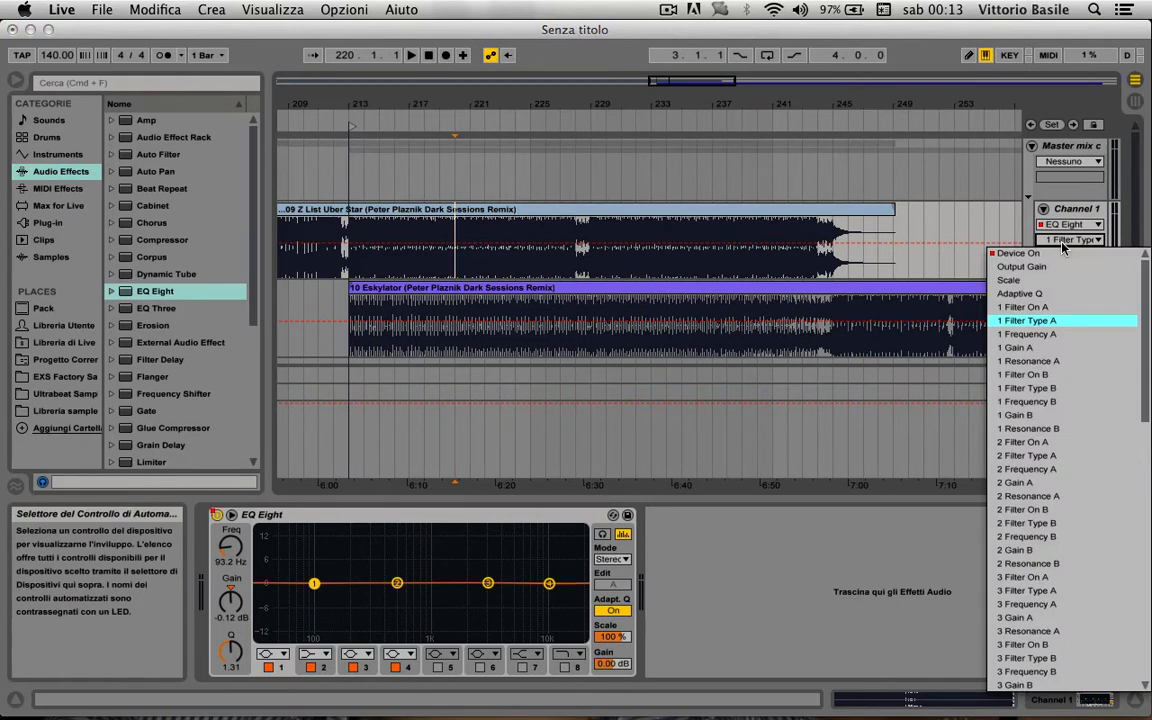
left_click(1031, 348)
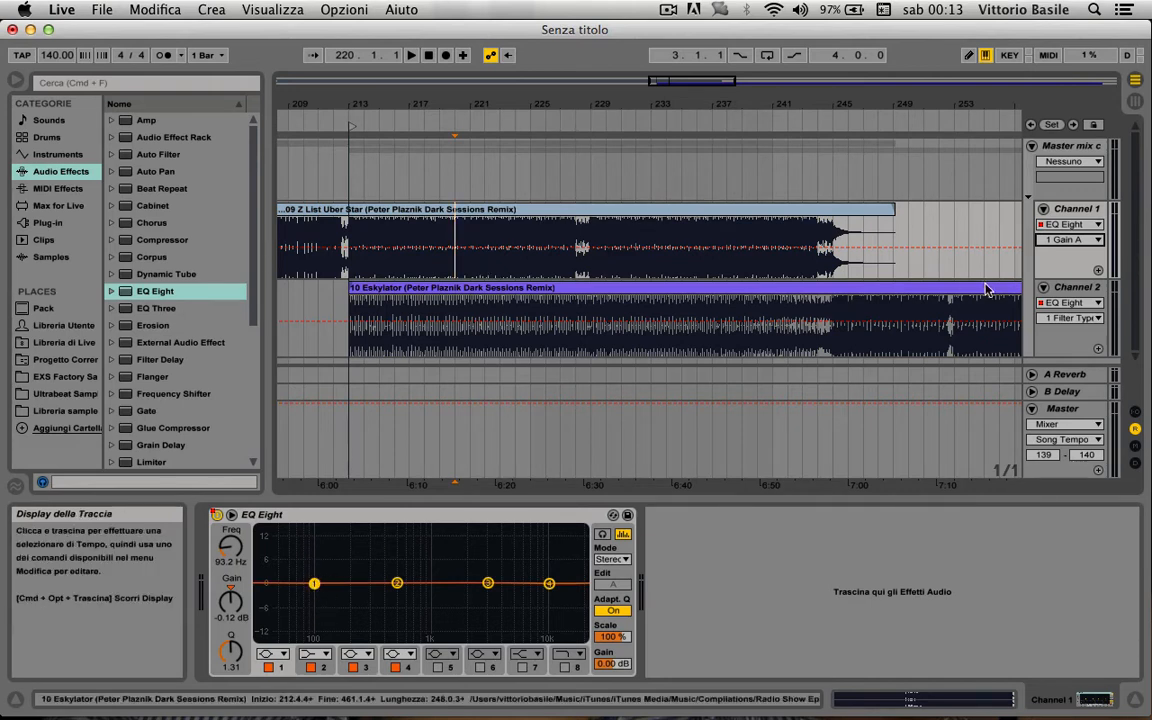
left_click(1068, 240)
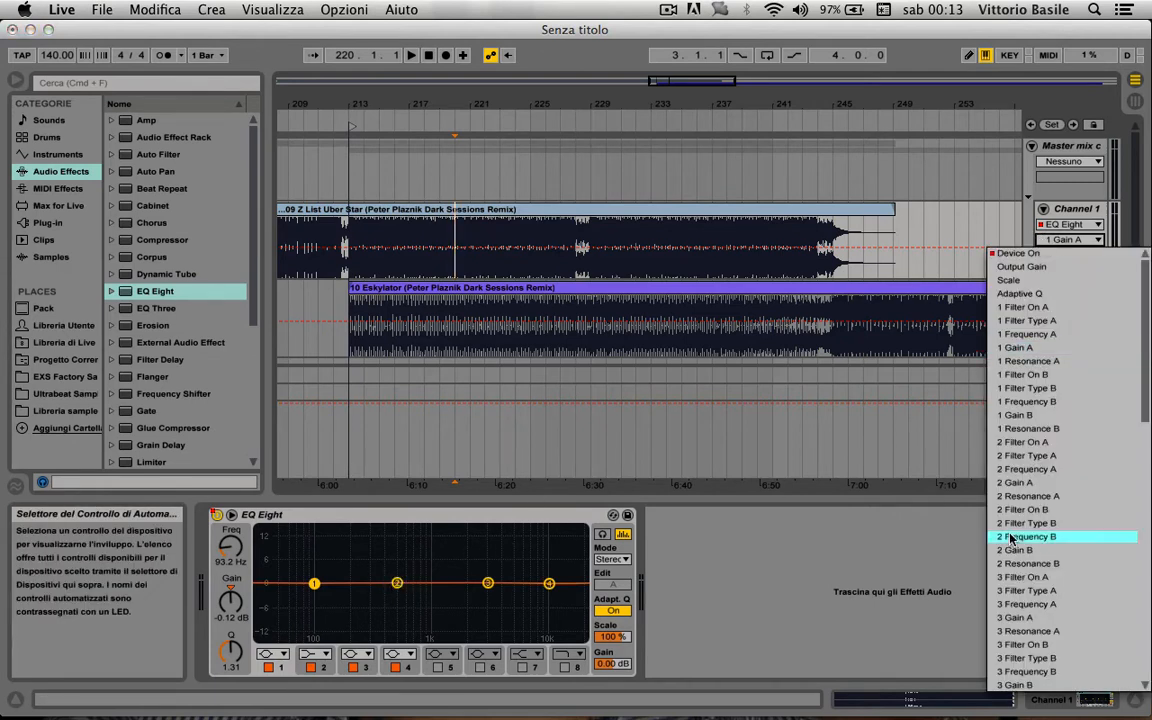
scroll(1051, 490, "down", 5)
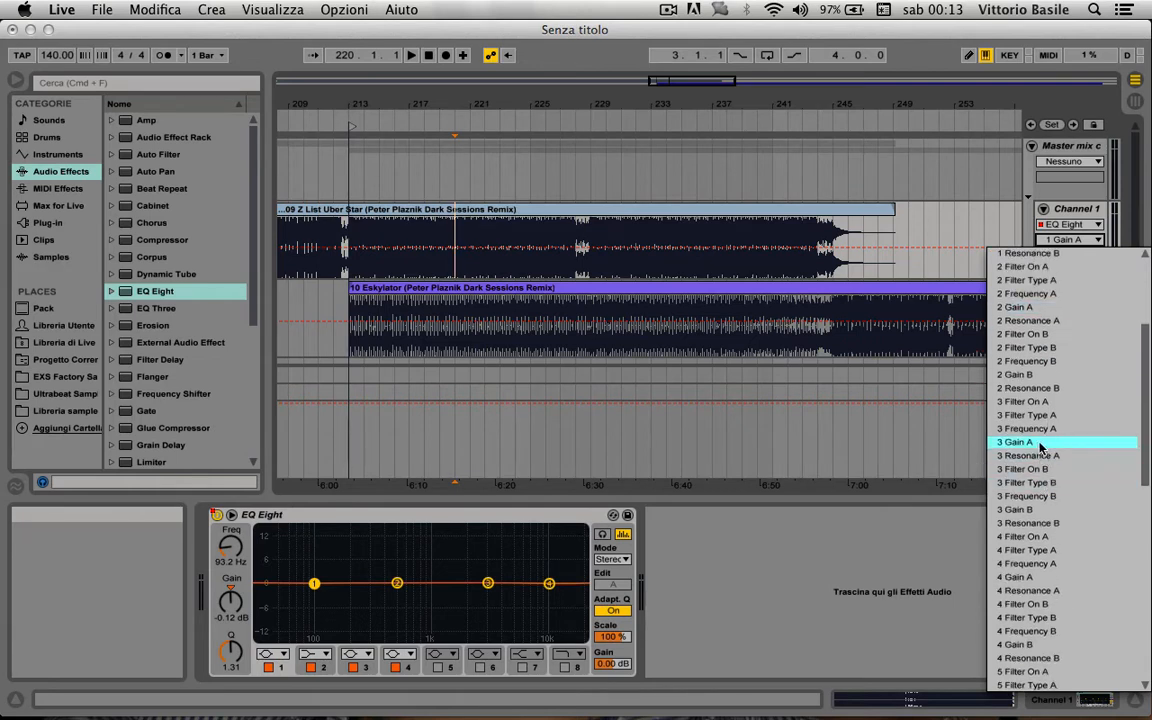
scroll(1040, 447, "up", 5)
left_click(1020, 253)
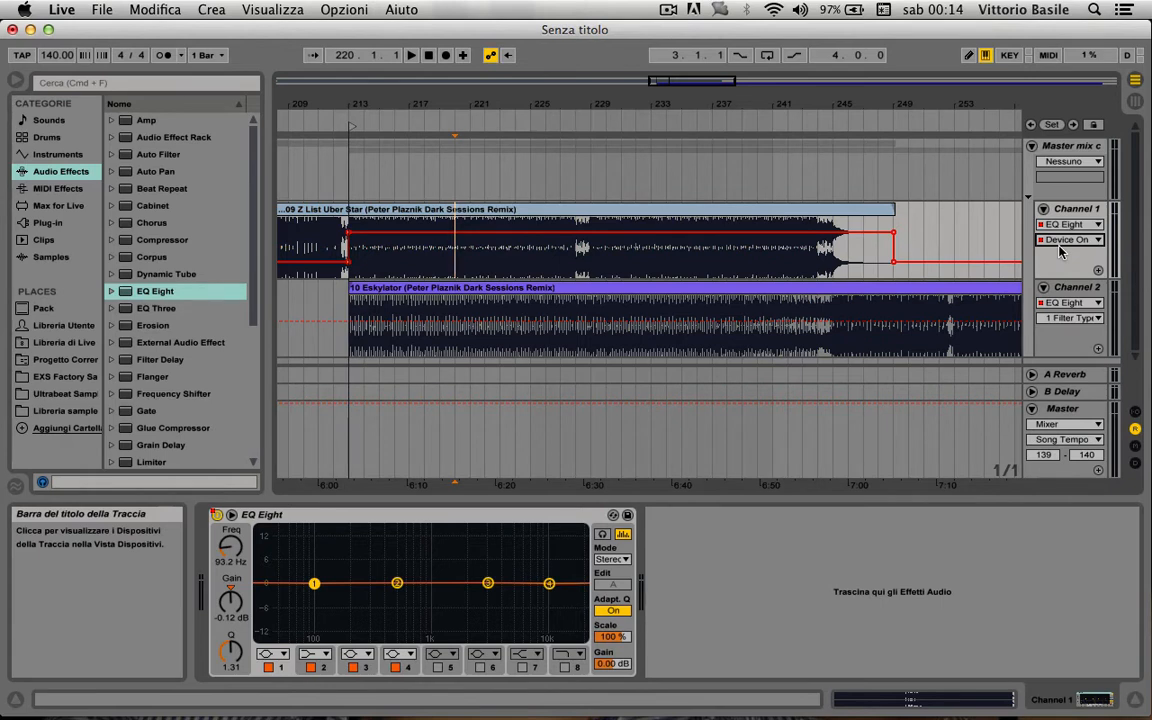
- Show the mixer's Track Volume envelope on both Channel 1 and Channel 2
left_click(1068, 224)
left_click(1067, 277)
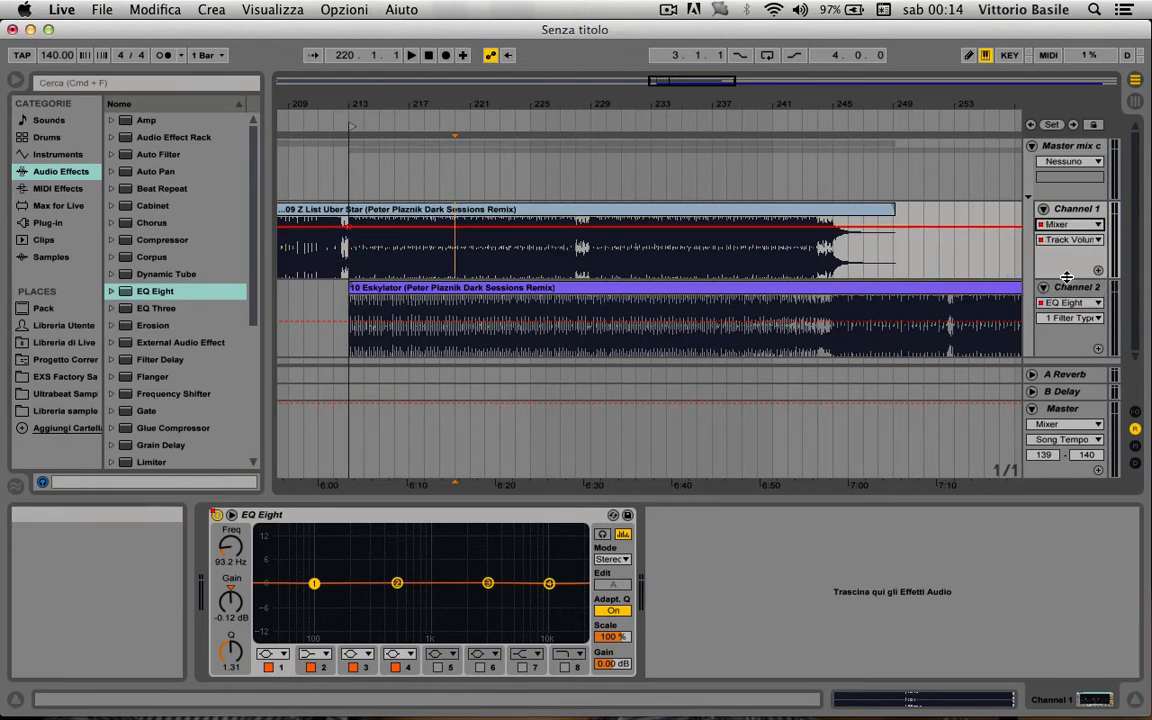
left_click(1068, 302)
left_click(1030, 355)
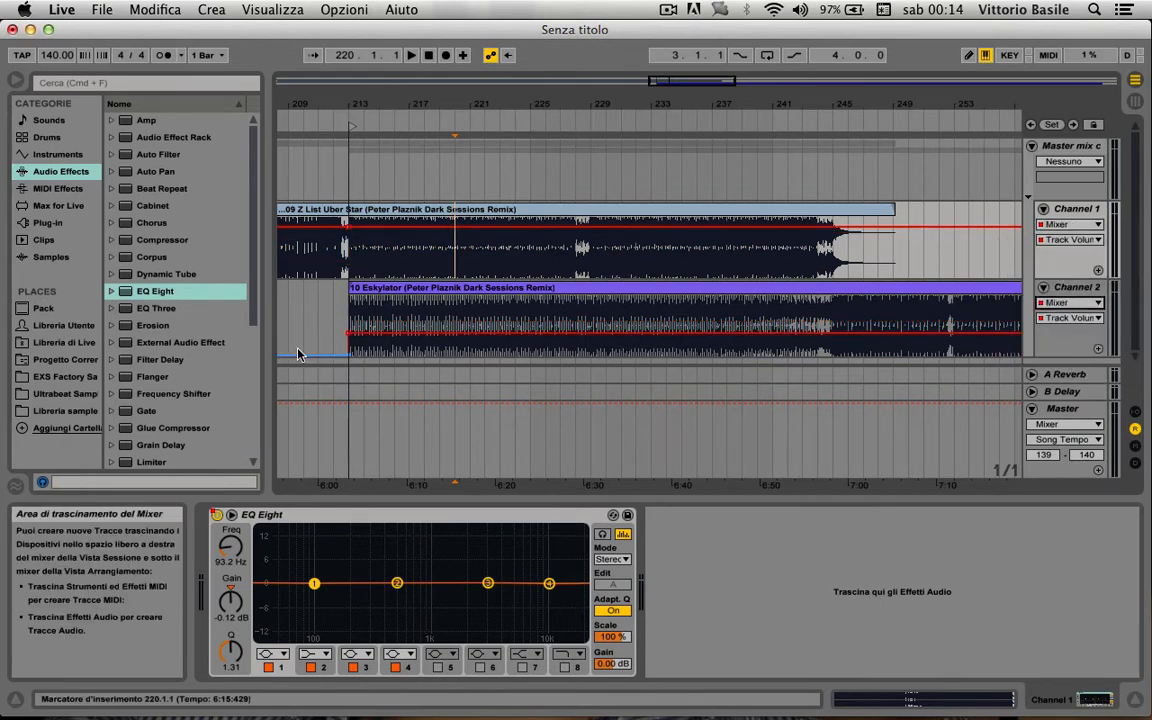
- Slightly raise Channel 2's volume and slightly lower Channel 1's volume from bar 213, and fold the Master track
left_click(340, 336)
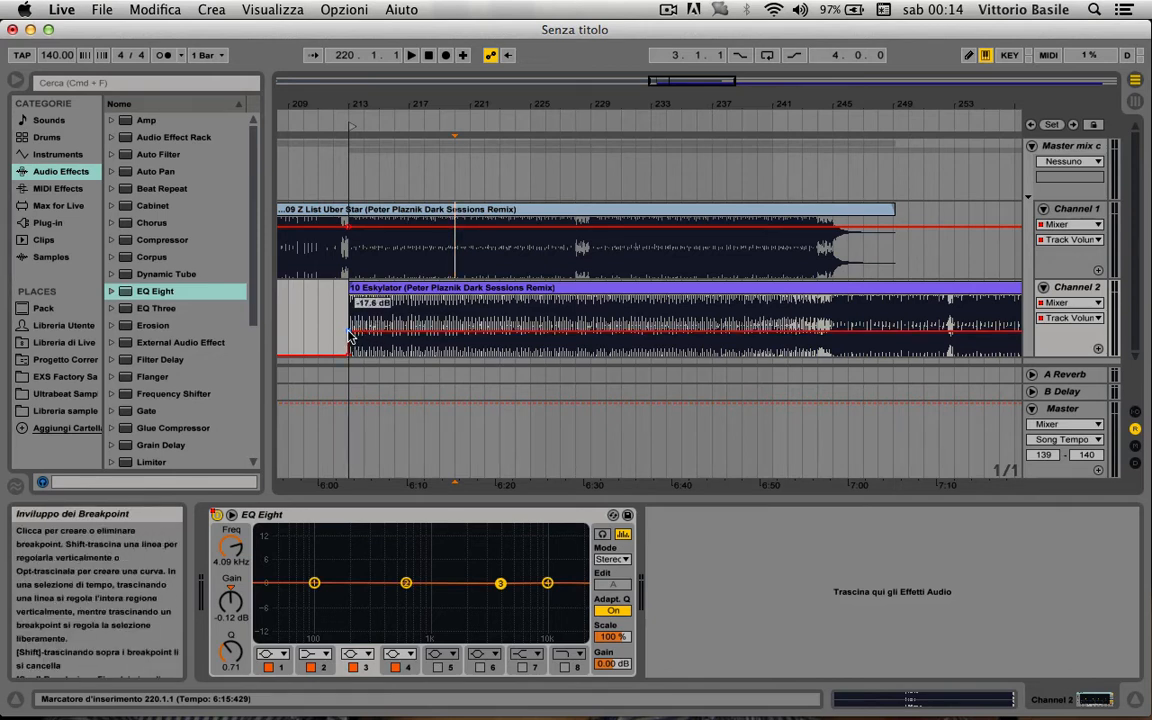
left_click_drag(350, 335, 350, 332)
left_click_drag(356, 231, 356, 231)
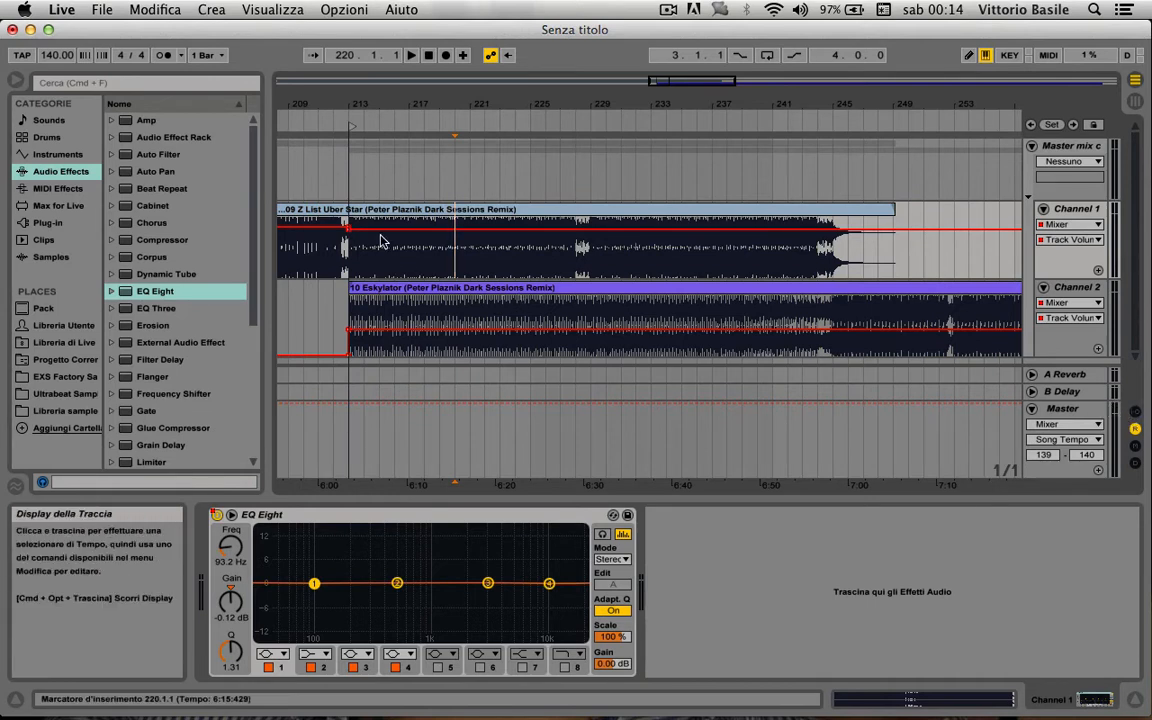
left_click(1030, 409)
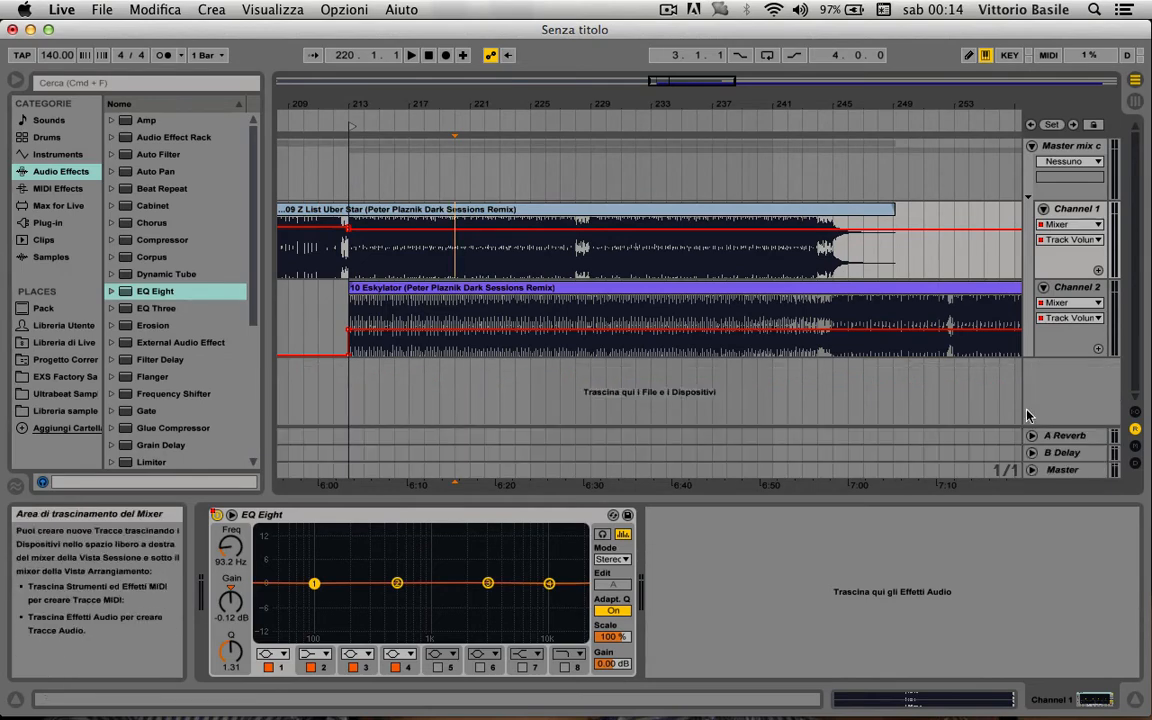
- Draw a gradual Channel 1 volume fade from bar 213 toward bar 229, passing -7.0 dB near bar 224 and -8.0 dB near bar 226
left_click_drag(320, 104, 393, 103)
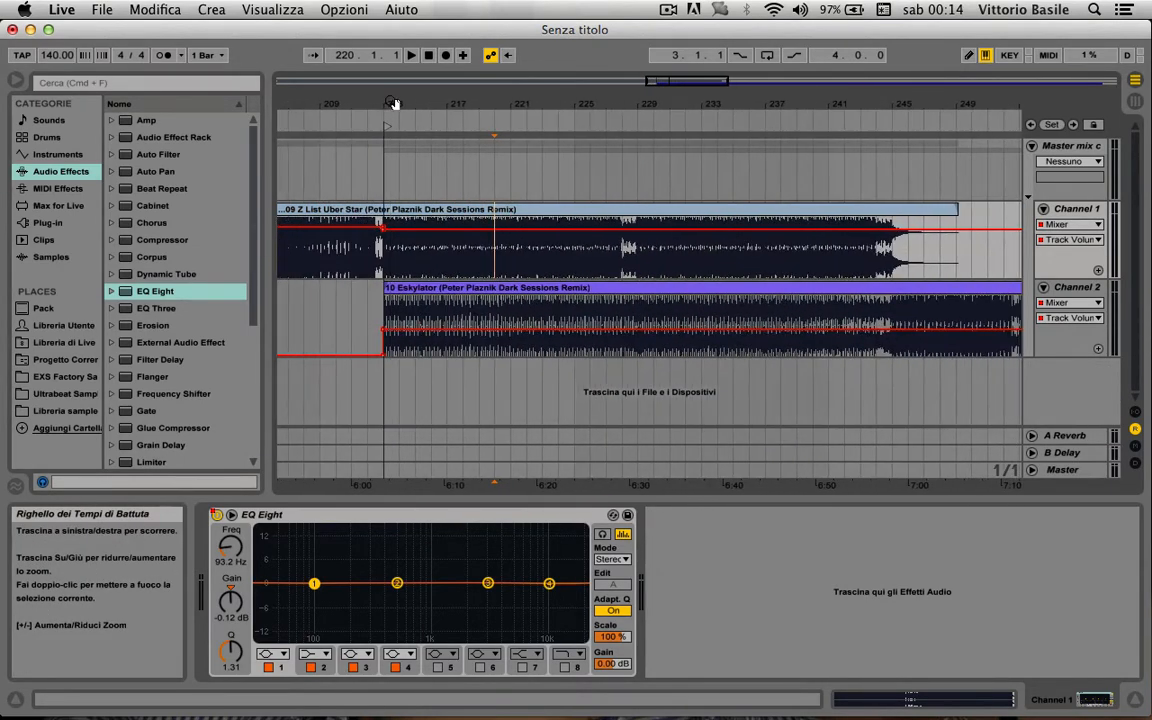
left_click_drag(426, 228, 555, 236)
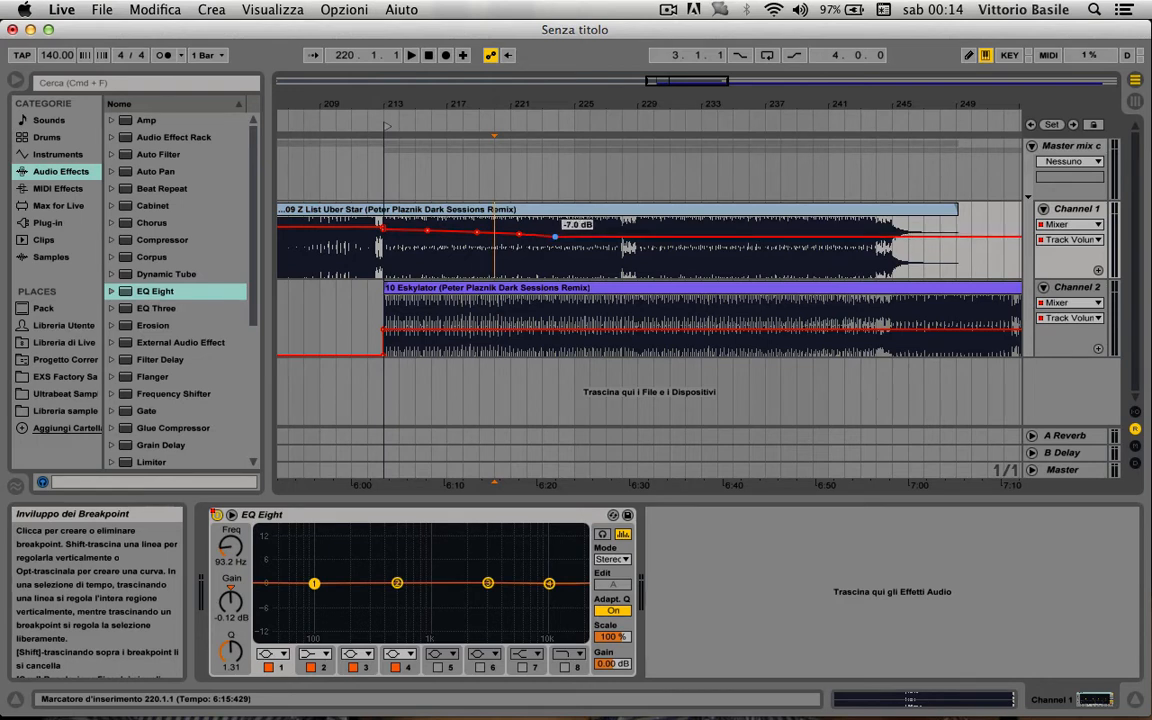
left_click(594, 238)
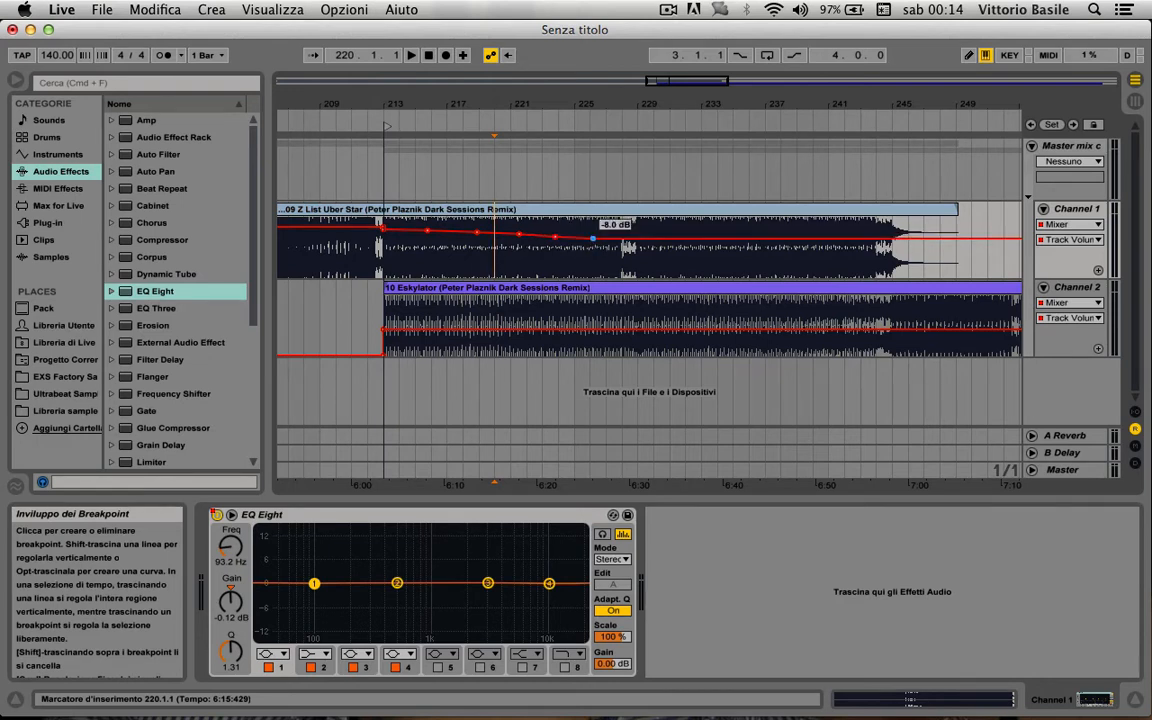
left_click_drag(623, 238, 637, 244)
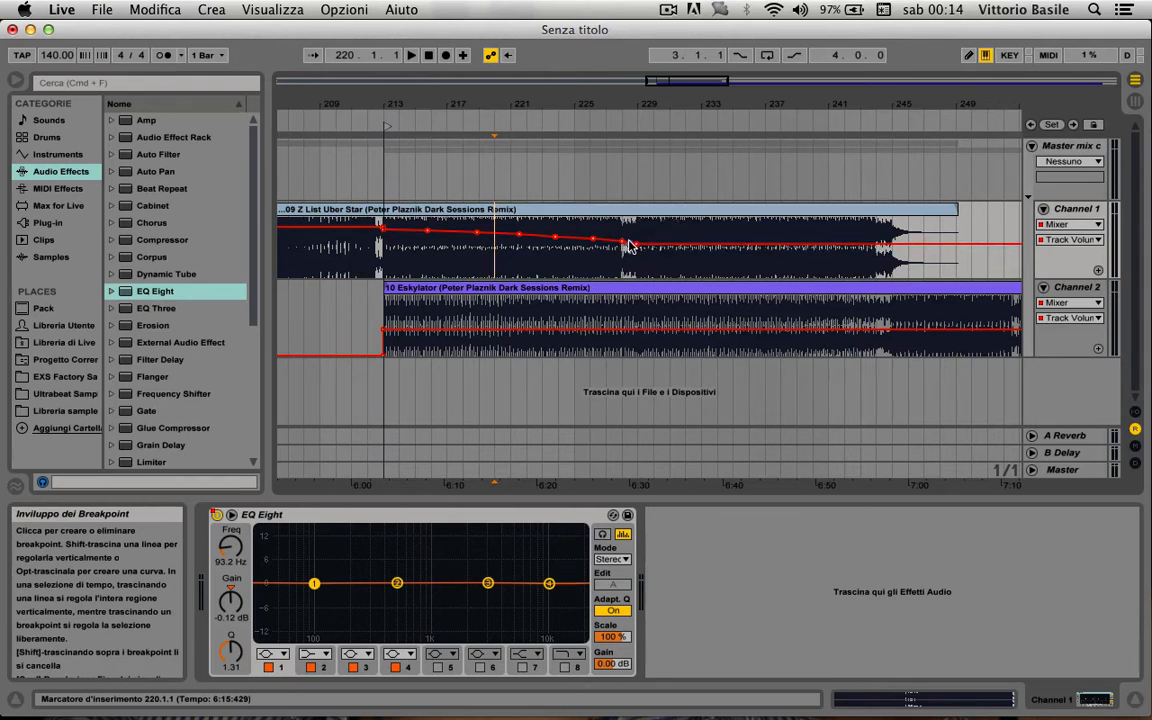
- Audition the mix at bar 228 and level Channel 1's volume off at -10.0 dB there, removing the breakpoint tried at -inf dB
left_click(620, 123)
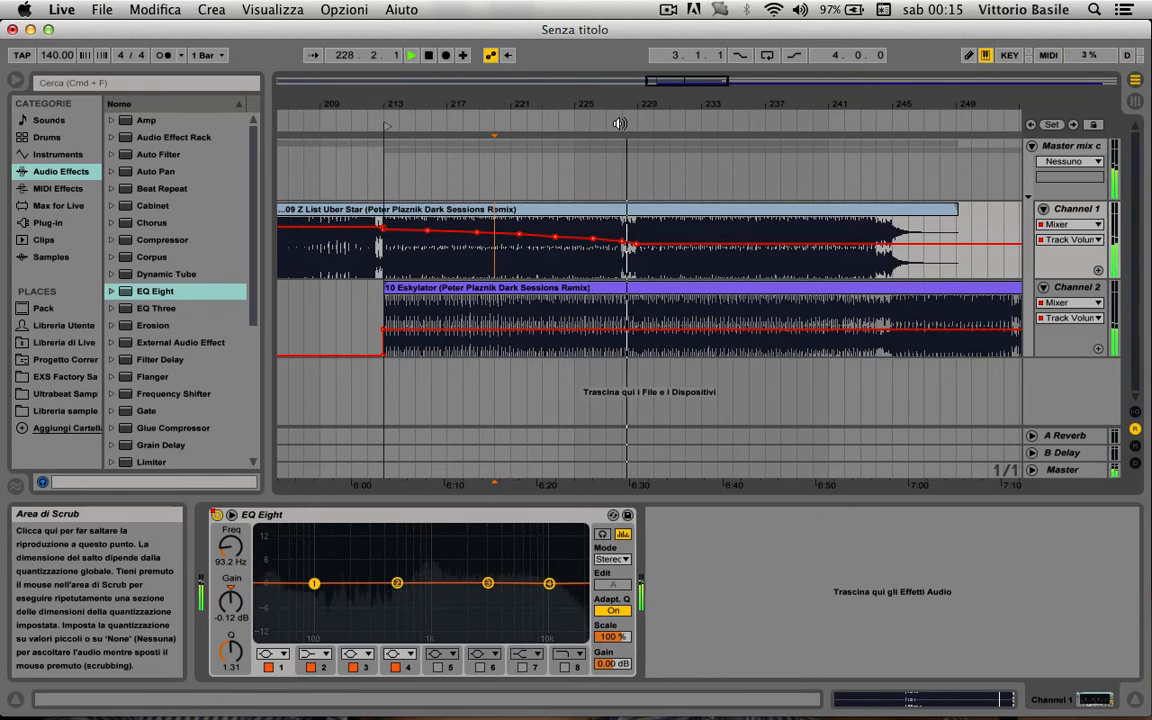
key("space")
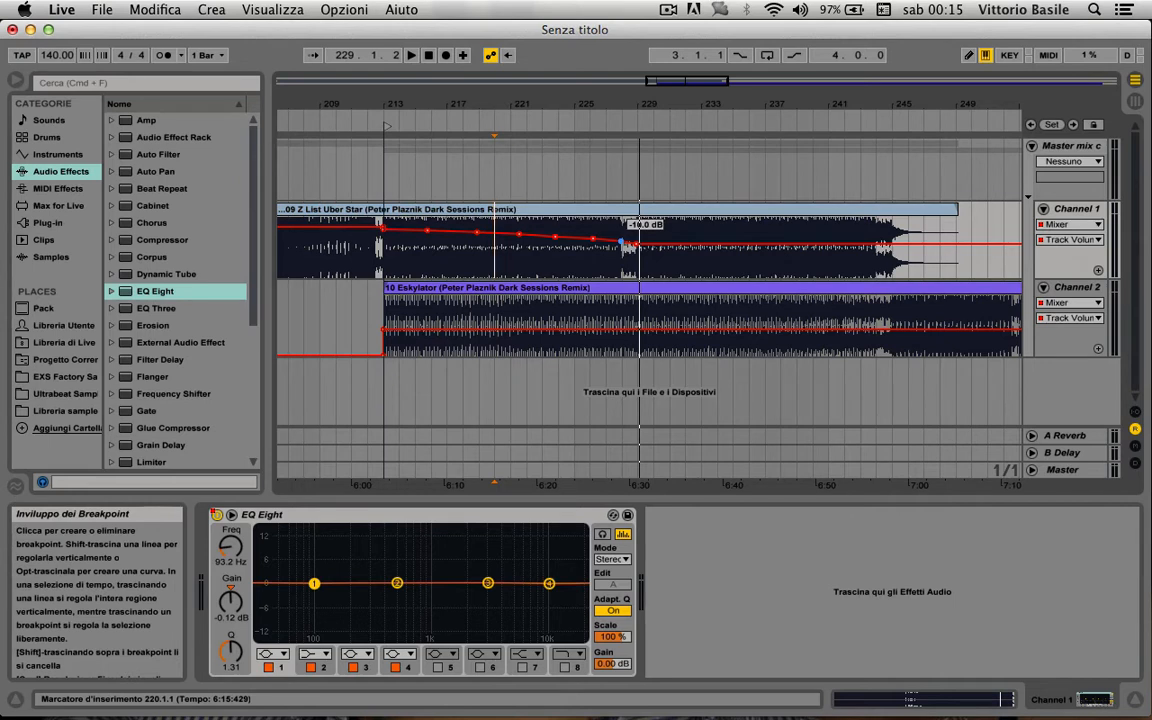
left_click_drag(634, 243, 634, 276)
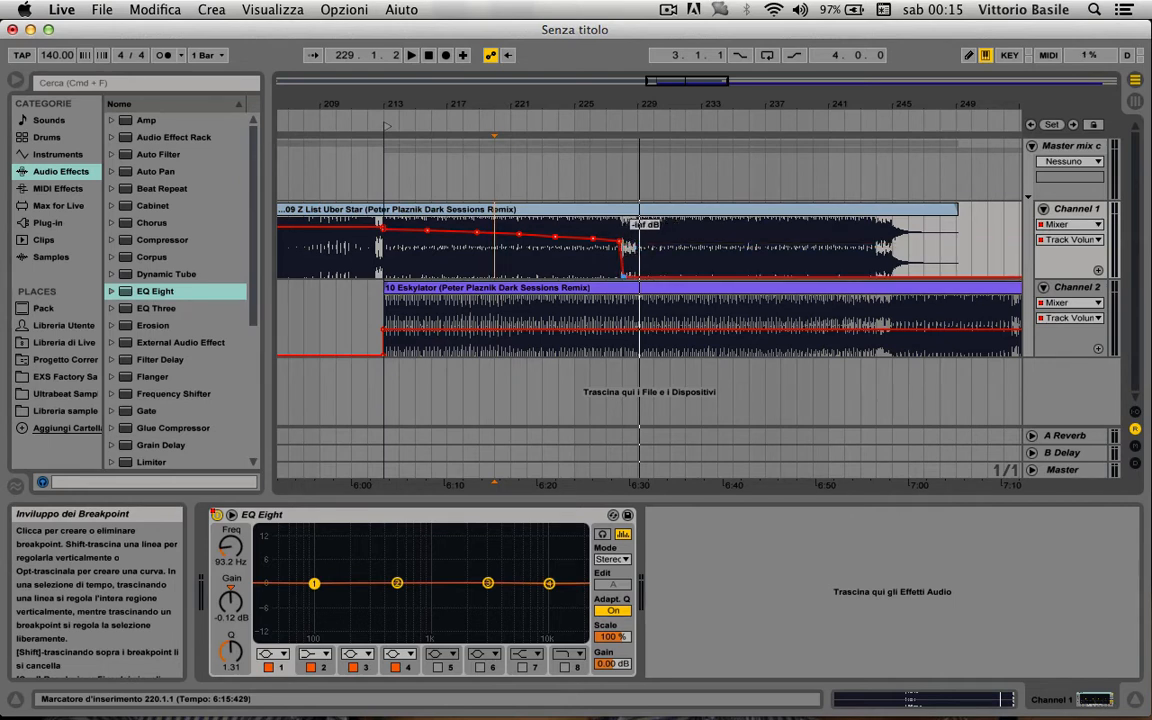
left_click(622, 275)
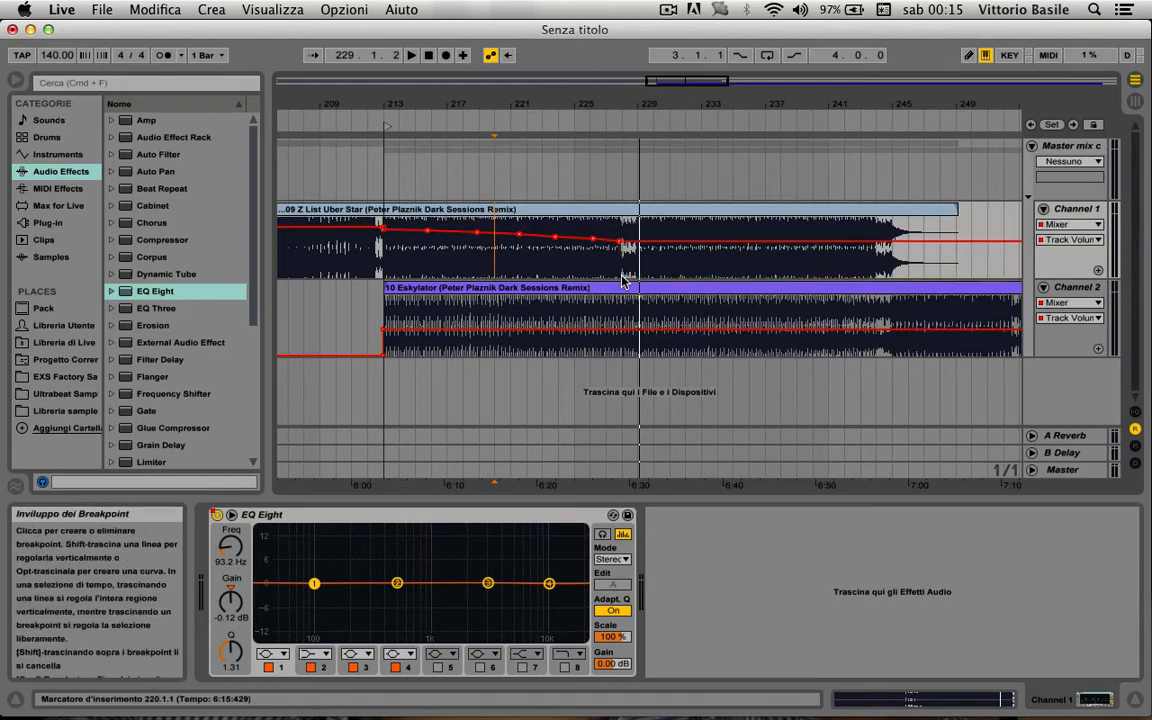
- Show Channel 1's Speaker On envelope and switch the speaker off between bars 228 and 229
left_click(1070, 239)
left_click(1068, 251)
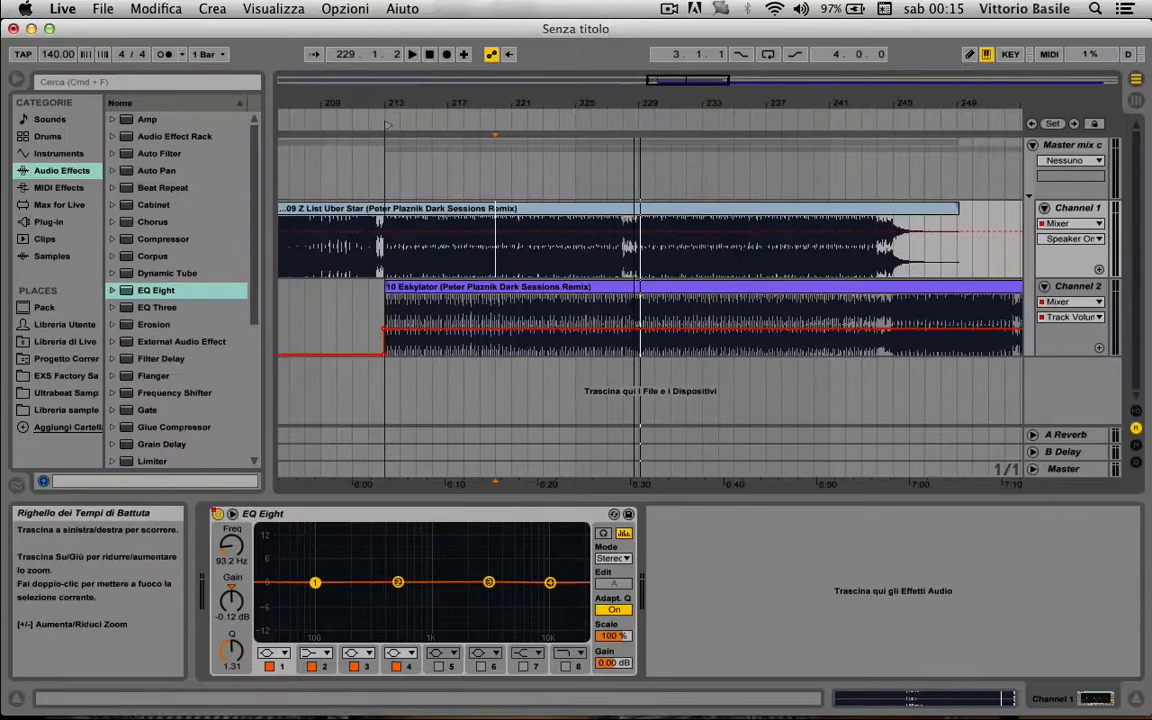
key("plus")
key("plus")
key("plus")
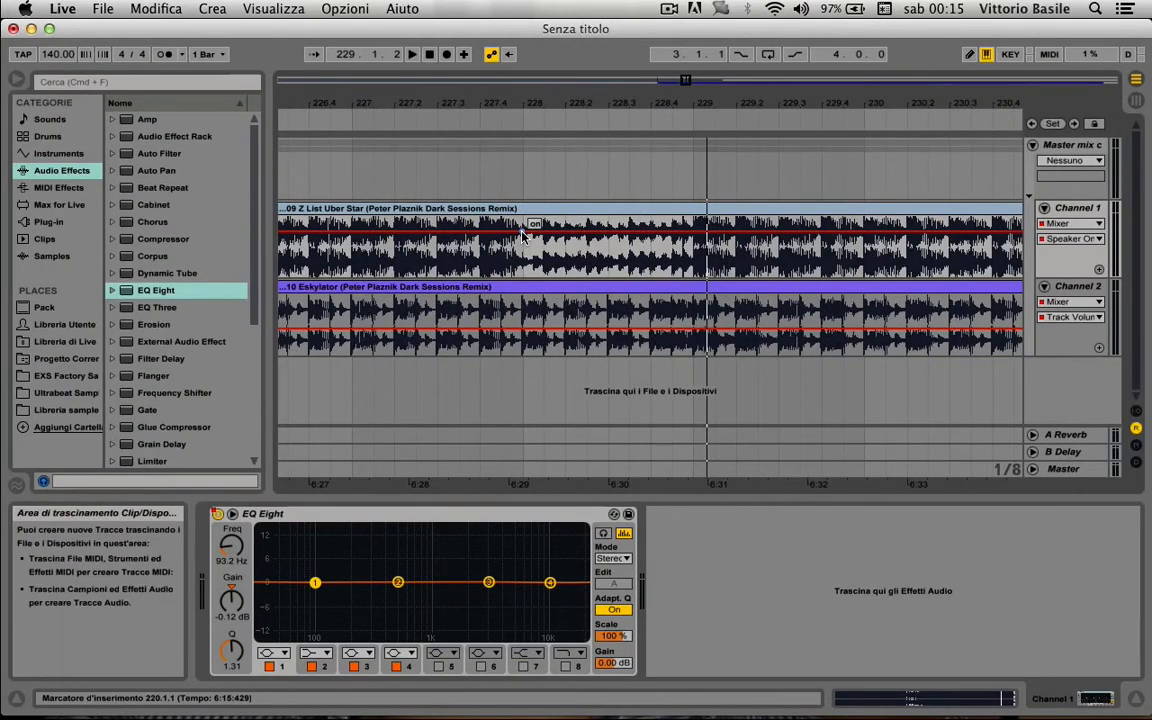
mouse_move(537, 229)
left_mouse_down()
mouse_move(697, 266)
mouse_move(699, 231)
left_mouse_up()
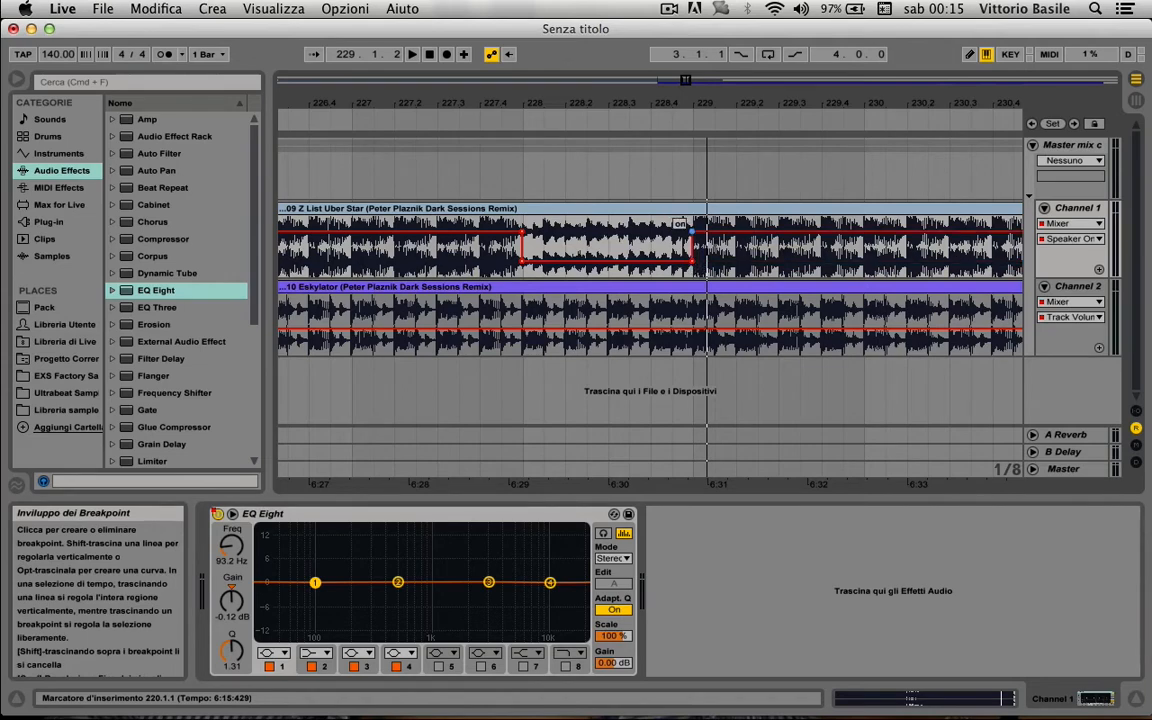
left_click(1070, 238)
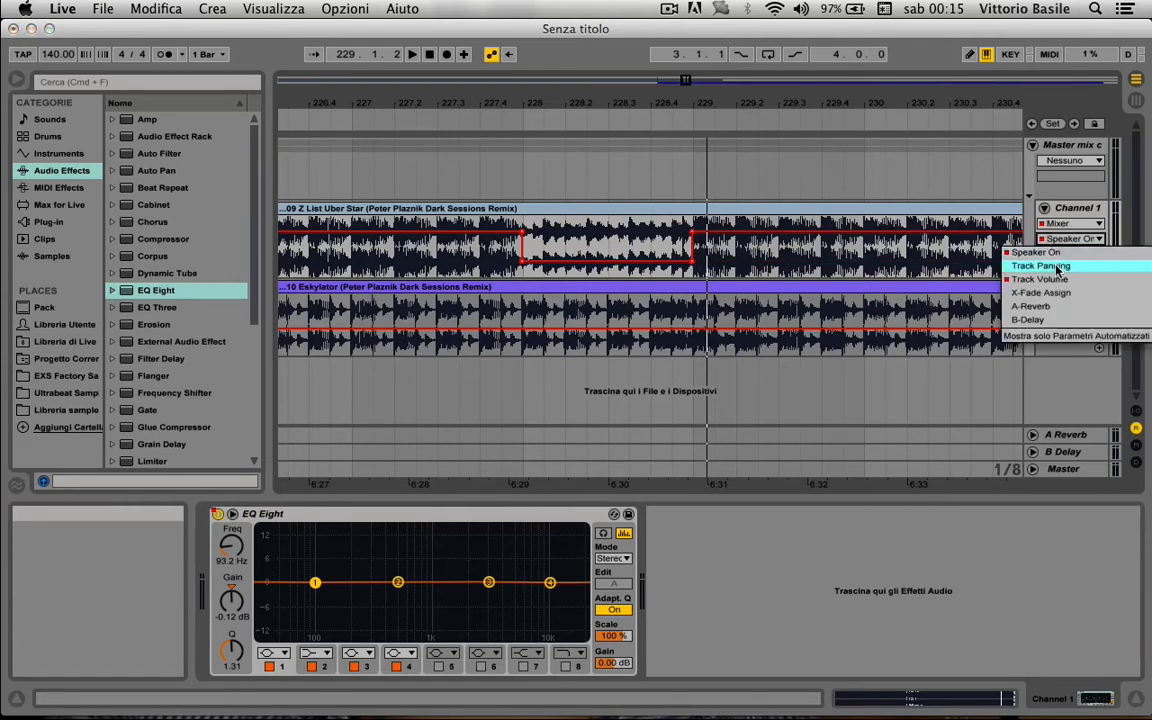
left_click(1035, 252)
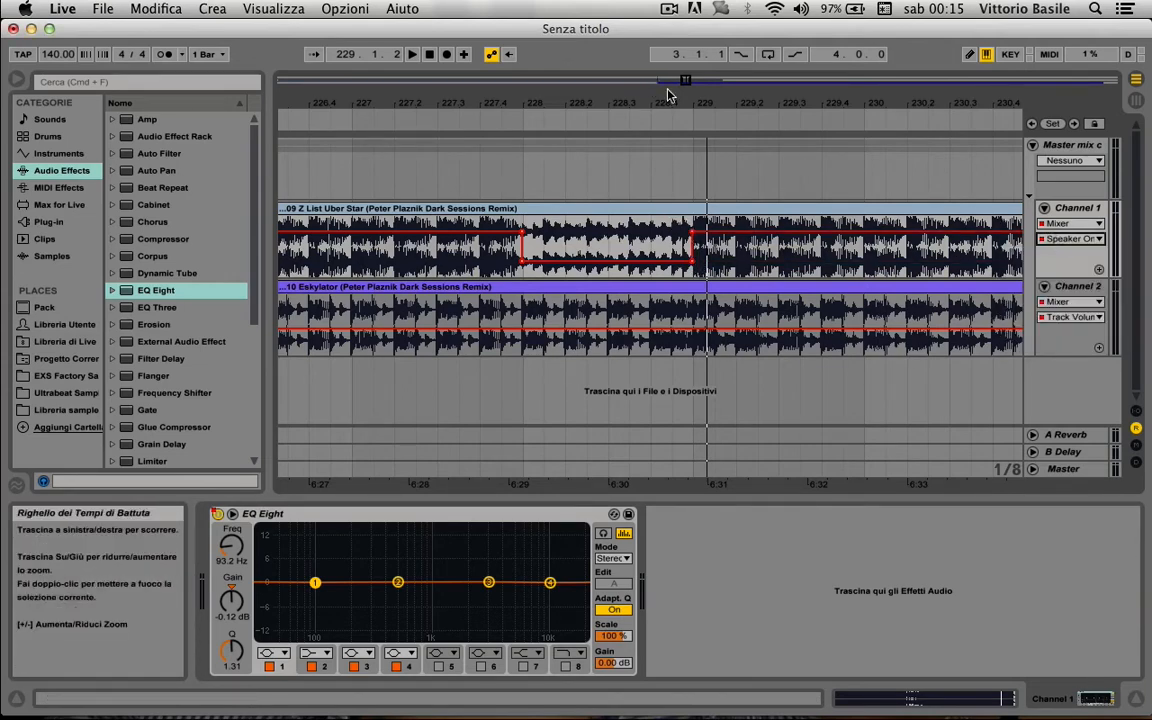
- Inspect how the edges of Channel 1's speaker cut at bars 229 and 228 line up with the waveforms
left_click_drag(625, 96, 625, 130)
left_click_drag(702, 100, 702, 150)
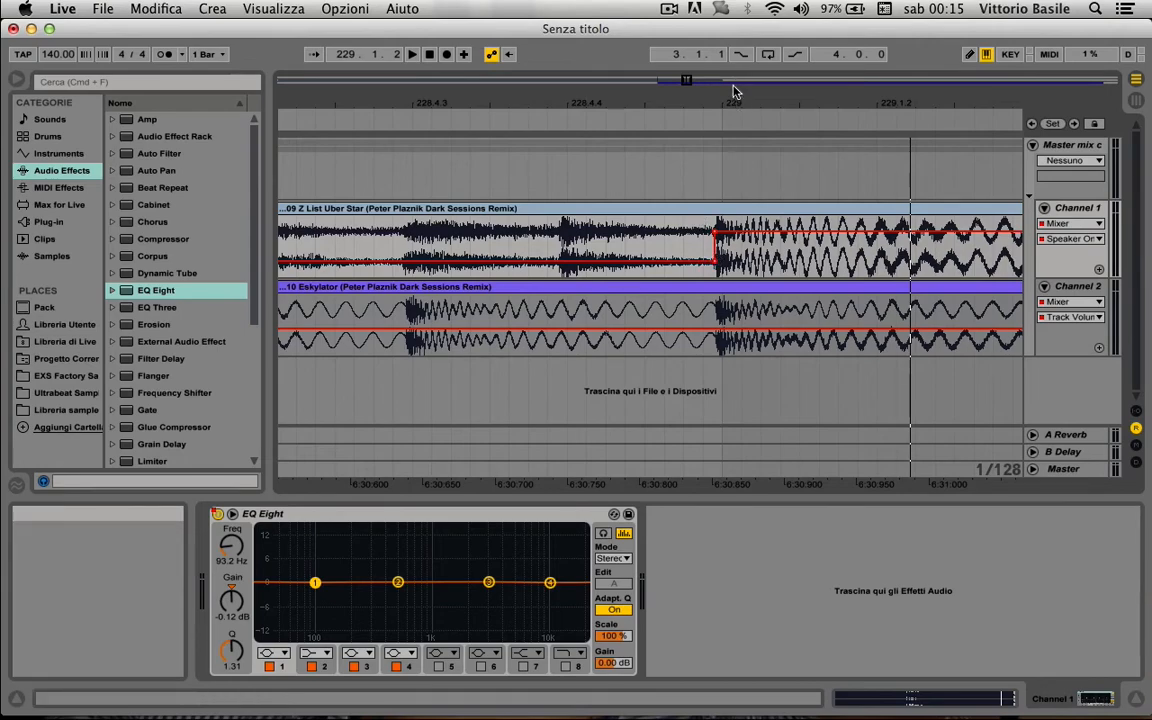
left_click_drag(734, 128, 735, 100)
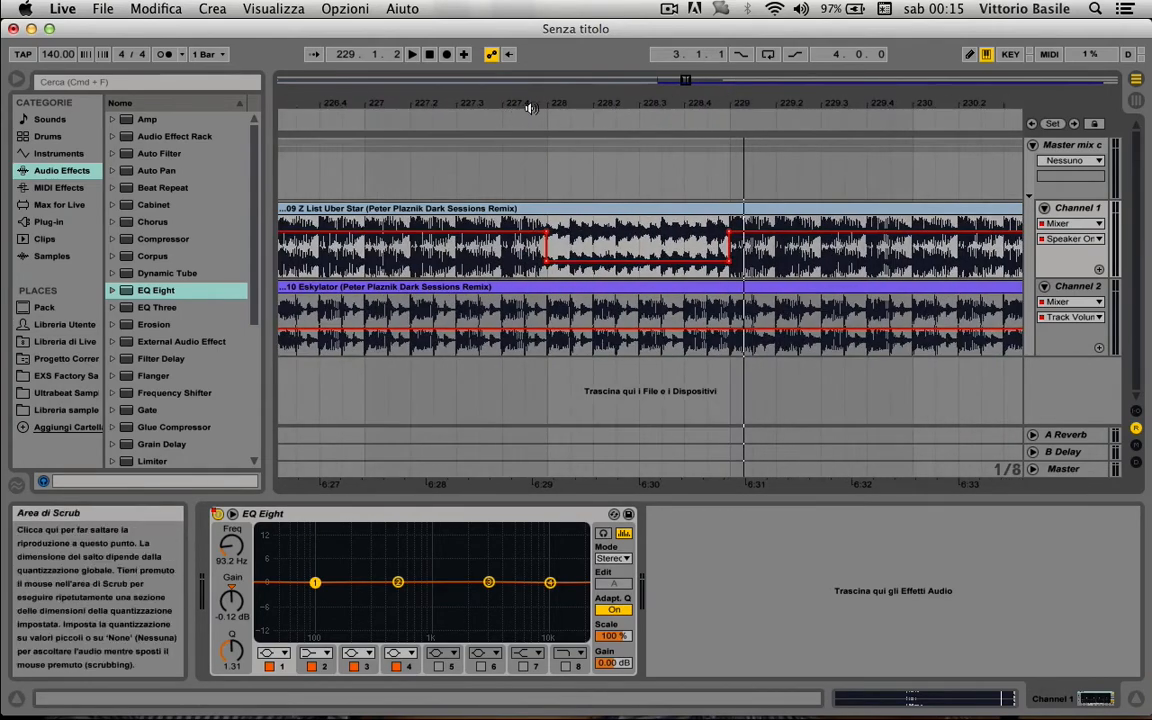
left_click_drag(543, 105, 718, 228)
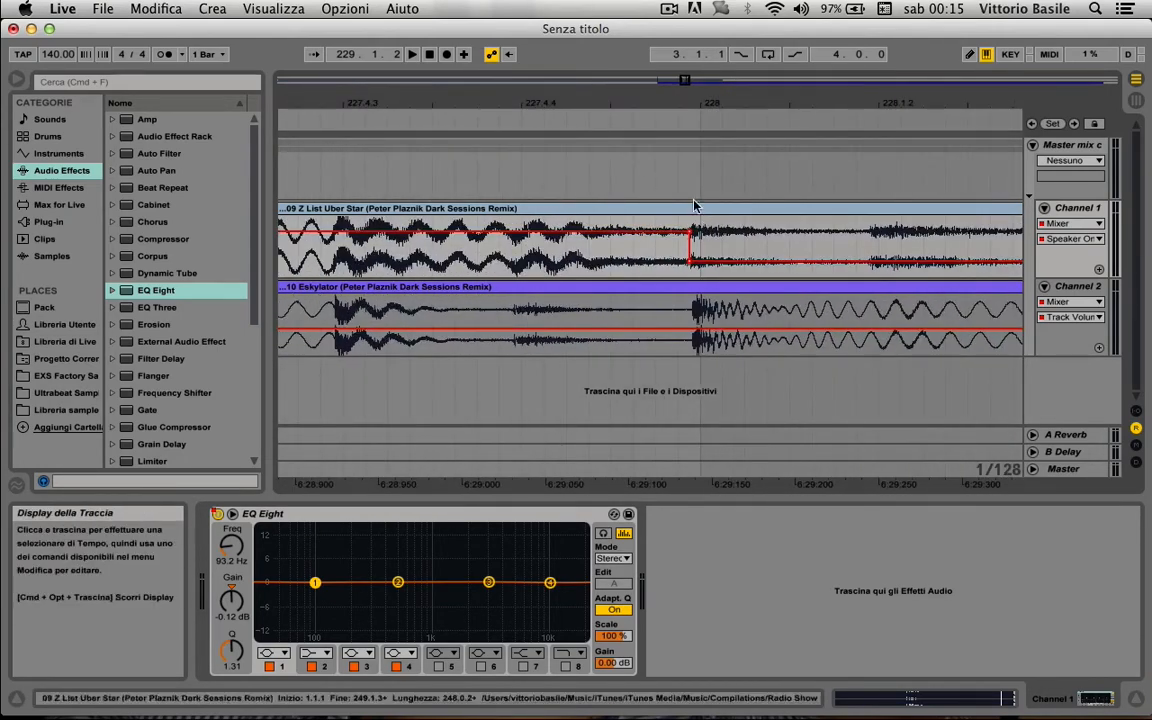
- Show Channel 1's Track Volume envelope and lower it to -13.0 dB at bar 229
mouse_move(686, 111)
left_mouse_down()
mouse_move(686, 90)
mouse_move(689, 100)
left_mouse_up()
left_click(1072, 238)
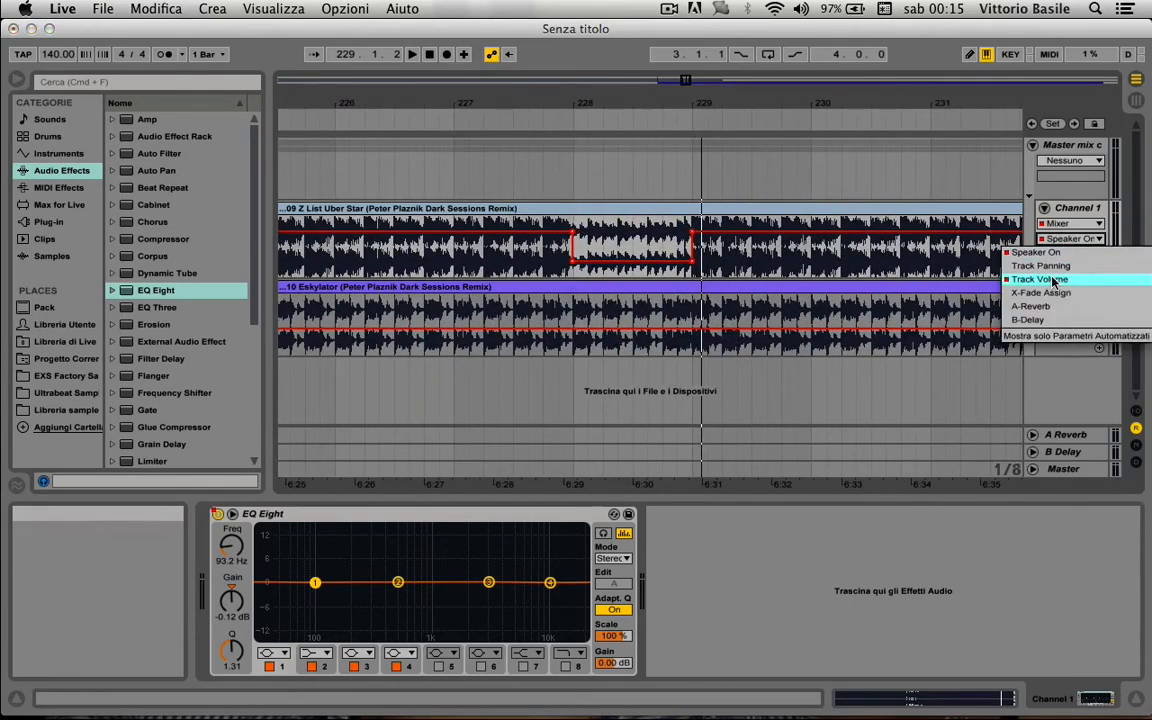
left_click(1042, 279)
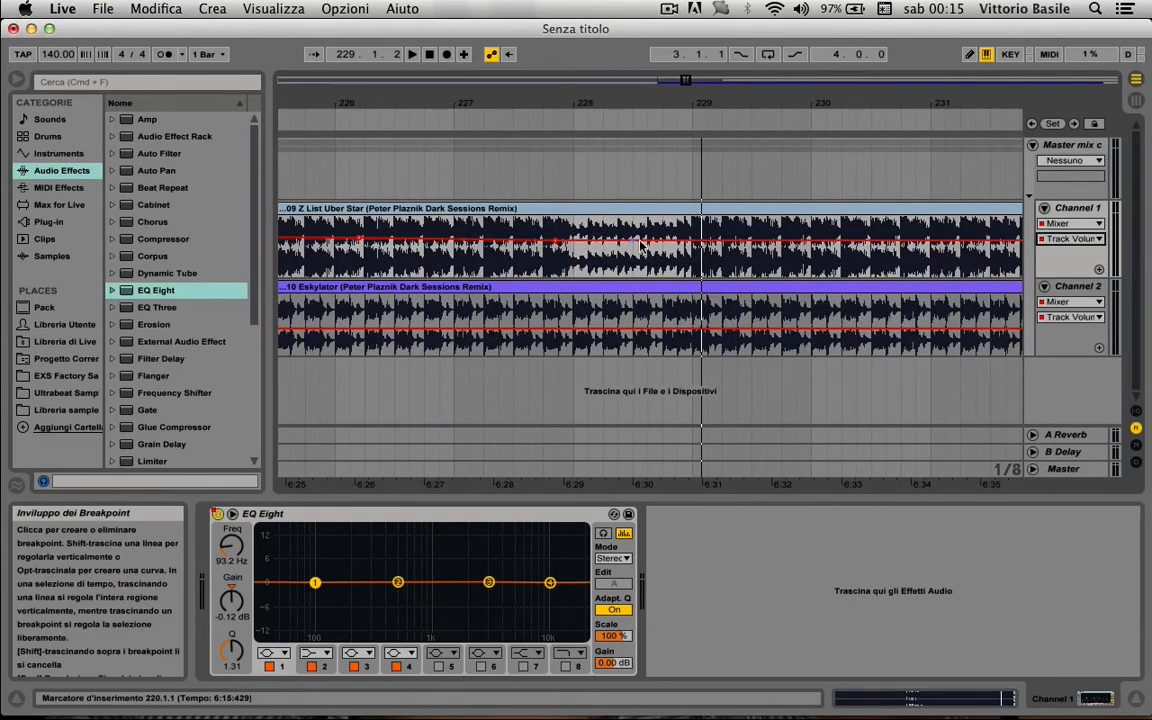
left_click_drag(686, 245, 692, 250)
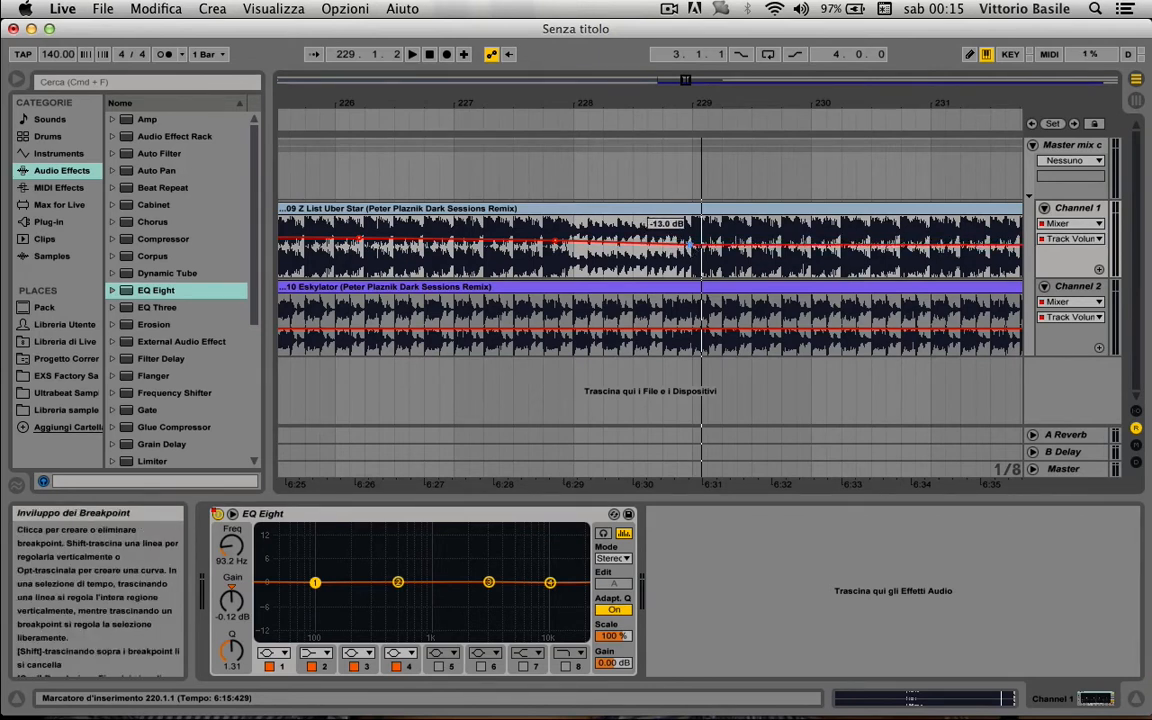
- Draw a gradual Channel 2 volume rise from bar 213, passing -10.4 dB near bar 217 and levelling at -5.5 dB from about bar 225
left_click_drag(619, 96, 616, 100)
scroll(478, 240, "left", 10)
scroll(478, 240, "right", 6)
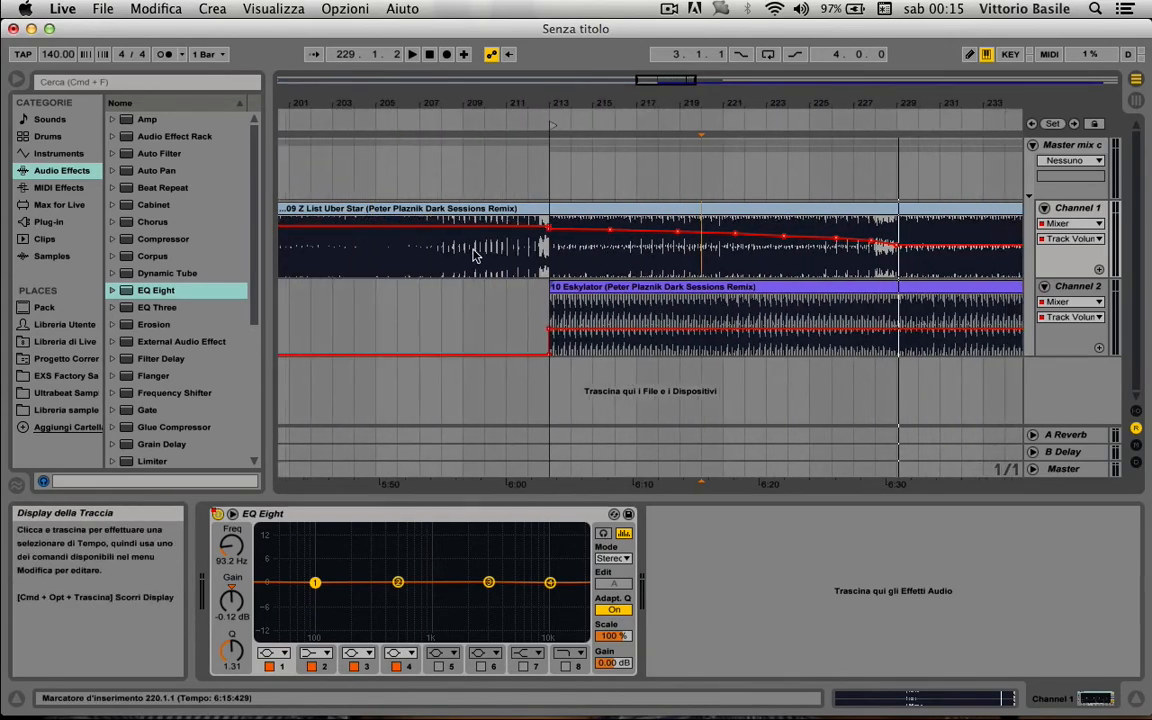
left_click_drag(408, 333, 457, 320)
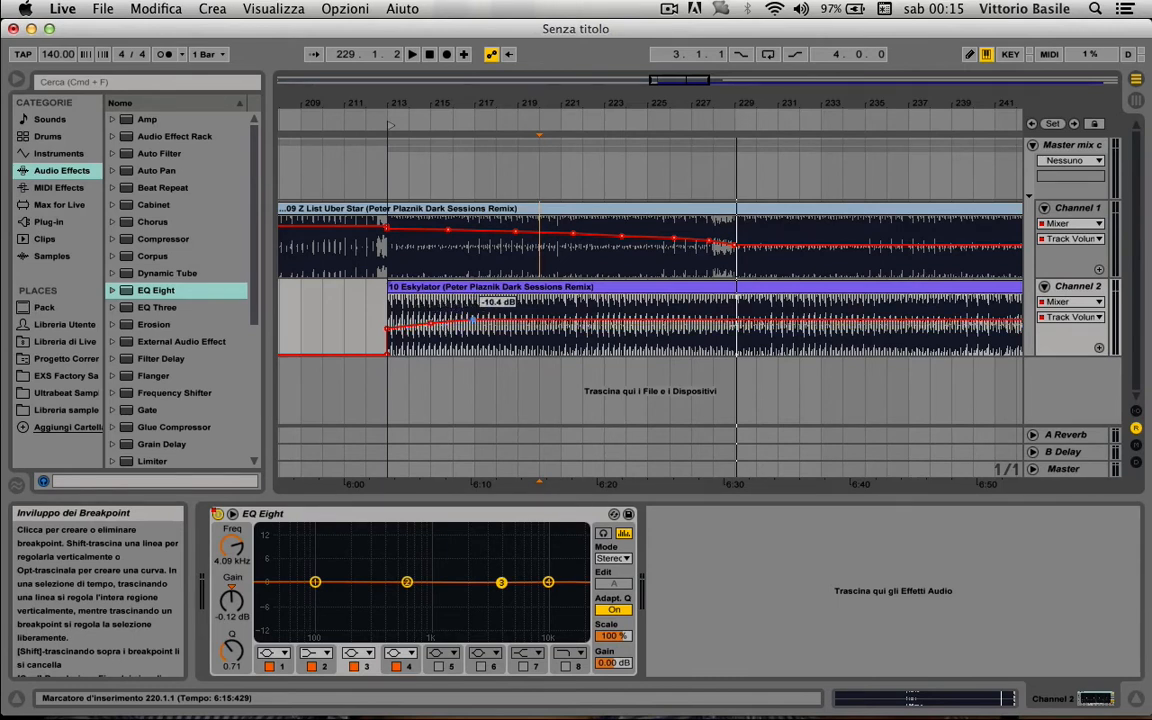
left_click_drag(533, 322, 647, 313)
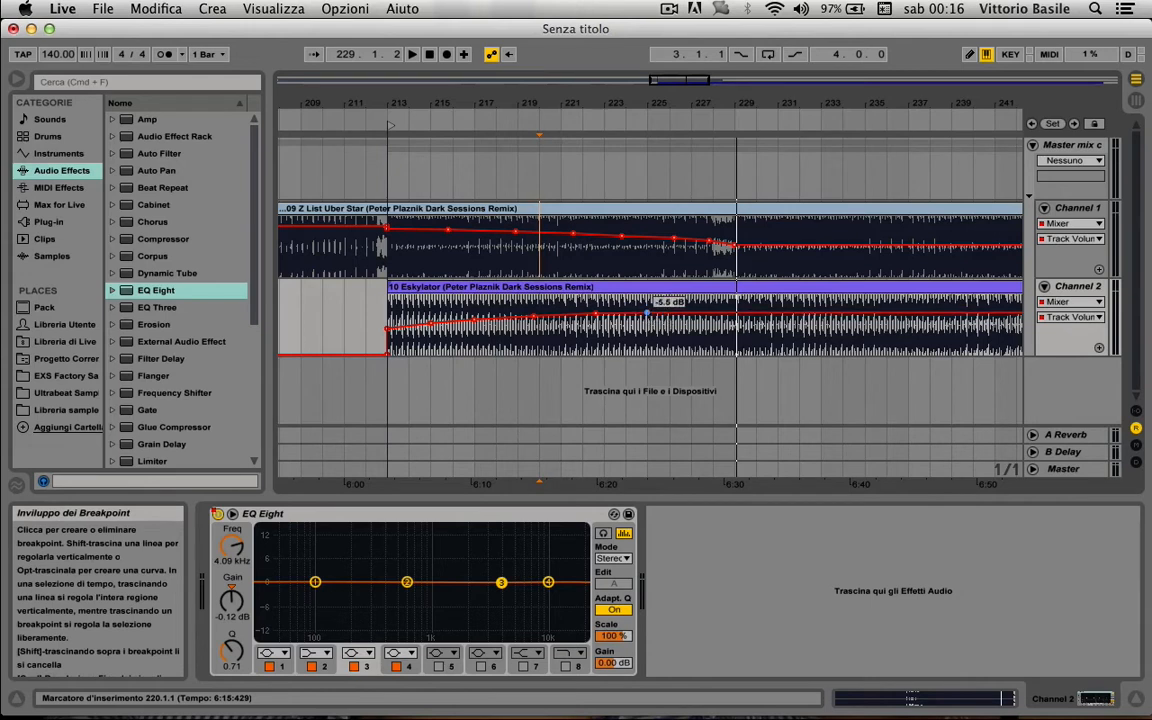
left_click(706, 313)
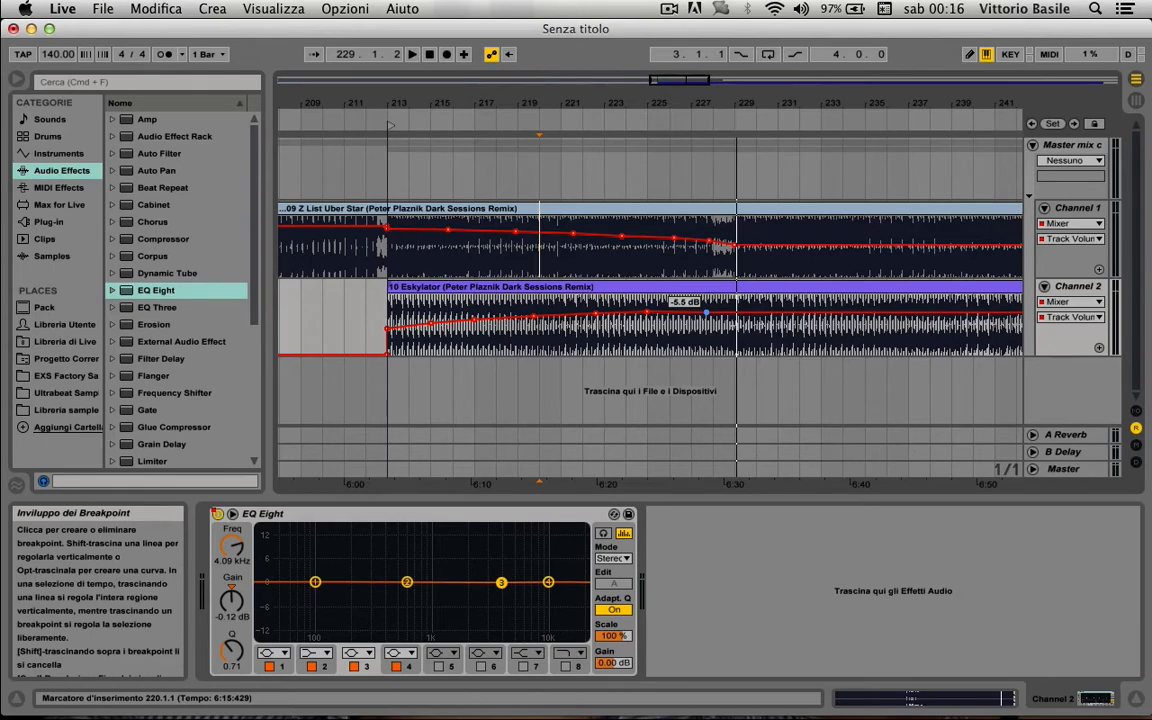
- Continue Channel 2's volume rise to -4.3 dB near bar 237, -2.5 dB near bar 241 and -0.7 dB near bar 245
scroll(737, 322, "right", 5)
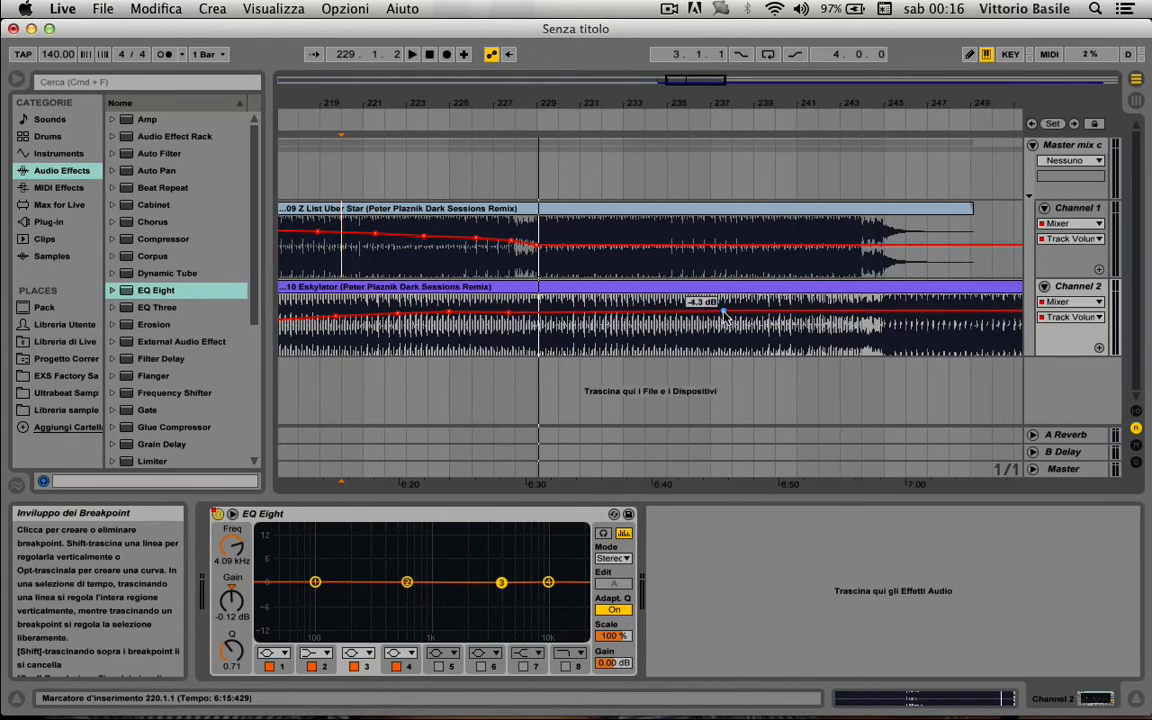
left_click(800, 311)
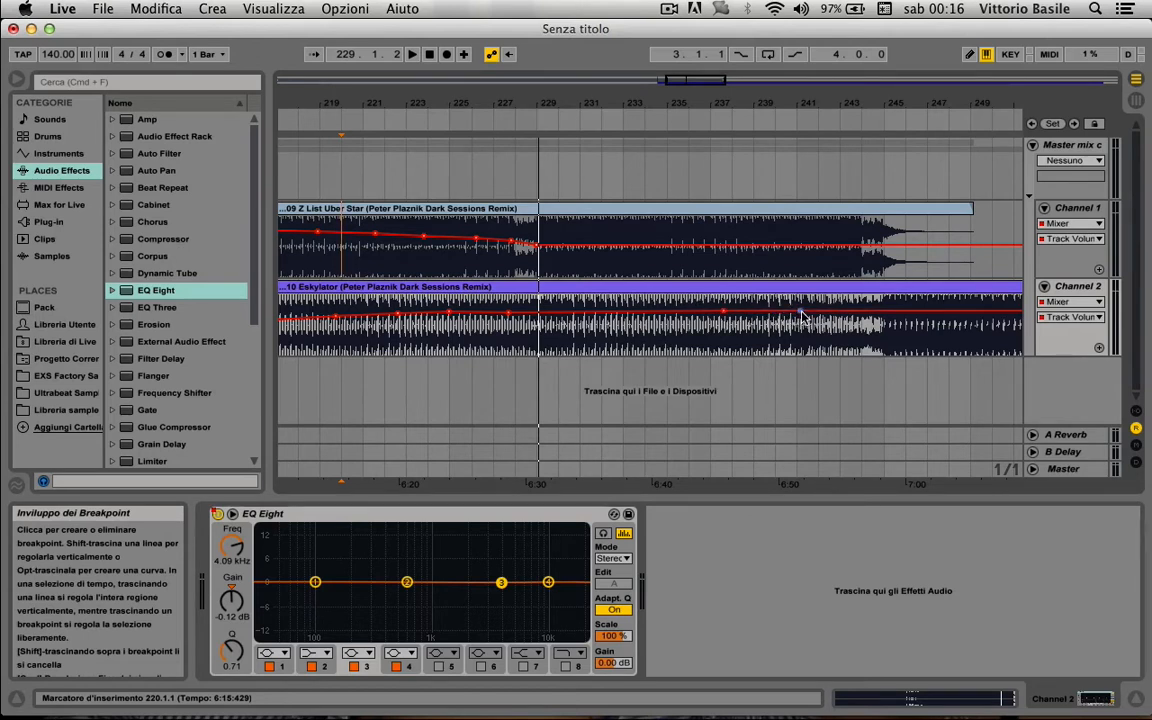
left_click_drag(804, 311, 809, 307)
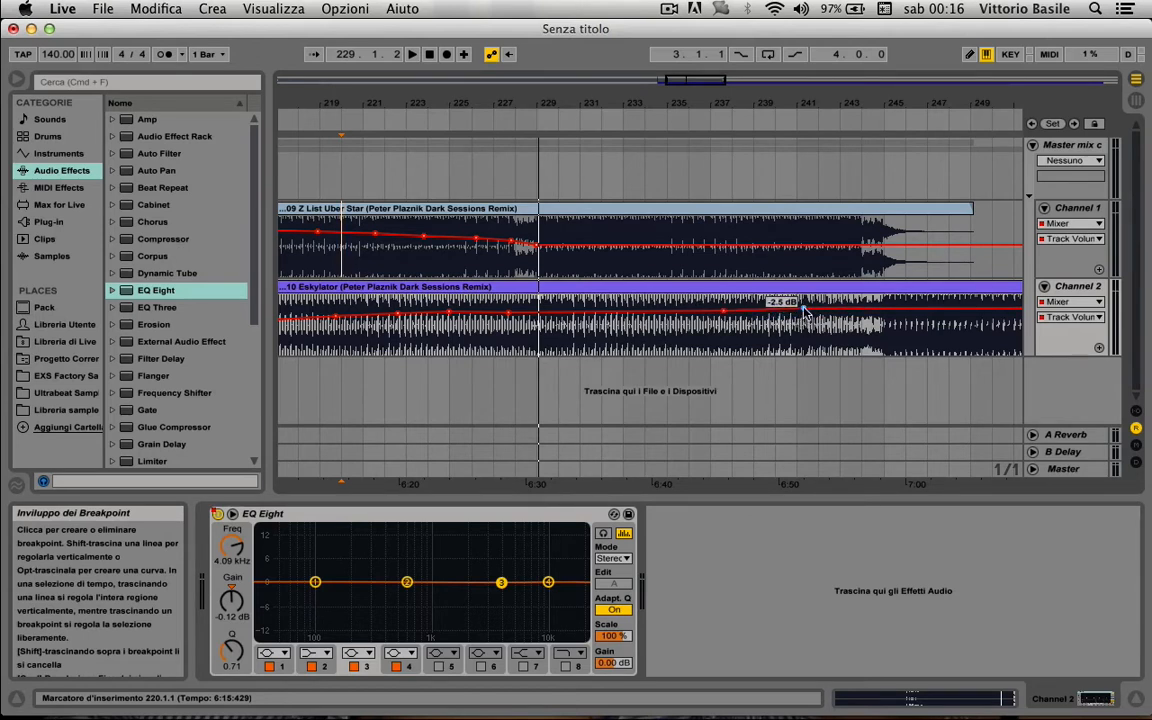
left_click_drag(878, 307, 880, 305)
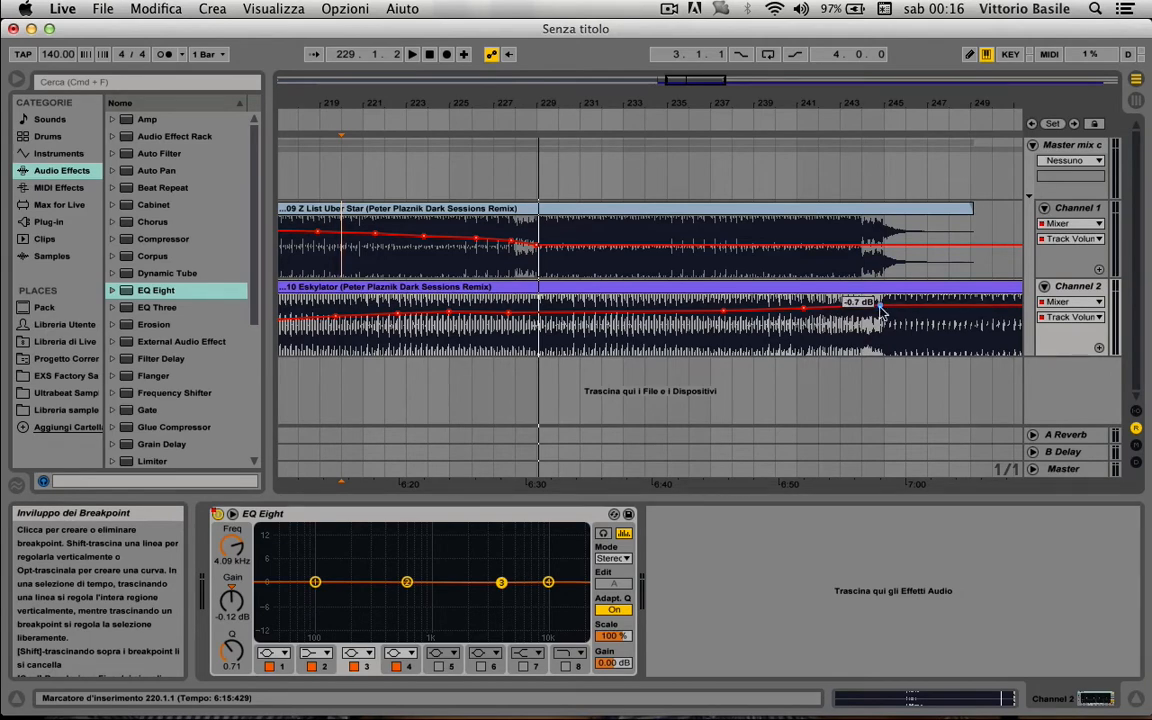
- Lower Channel 1's volume breakpoint at bar 213 to -0.7 dB
scroll(767, 295, "left", 15)
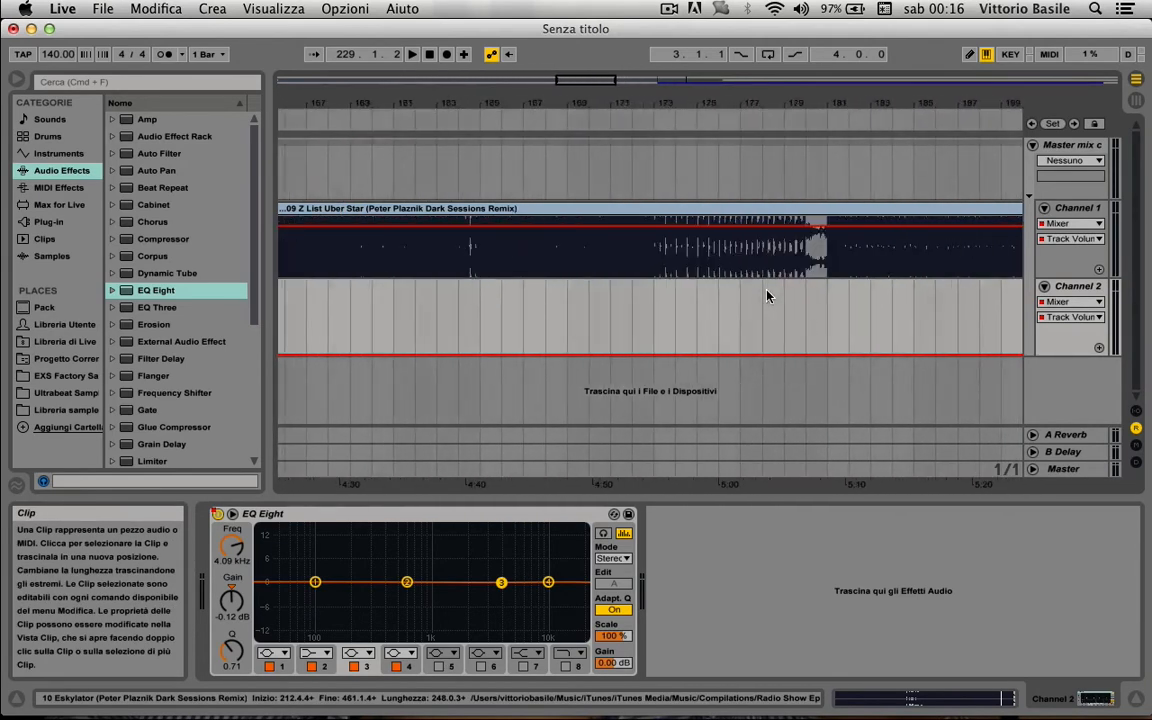
scroll(767, 295, "right", 10)
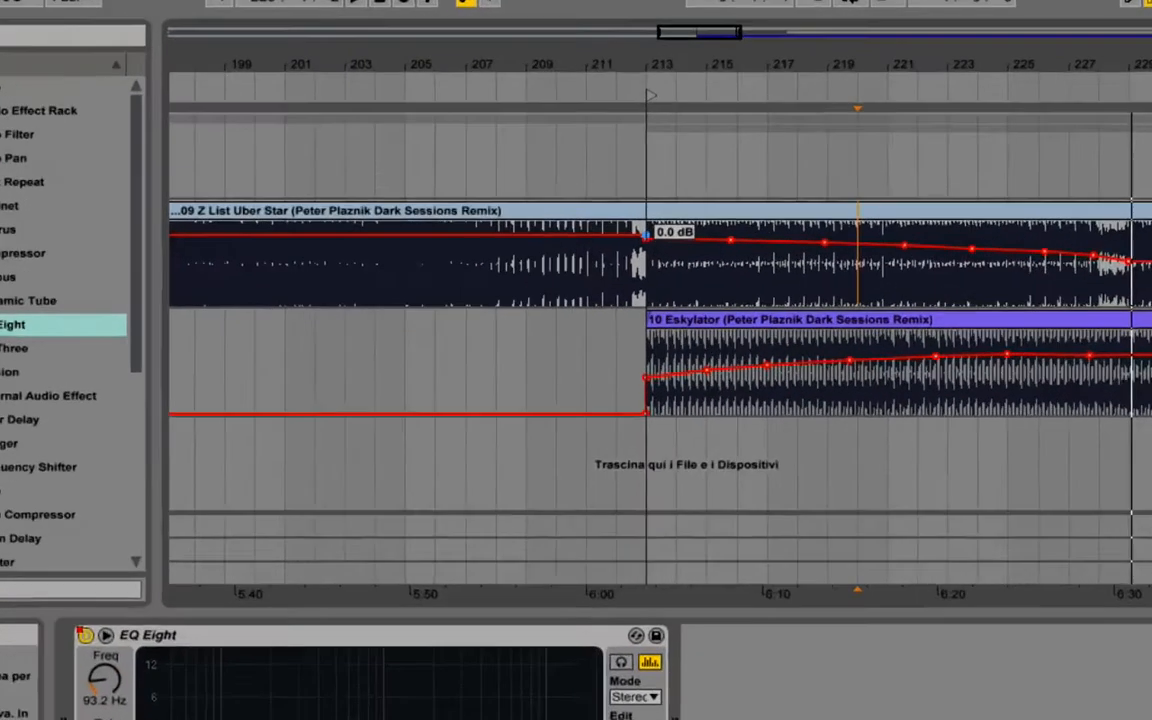
left_click_drag(621, 223, 622, 225)
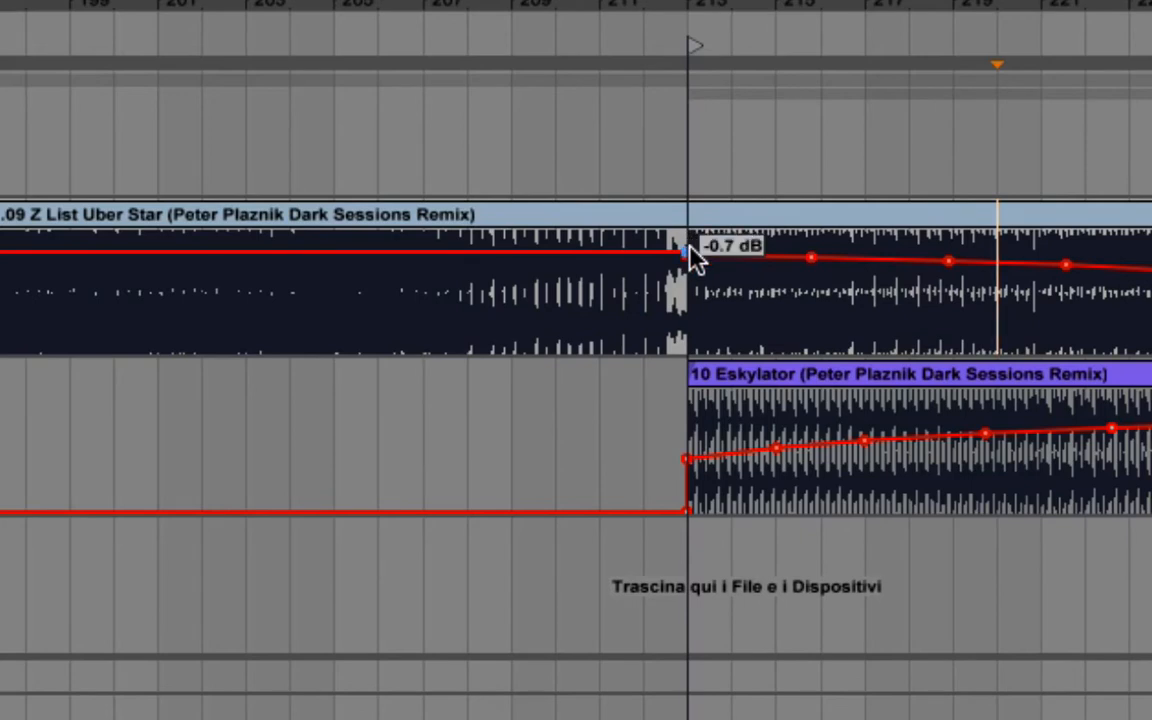
- Extend Channel 1's volume fade past bar 229 through -15.0, -17.6, -21.0 and -27.0 dB, down to the envelope's minimum near bar 245
scroll(902, 373, "right", 5)
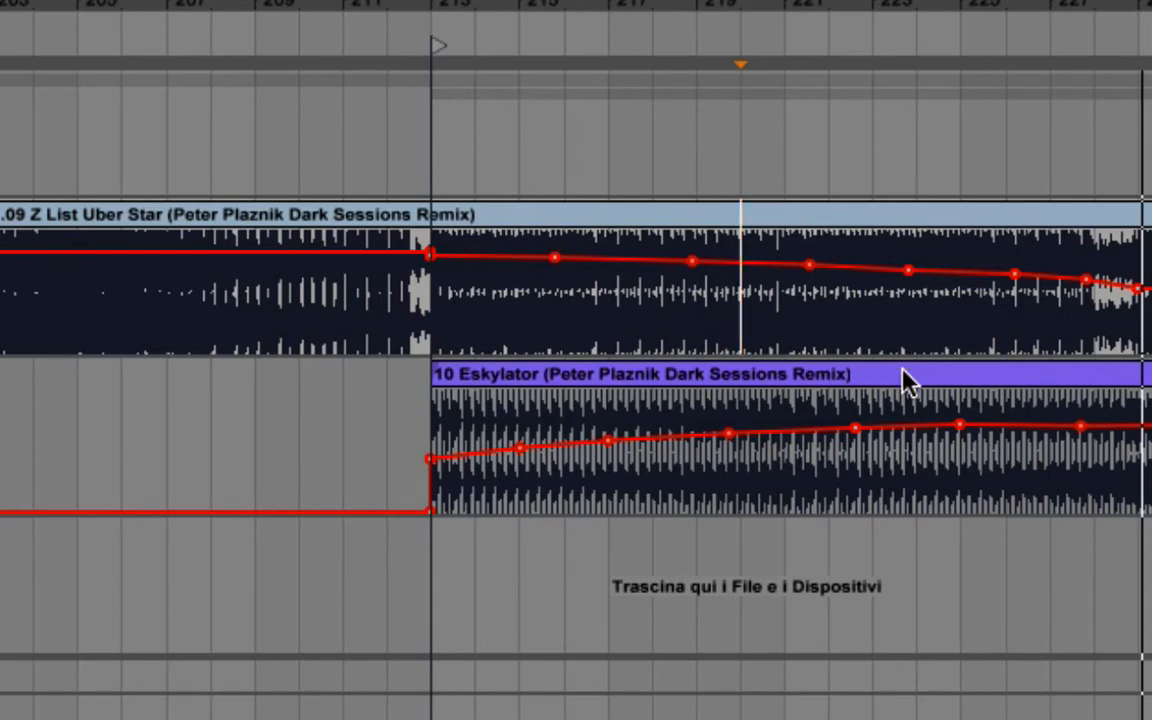
scroll(902, 380, "right", 5)
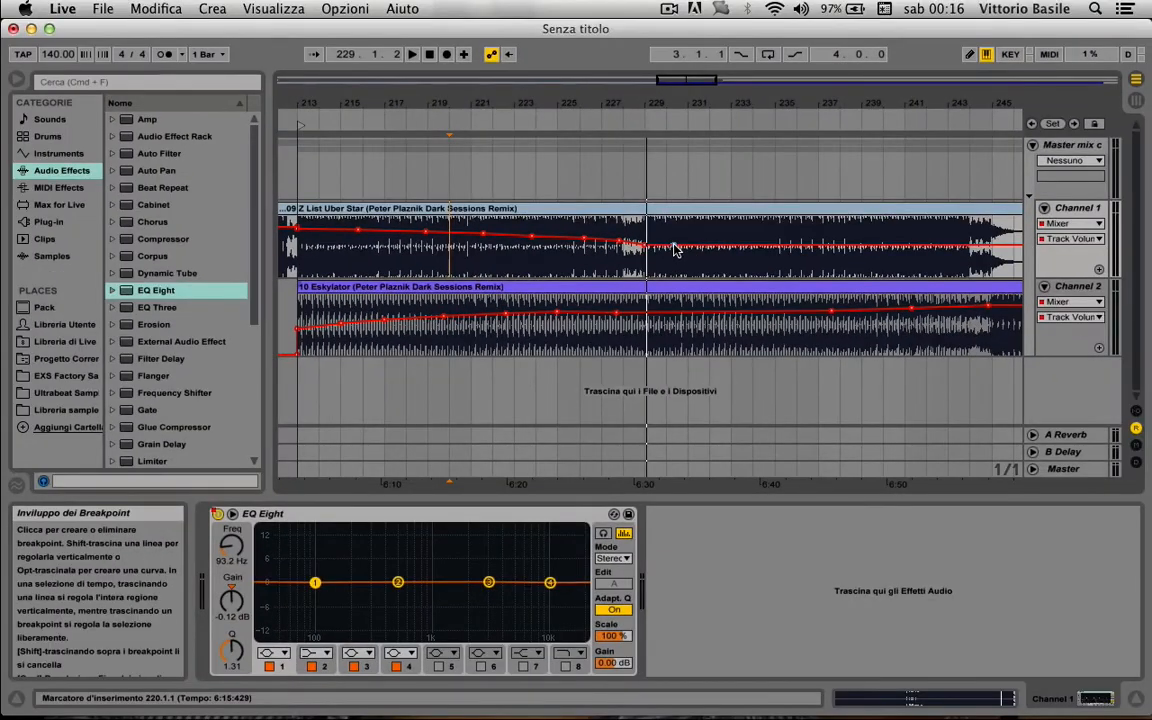
left_click(675, 249)
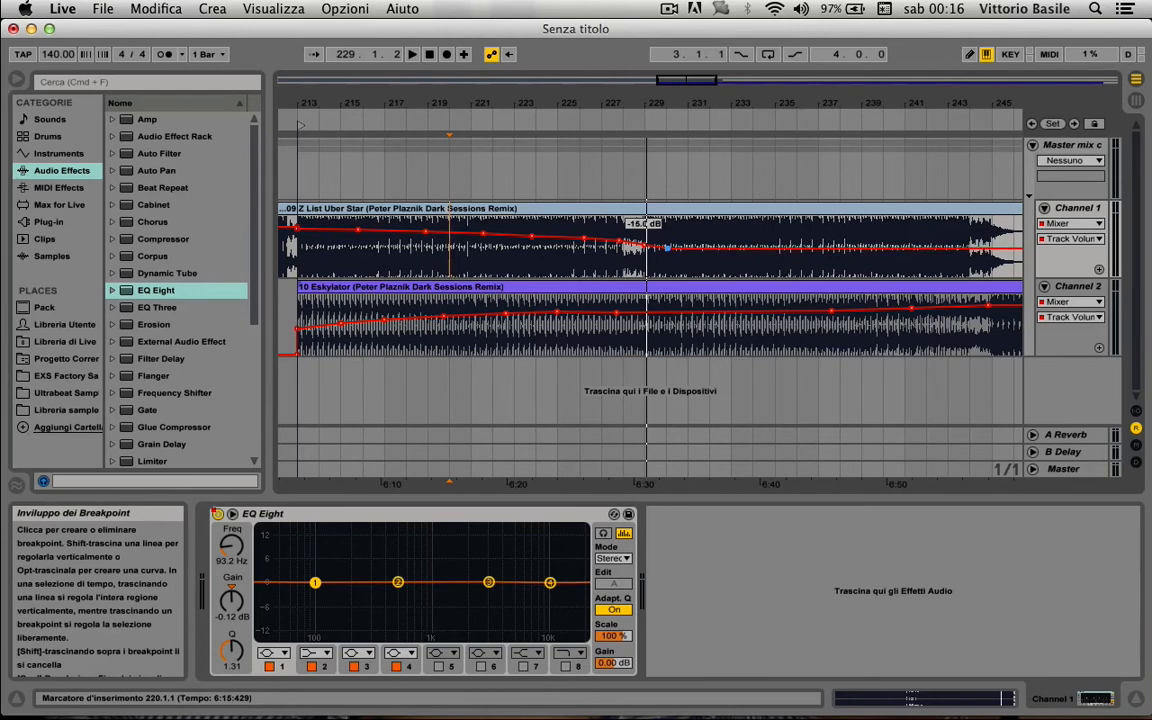
left_click(700, 250)
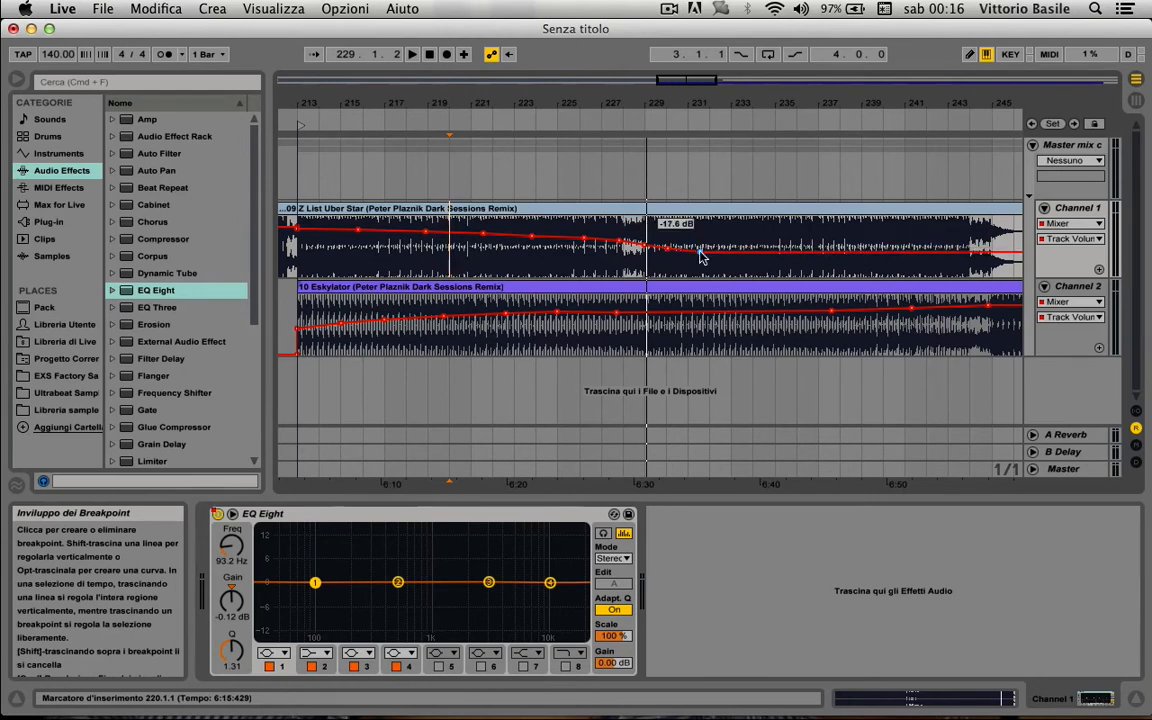
left_click_drag(771, 252, 769, 257)
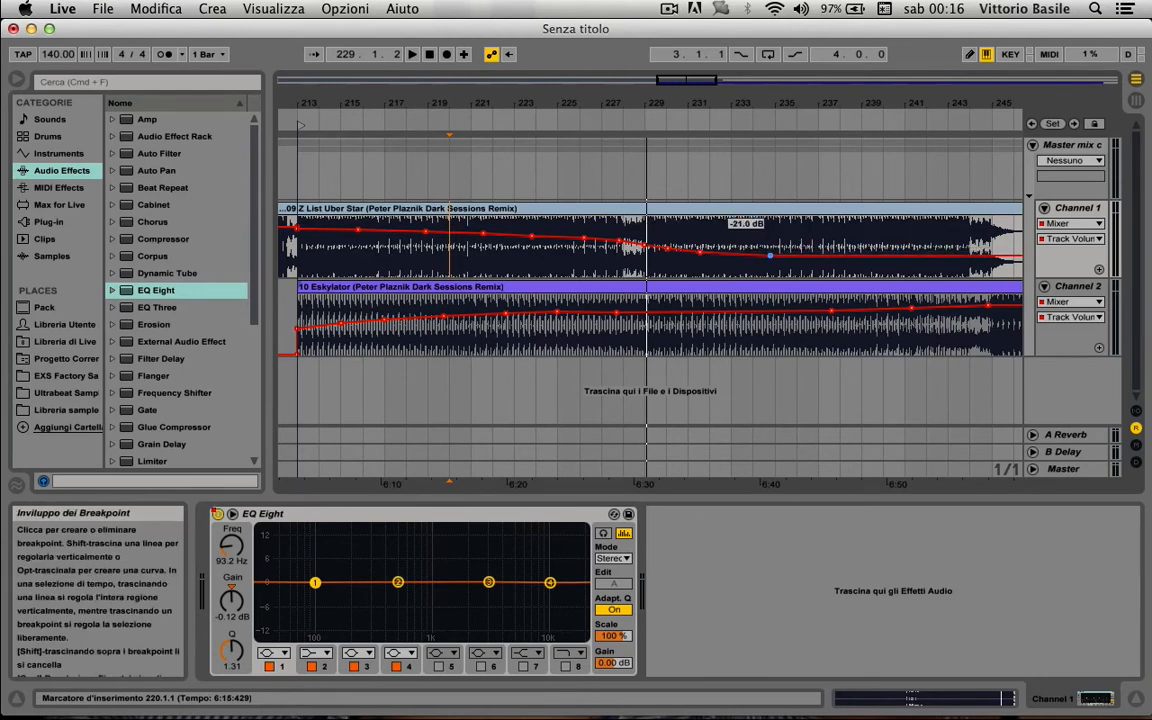
scroll(808, 265, "right", 5)
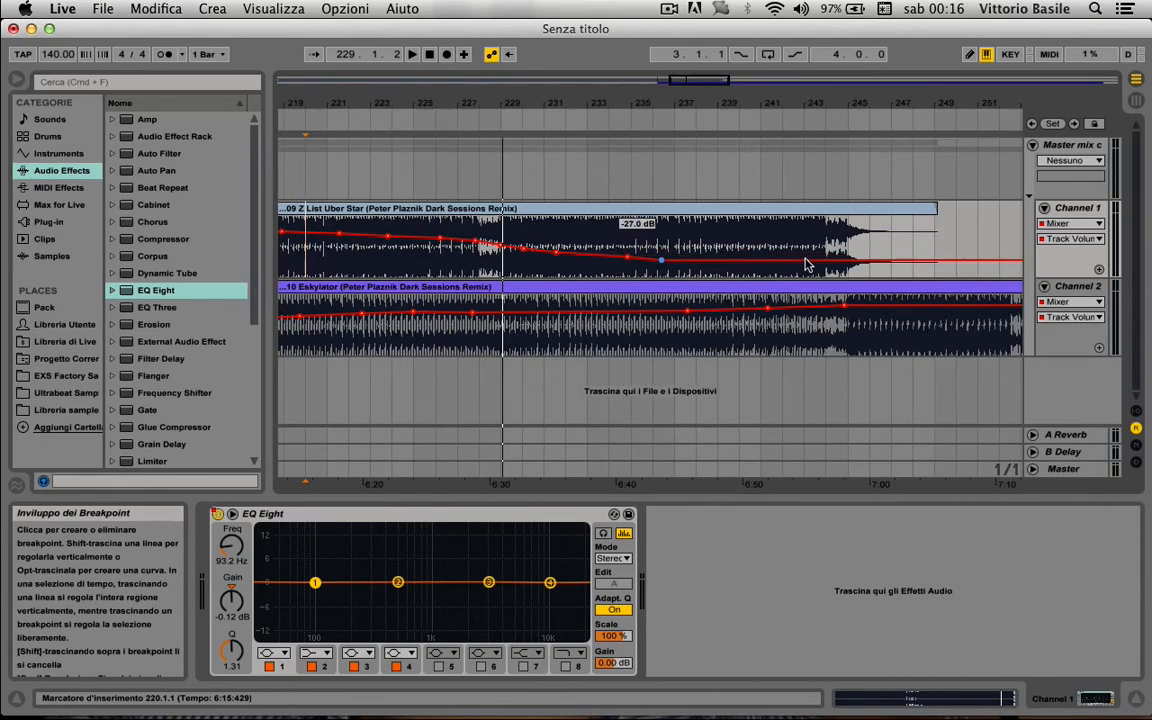
left_click_drag(838, 266, 838, 277)
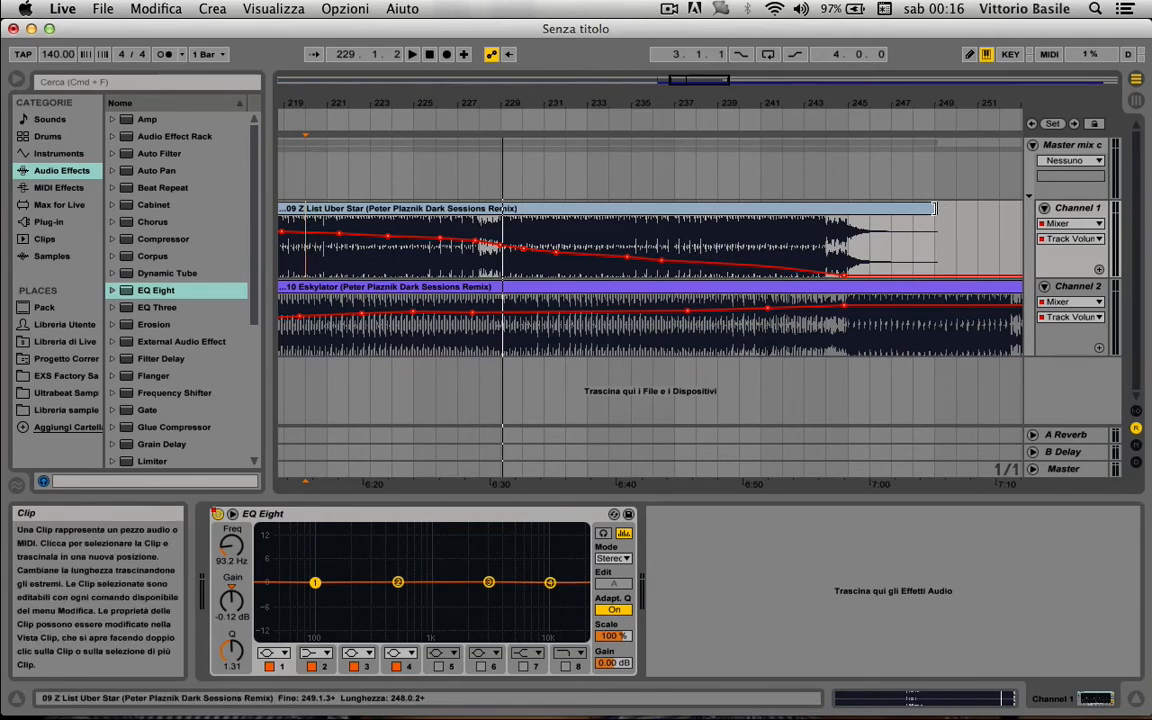
- Trim the end of Channel 1's clip back to bar 246 and place the insert marker at bar 222
left_click_drag(935, 210, 866, 210)
scroll(780, 265, "left", 5)
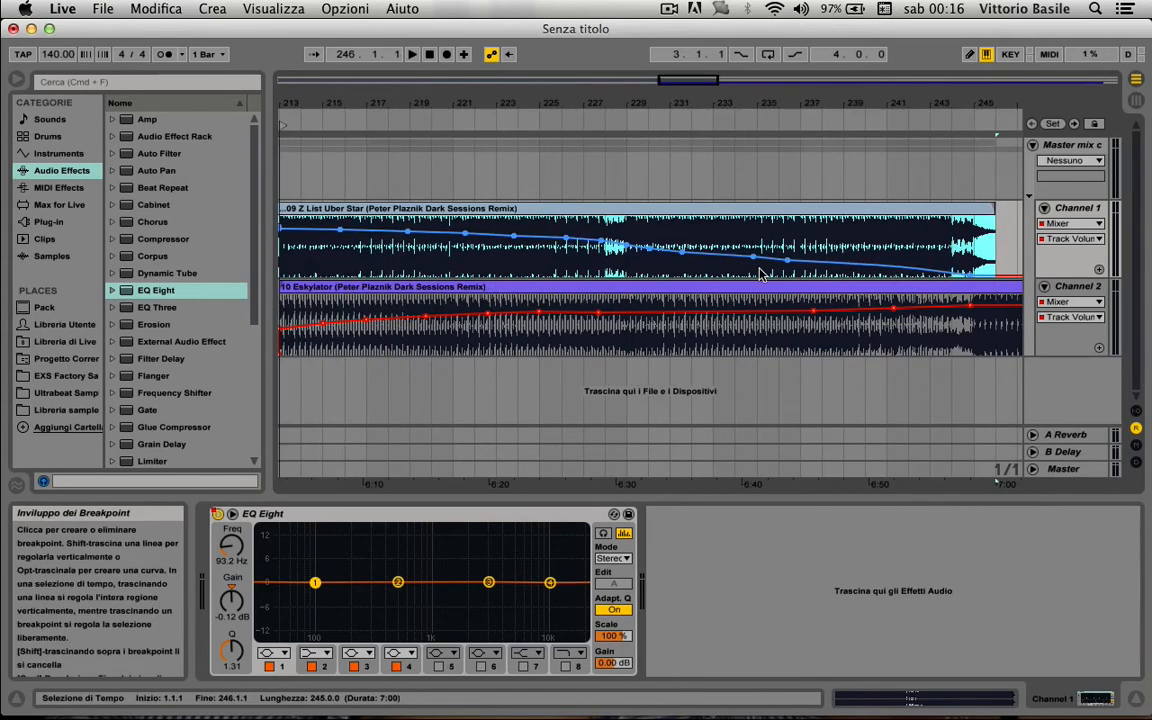
scroll(700, 276, "left", 2)
left_click(606, 277)
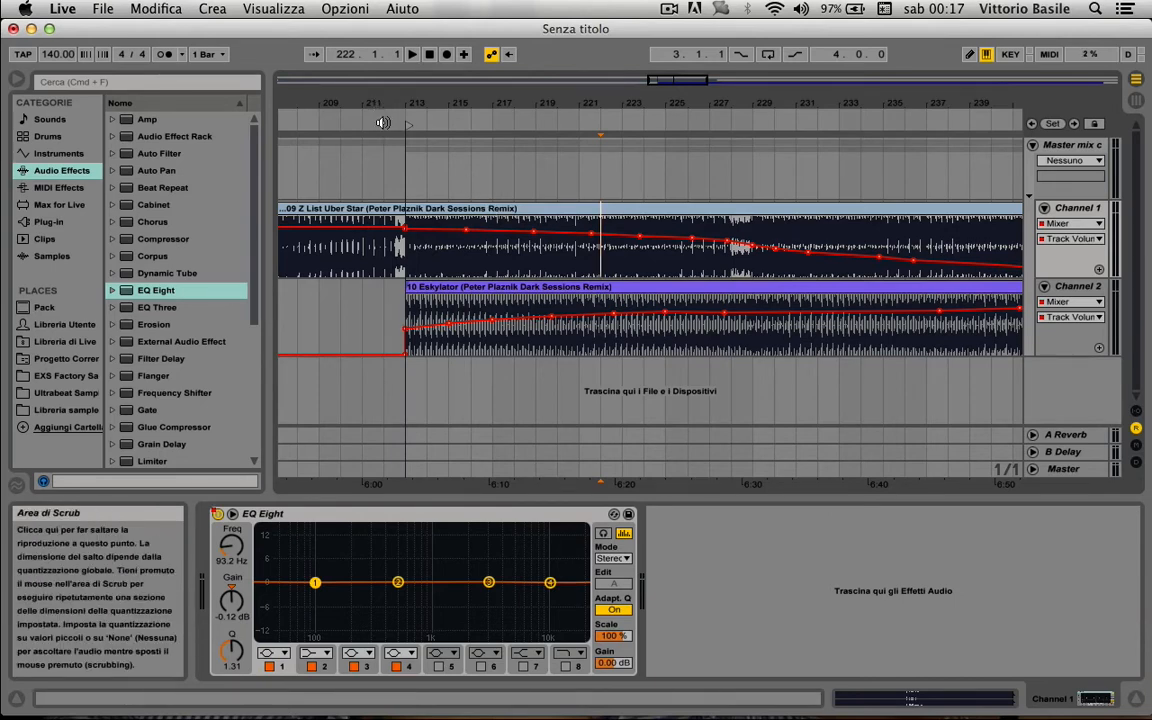
- Play the transition from bar 212 to past the end of Channel 1's clip, briefly enlarging Channel 2's EQ Eight spectrum display
left_click(727, 317)
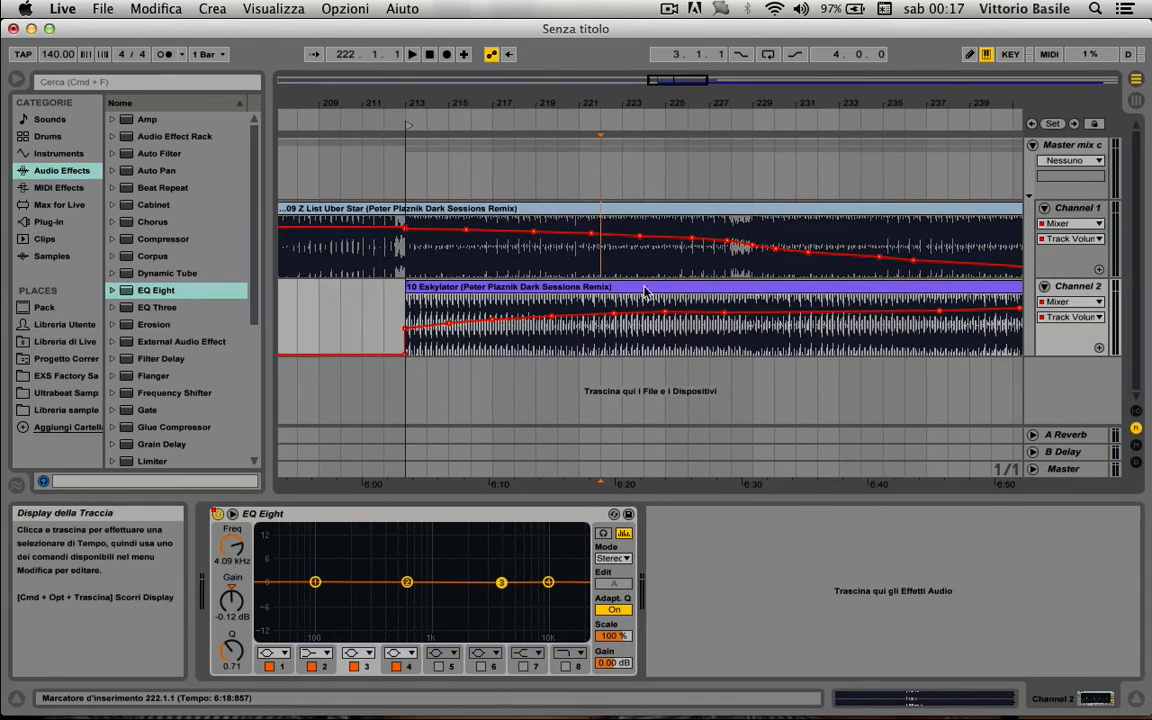
left_click(381, 122)
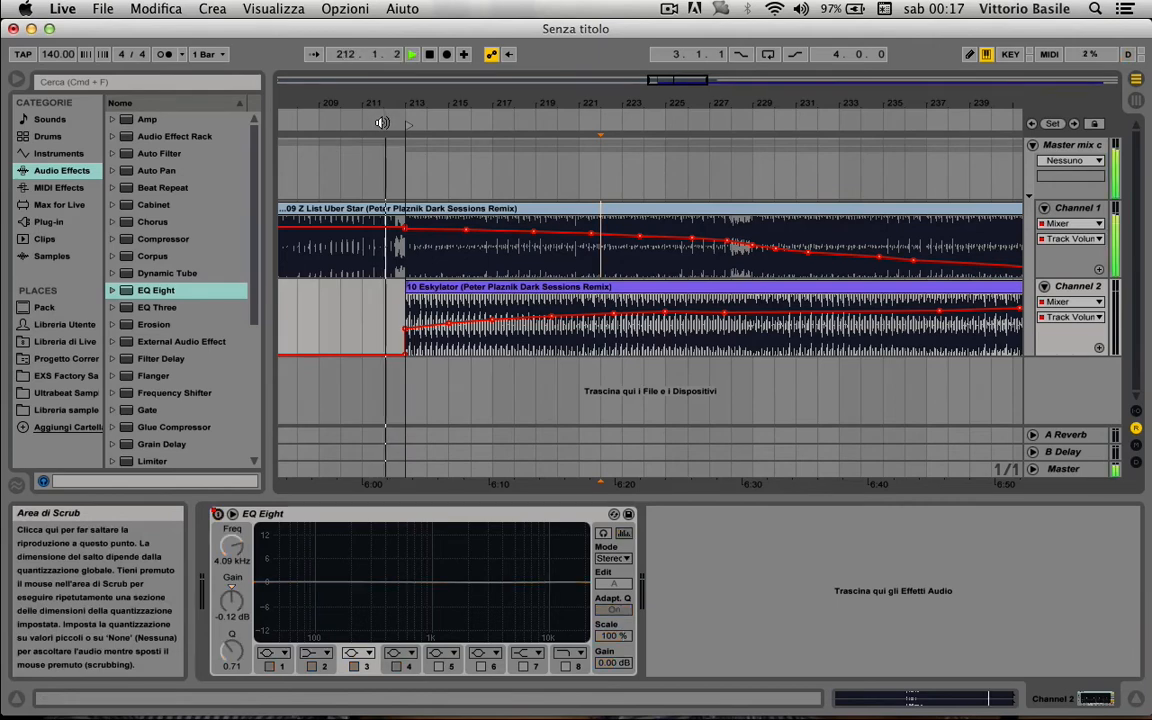
key("0")
key("0")
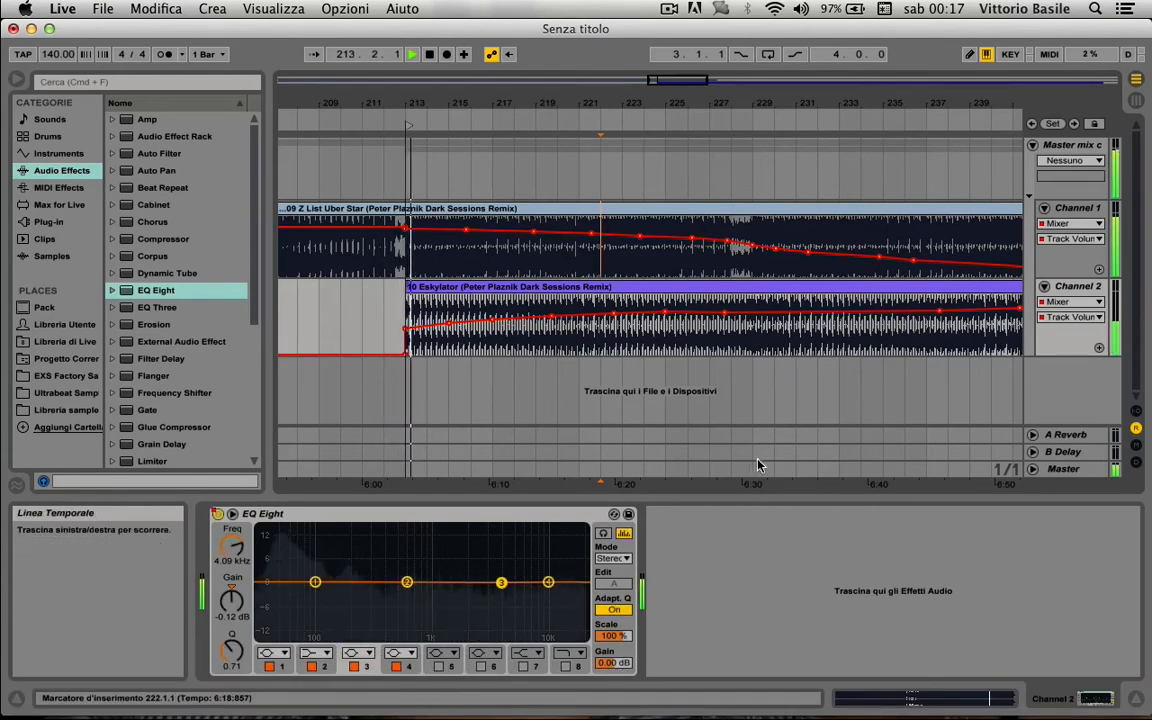
left_click(232, 514)
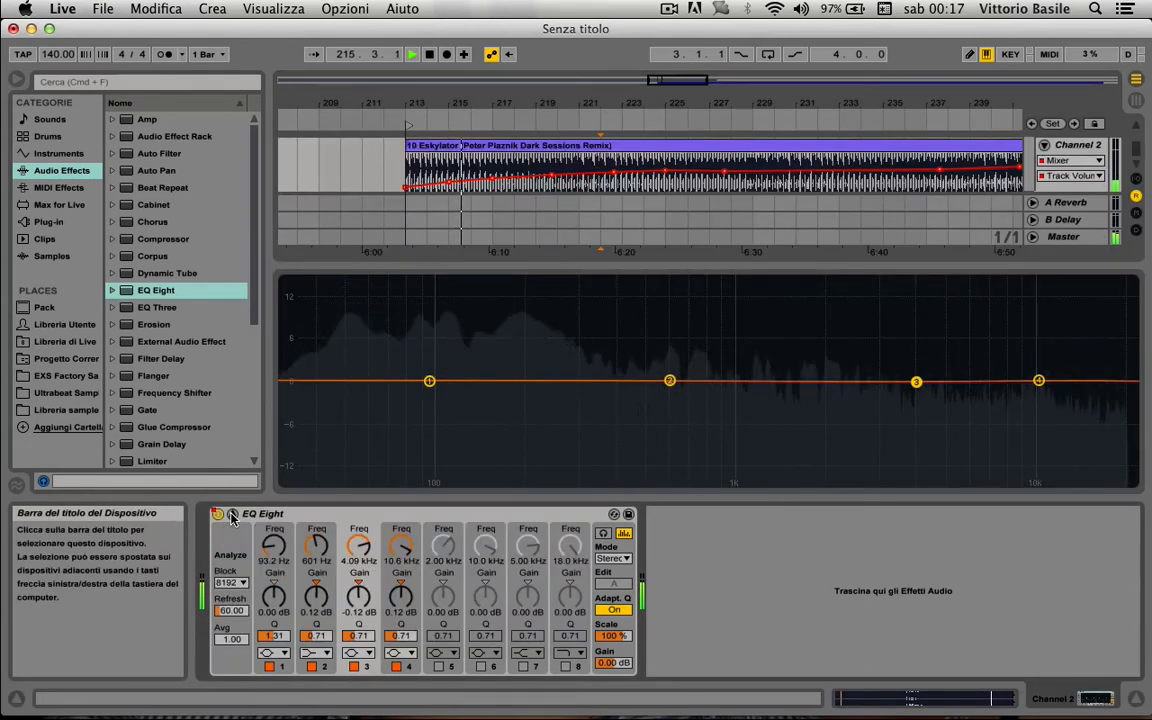
left_click(232, 514)
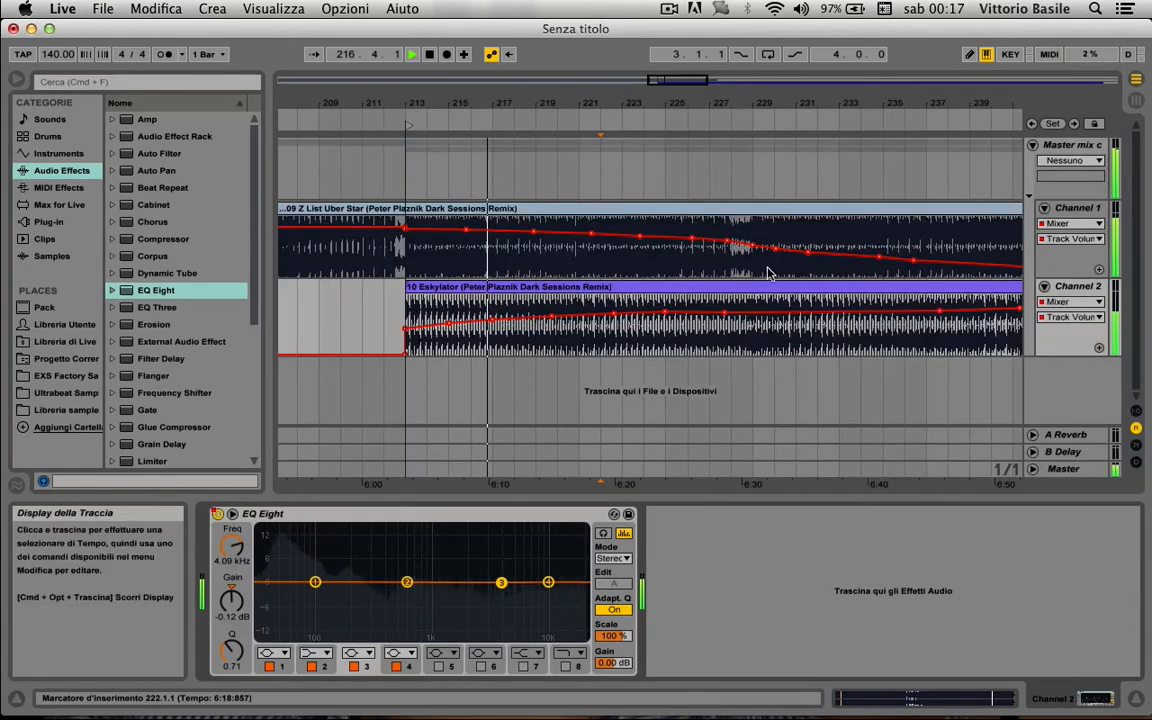
left_click(1066, 271)
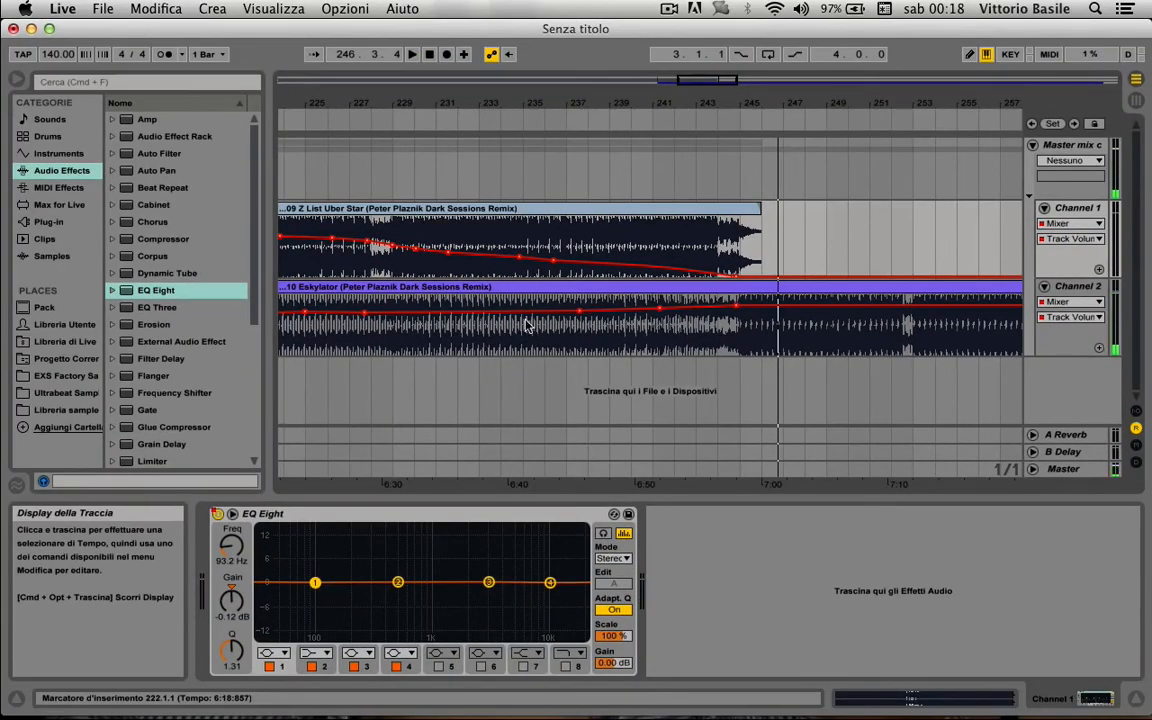
- Review both channels' volume curves across the transition, from bar 213 to beyond the end of Channel 1's clip
left_click(534, 215)
scroll(534, 215, "left", 3)
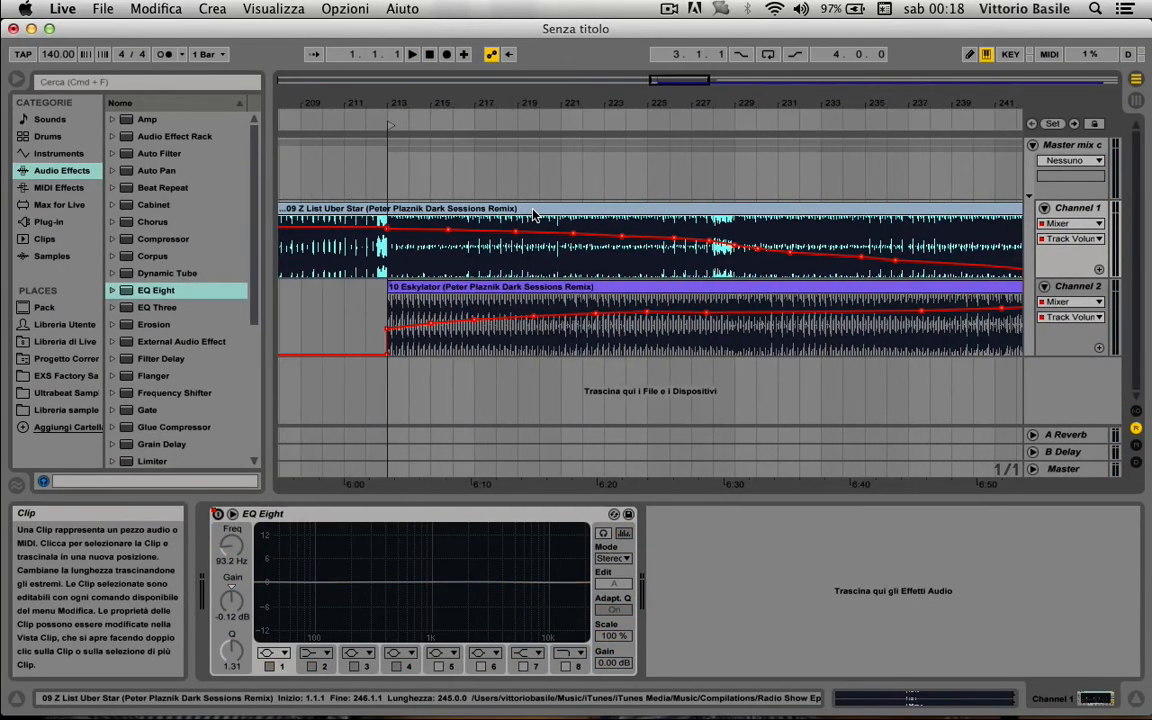
left_click(571, 256)
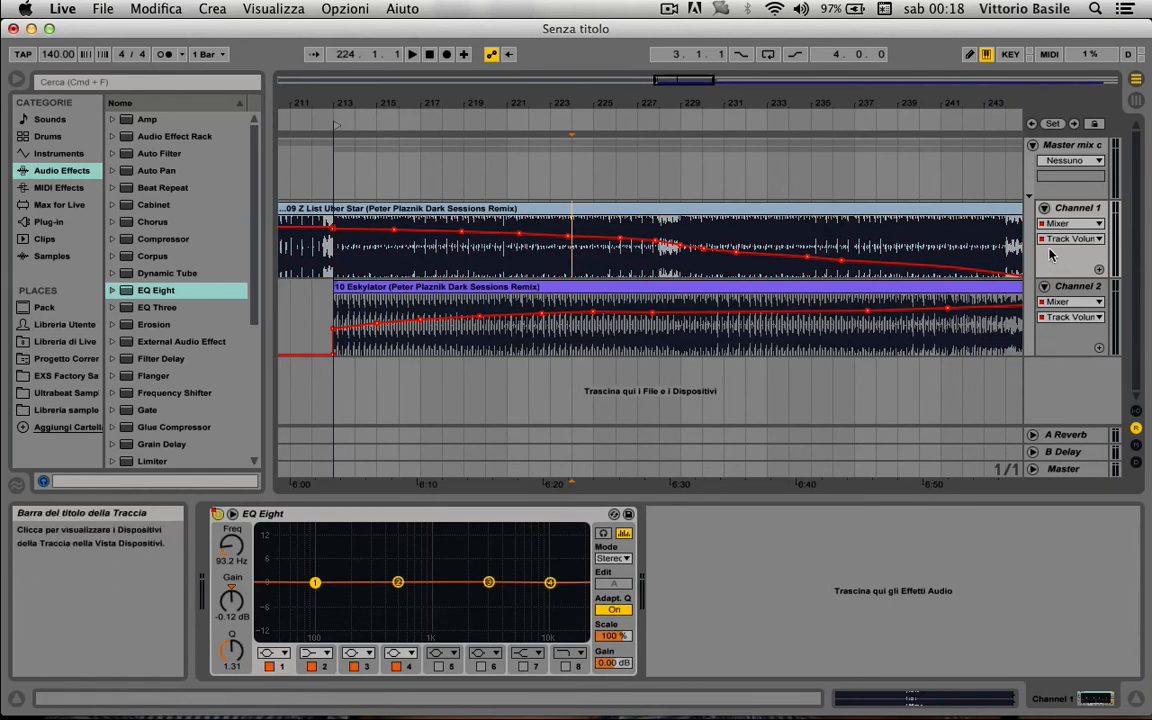
left_click(678, 12)
left_click(652, 28)
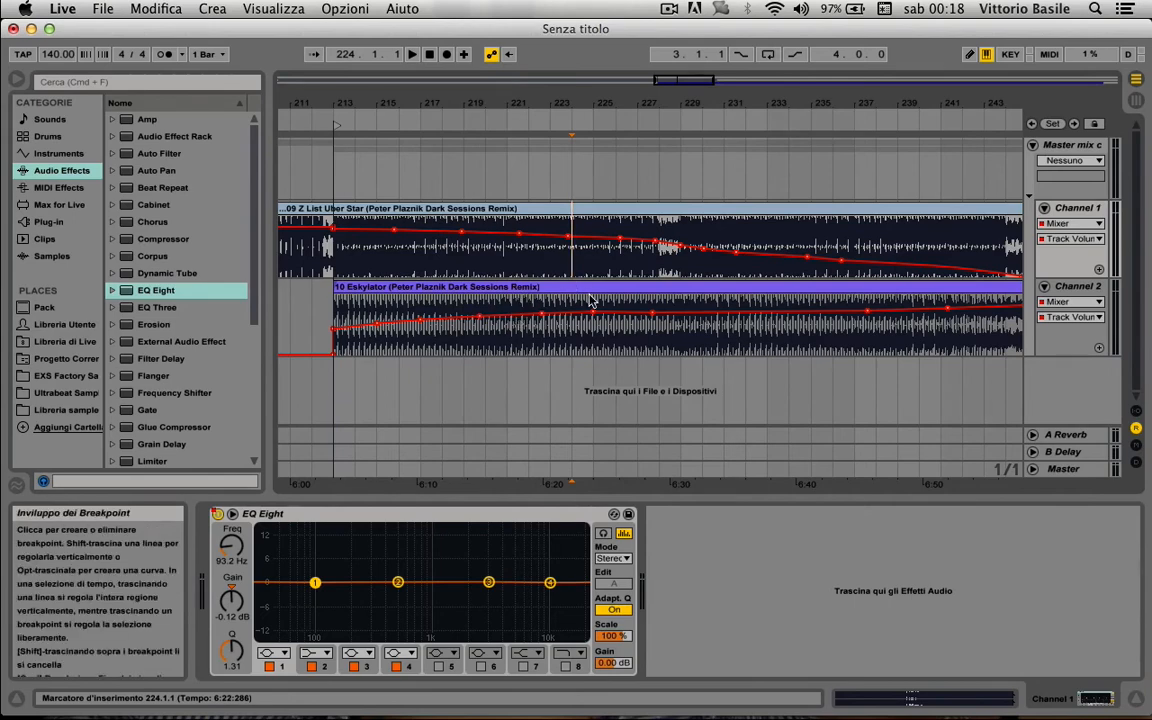
scroll(592, 298, "right", 5)
scroll(665, 299, "right", 3)
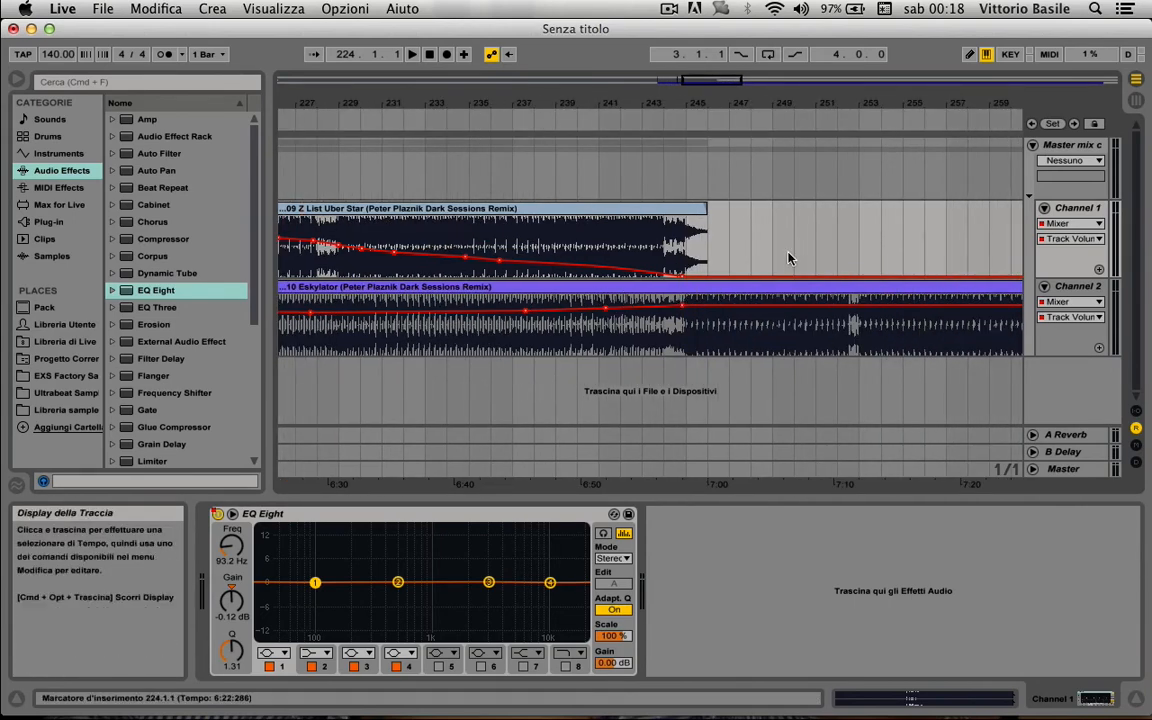
scroll(708, 240, "right", 3)
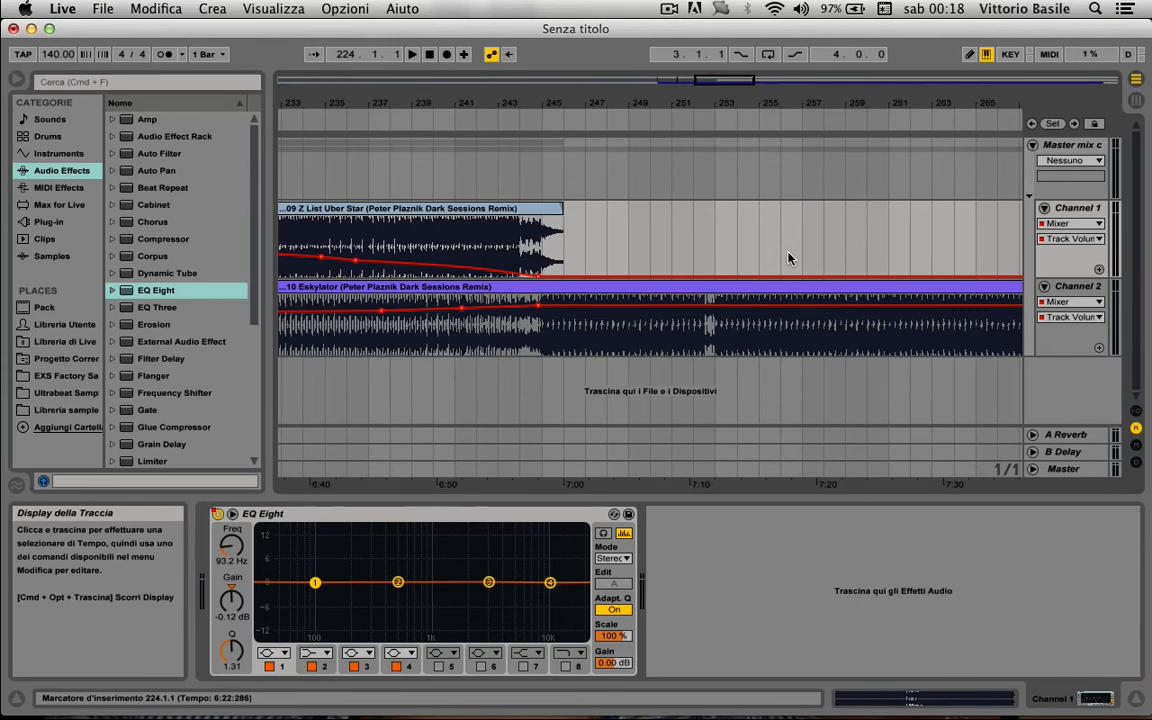
scroll(788, 258, "left", 5)
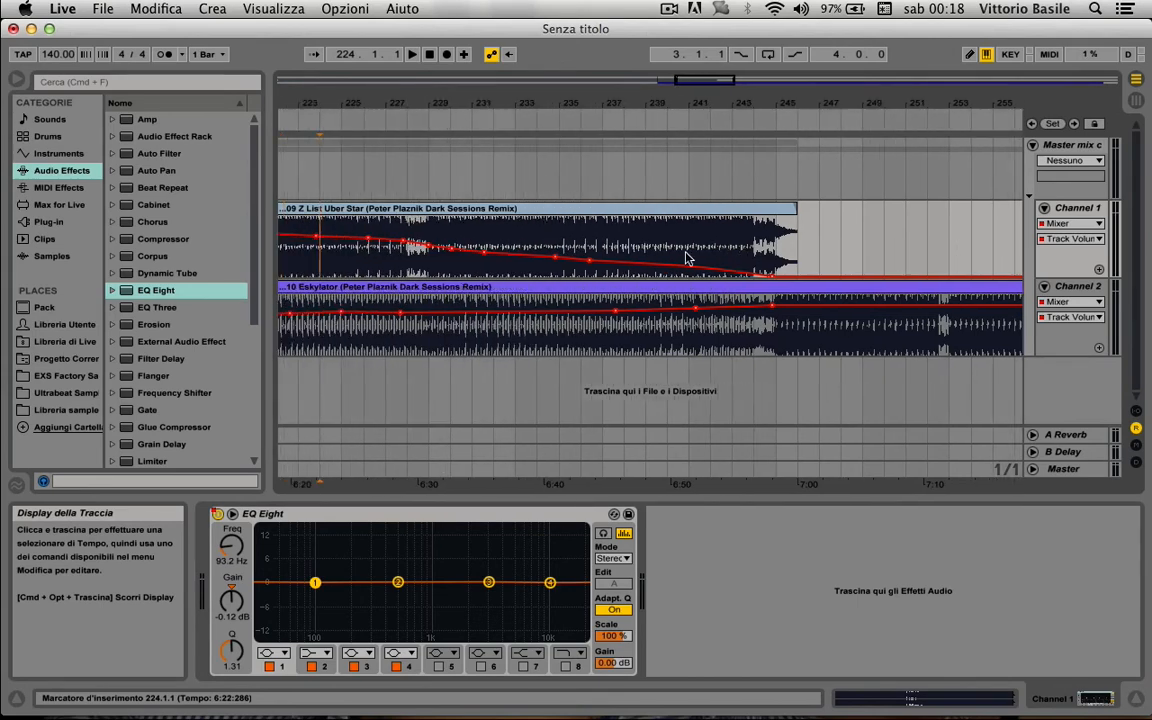
- Trim the end of Channel 1's clip back to bar 245 and place the insert marker at bar 248
scroll(686, 258, "left", 7)
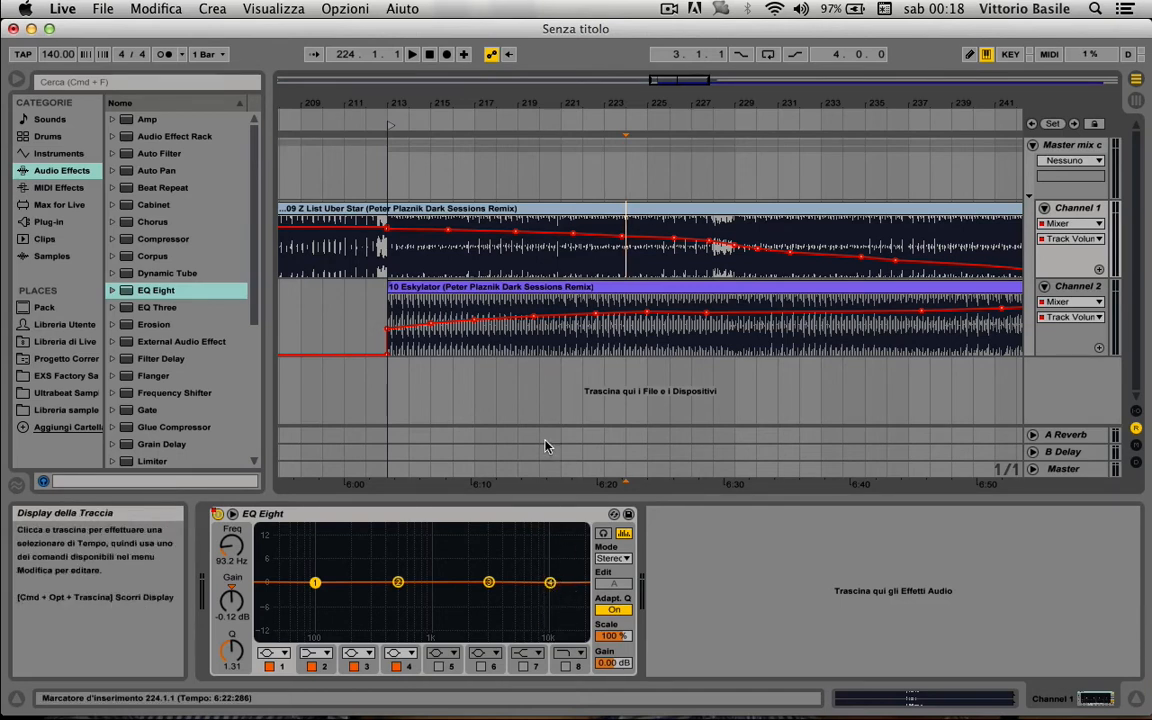
scroll(565, 360, "right", 5)
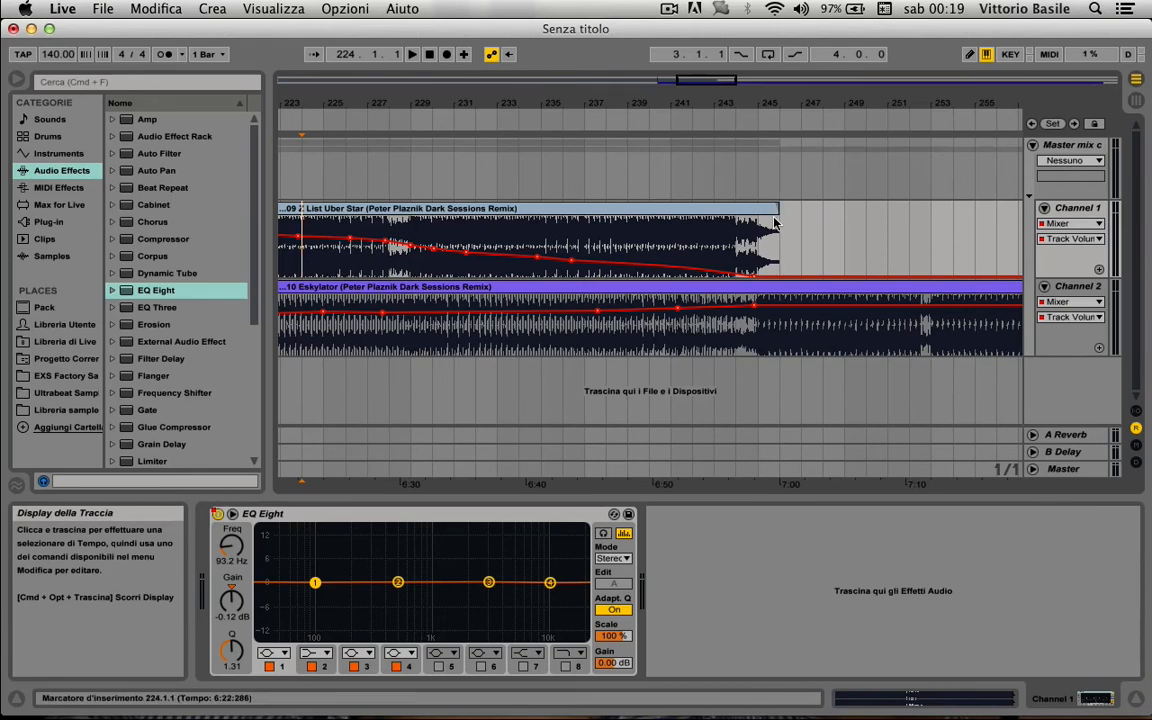
left_click_drag(777, 208, 753, 208)
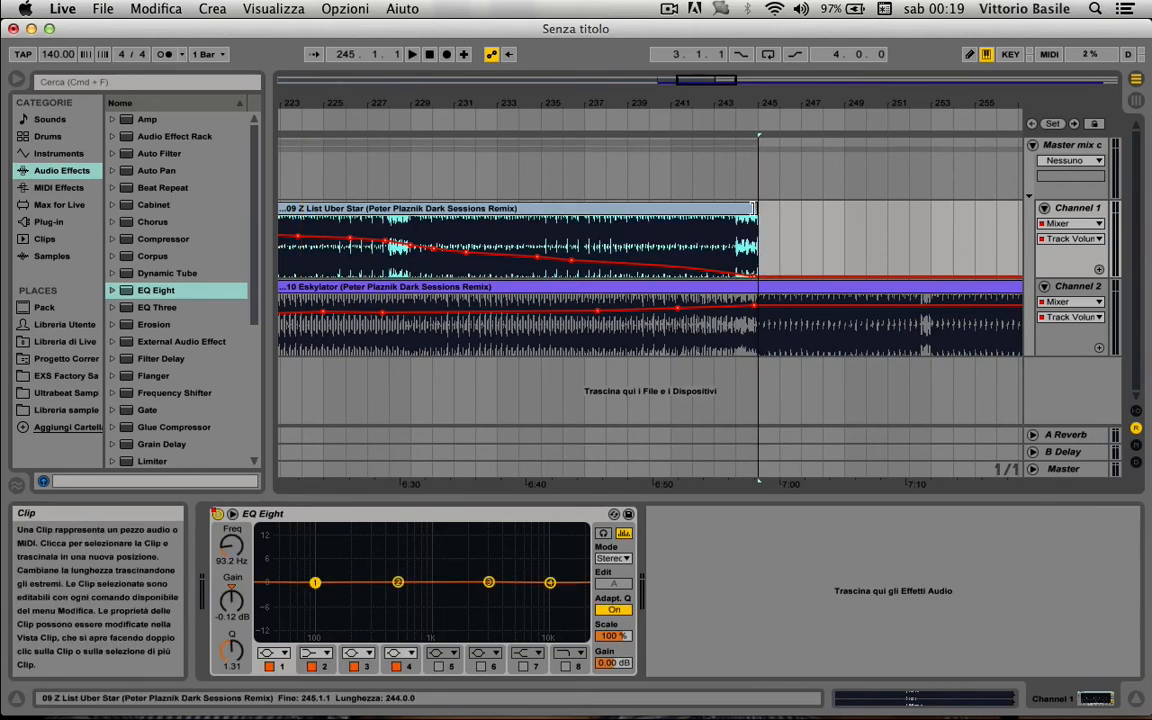
left_click(813, 251)
- Look through the arrangement to the end of Channel 2's clip and bring the whole mix into view
scroll(813, 251, "right", 5)
scroll(813, 251, "right", 15)
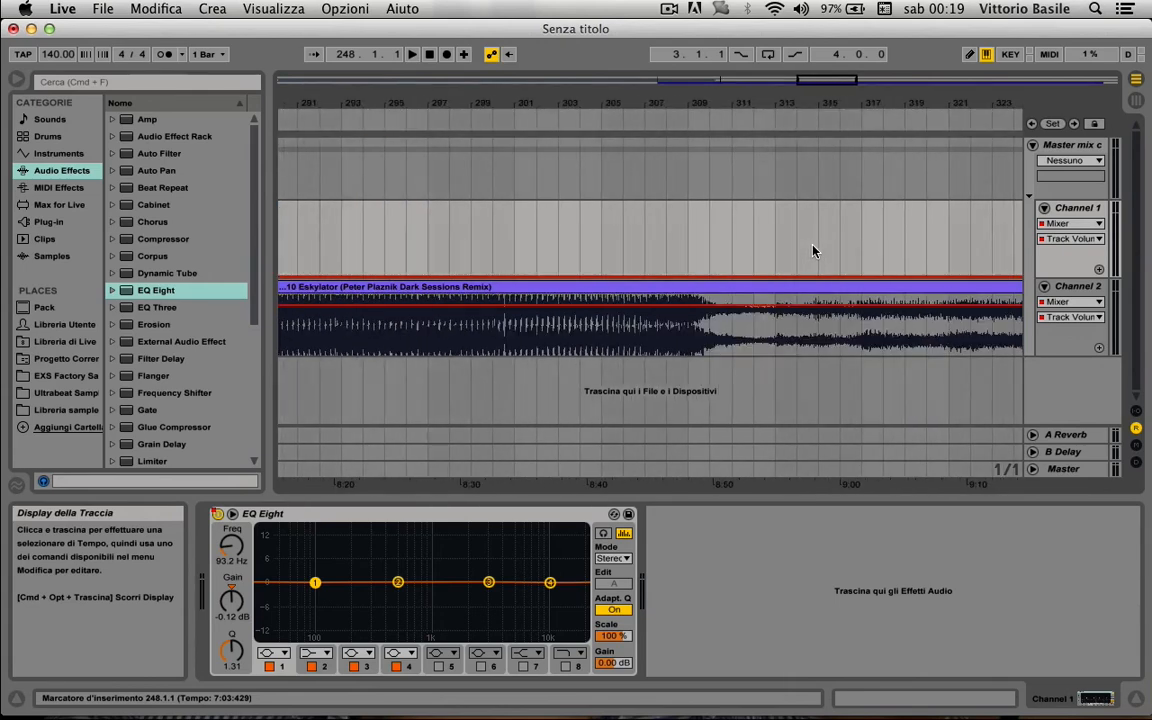
scroll(813, 251, "right", 8)
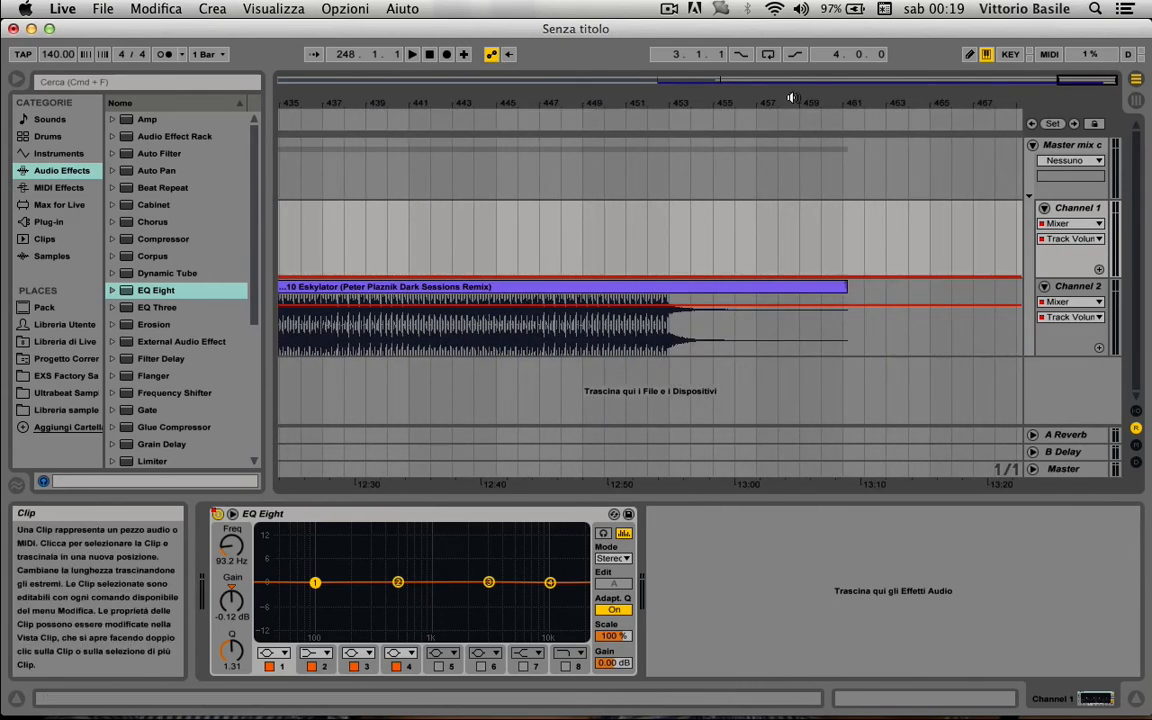
left_click_drag(714, 118, 637, 105)
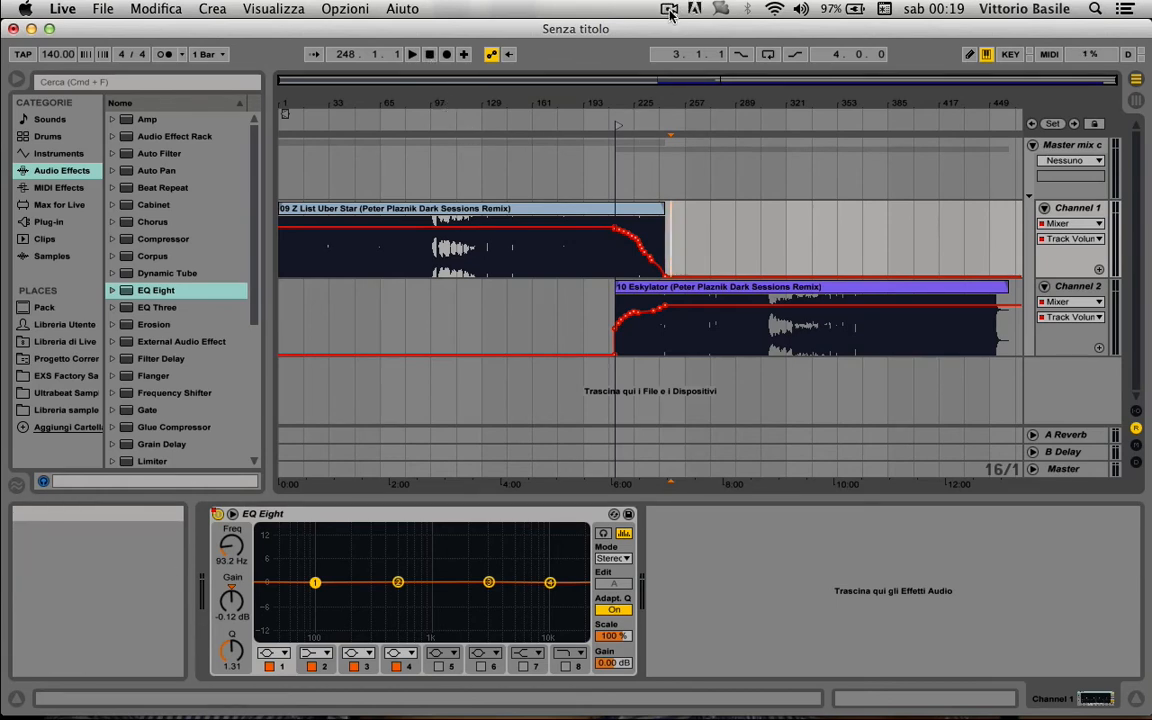
left_click(1068, 160)
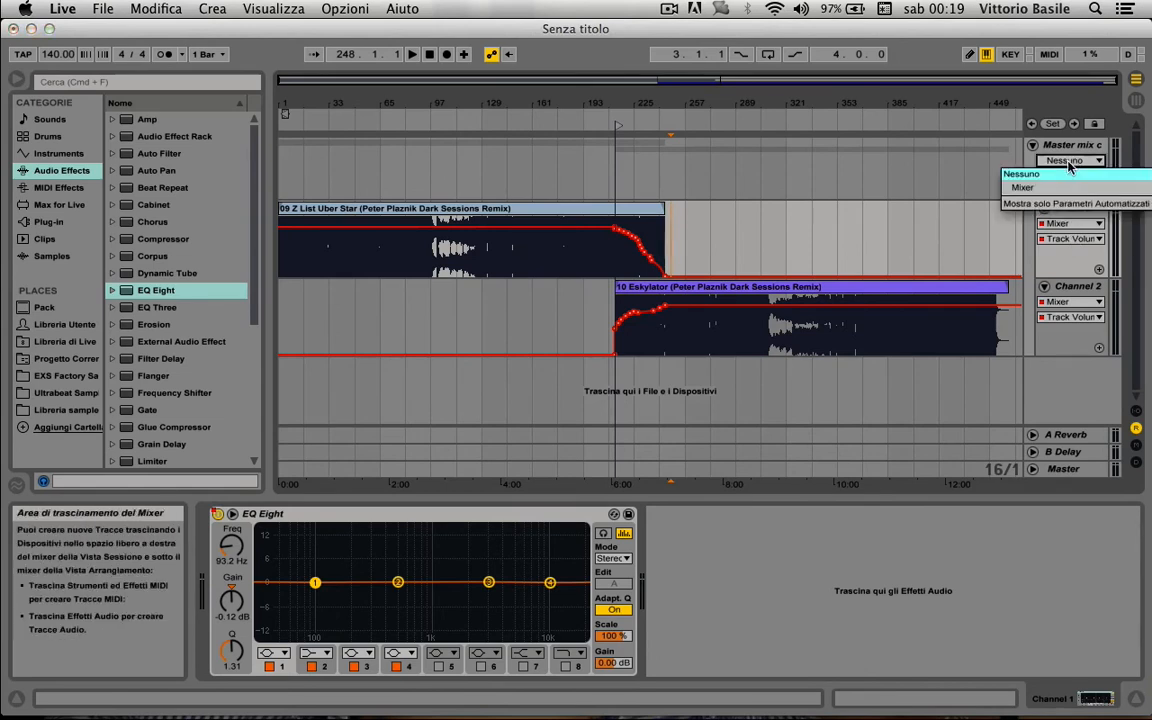
left_click(1030, 174)
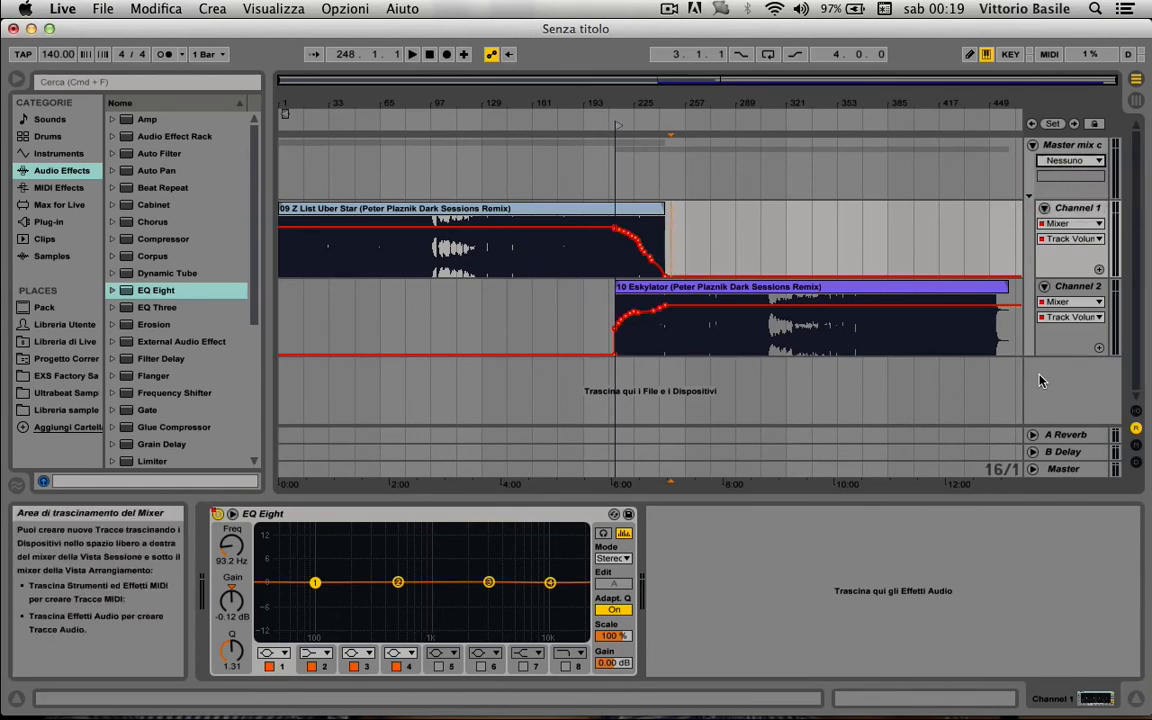
- Insert a new audio track directly below Channel 2 and collapse it
left_click(1057, 343)
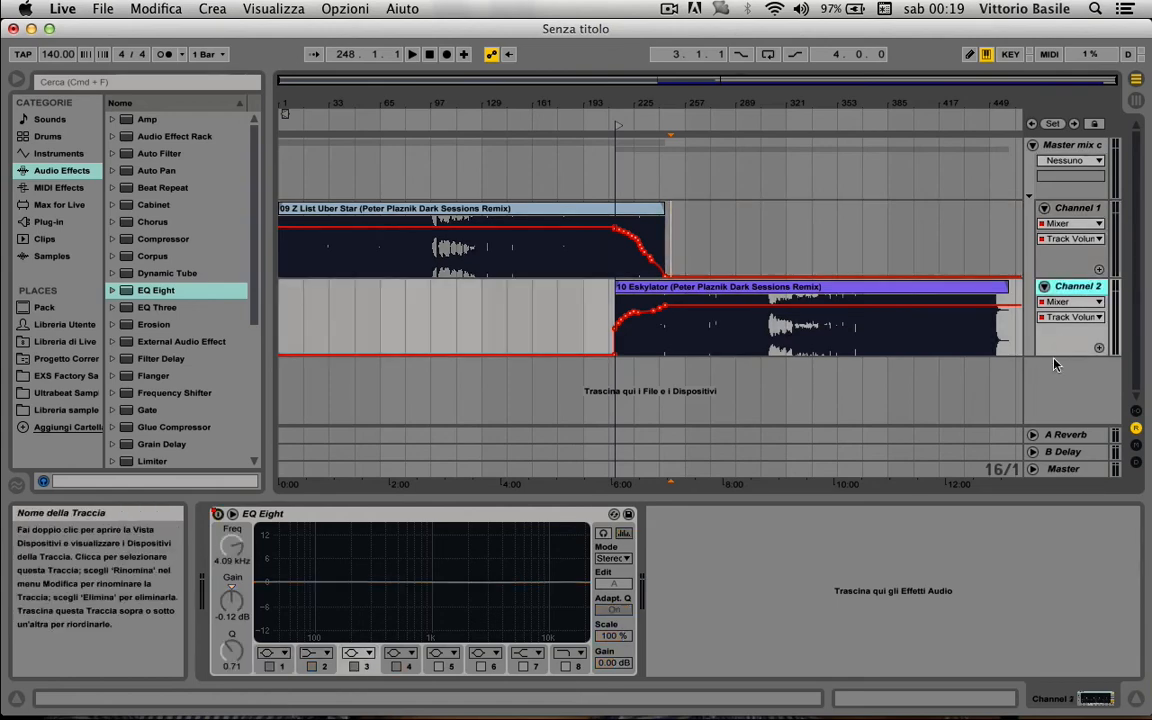
key("super+t")
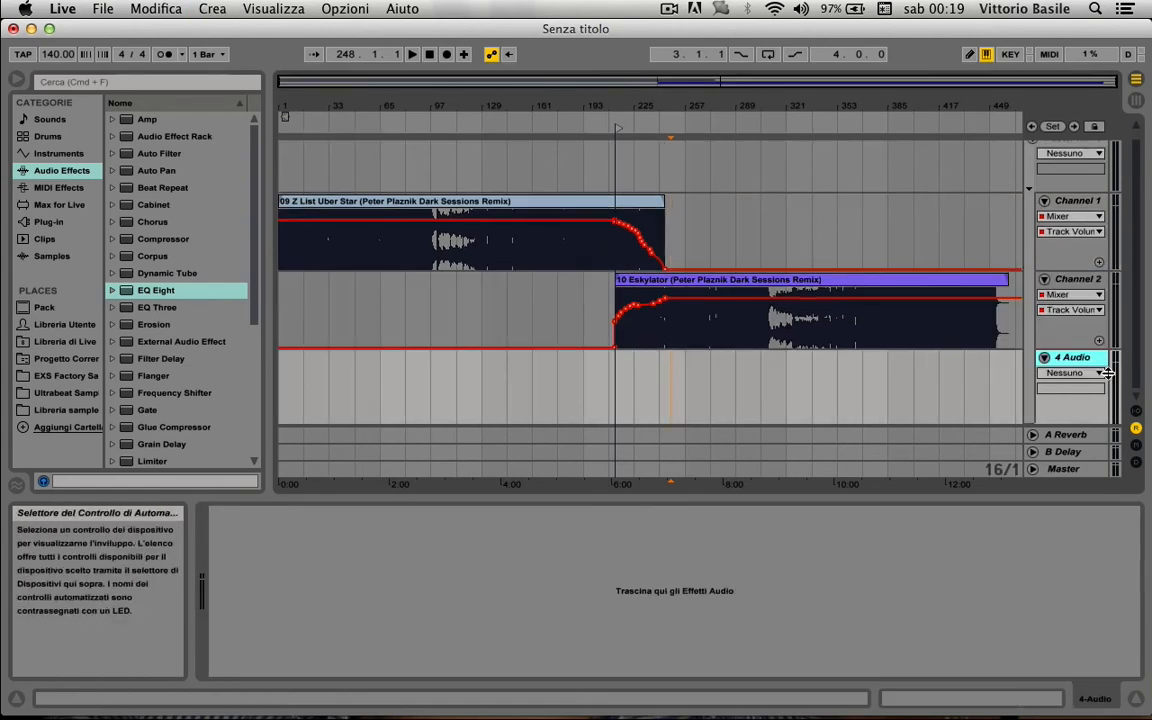
left_click(1044, 359)
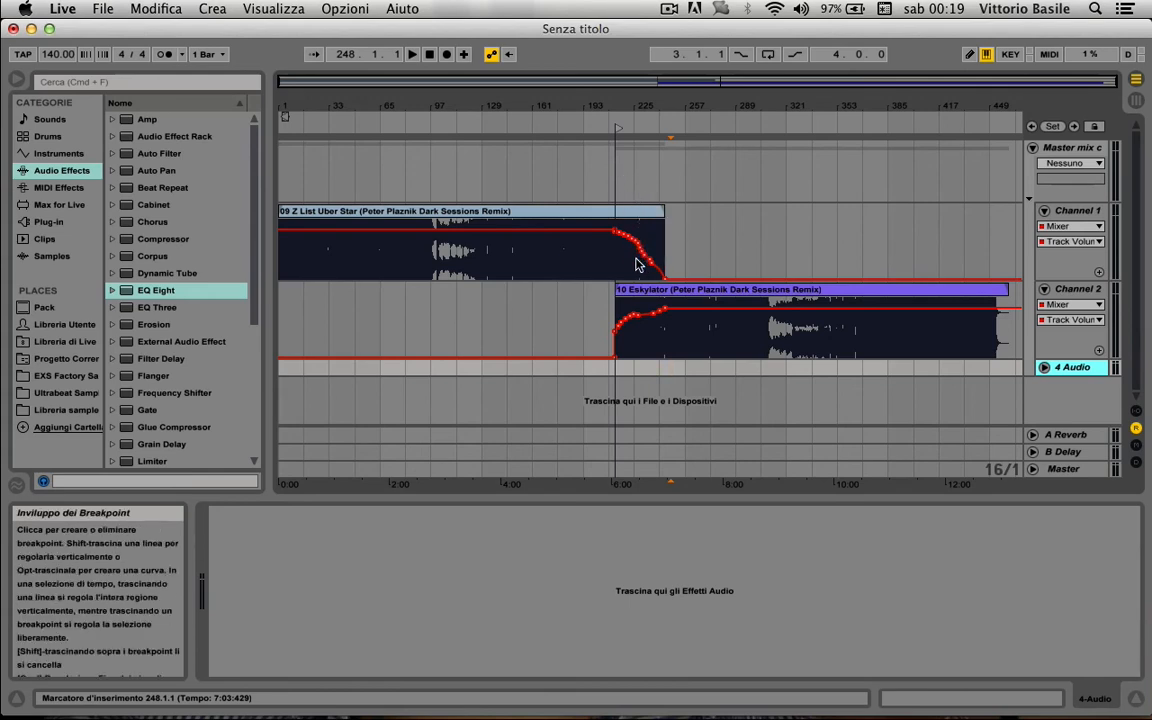
- Display the Mixer's Track Volume automation envelope on the Master mix channel
left_click(1070, 163)
left_click(1068, 177)
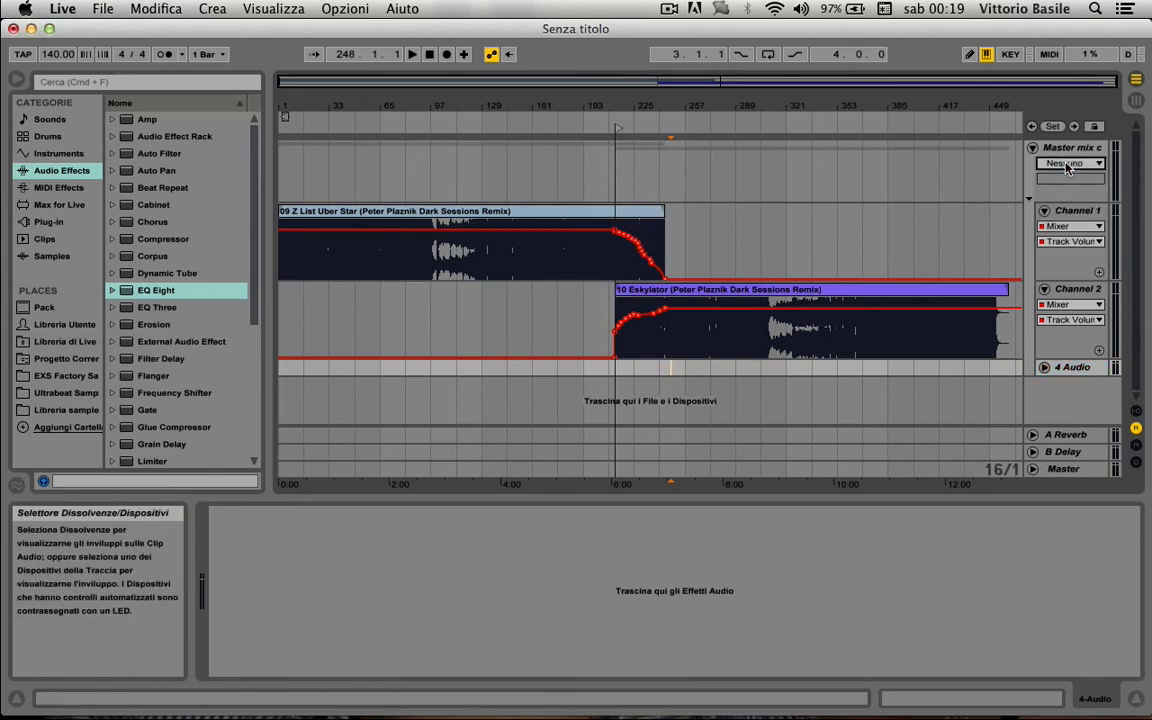
left_click(1068, 163)
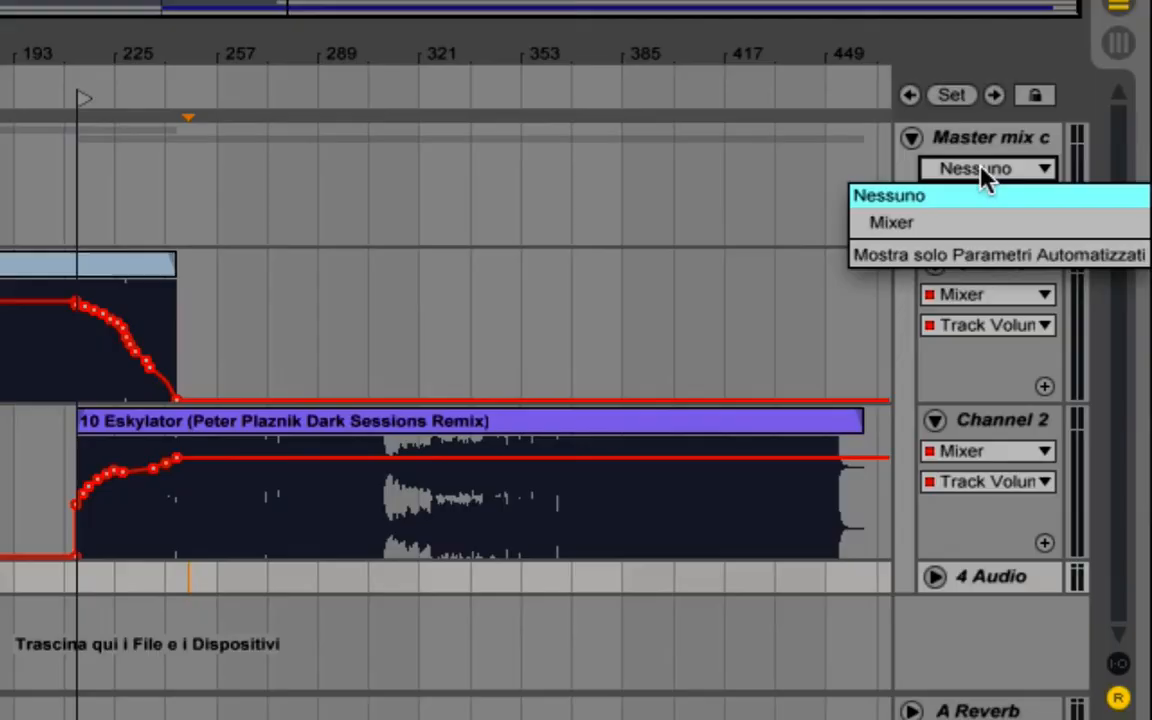
left_click(1060, 190)
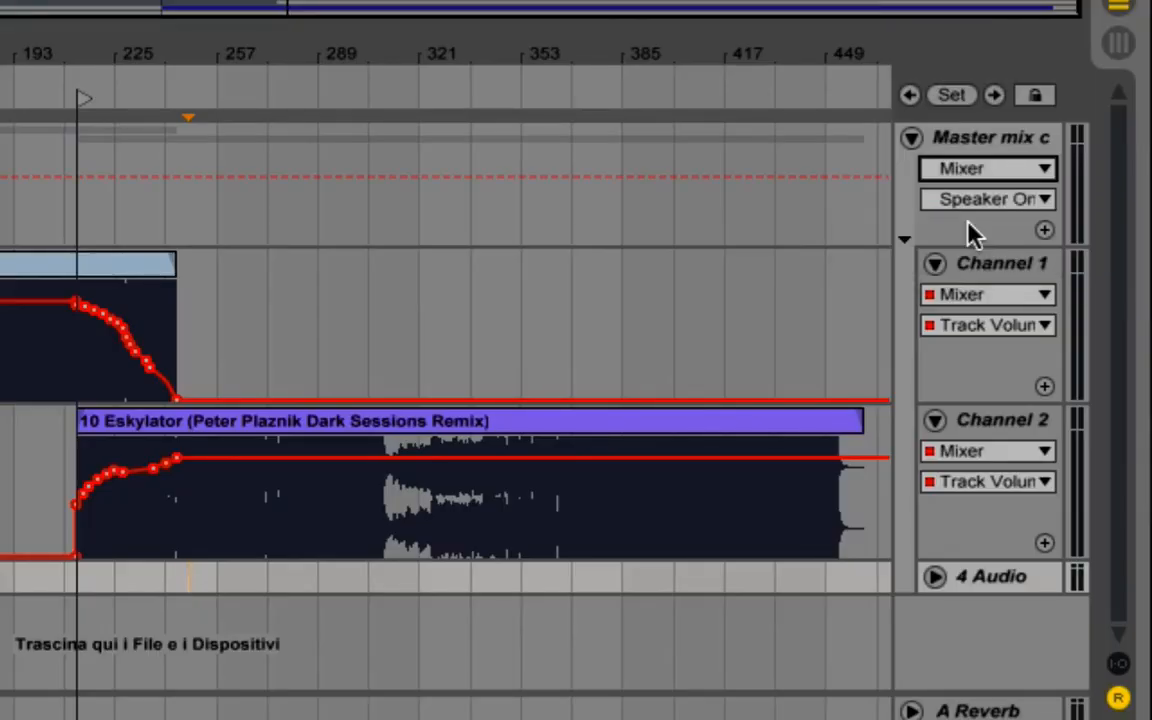
left_click(985, 199)
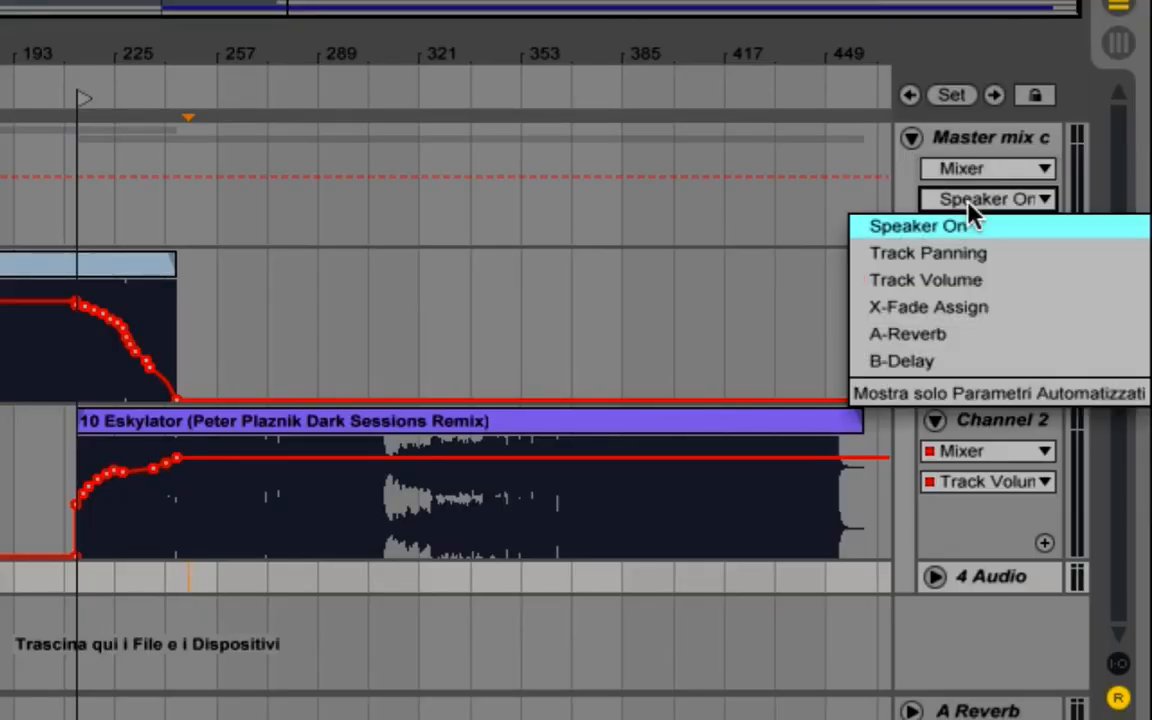
left_click(966, 284)
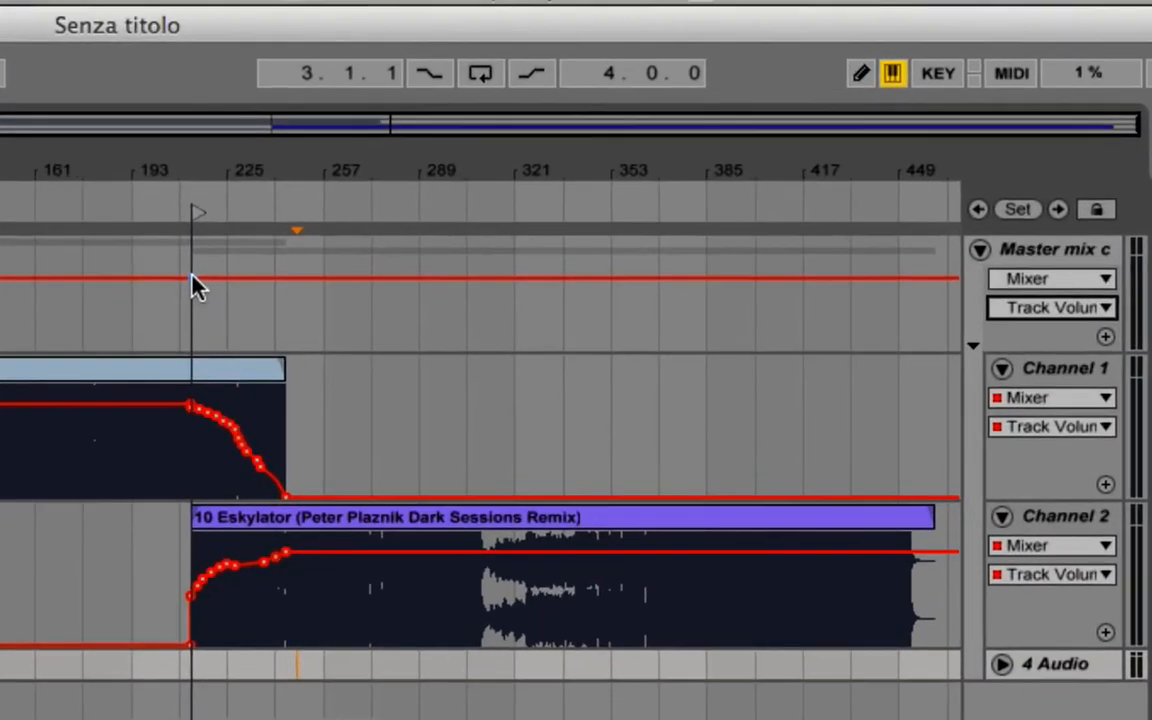
- Try a downward volume ramp on the Master mix channel from the start of Channel 2's clip, and delete its breakpoints
left_click(81, 167)
left_click_drag(238, 280, 234, 307)
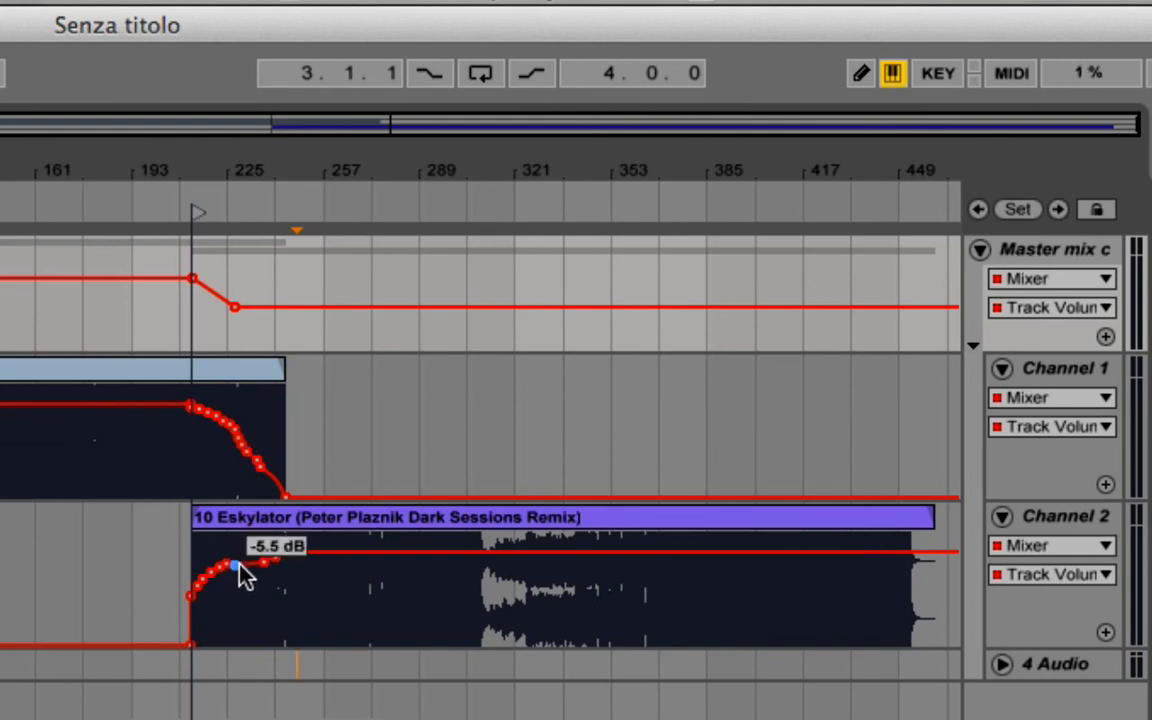
left_click(234, 308)
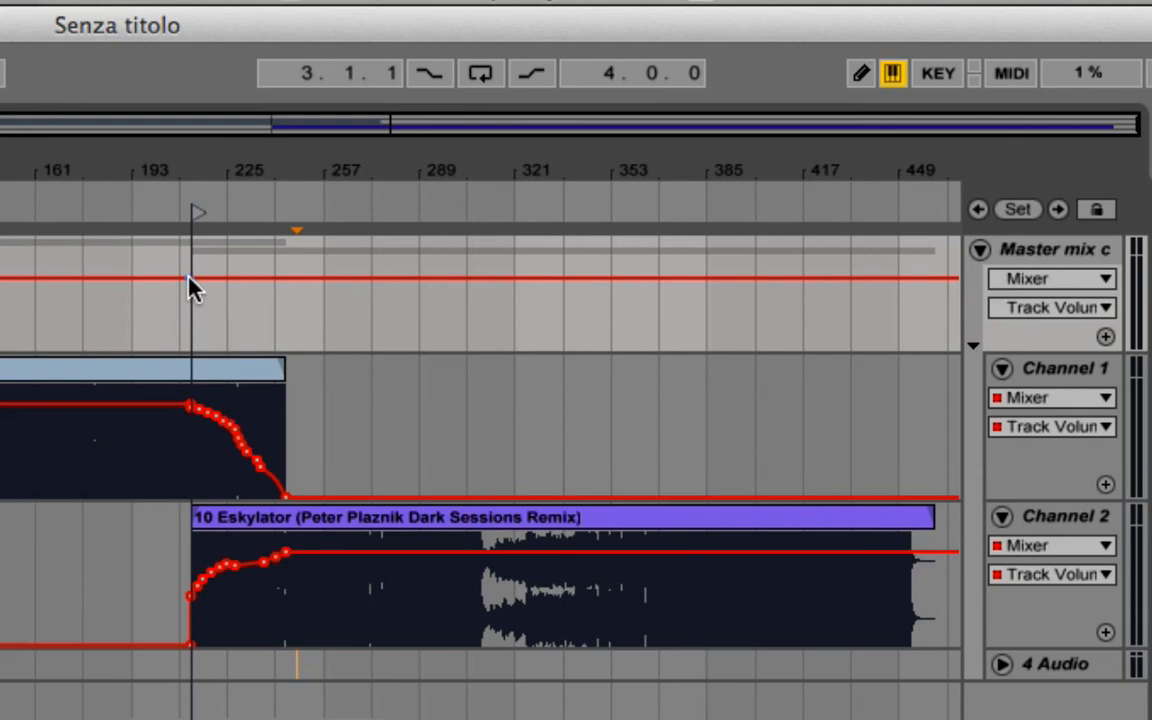
left_click(193, 281)
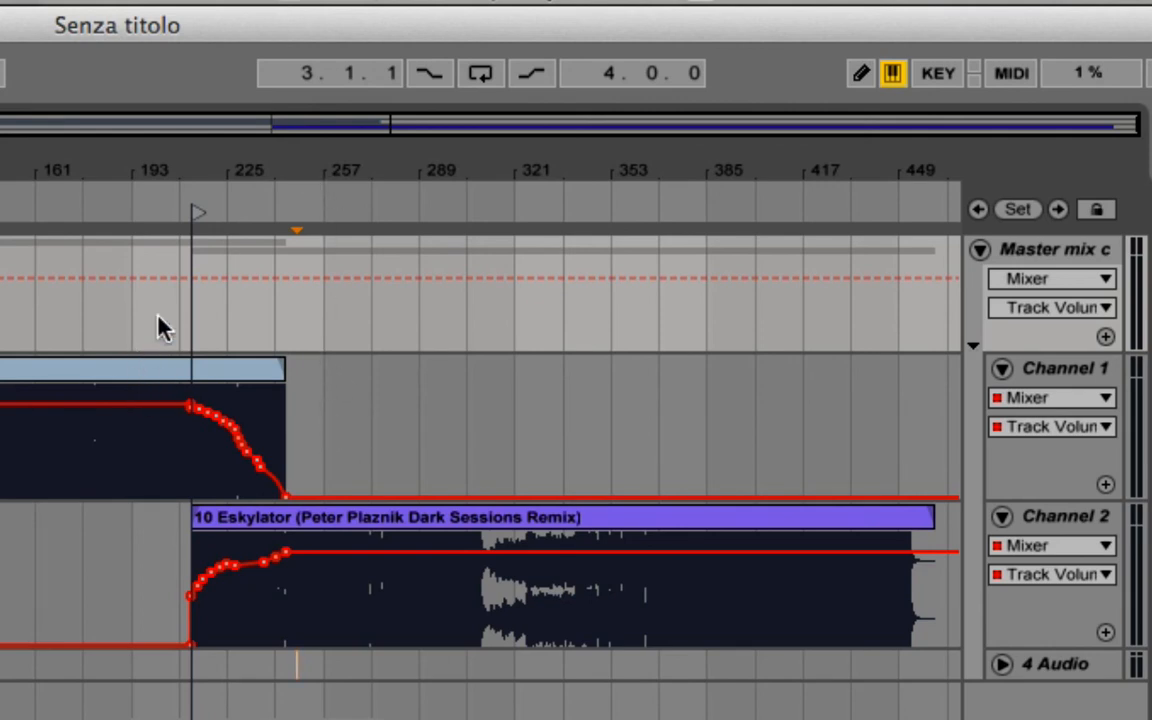
- Try a Master mix volume dip falling over about bars 212 to 228 and rising over bars 255 to 271, and remove all four breakpoints
left_click(191, 280)
left_click(237, 280)
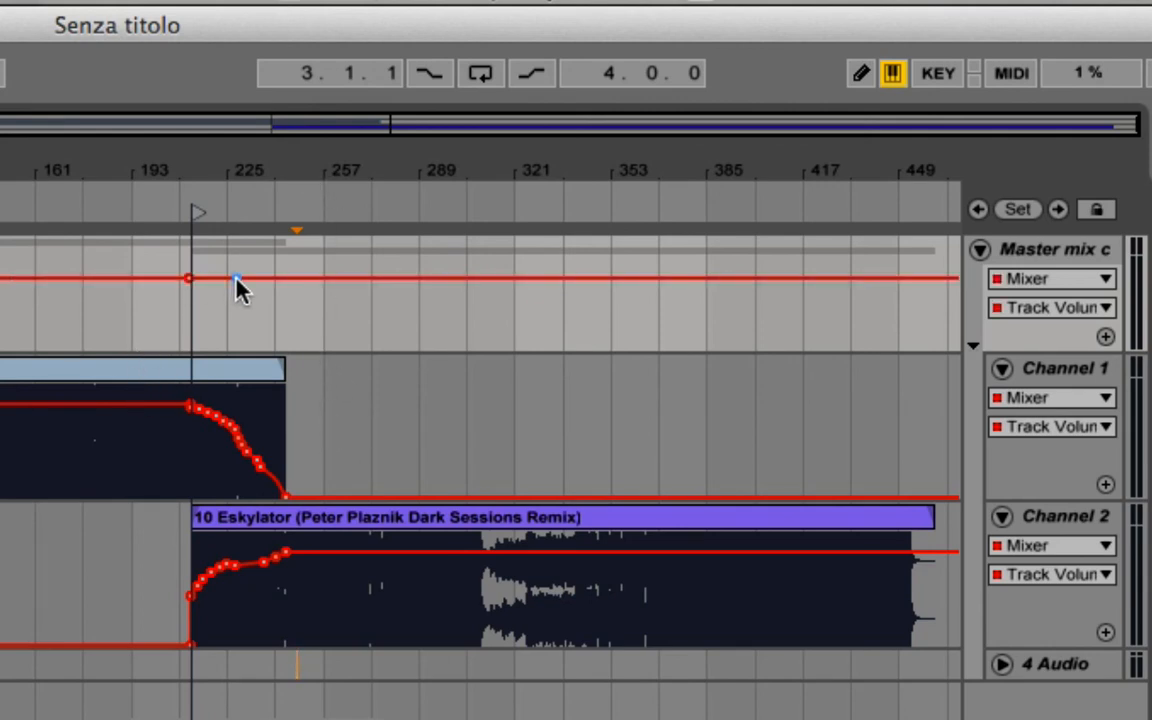
left_click_drag(237, 280, 244, 311)
left_click(317, 311)
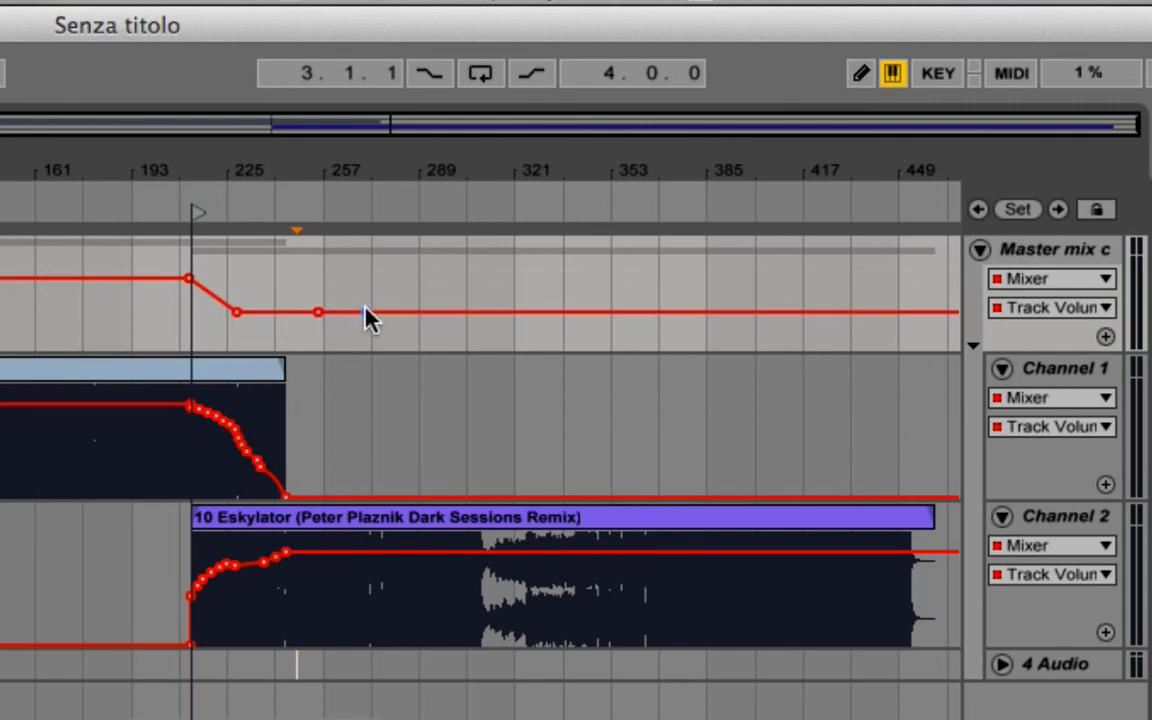
left_click_drag(366, 311, 367, 275)
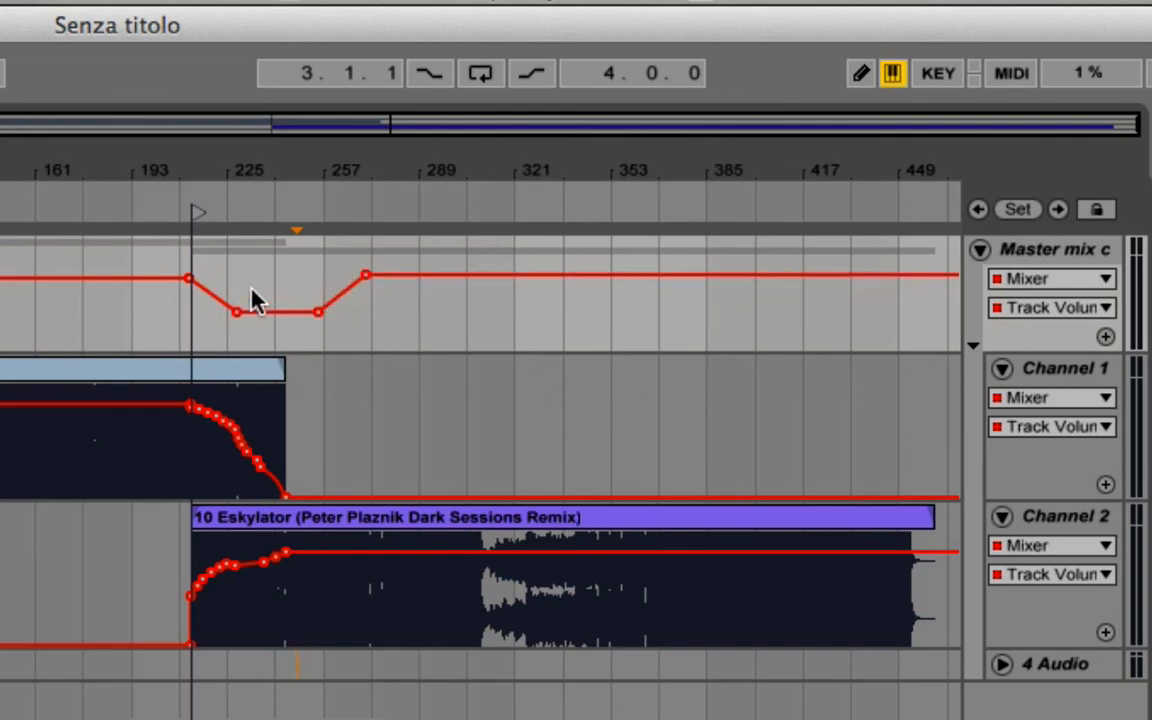
left_click(318, 312)
left_click(366, 276)
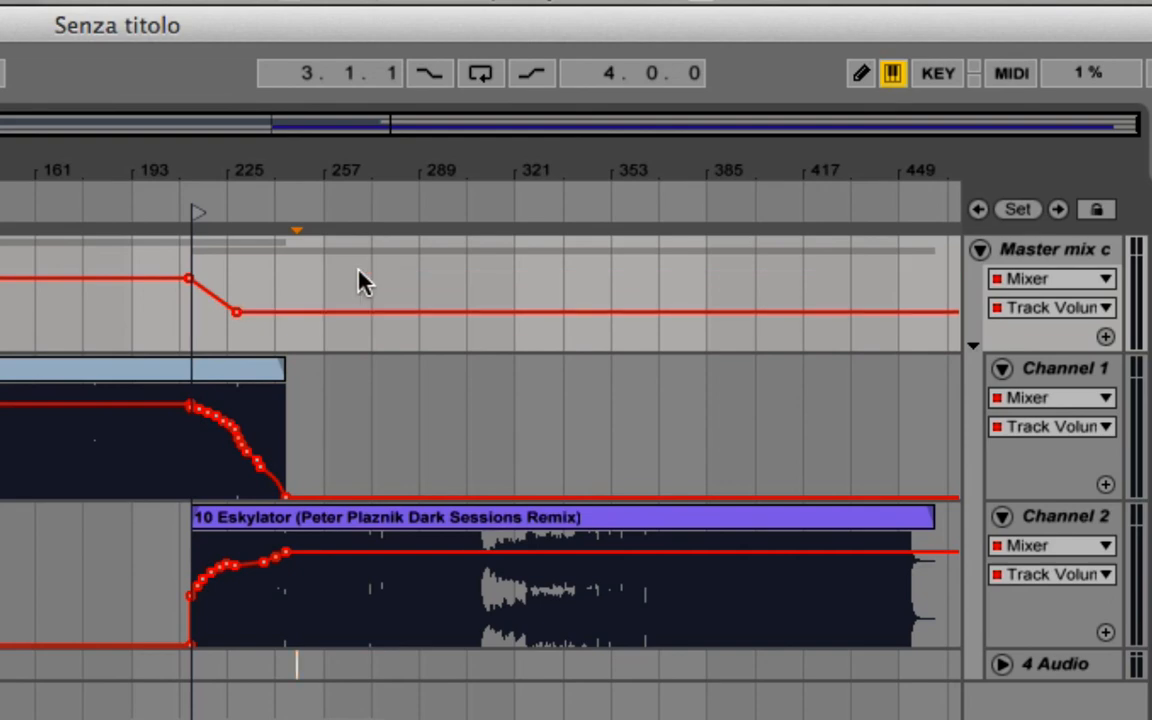
left_click(237, 312)
left_click(190, 278)
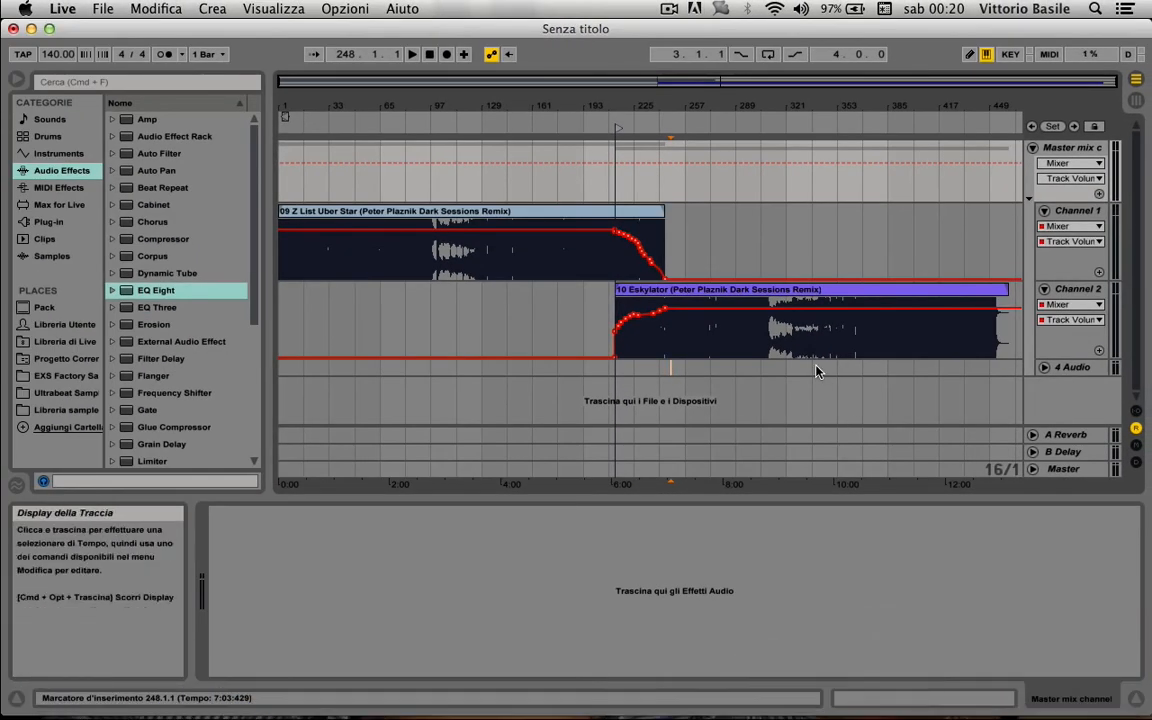
left_click(669, 9)
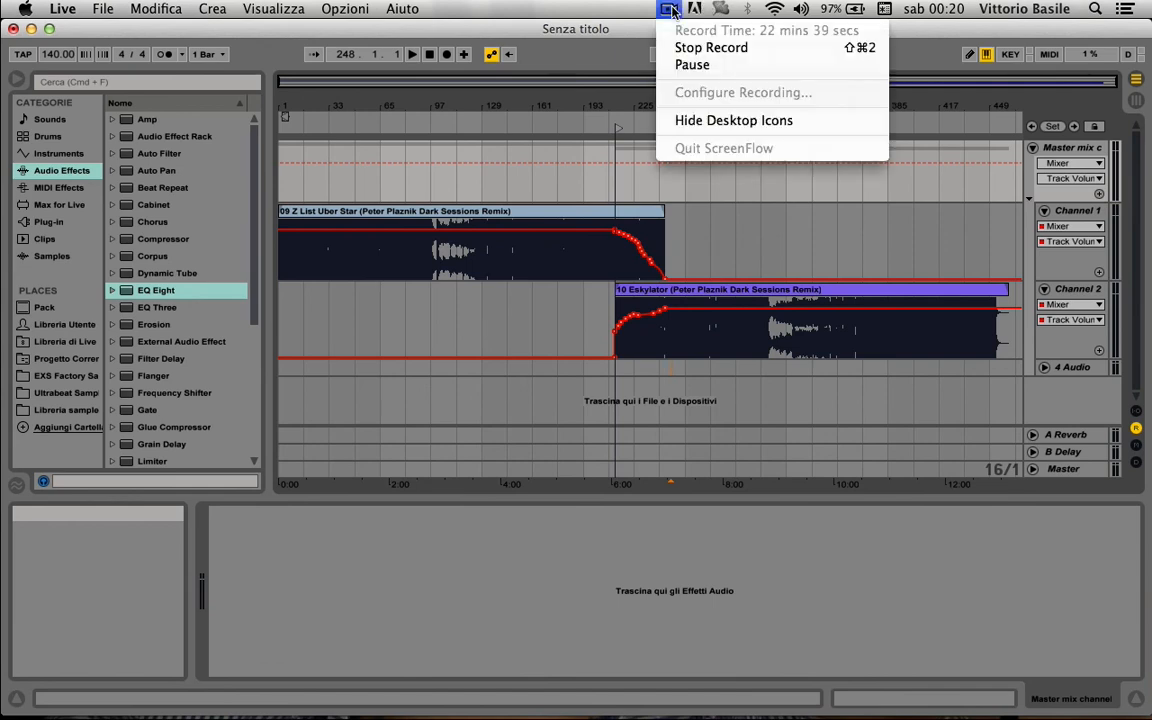
left_click(675, 47)
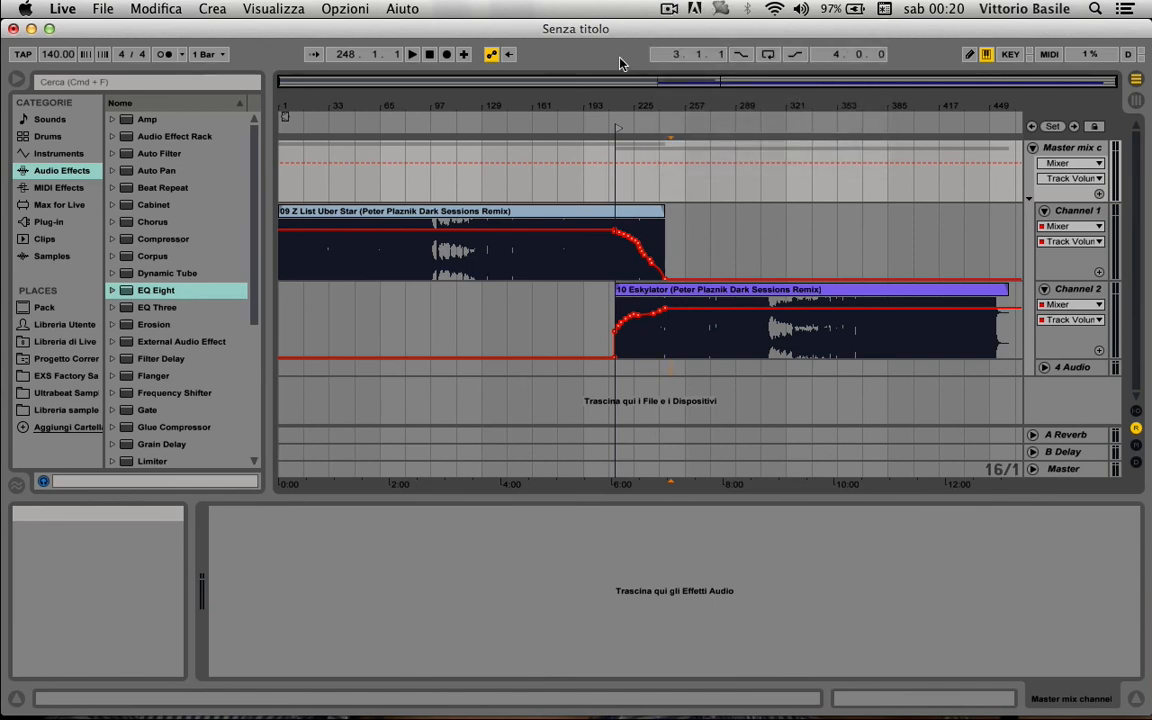
left_click(669, 9)
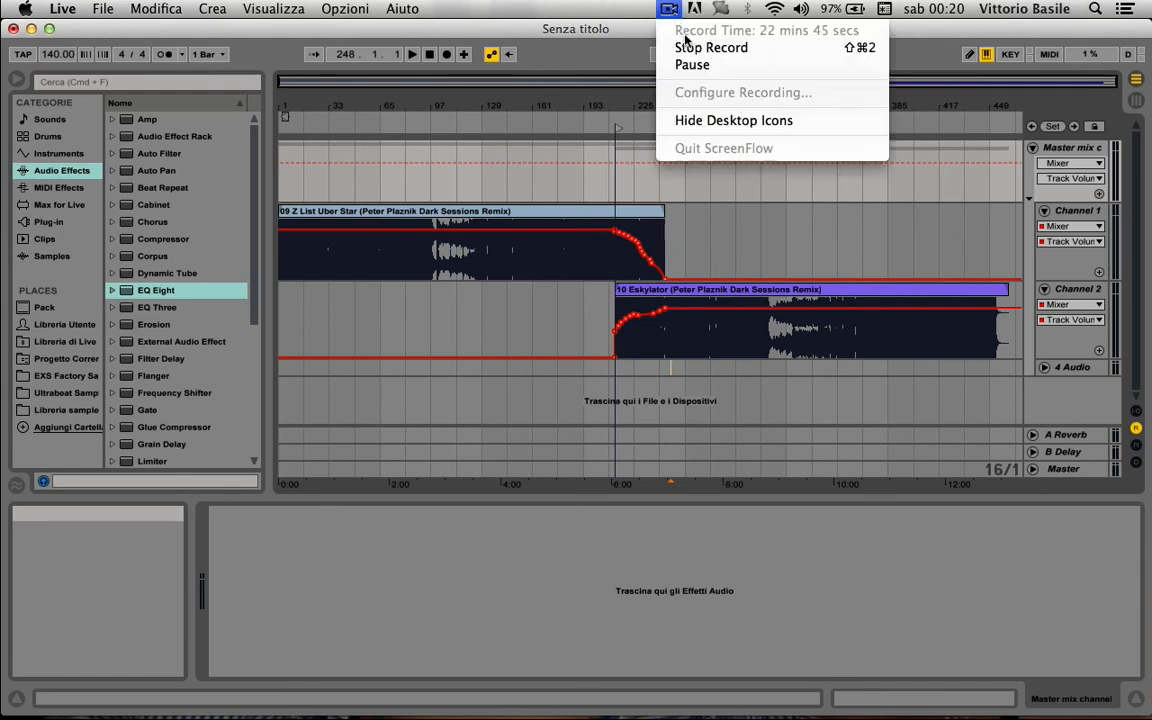